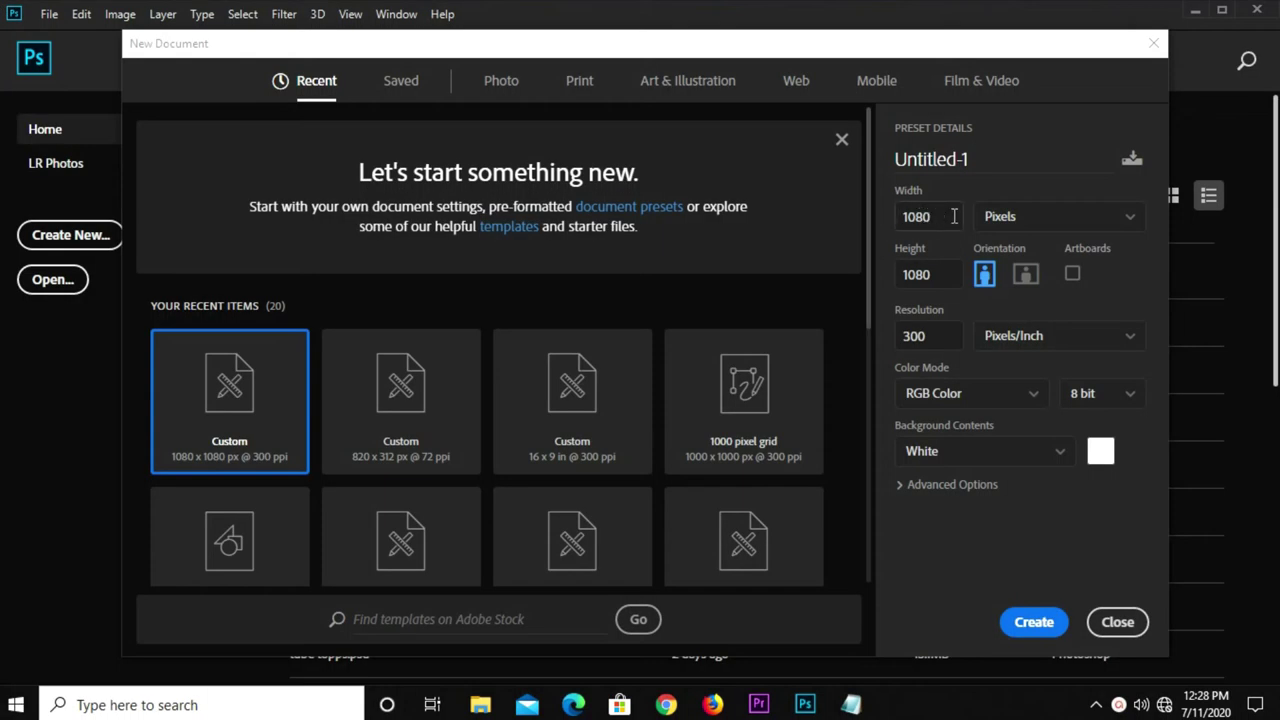
Confirm width 1080, height 1080 and 300 ppi resolution, and create the document.
{"action": "left_click", "coordinate": [899, 224]}
{"action": "left_click_drag", "start_coordinate": [935, 279], "coordinate": [912, 281]}
{"action": "left_click", "coordinate": [906, 337]}
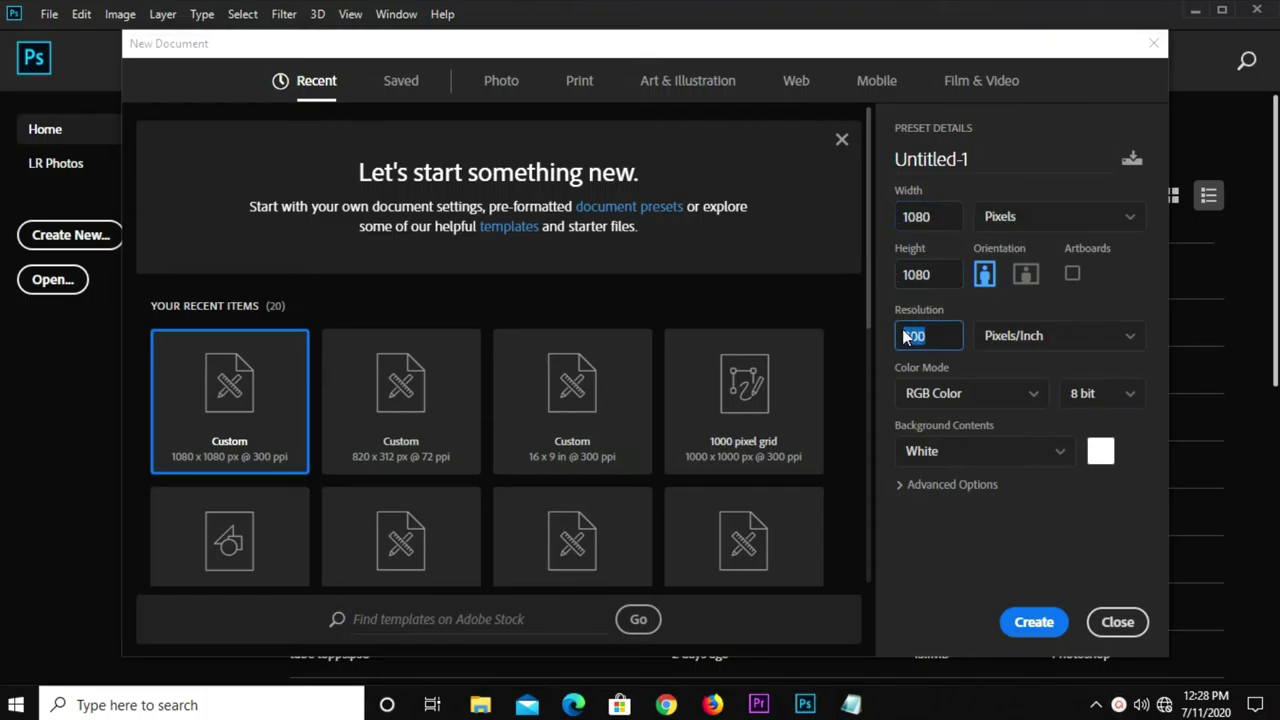
{"action": "left_click", "coordinate": [1030, 622]}
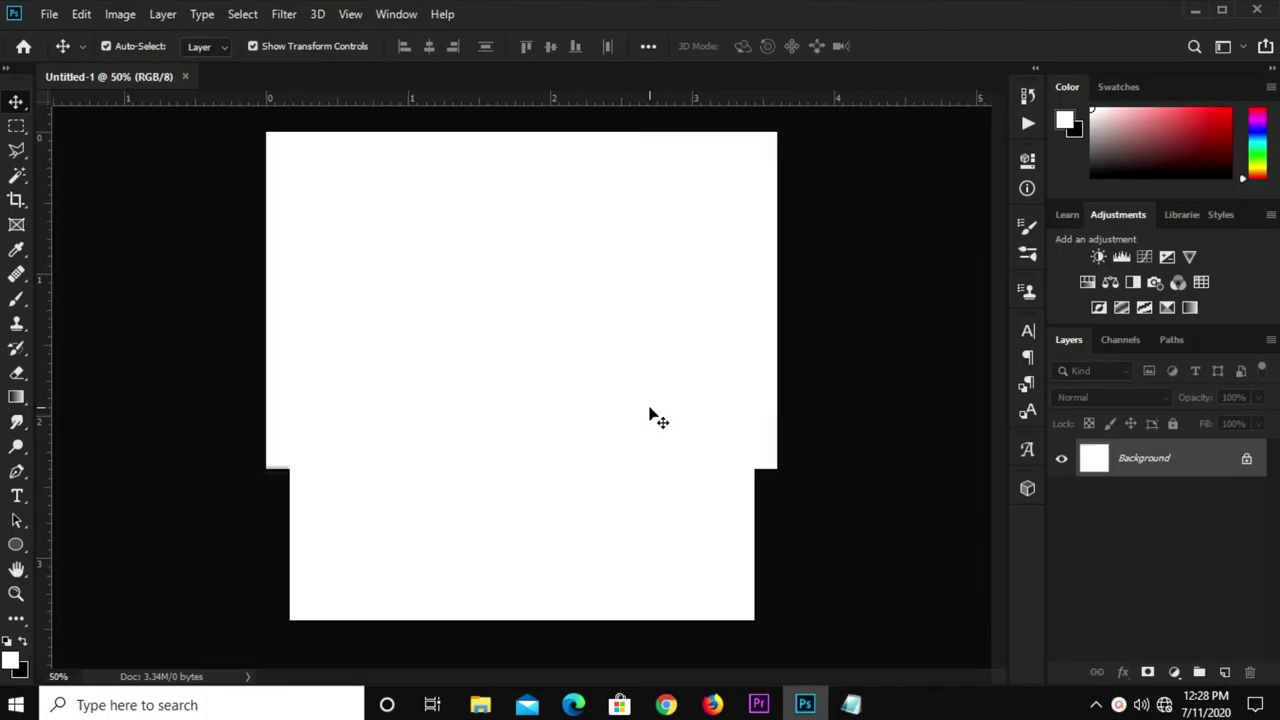
Unlock the Background as Layer 0 and add a Solid Color fill layer.
{"action": "double_click", "coordinate": [1145, 458]}
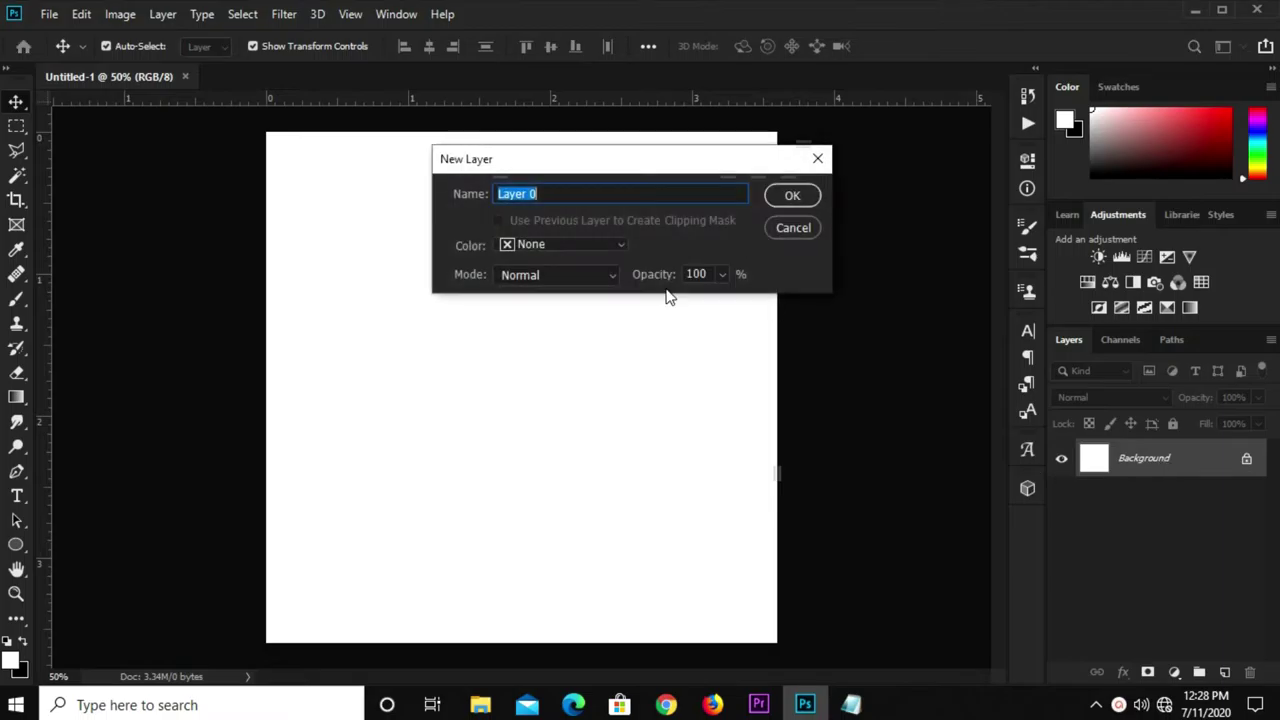
{"action": "left_click", "coordinate": [779, 197]}
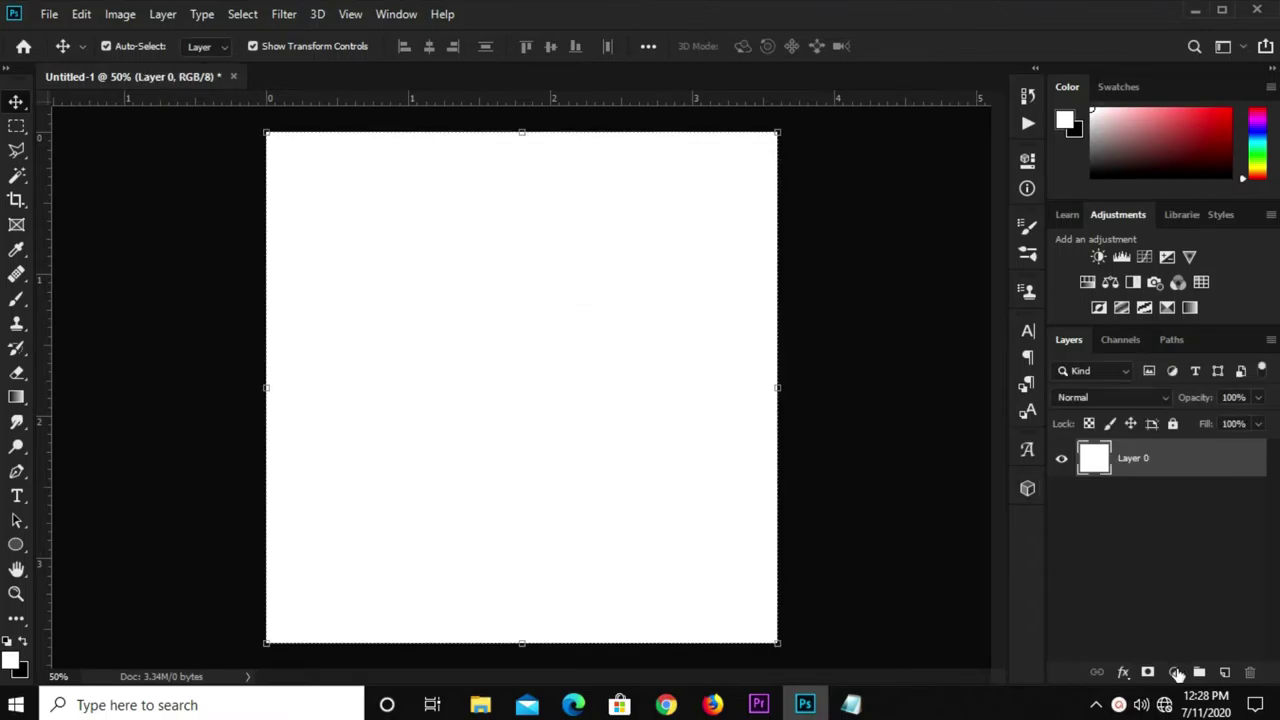
{"action": "left_click", "coordinate": [1175, 672]}
{"action": "left_click", "coordinate": [1175, 334]}
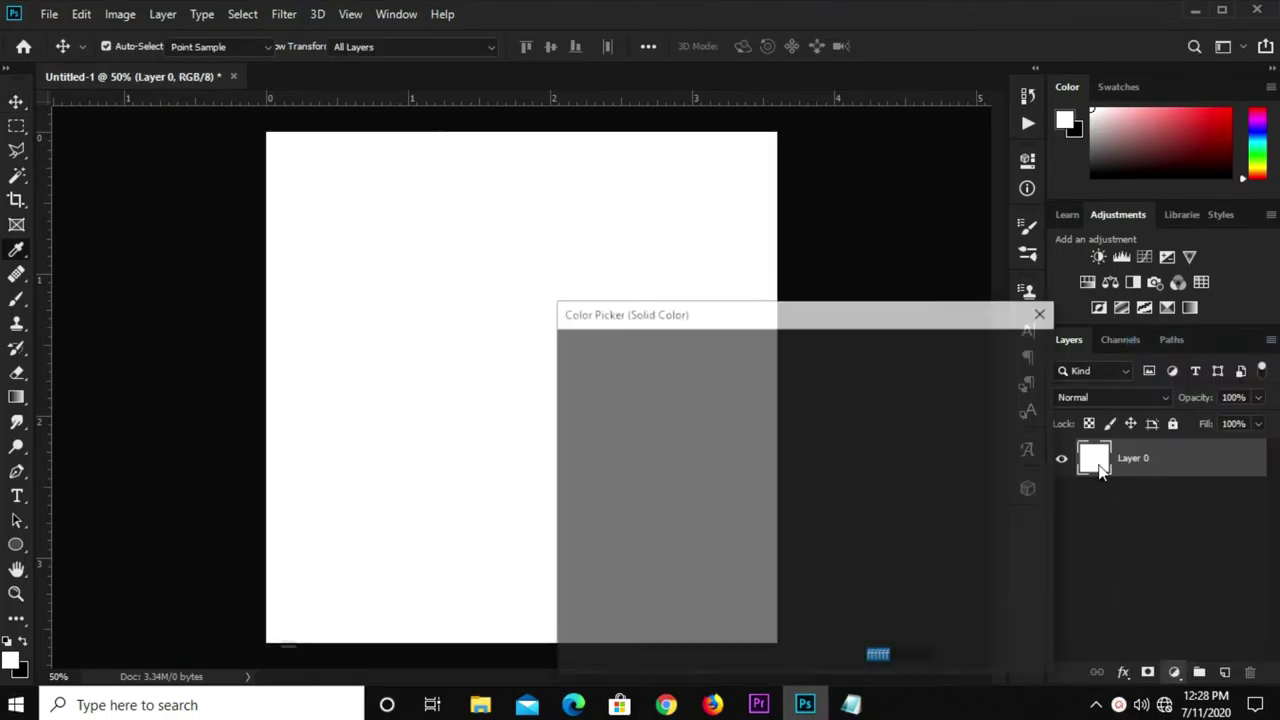
Copy d0a425 from the notes and apply it as the fill colour.
{"action": "left_click", "coordinate": [851, 705]}
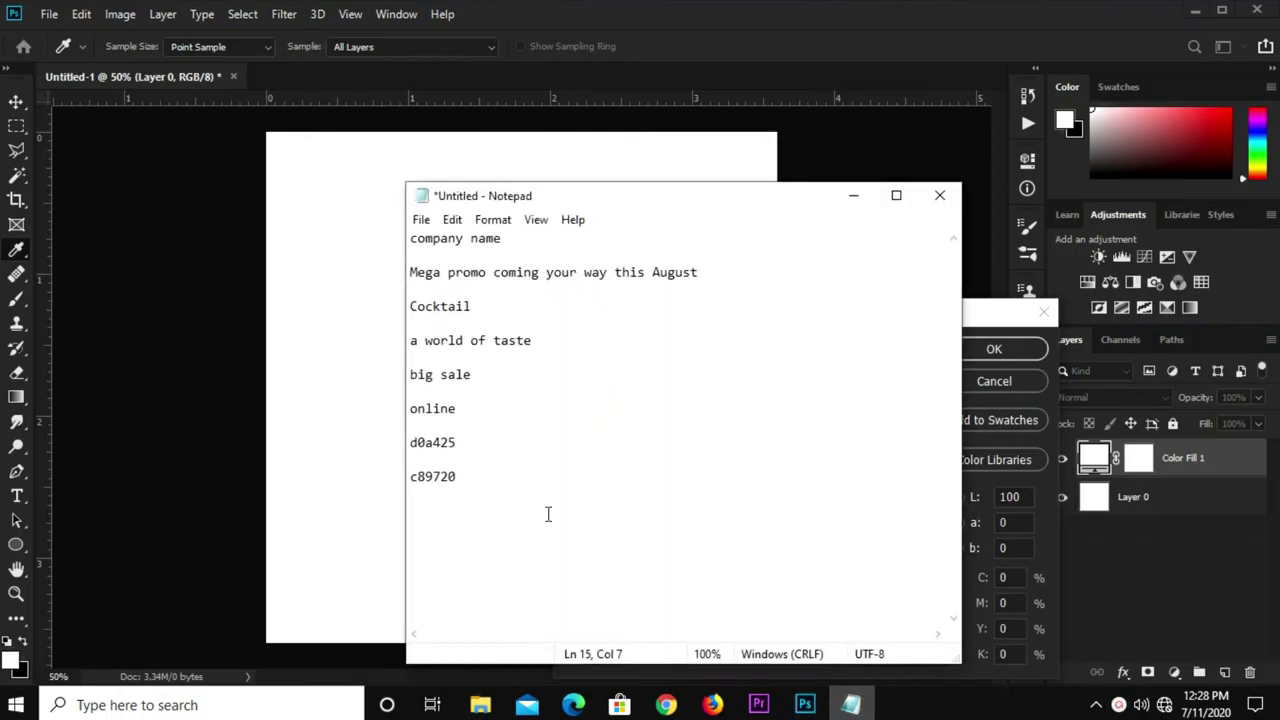
{"action": "left_click_drag", "start_coordinate": [468, 442], "coordinate": [385, 446]}
{"action": "right_click", "coordinate": [428, 436]}
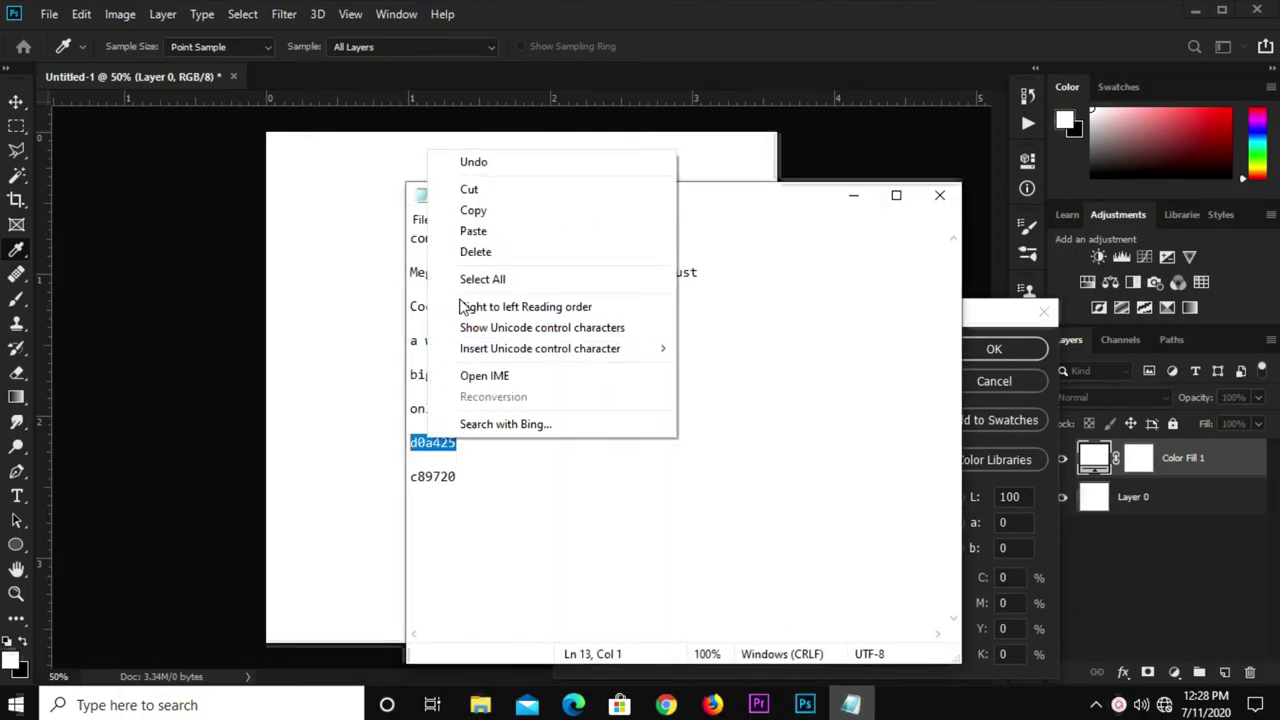
{"action": "left_click", "coordinate": [490, 212]}
{"action": "left_click", "coordinate": [853, 196]}
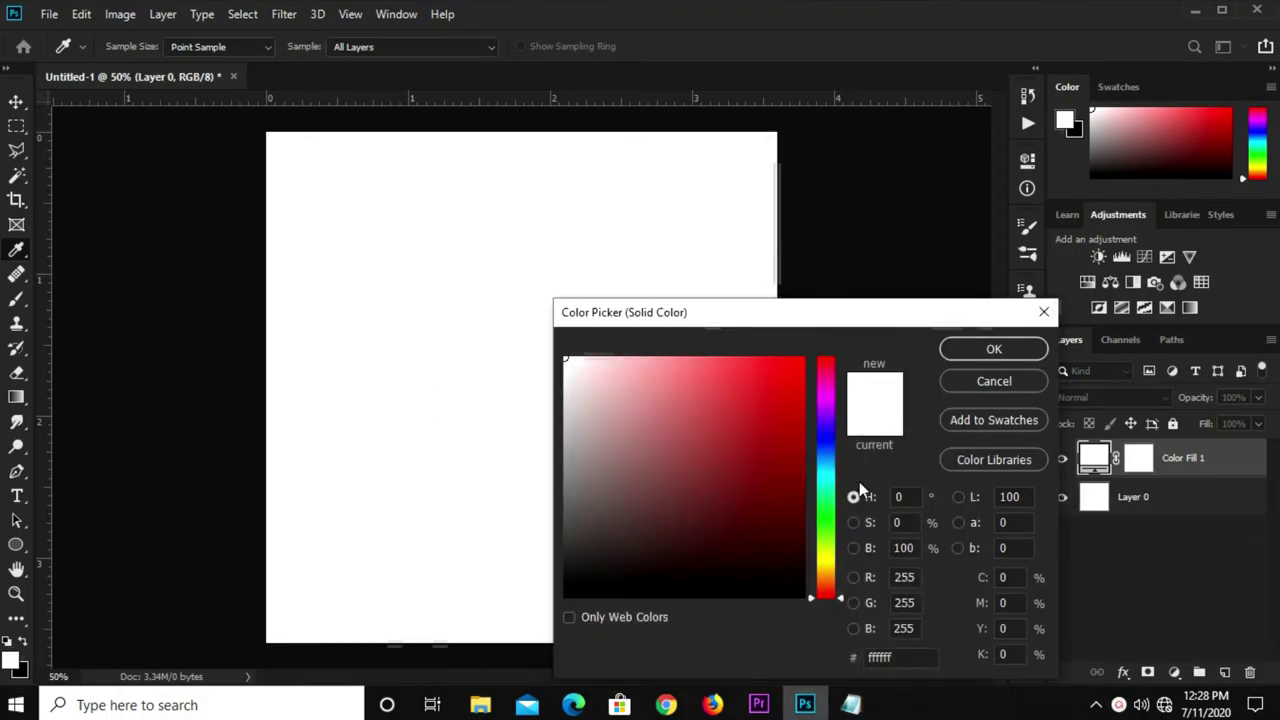
{"action": "double_click", "coordinate": [897, 657]}
{"action": "key", "text": "ctrl+v"}
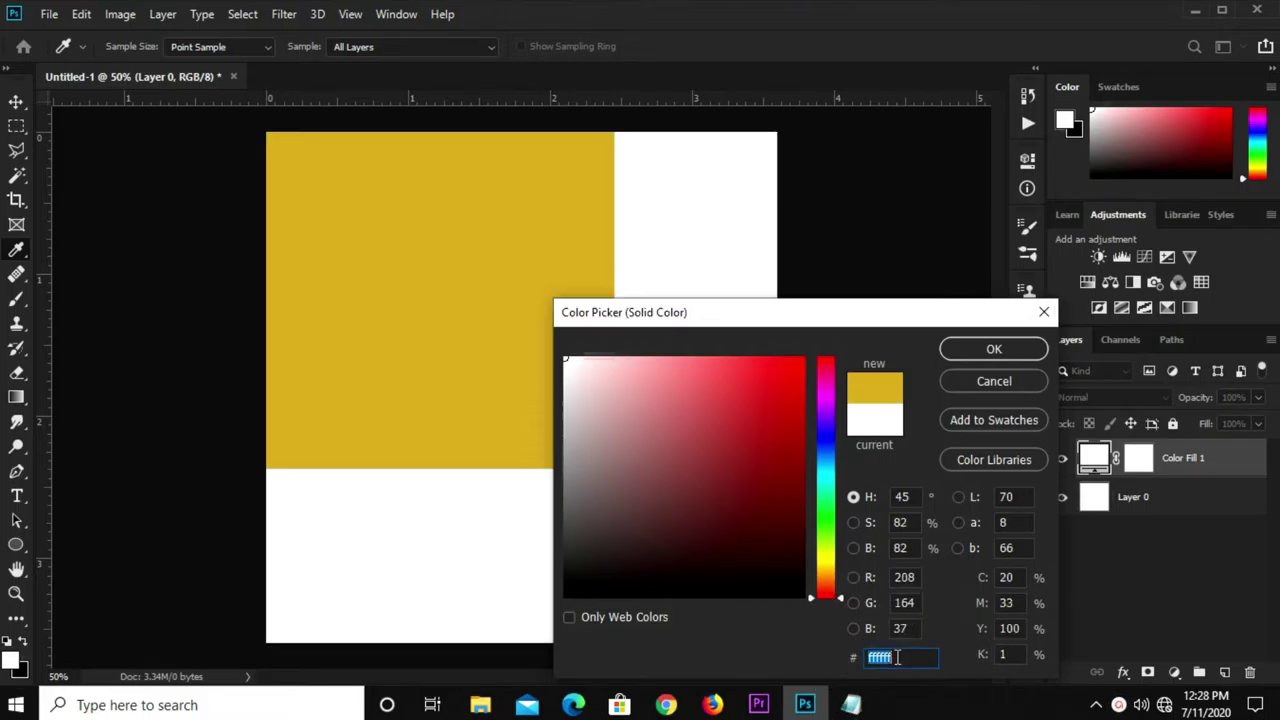
{"action": "double_click", "coordinate": [912, 657]}
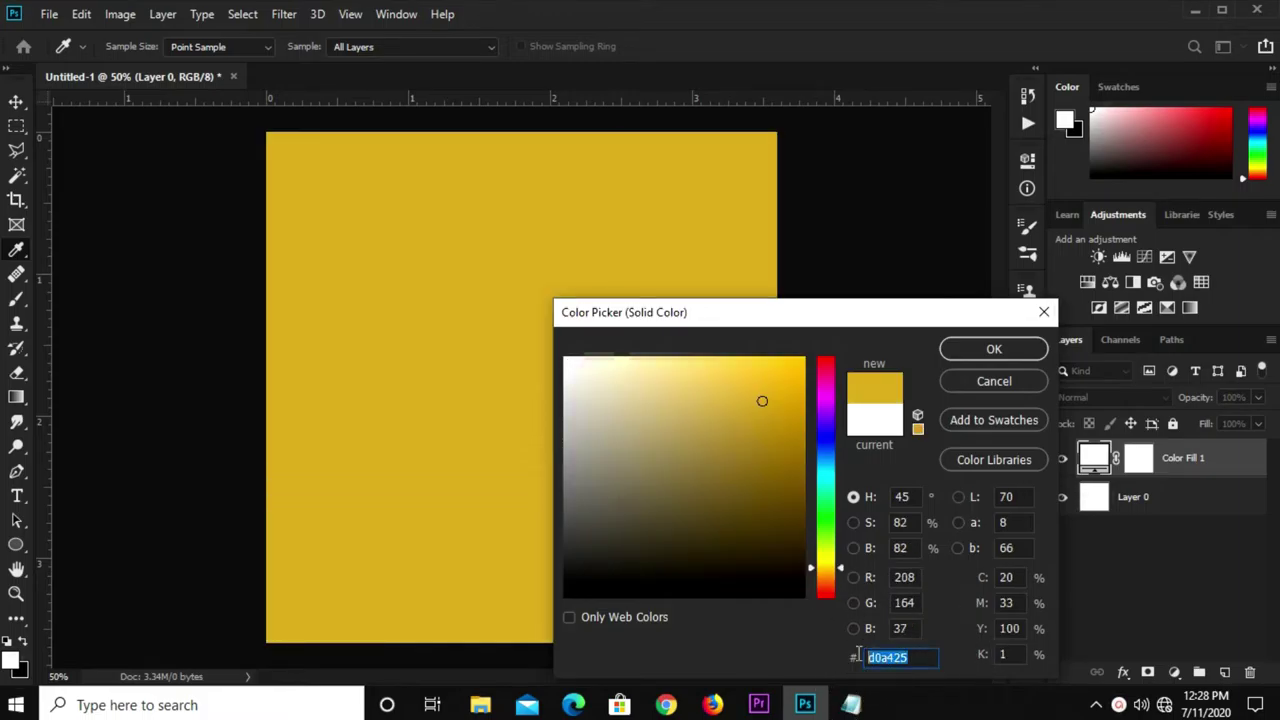
{"action": "left_click", "coordinate": [972, 350]}
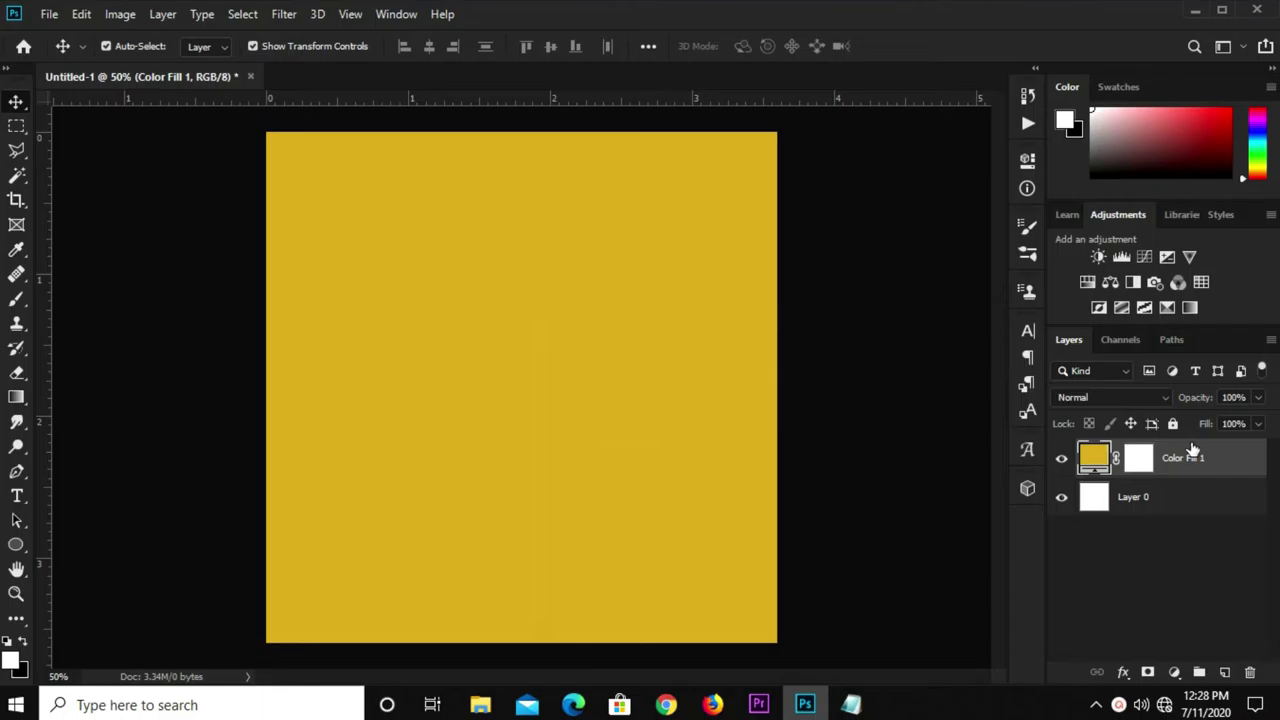
Add a new layer and ready a 900 px brush with a near-white foreground colour.
{"action": "left_click", "coordinate": [1224, 672]}
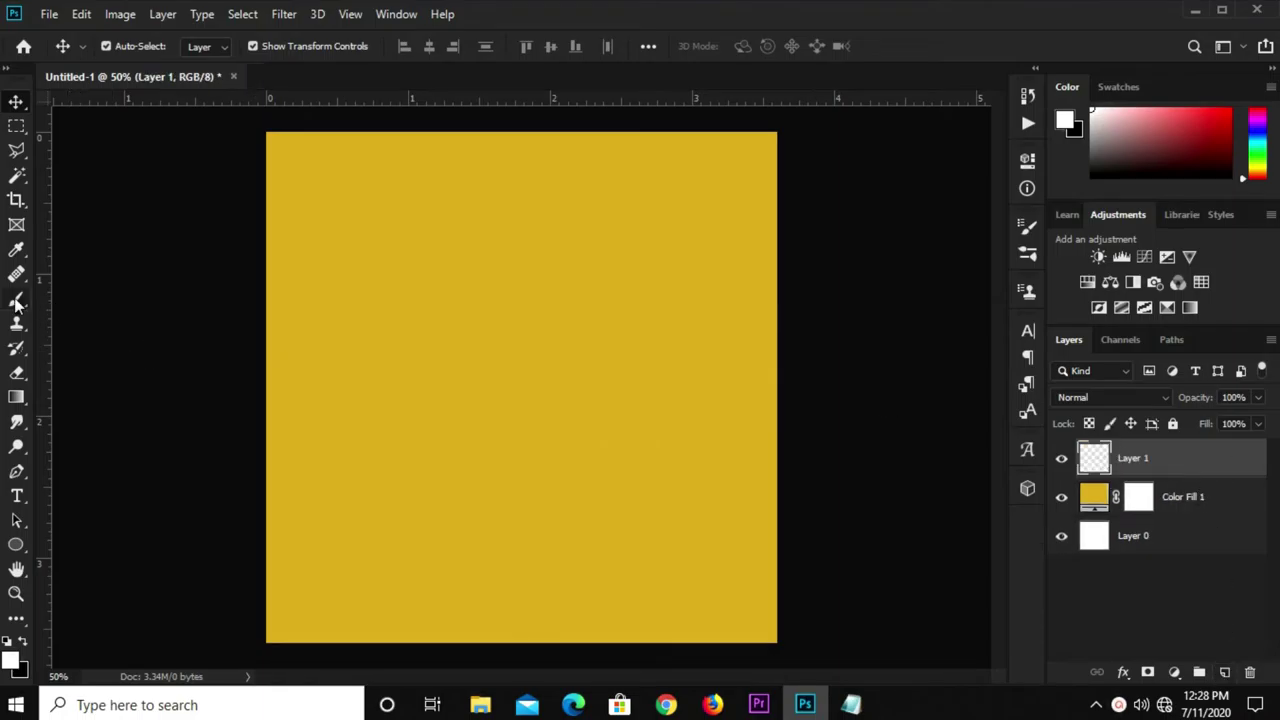
{"action": "left_click_drag", "start_coordinate": [16, 299], "coordinate": [88, 300]}
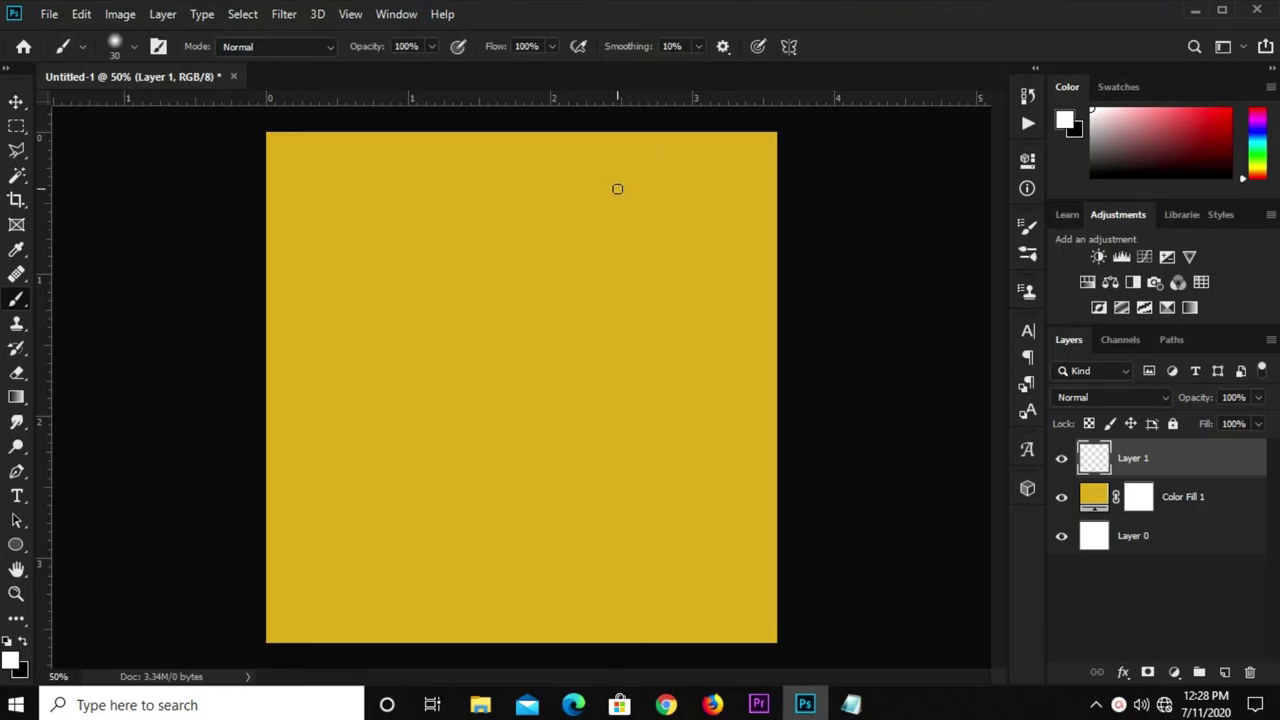
{"action": "key", "text": "bracketright"}
{"action": "key", "text": "bracketright"}
{"action": "key", "text": "bracketright"}
{"action": "key", "text": "bracketright"}
{"action": "key", "text": "bracketright"}
{"action": "key", "text": "bracketright"}
{"action": "key", "text": "bracketright"}
{"action": "key", "text": "bracketleft"}
{"action": "key", "text": "bracketleft"}
{"action": "key", "text": "bracketleft"}
{"action": "key", "text": "bracketleft"}
{"action": "key", "text": "bracketleft"}
{"action": "left_click", "coordinate": [11, 658]}
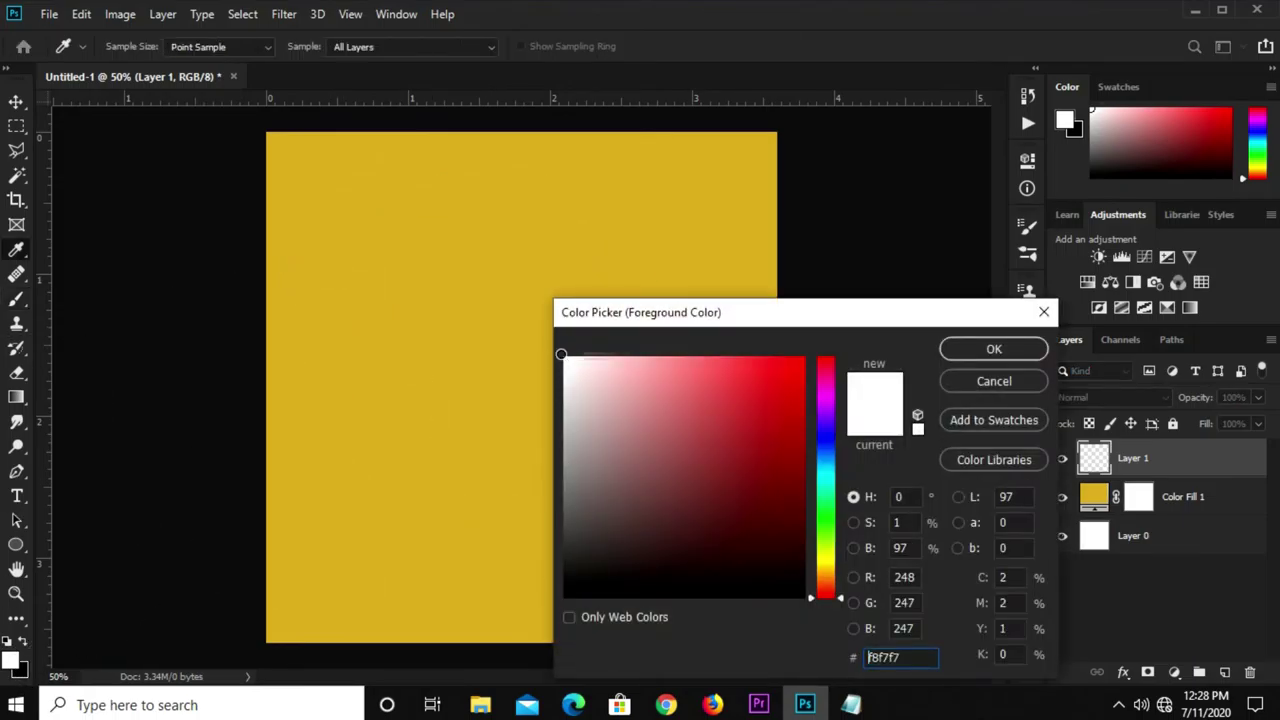
{"action": "left_click", "coordinate": [1030, 355]}
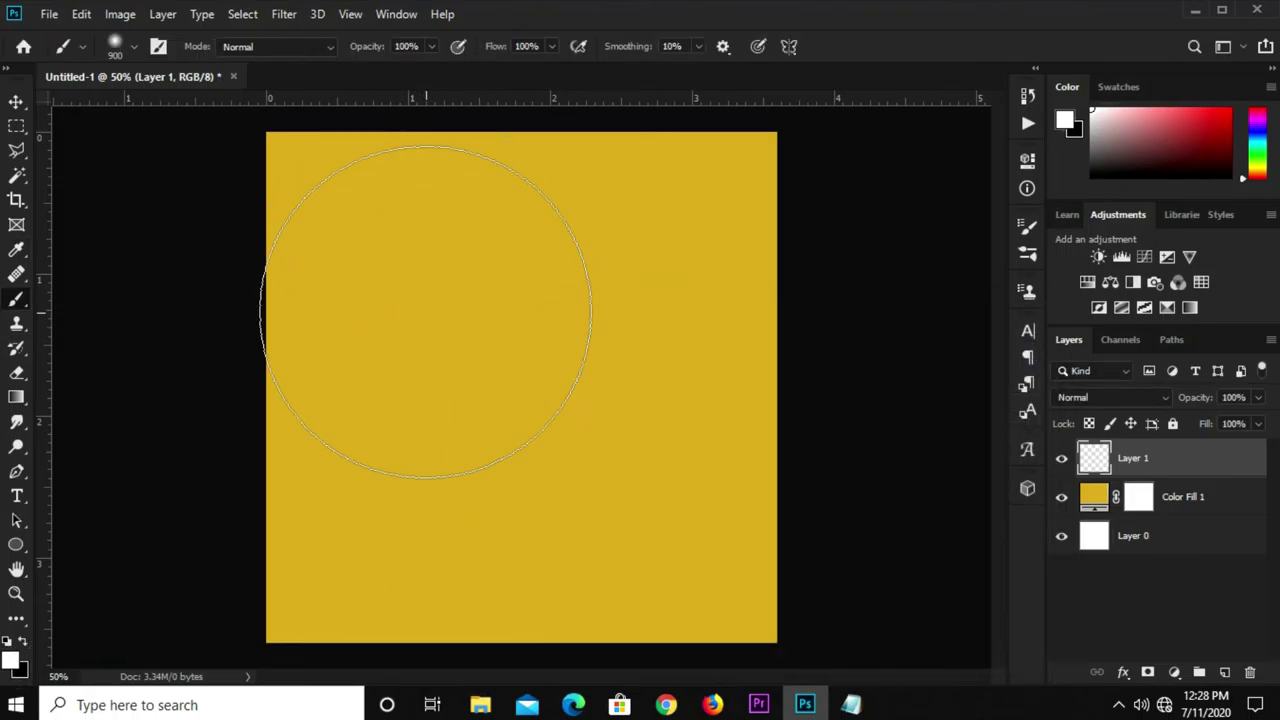
Paint a large white glow left of centre and a 400 px glow top-right.
{"action": "key", "text": "bracketright"}
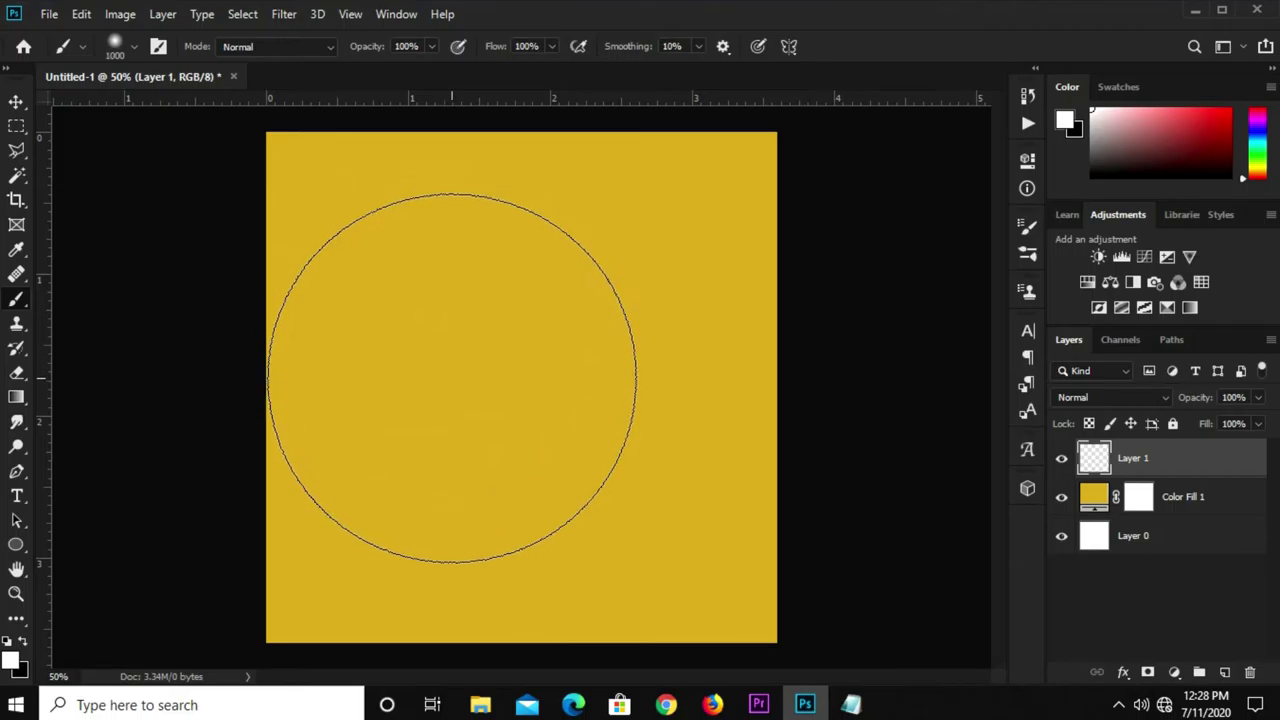
{"action": "key", "text": "bracketleft"}
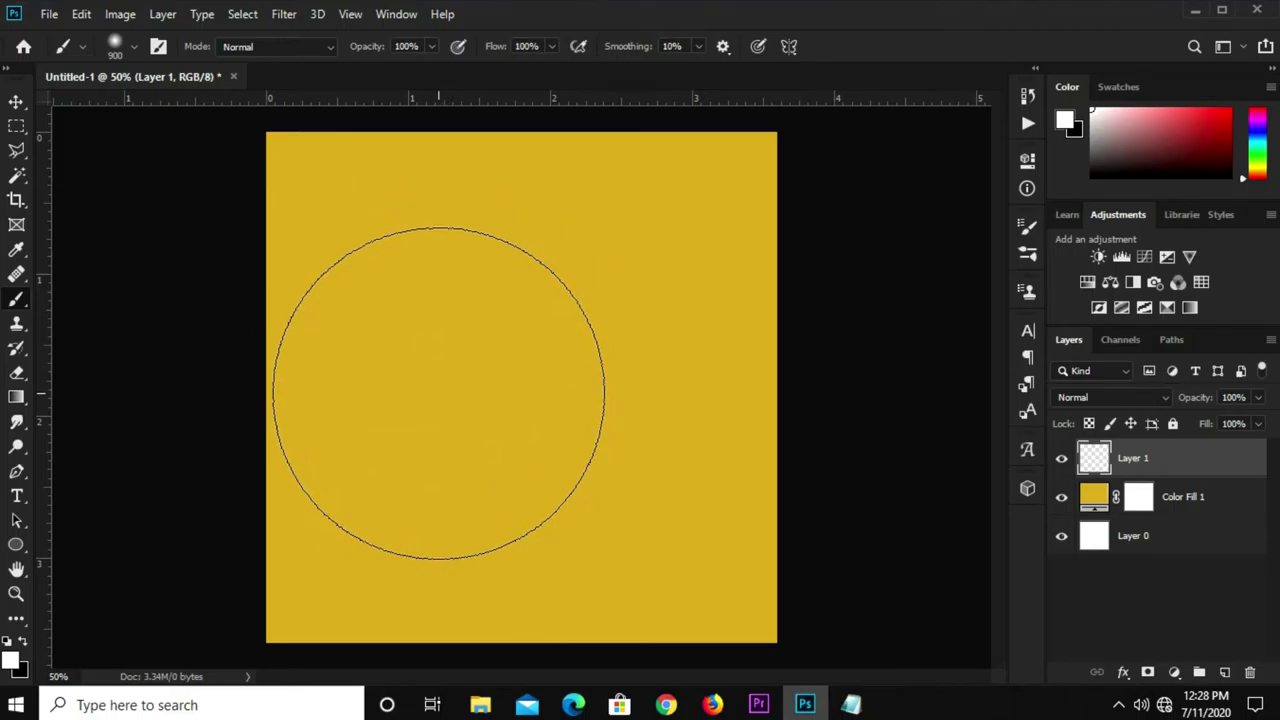
{"action": "left_click", "coordinate": [438, 393]}
{"action": "key", "text": "bracketleft"}
{"action": "key", "text": "bracketleft"}
{"action": "key", "text": "bracketleft"}
{"action": "key", "text": "bracketleft"}
{"action": "key", "text": "bracketleft"}
{"action": "left_click", "coordinate": [695, 212]}
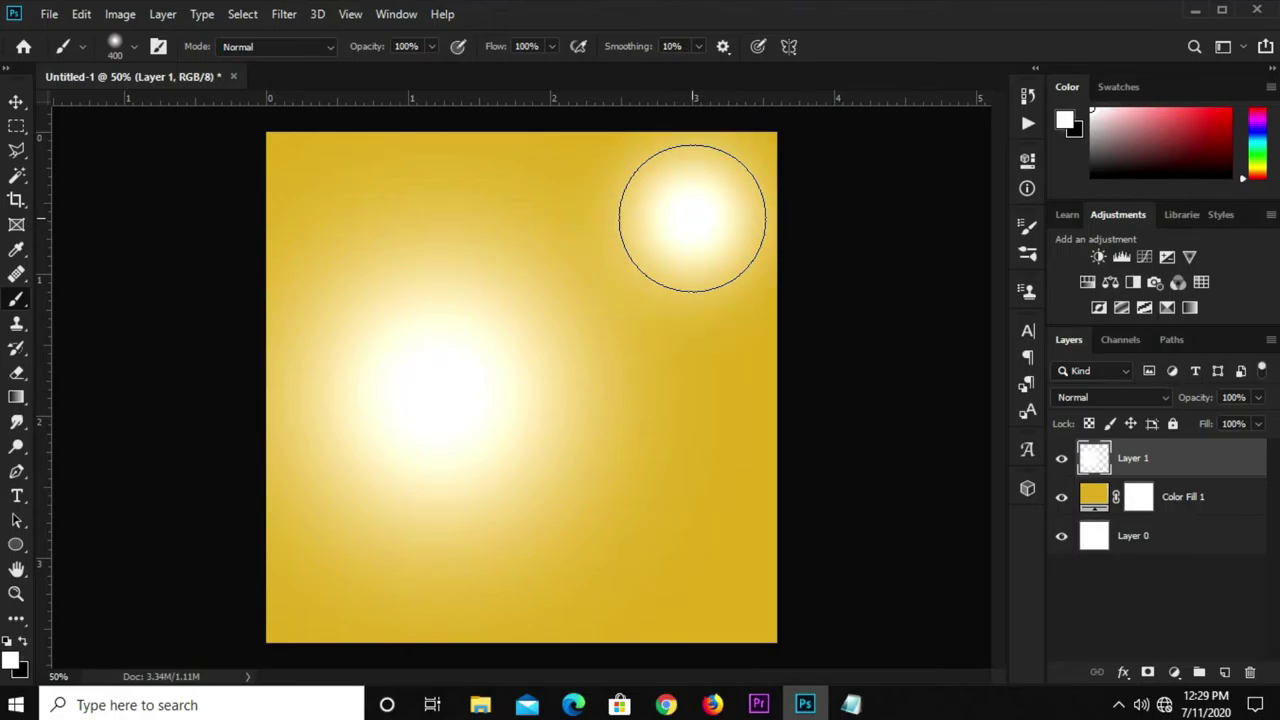
Set the glow layer's blend mode to Soft Light.
{"action": "left_click", "coordinate": [1068, 397]}
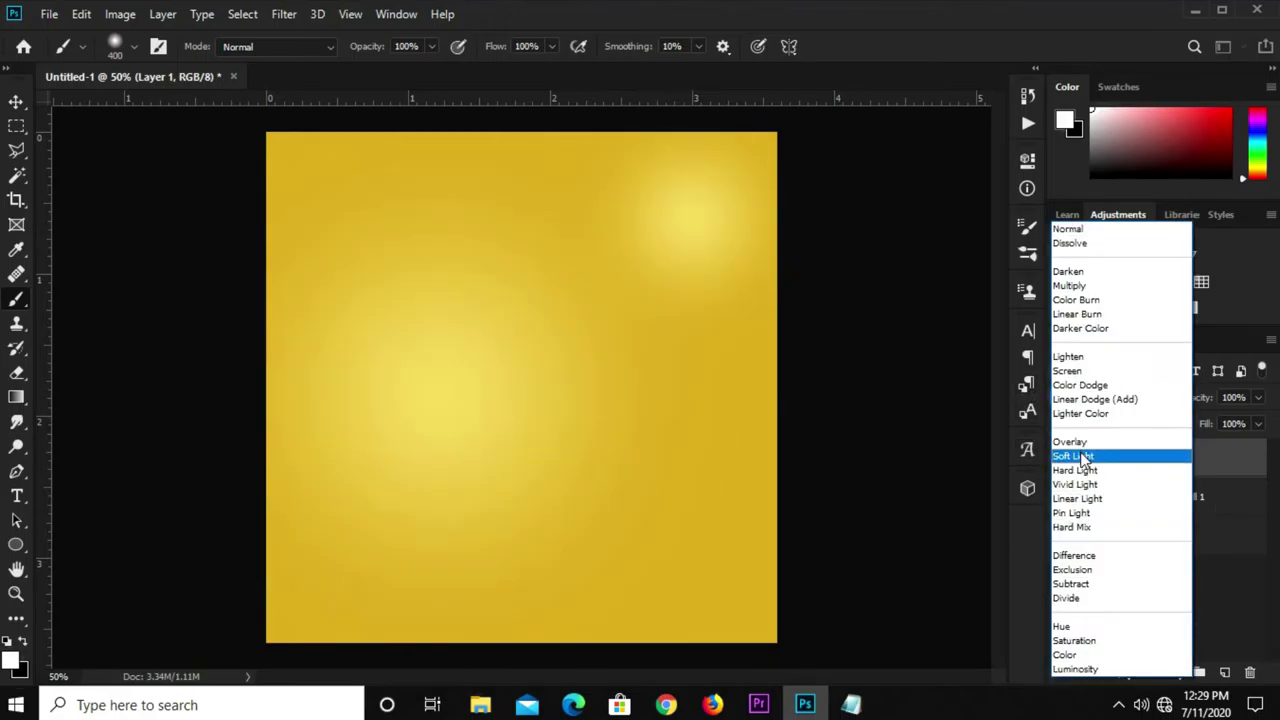
{"action": "left_click", "coordinate": [1085, 460]}
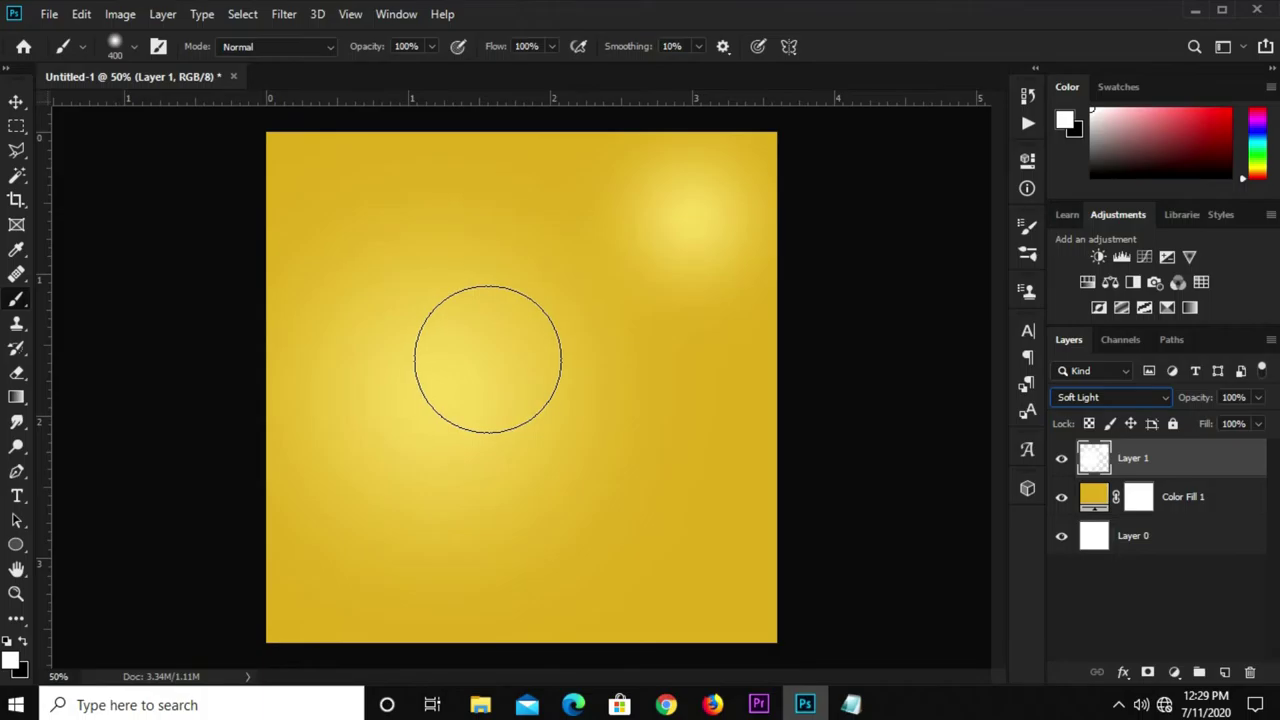
{"action": "left_click", "coordinate": [17, 102]}
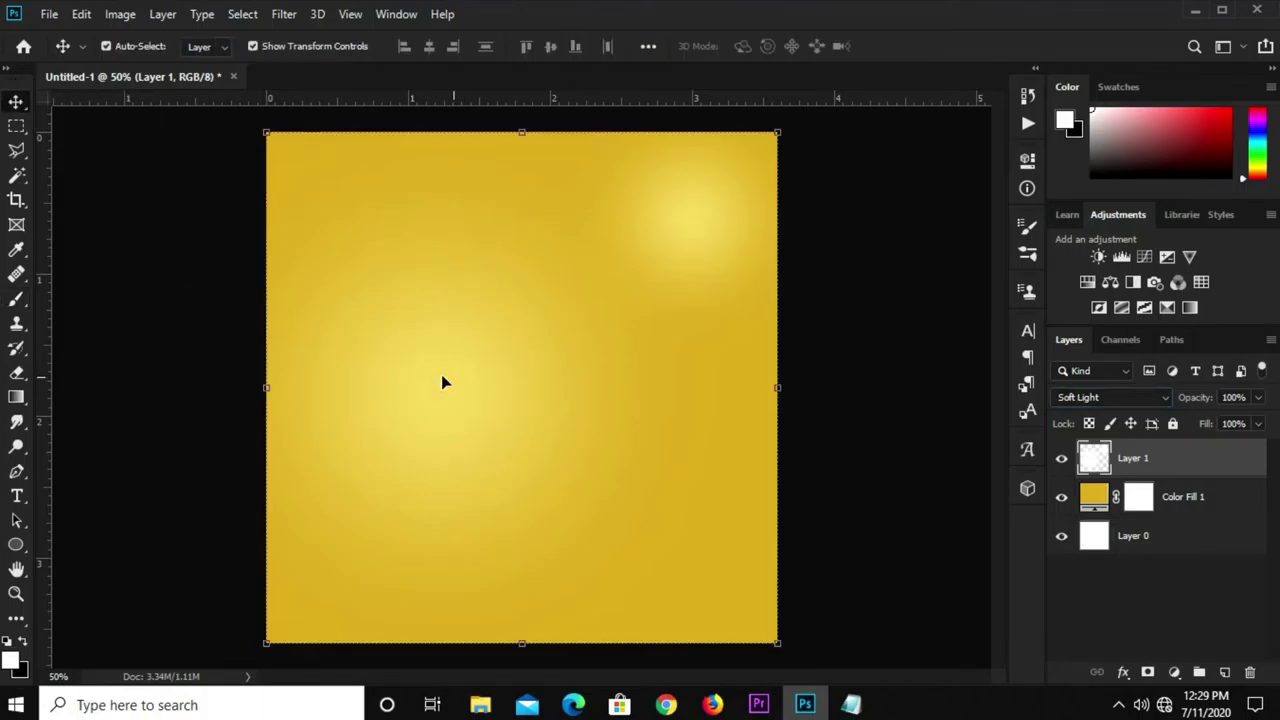
{"action": "left_click", "coordinate": [222, 372]}
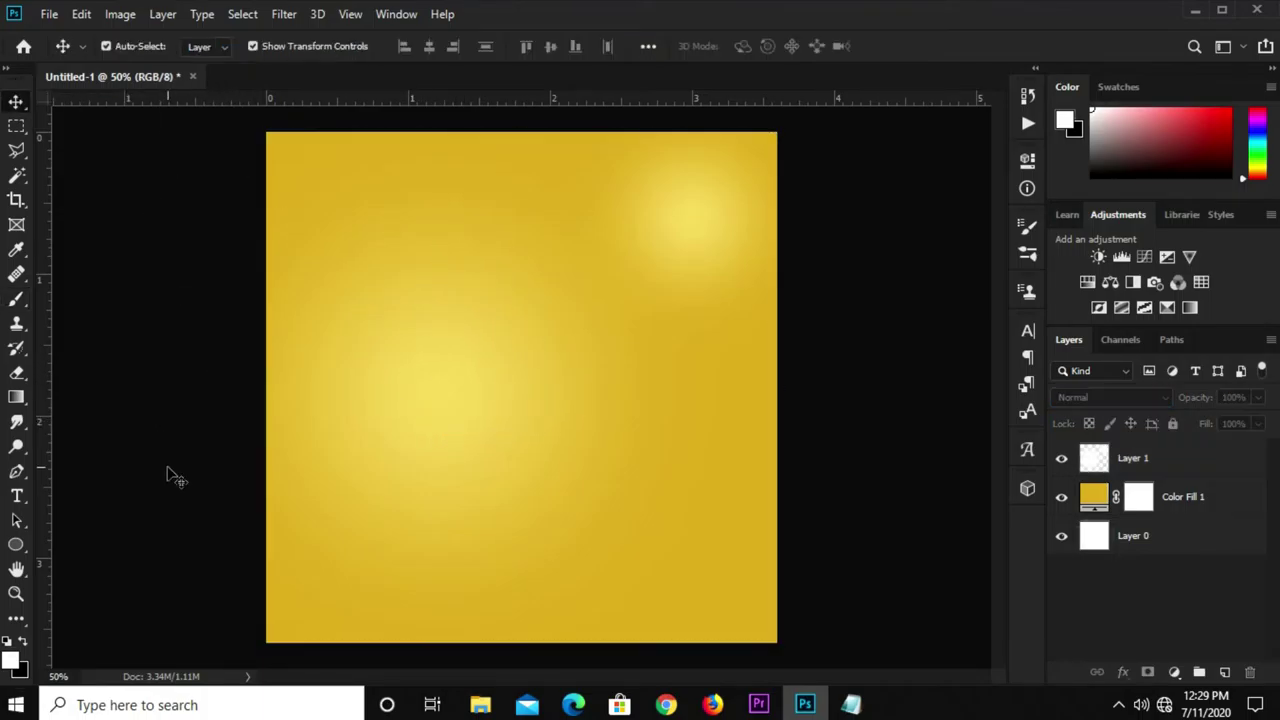
Copy 'company name' from the notes and add it as text near the poster top.
{"action": "left_click", "coordinate": [851, 705]}
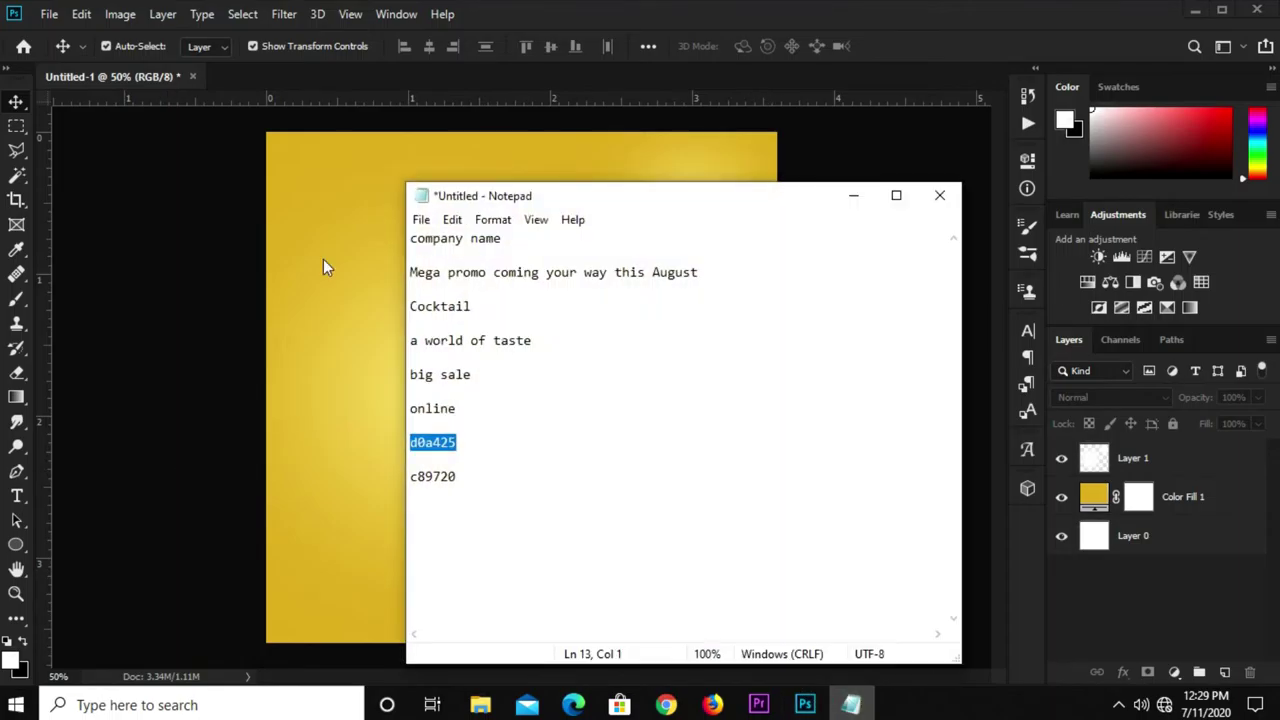
{"action": "left_click_drag", "start_coordinate": [508, 239], "coordinate": [377, 235]}
{"action": "right_click", "coordinate": [418, 240]}
{"action": "left_click", "coordinate": [480, 294]}
{"action": "left_click", "coordinate": [852, 200]}
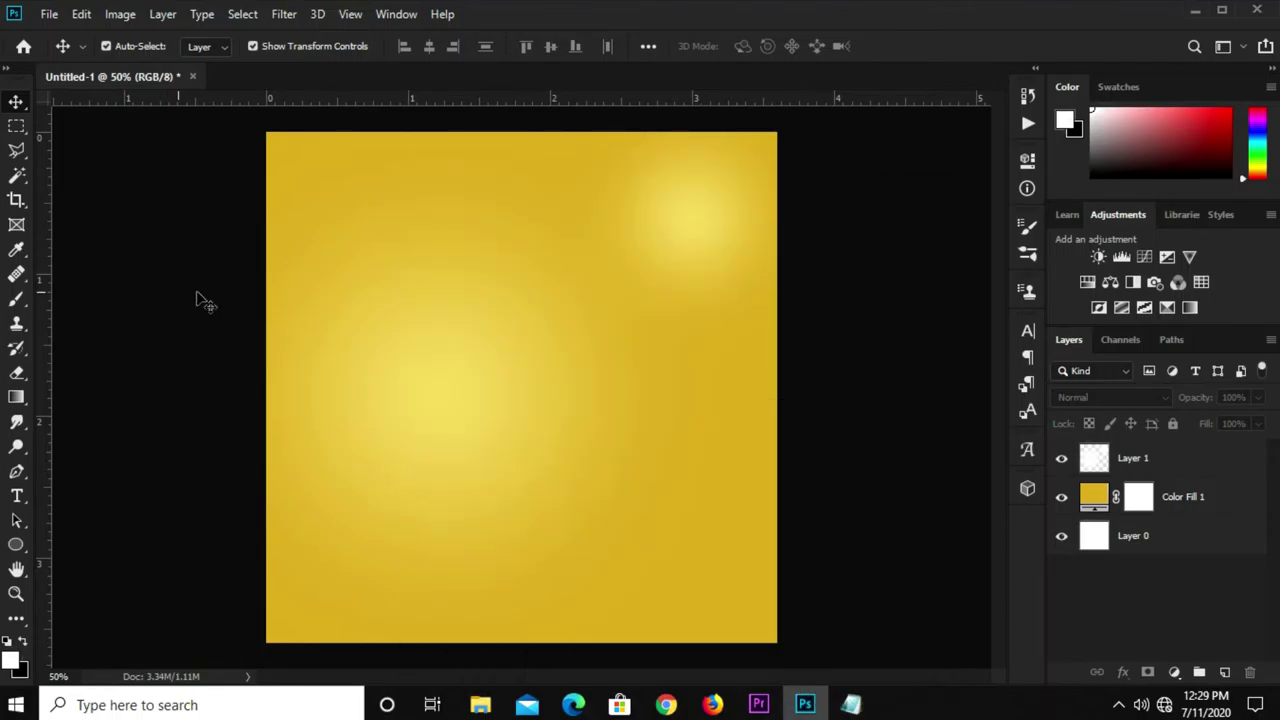
{"action": "left_click", "coordinate": [16, 496]}
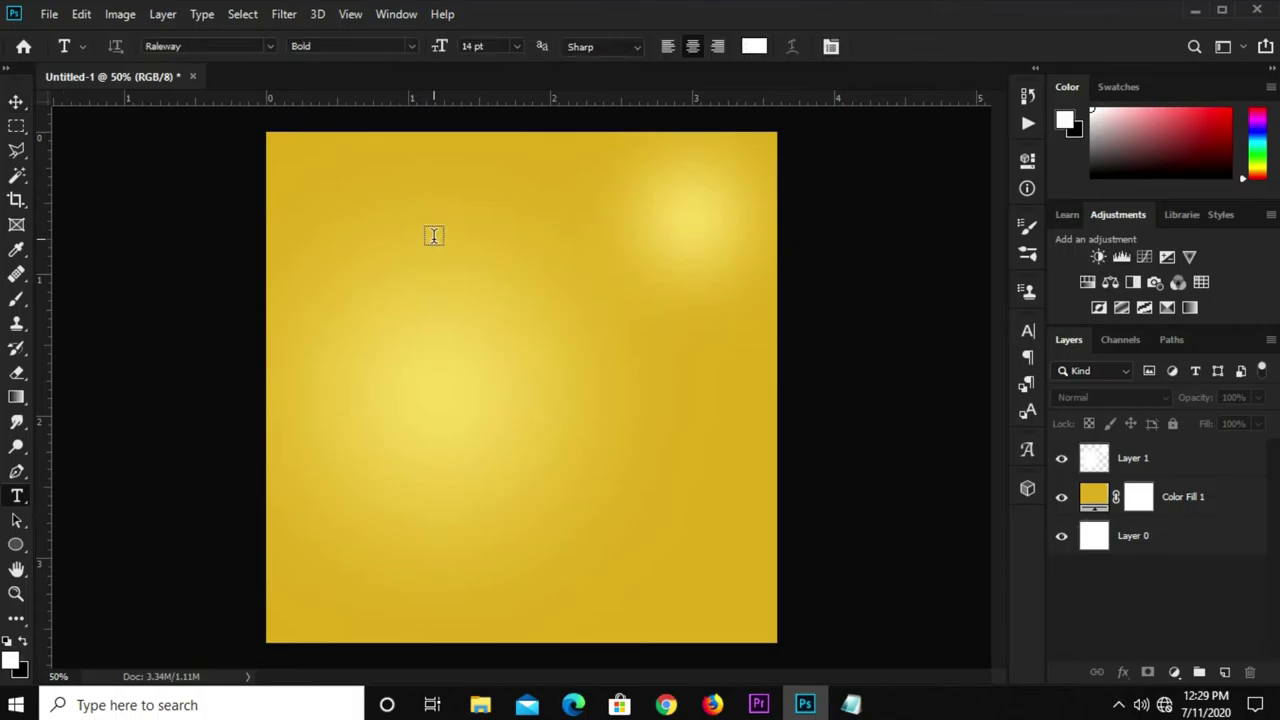
{"action": "left_click", "coordinate": [446, 189]}
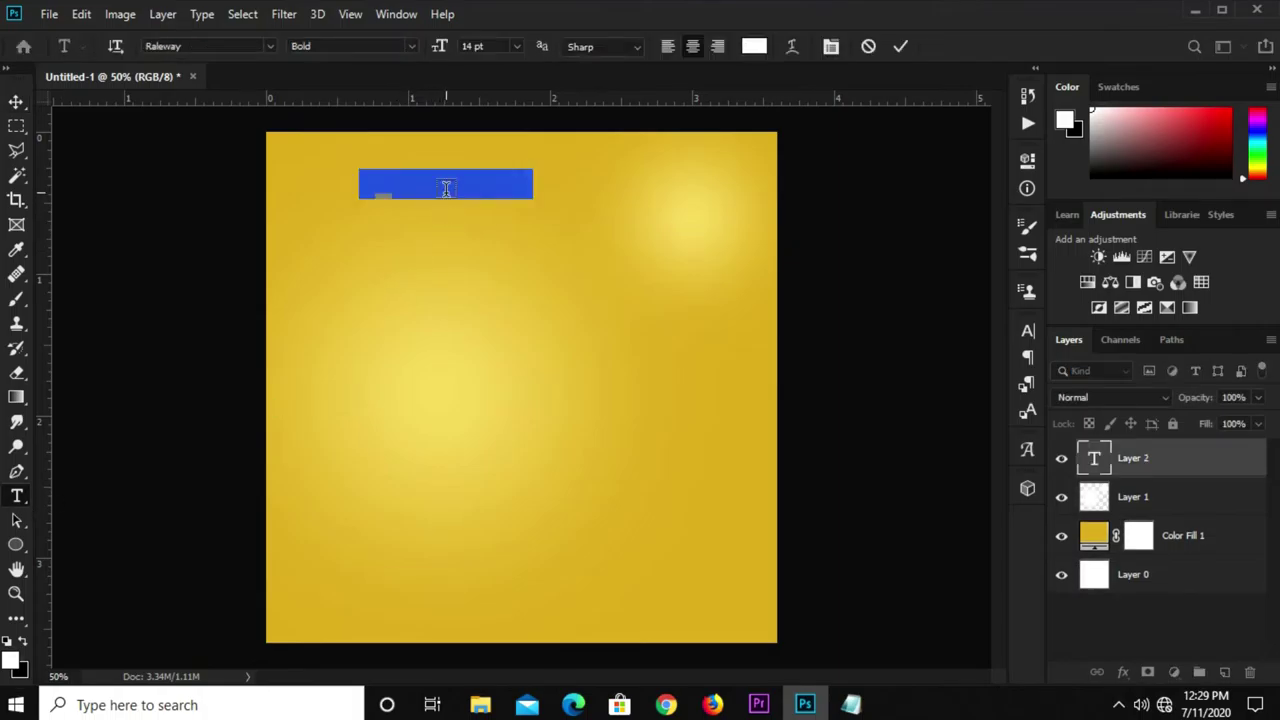
{"action": "key", "text": "ctrl+v"}
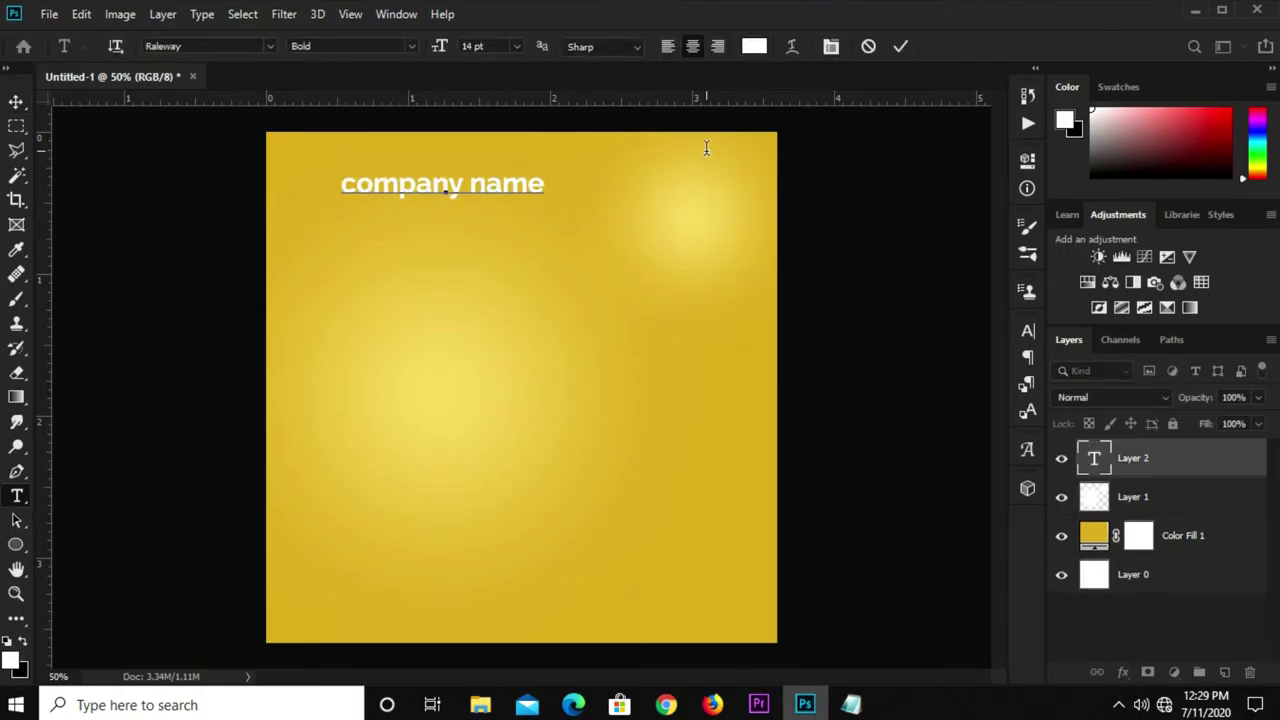
{"action": "left_click", "coordinate": [900, 46]}
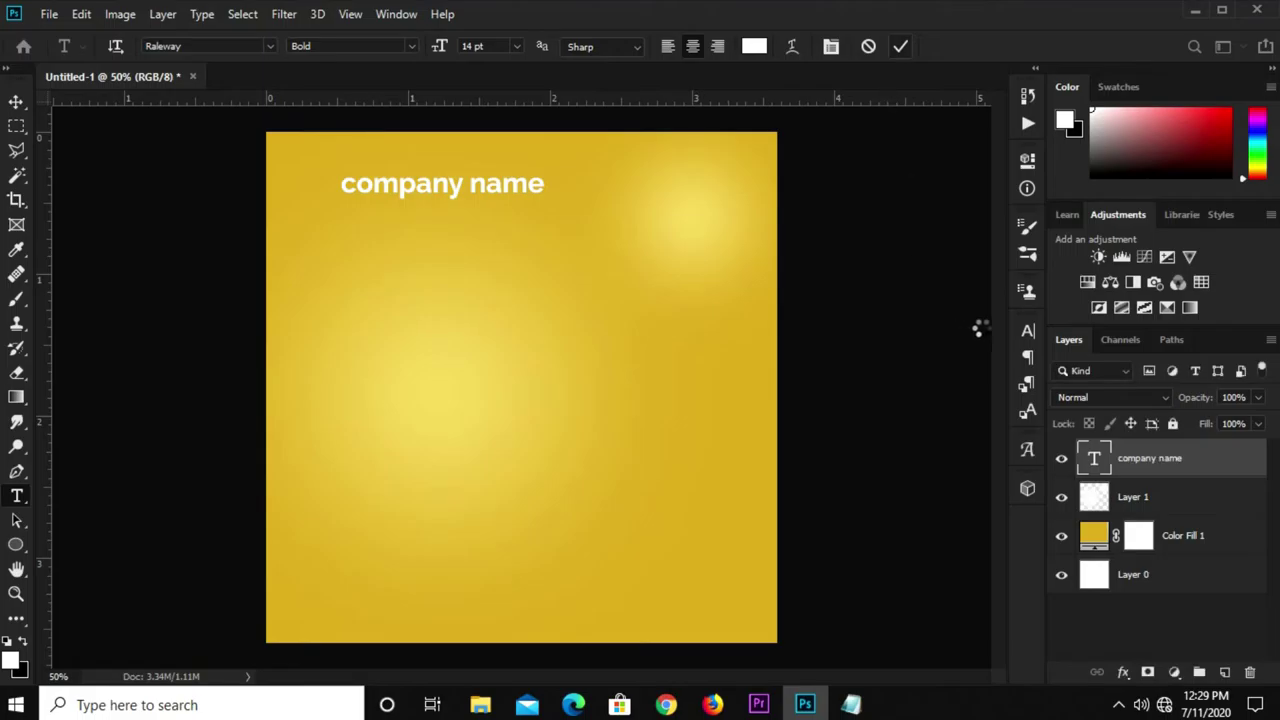
Set COMPANY NAME to All Caps in the Regular font style.
{"action": "left_click", "coordinate": [1027, 331]}
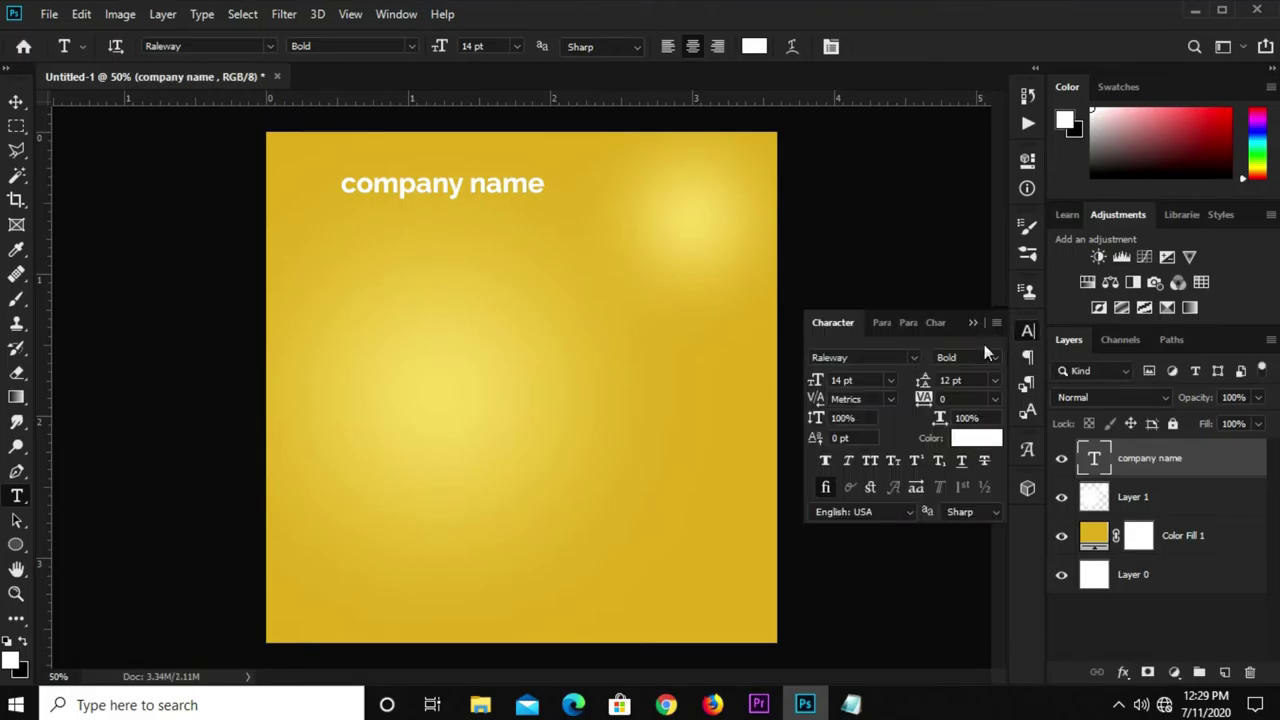
{"action": "left_click", "coordinate": [870, 460]}
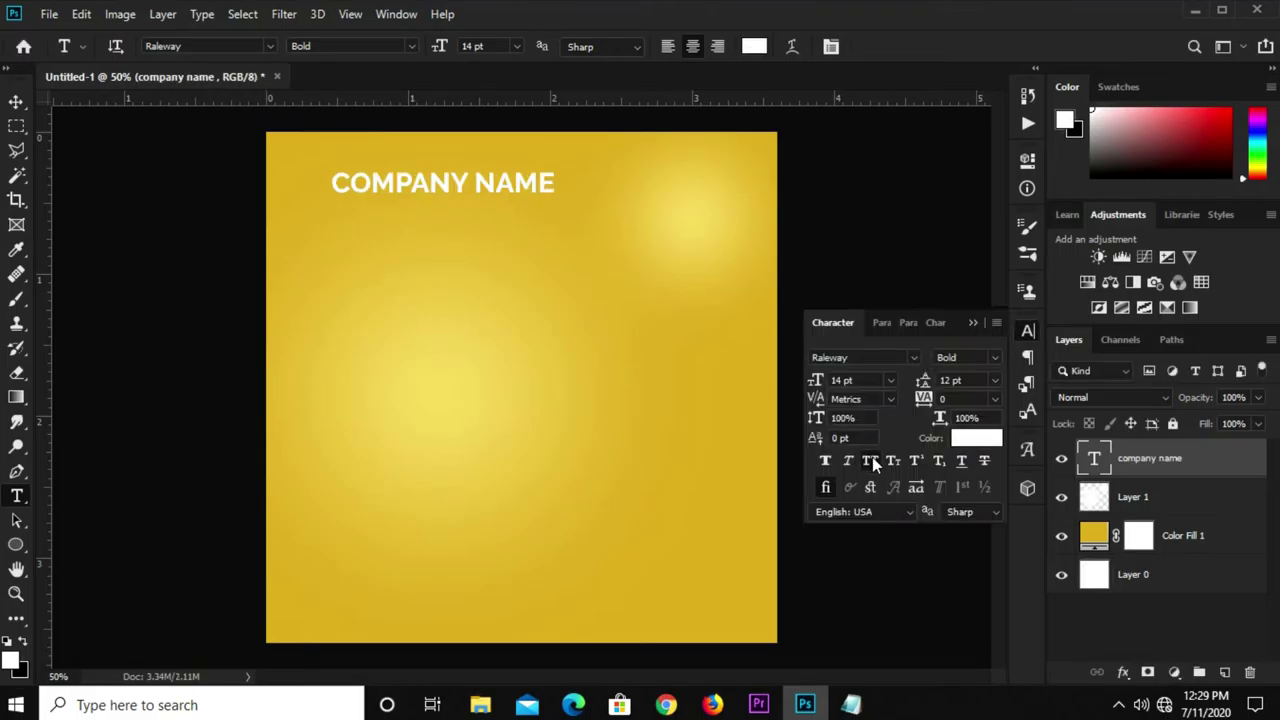
{"action": "left_click", "coordinate": [988, 357]}
{"action": "left_click", "coordinate": [994, 360]}
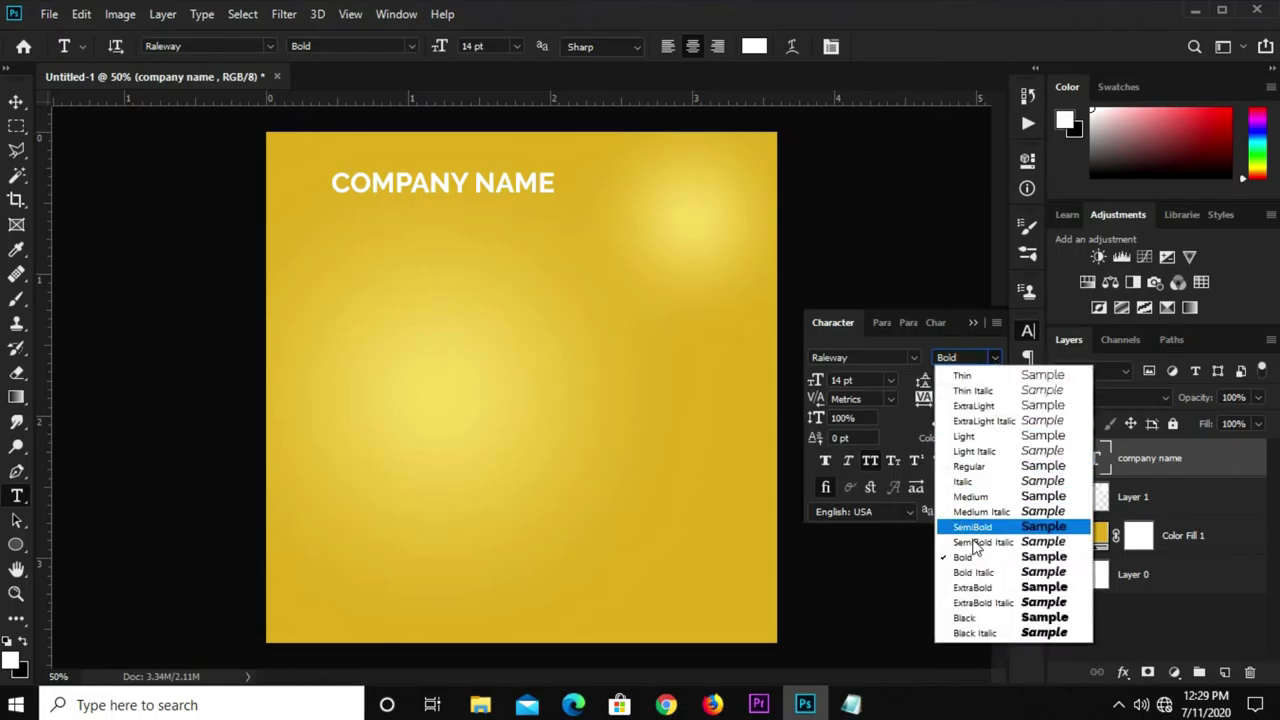
{"action": "left_click", "coordinate": [980, 465]}
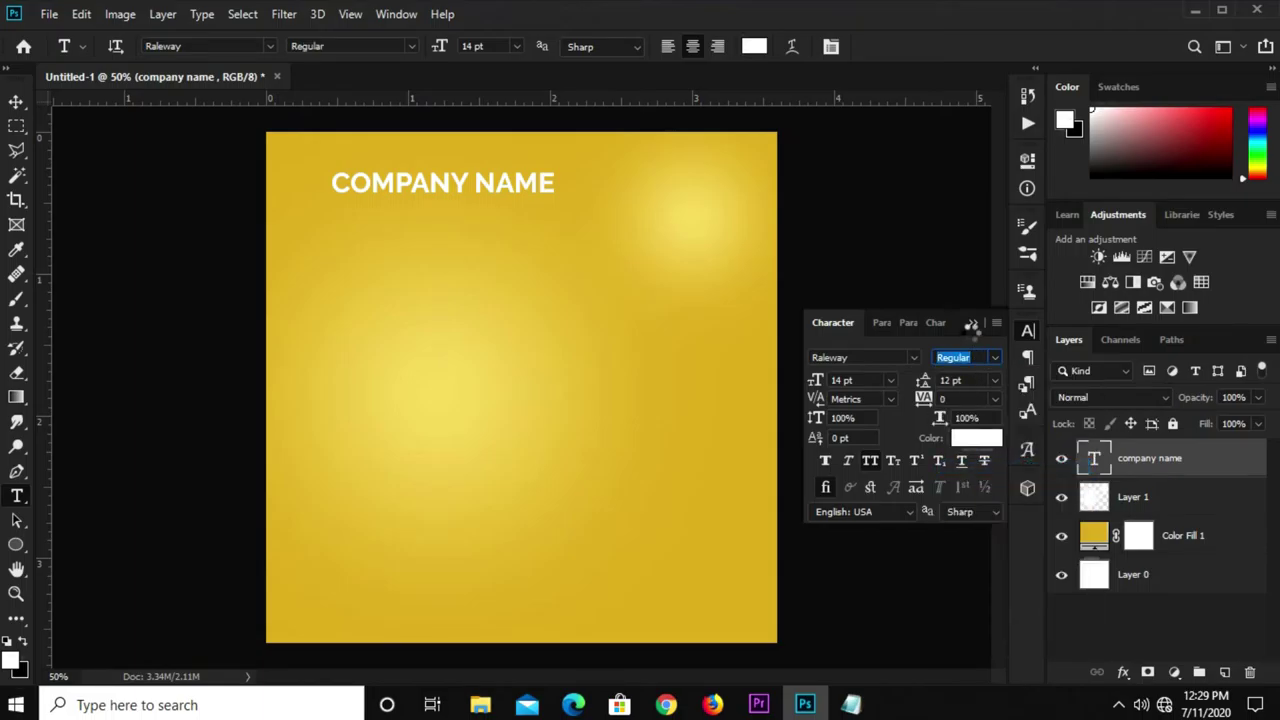
{"action": "left_click", "coordinate": [971, 327]}
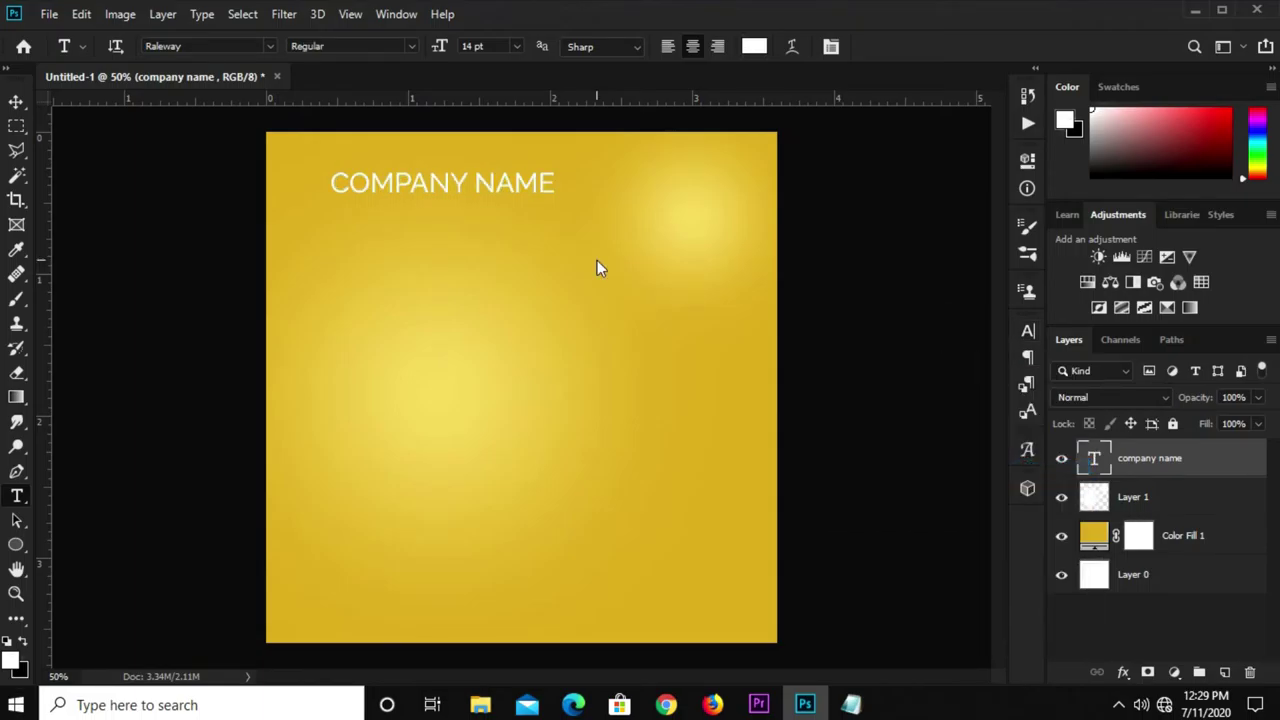
Scale COMPANY NAME down to about 68% with Free Transform.
{"action": "key", "text": "v"}
{"action": "scroll", "coordinate": [430, 175], "scroll_direction": "up", "scroll_amount": 1}
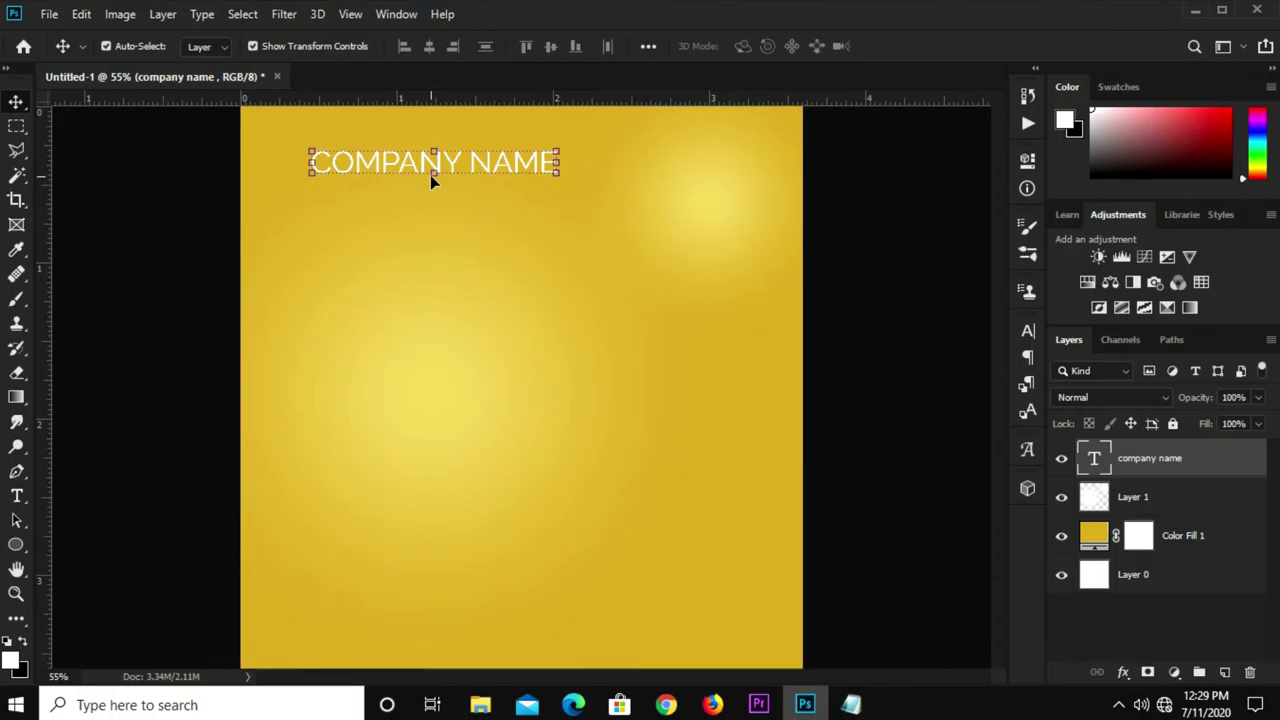
{"action": "key", "text": "ctrl+t"}
{"action": "left_click_drag", "start_coordinate": [439, 150], "coordinate": [434, 170]}
{"action": "key", "text": "Return"}
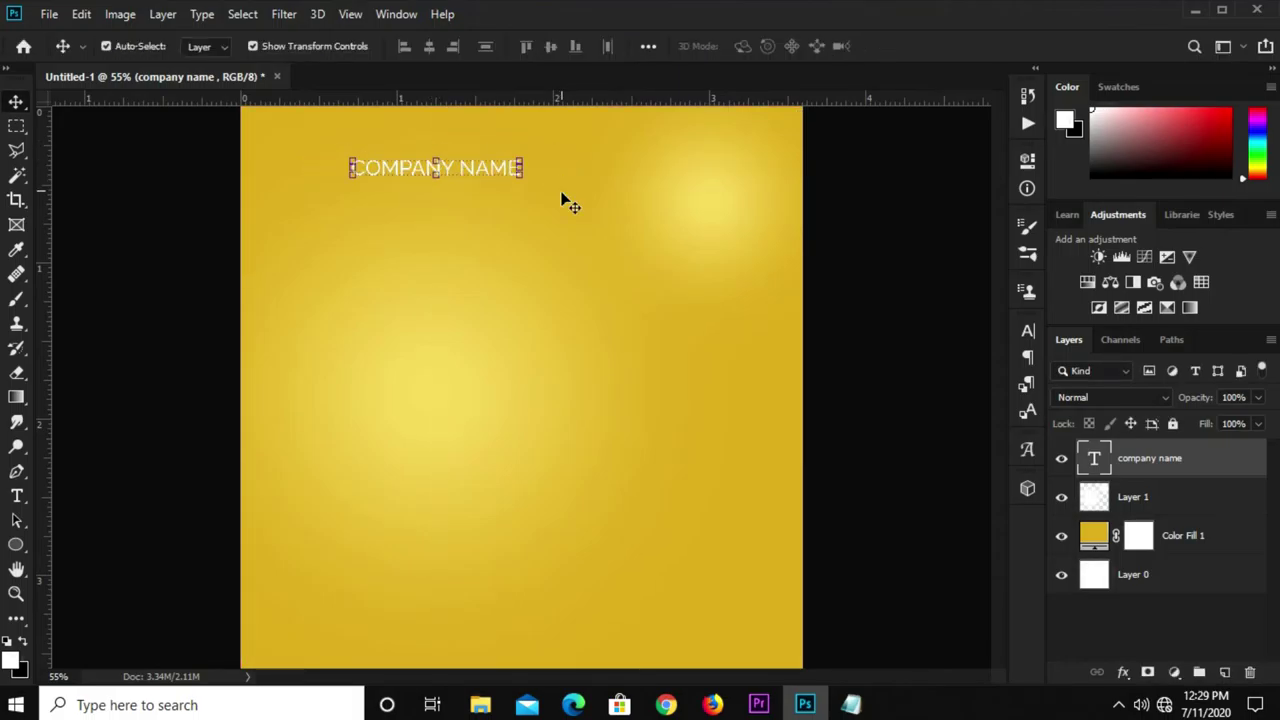
Centre COMPANY NAME horizontally on the canvas and nudge it toward the top edge.
{"action": "scroll", "coordinate": [562, 196], "scroll_direction": "down", "scroll_amount": 1}
{"action": "key", "text": "ctrl+a"}
{"action": "left_click", "coordinate": [429, 46]}
{"action": "key", "text": "ctrl+d"}
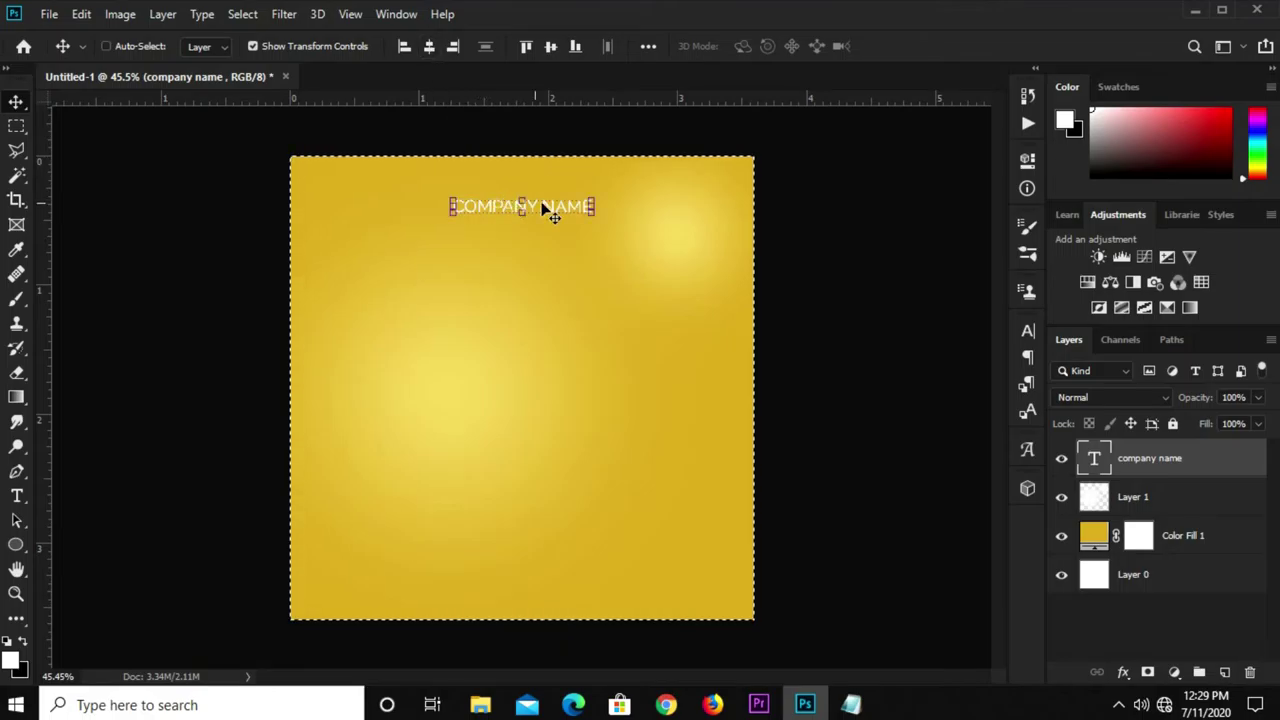
{"action": "key", "text": "ctrl+plus"}
{"action": "left_click_drag", "start_coordinate": [550, 191], "coordinate": [546, 169]}
Copy the line 'Mega promo coming your way this August' from the notes.
{"action": "left_click", "coordinate": [848, 216]}
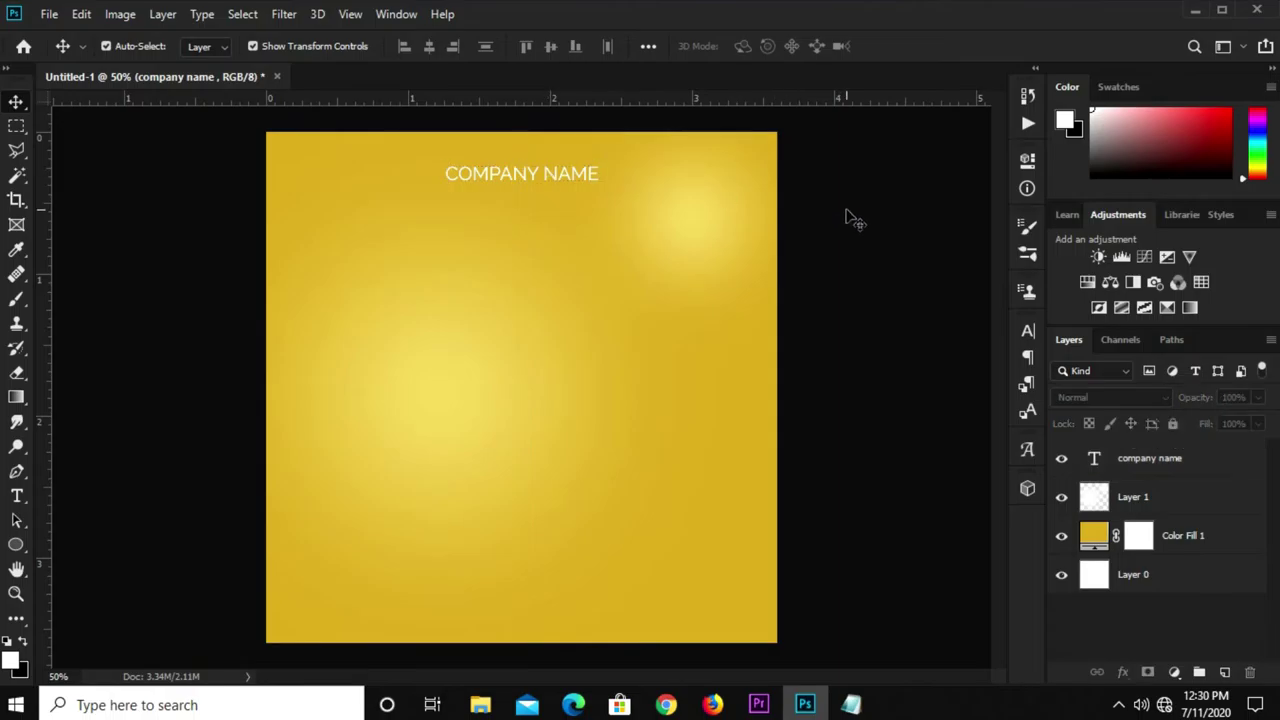
{"action": "left_click", "coordinate": [851, 704]}
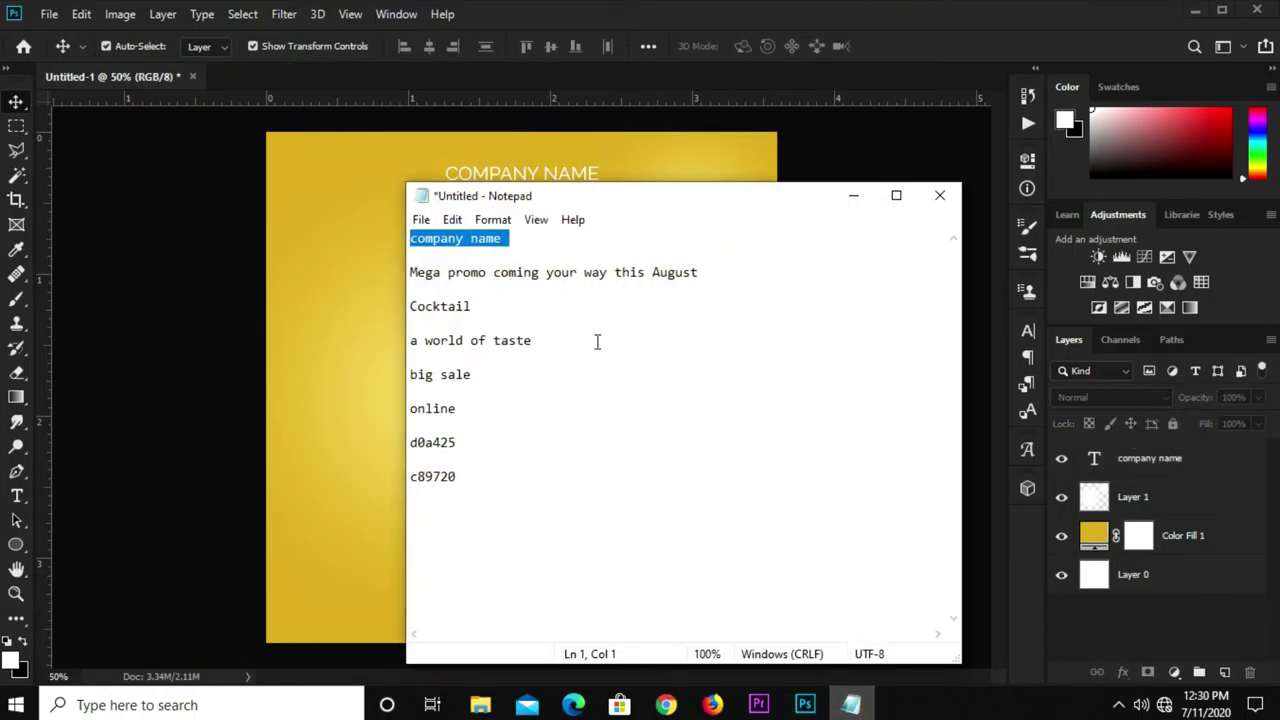
{"action": "left_click_drag", "start_coordinate": [711, 275], "coordinate": [408, 272]}
{"action": "right_click", "coordinate": [445, 272]}
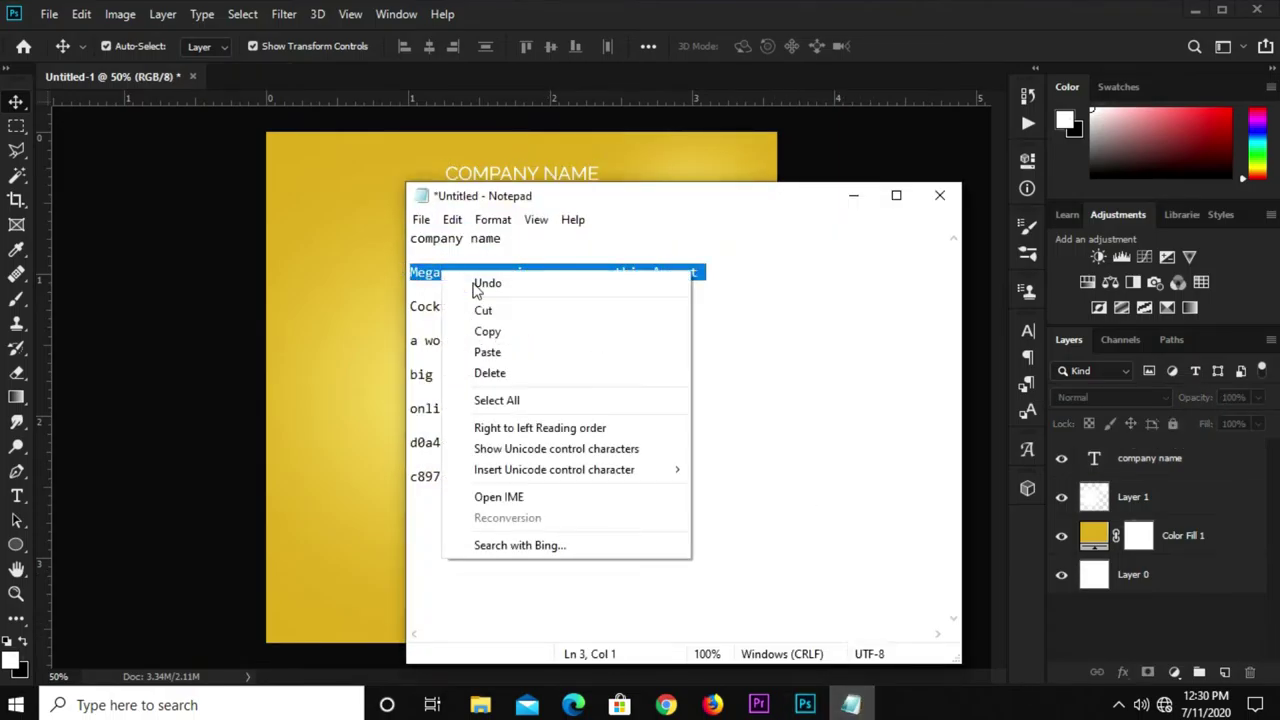
{"action": "left_click", "coordinate": [488, 331]}
{"action": "left_click", "coordinate": [386, 346]}
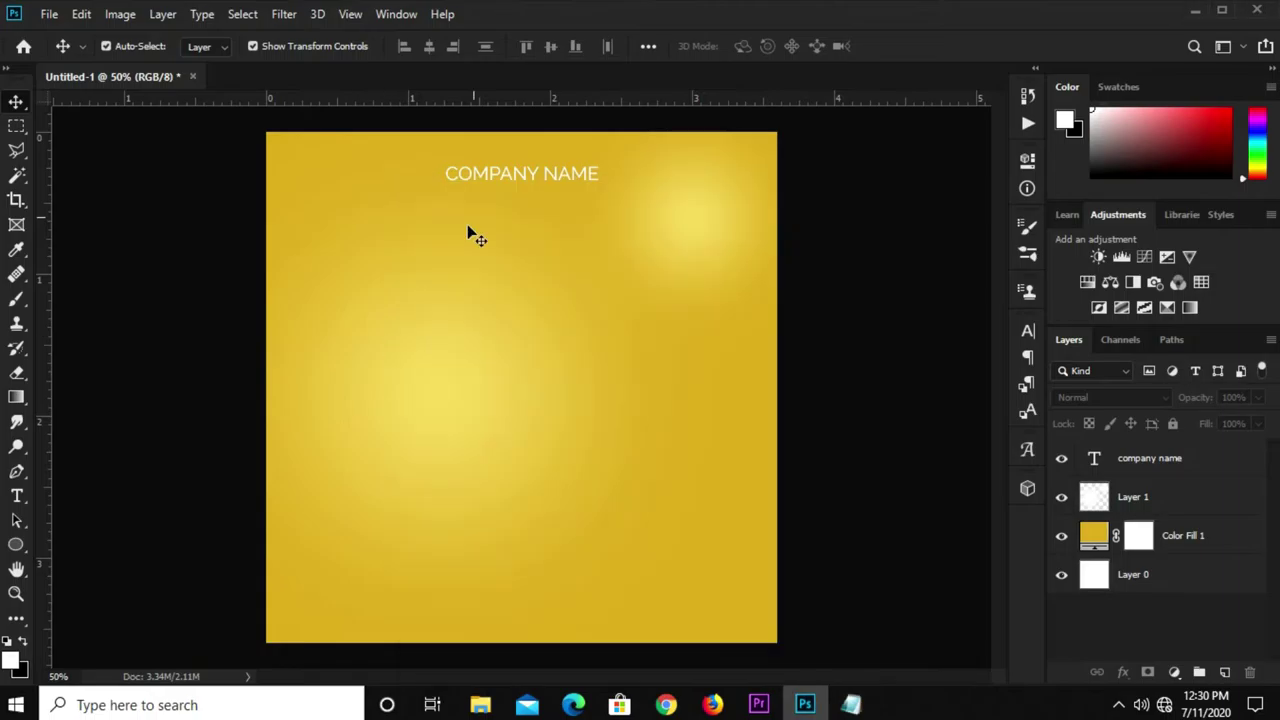
Paste the promo line as a new text layer below COMPANY NAME and move it left.
{"action": "left_click", "coordinate": [510, 175]}
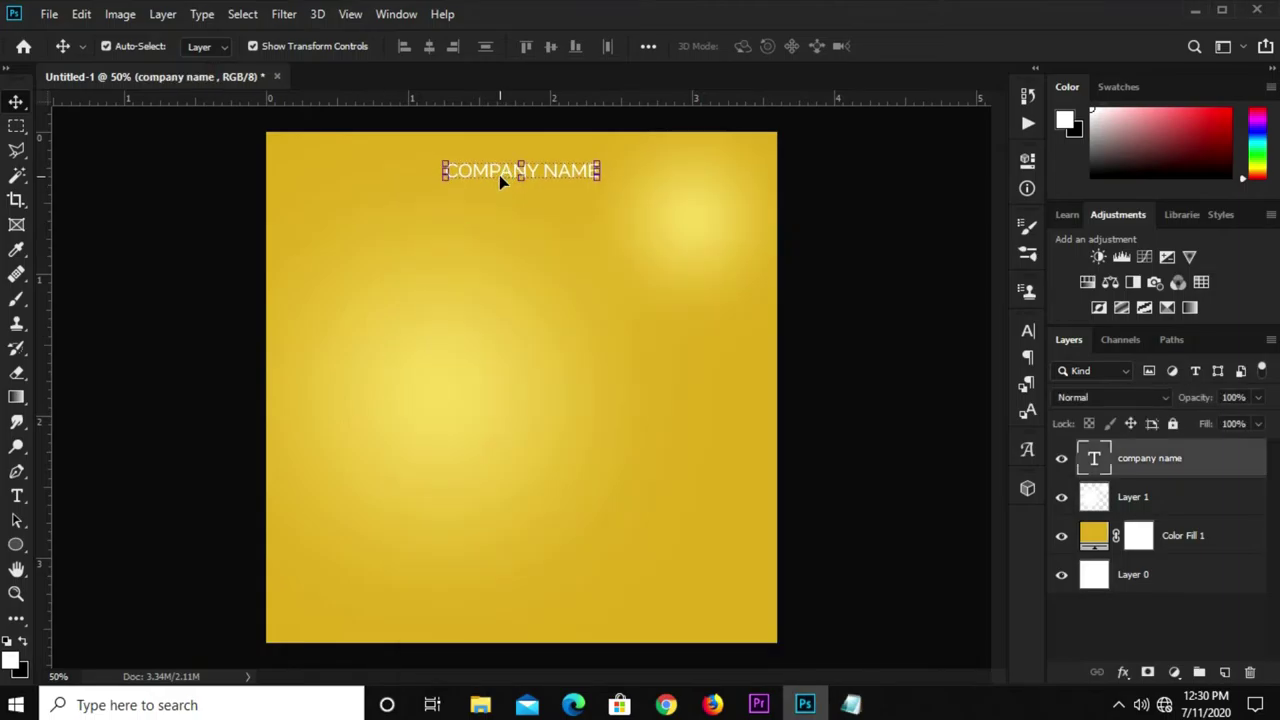
{"action": "left_click", "coordinate": [171, 277]}
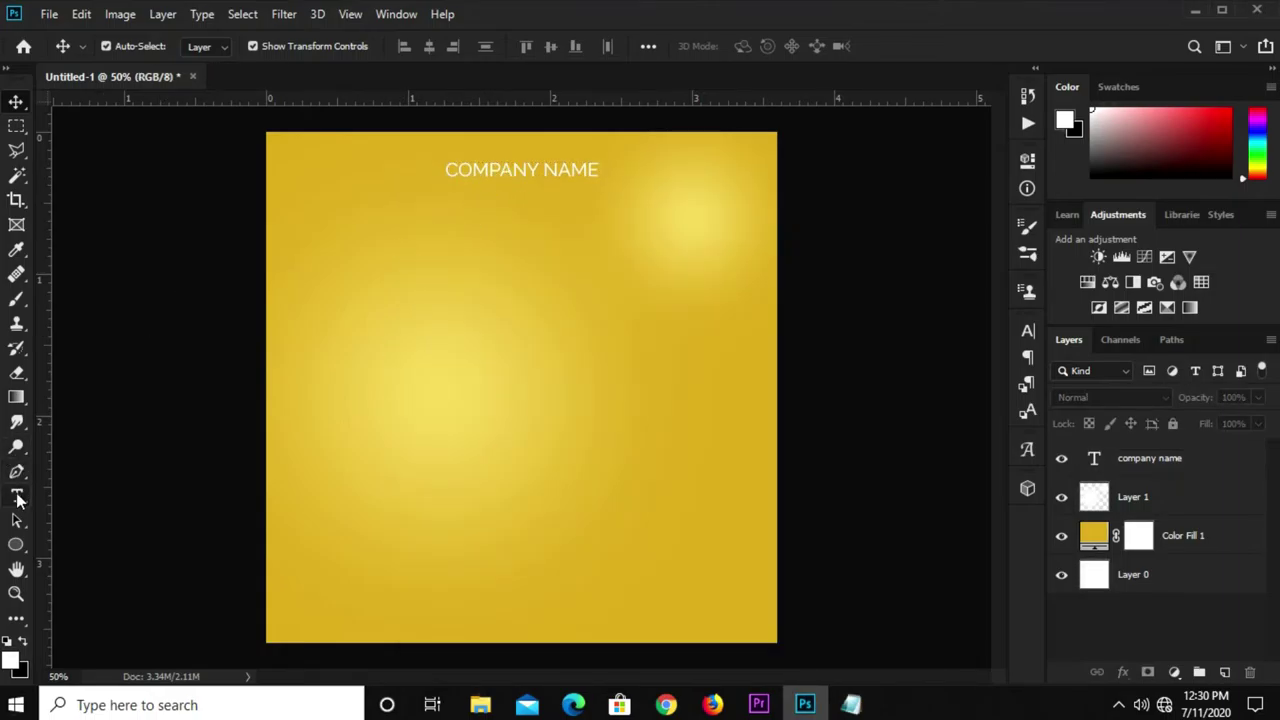
{"action": "left_click", "coordinate": [17, 497]}
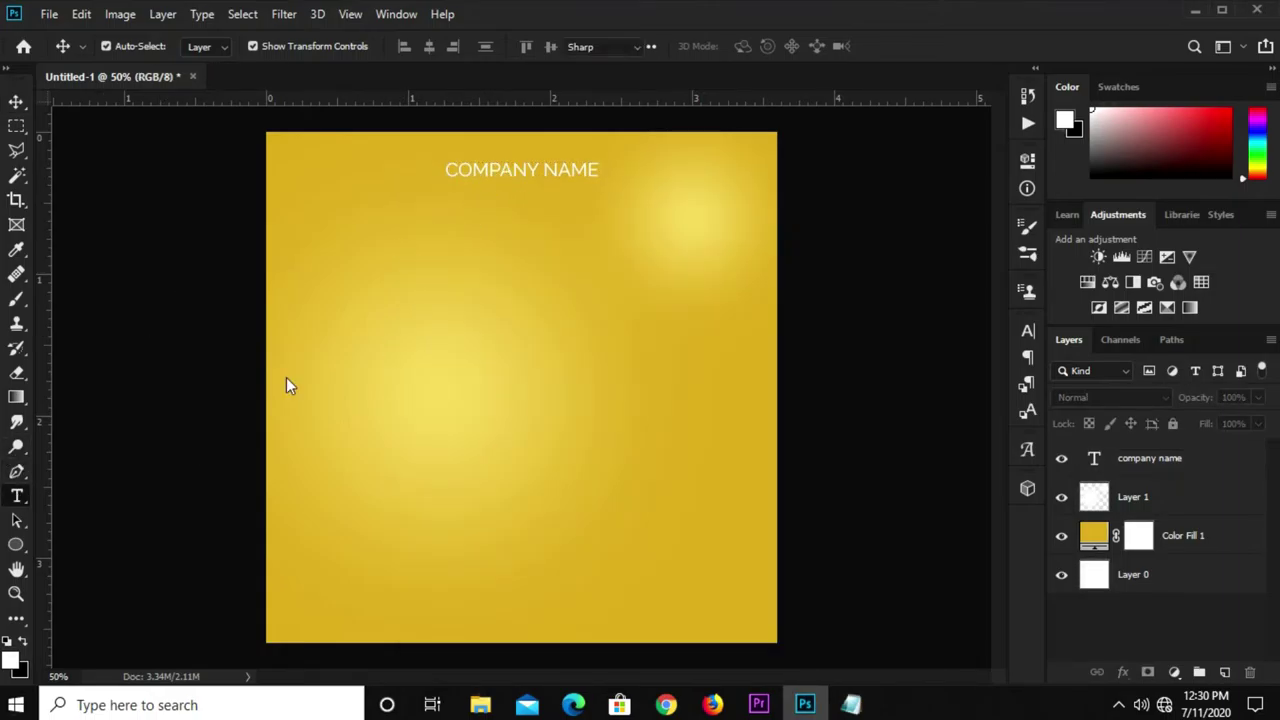
{"action": "left_click", "coordinate": [334, 281]}
{"action": "key", "text": "ctrl+v"}
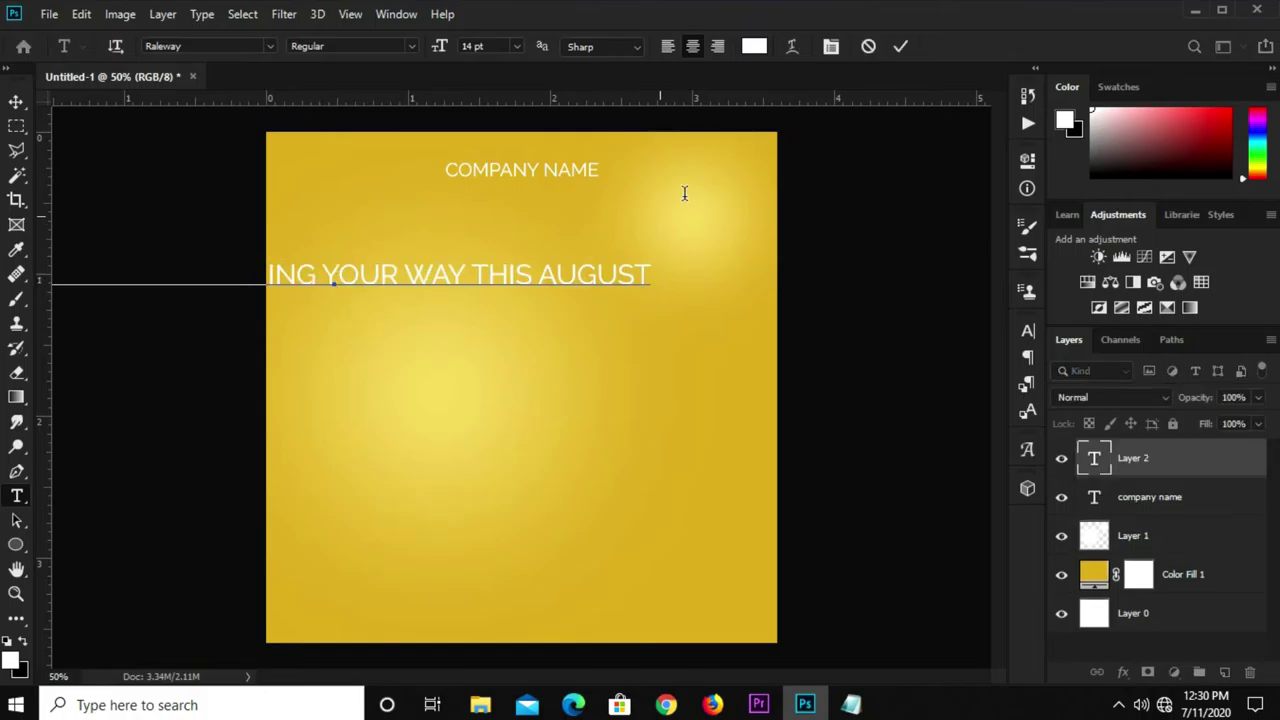
{"action": "left_click", "coordinate": [812, 142]}
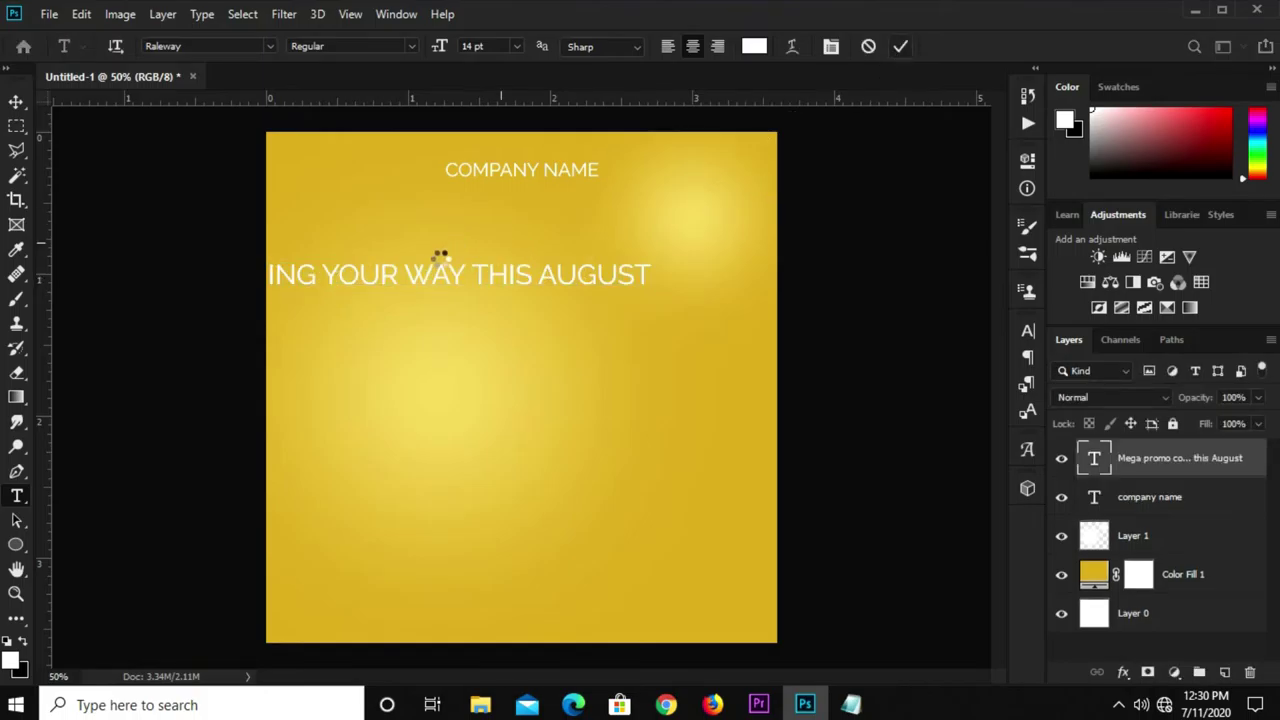
{"action": "left_click", "coordinate": [21, 104]}
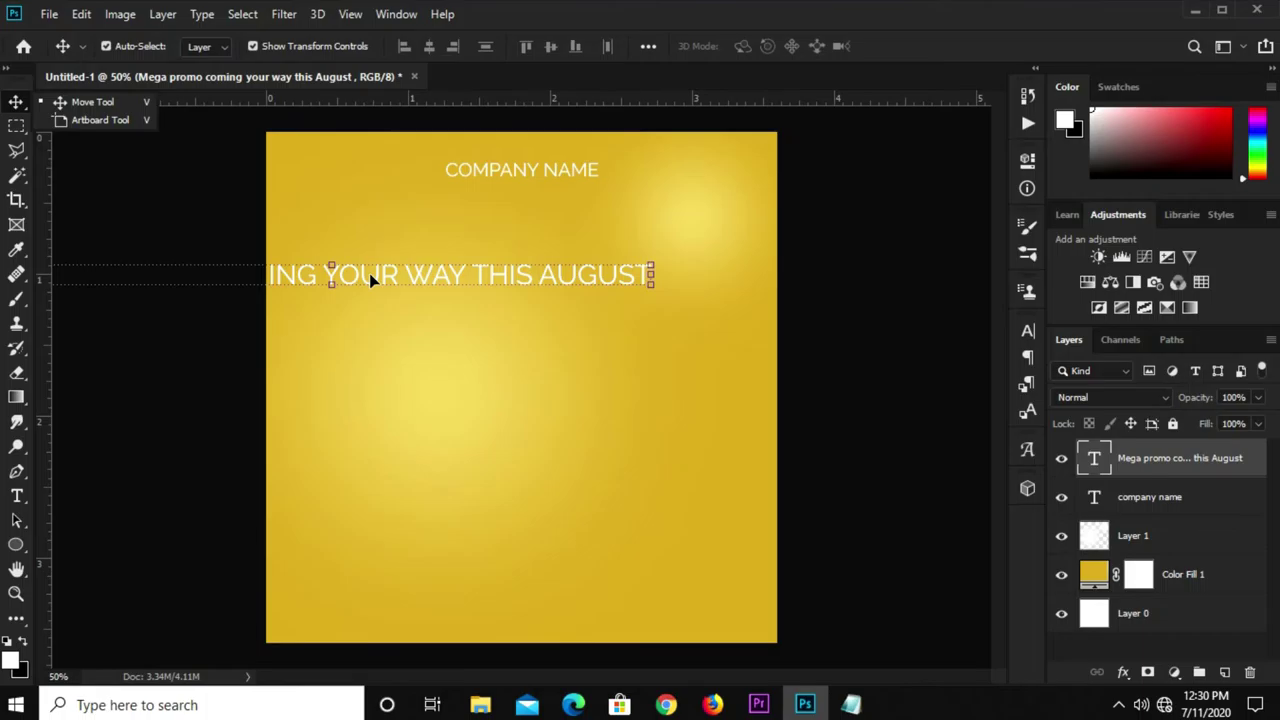
{"action": "left_click_drag", "start_coordinate": [370, 276], "coordinate": [638, 264]}
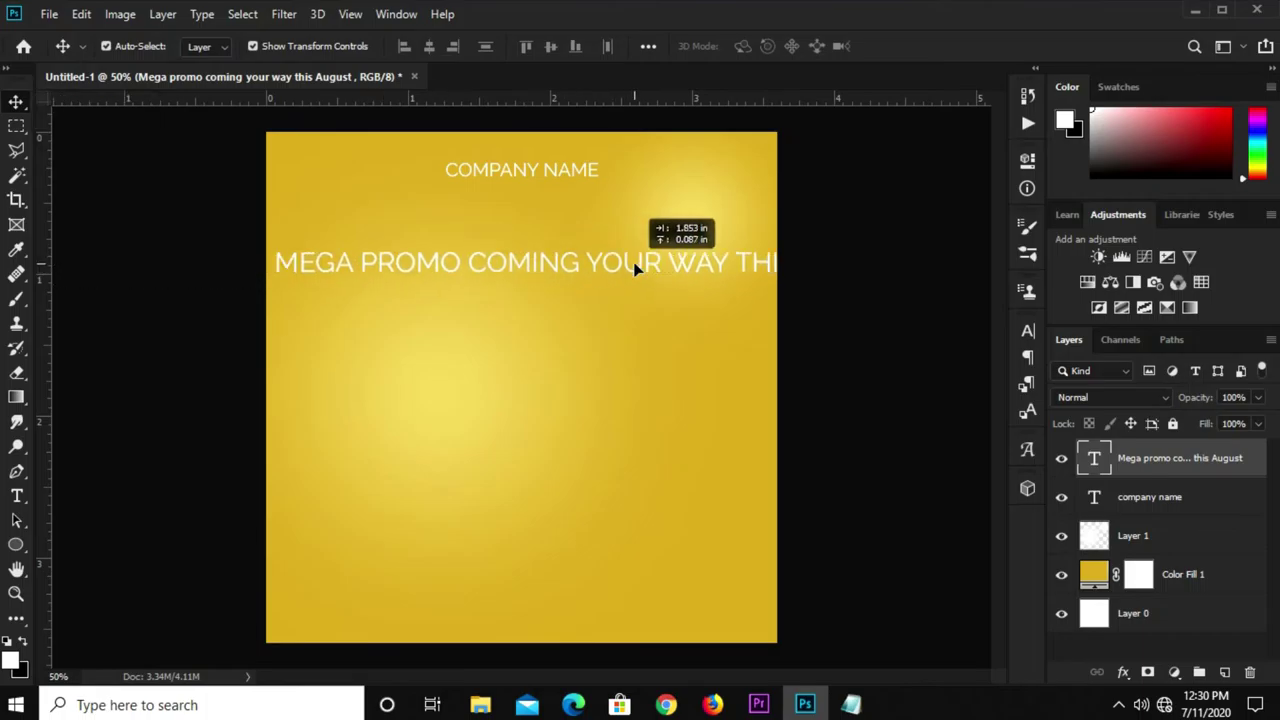
{"action": "left_click", "coordinate": [1029, 335]}
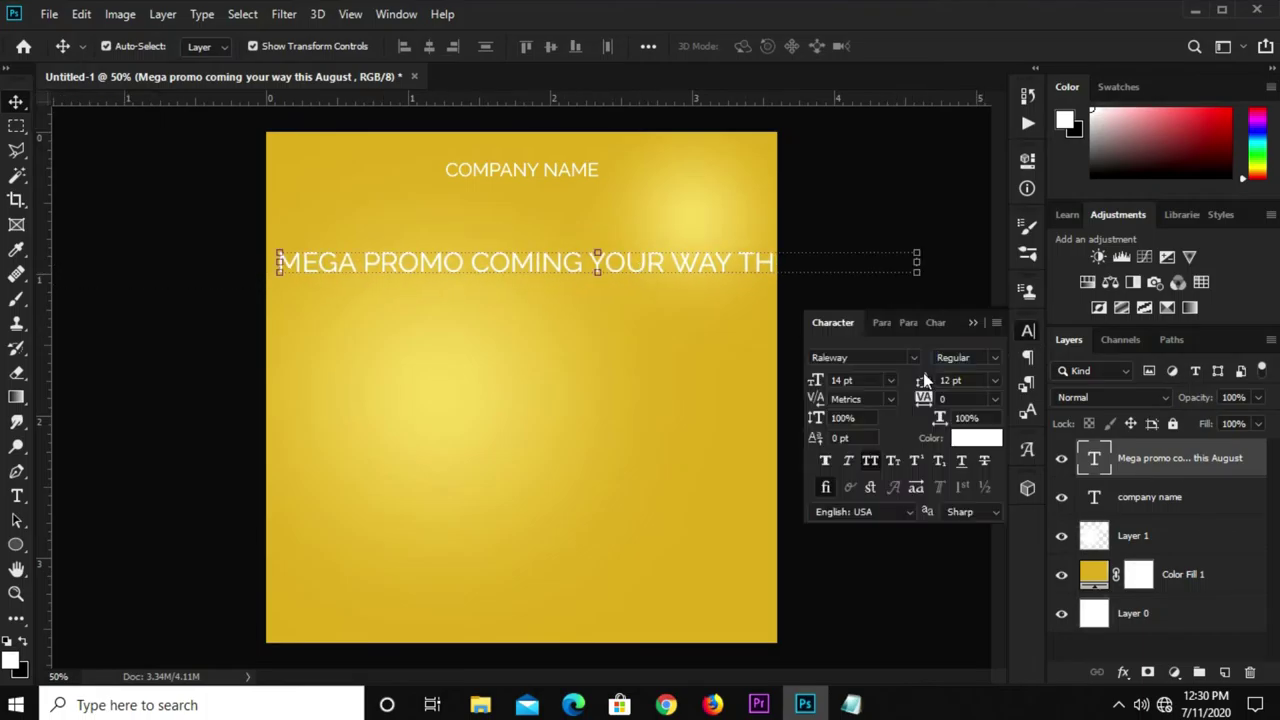
Turn off All Caps, set the promo text to 10 pt, and shift it left.
{"action": "left_click", "coordinate": [869, 461]}
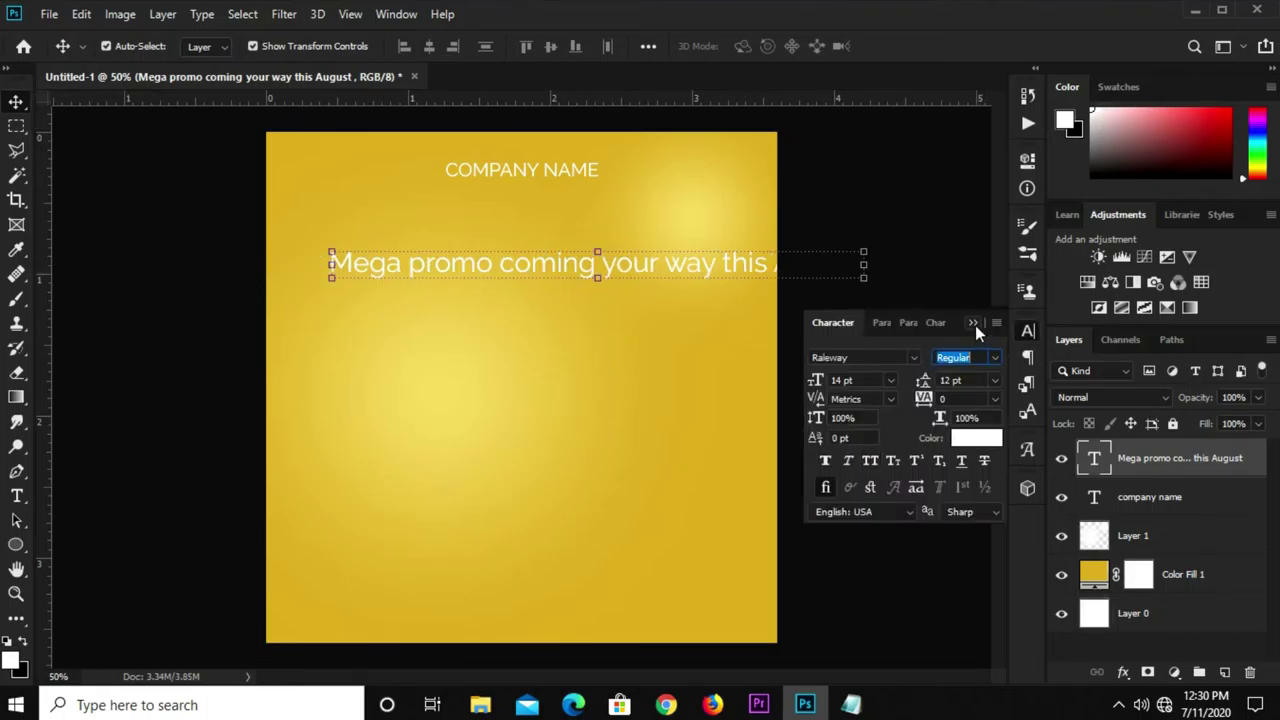
{"action": "left_click", "coordinate": [845, 380]}
{"action": "type", "text": "10"}
{"action": "key", "text": "Return"}
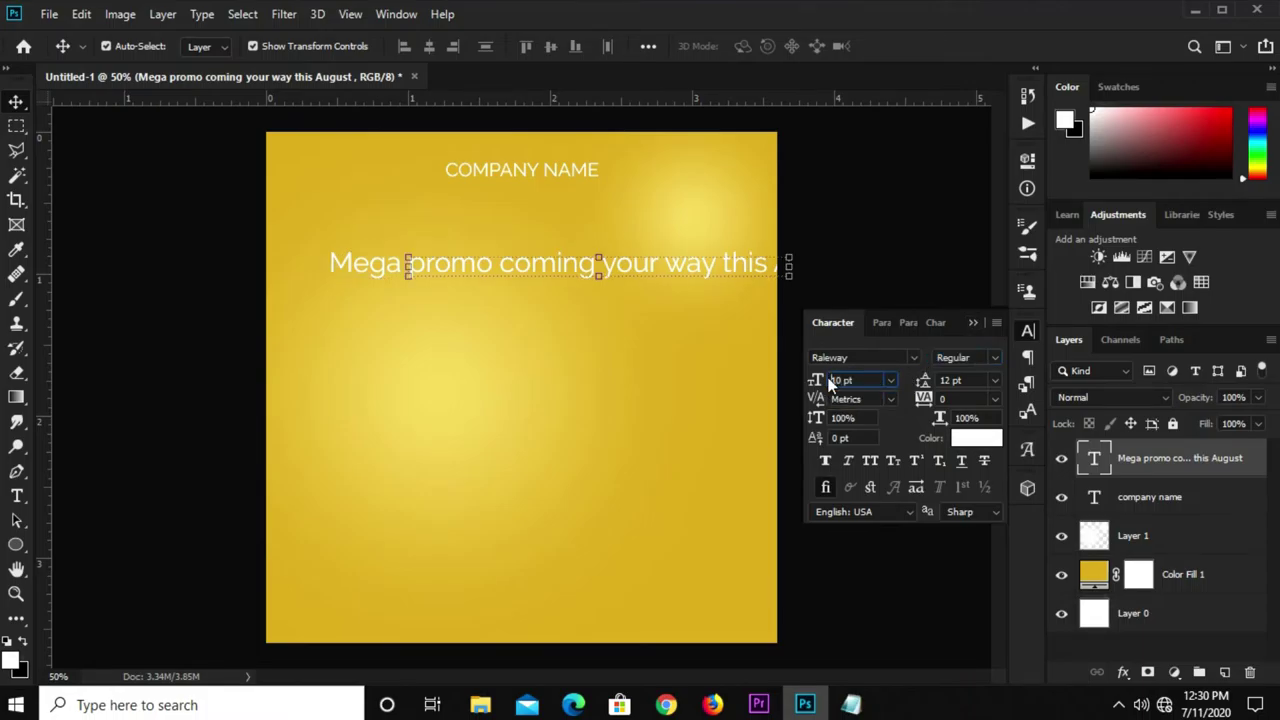
{"action": "left_click", "coordinate": [968, 322]}
{"action": "left_click_drag", "start_coordinate": [639, 272], "coordinate": [524, 262]}
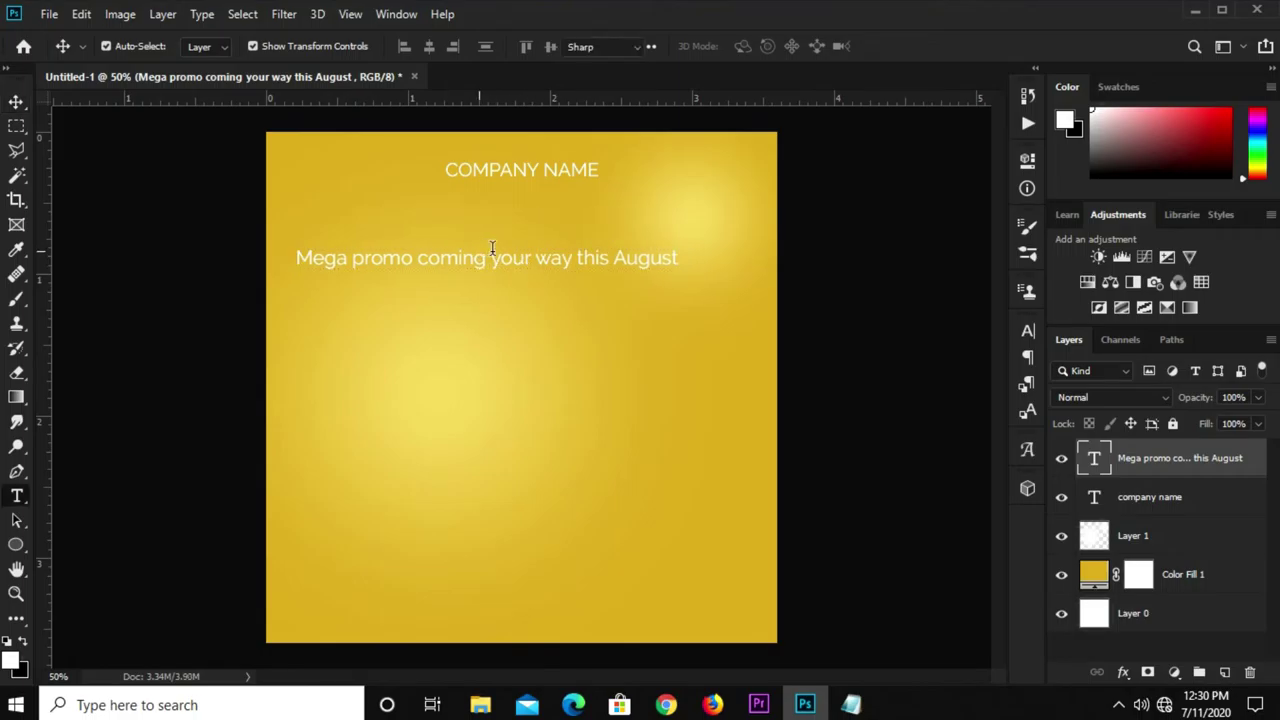
Break the promo text into two lines after 'coming'.
{"action": "double_click", "coordinate": [487, 255]}
{"action": "key", "text": "Return"}
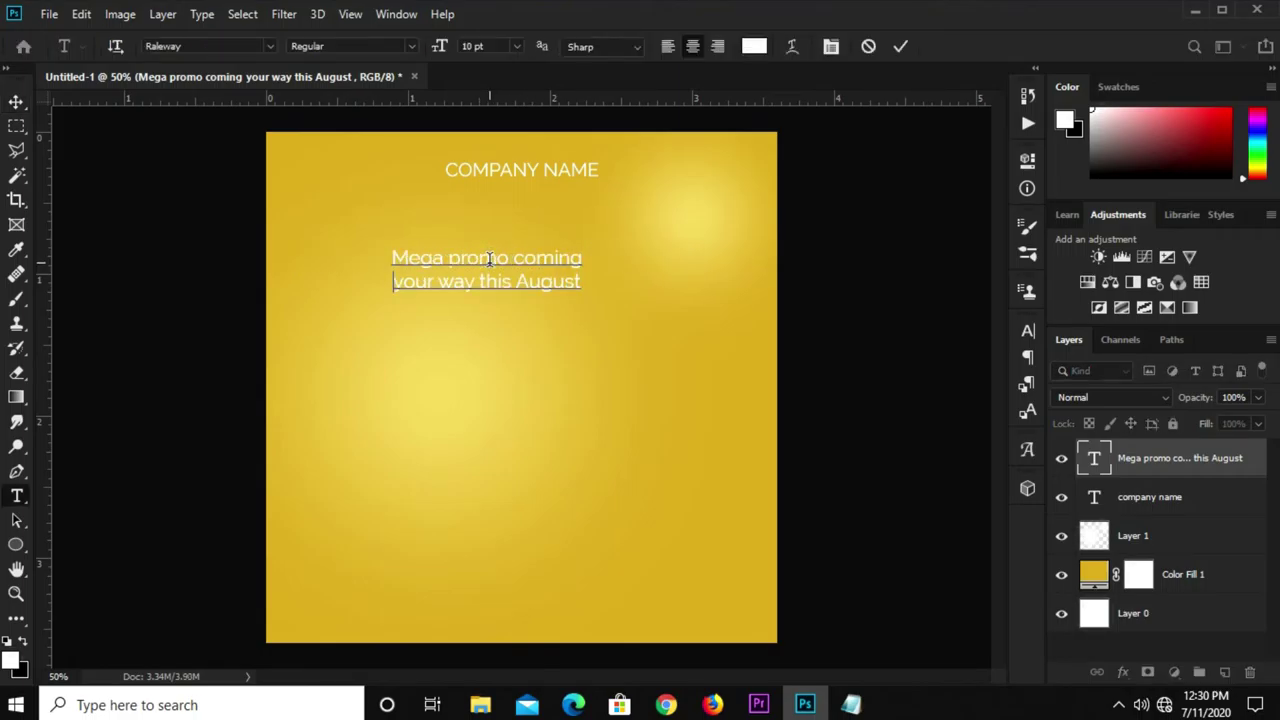
{"action": "key", "text": "Return"}
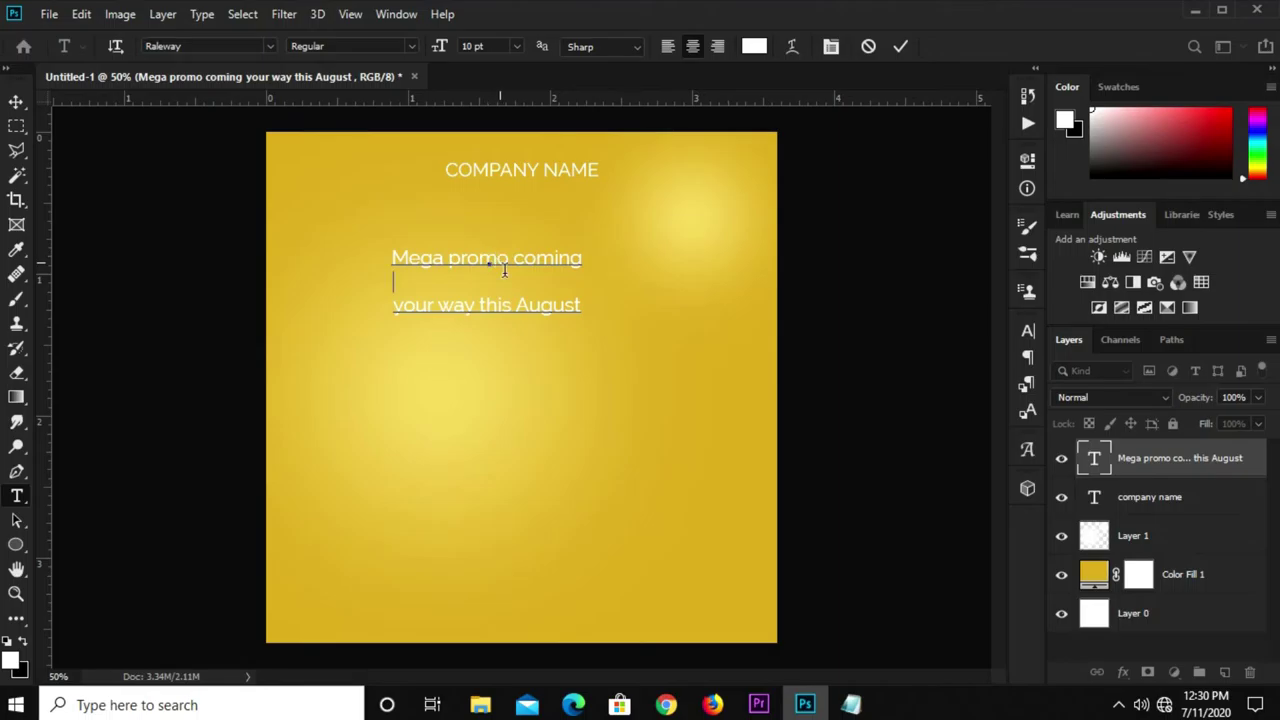
{"action": "key", "text": "BackSpace"}
{"action": "key", "text": "Escape"}
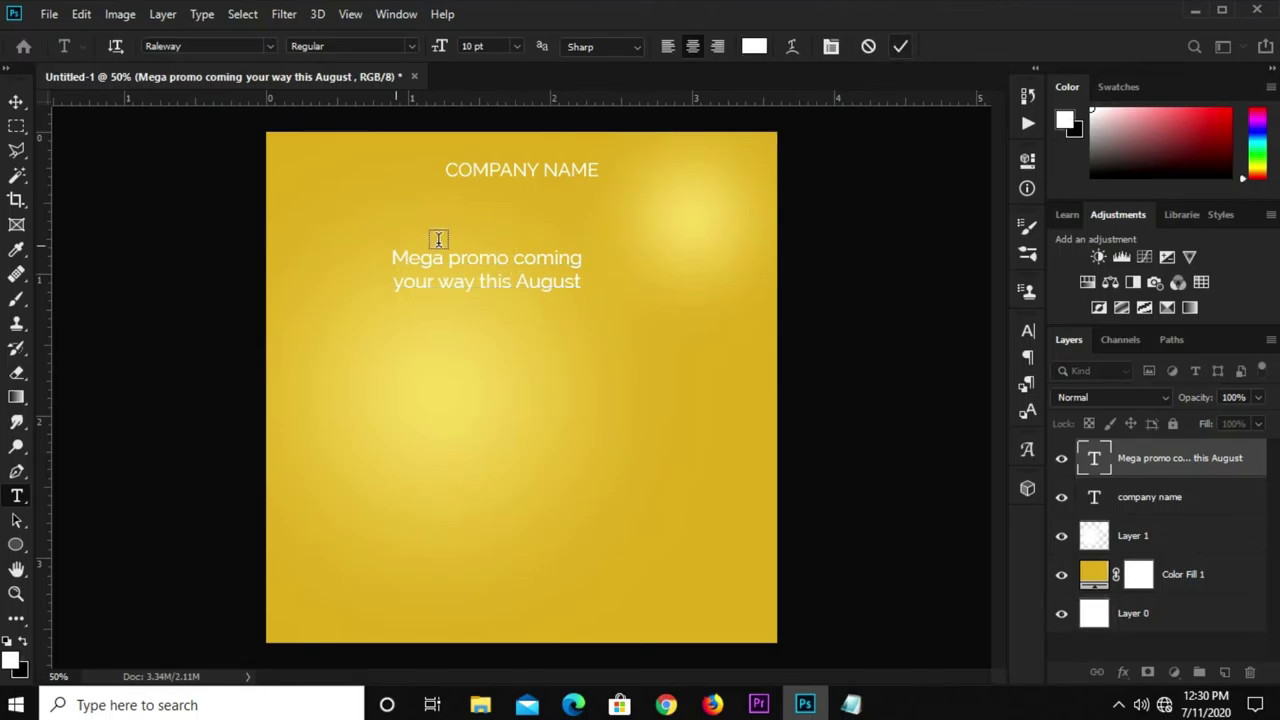
{"action": "scroll", "coordinate": [437, 240], "scroll_direction": "up", "scroll_amount": 1}
Move the two-line promo text up and to the left.
{"action": "key", "text": "v"}
{"action": "left_click_drag", "start_coordinate": [476, 266], "coordinate": [384, 246]}
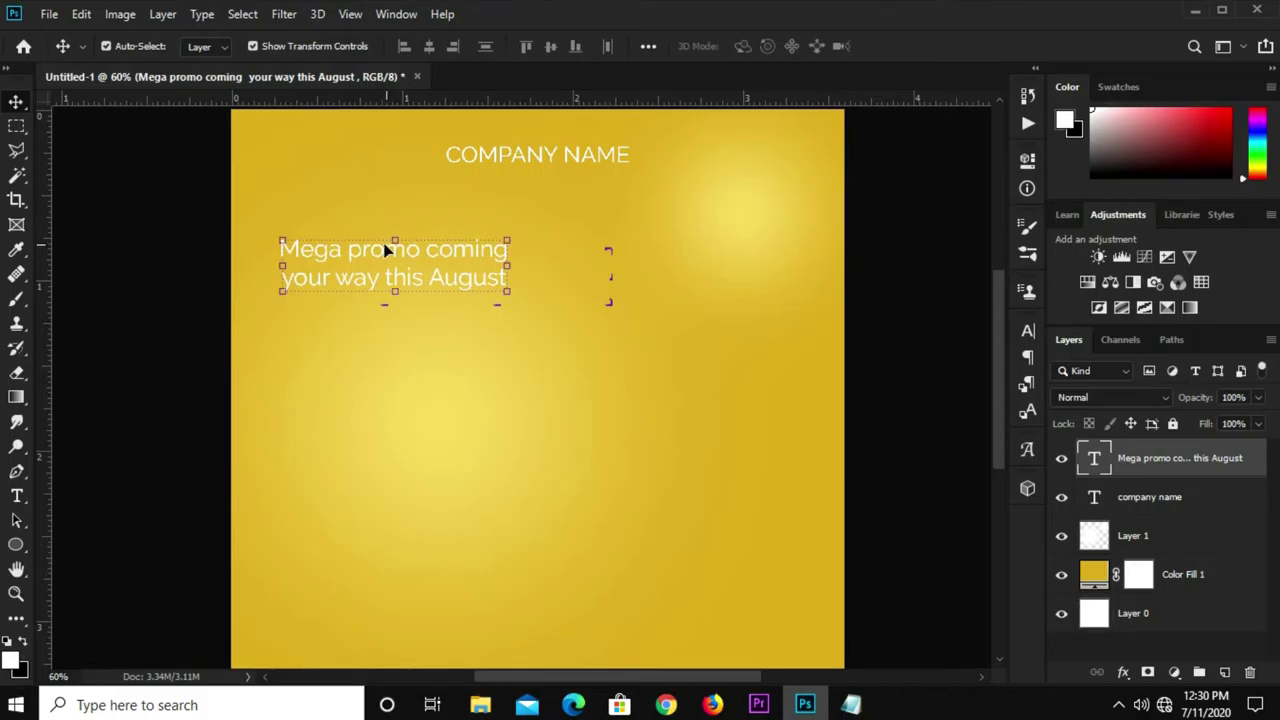
{"action": "left_click_drag", "start_coordinate": [395, 254], "coordinate": [389, 257]}
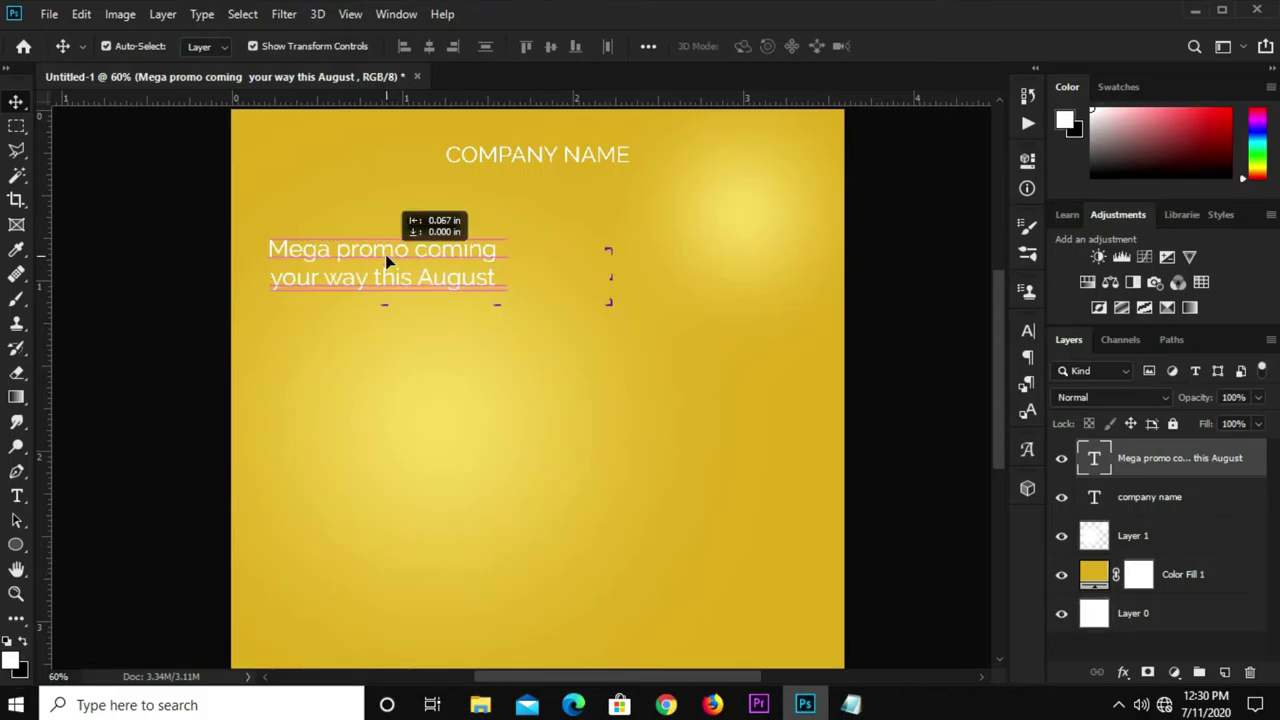
Set the promo text's leading to 10 pt.
{"action": "left_click", "coordinate": [1028, 331]}
{"action": "left_click", "coordinate": [994, 381]}
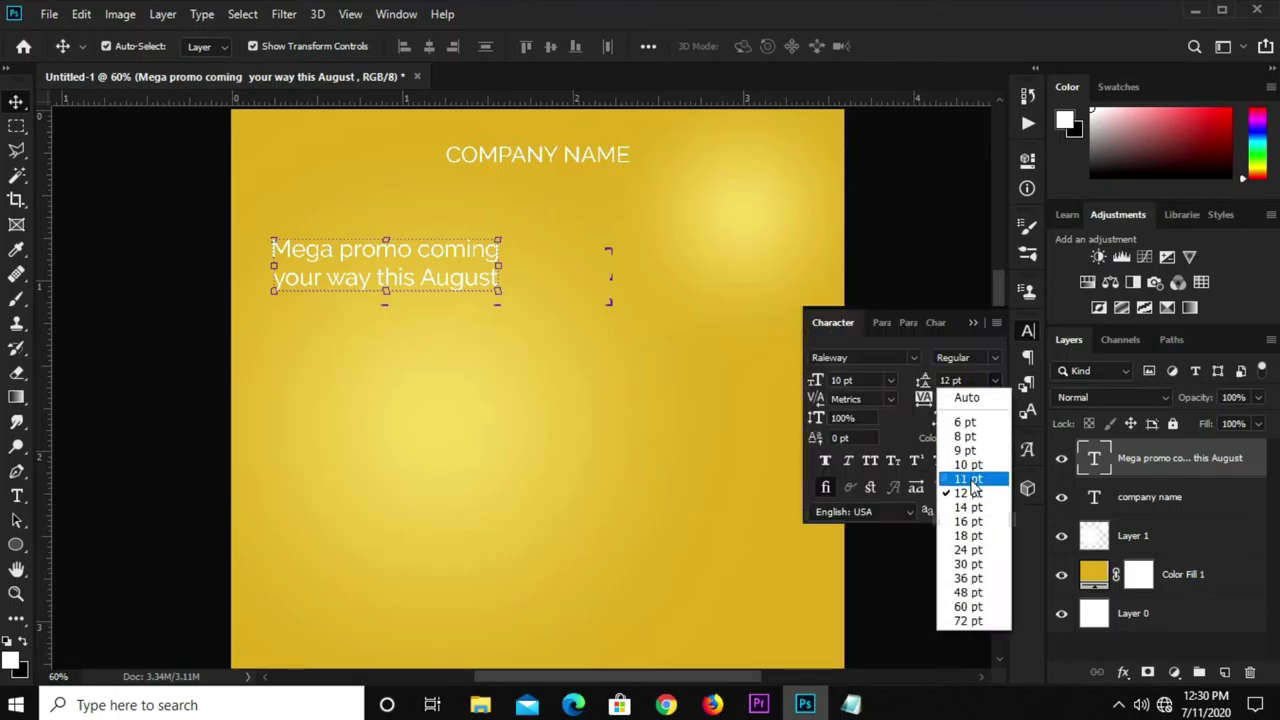
{"action": "left_click", "coordinate": [971, 465]}
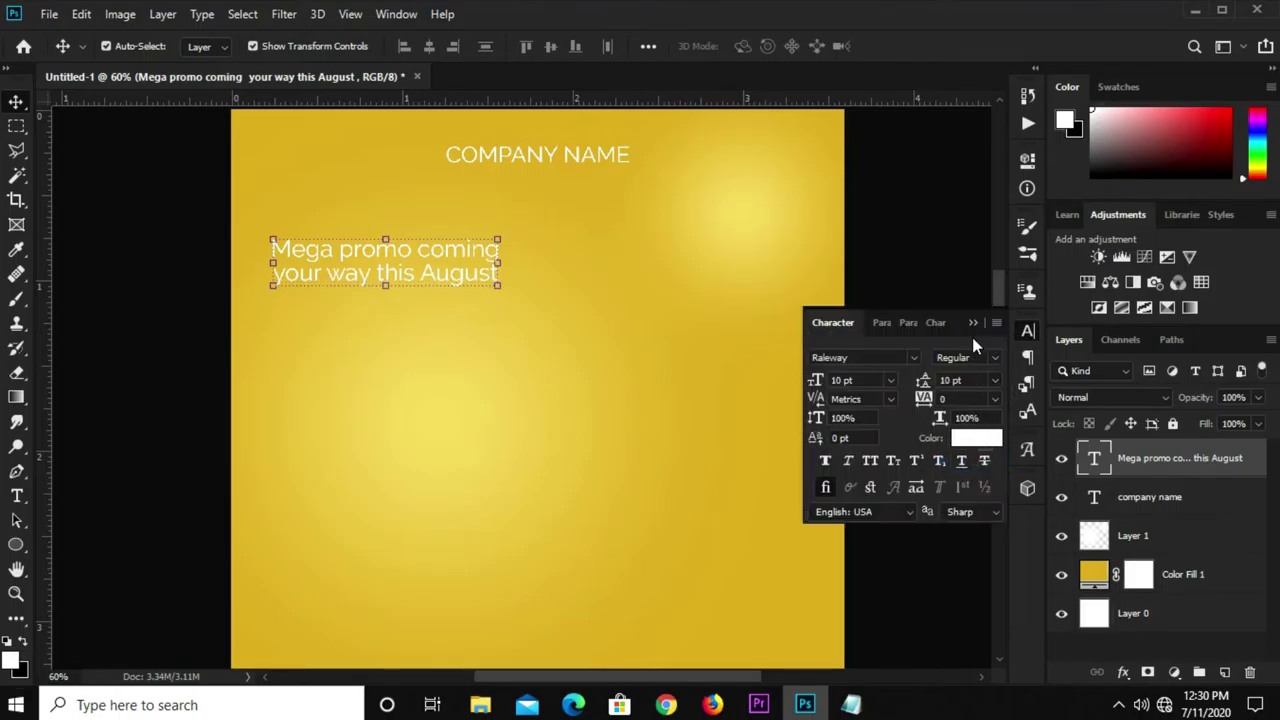
{"action": "scroll", "coordinate": [424, 256], "scroll_direction": "up", "scroll_amount": 3}
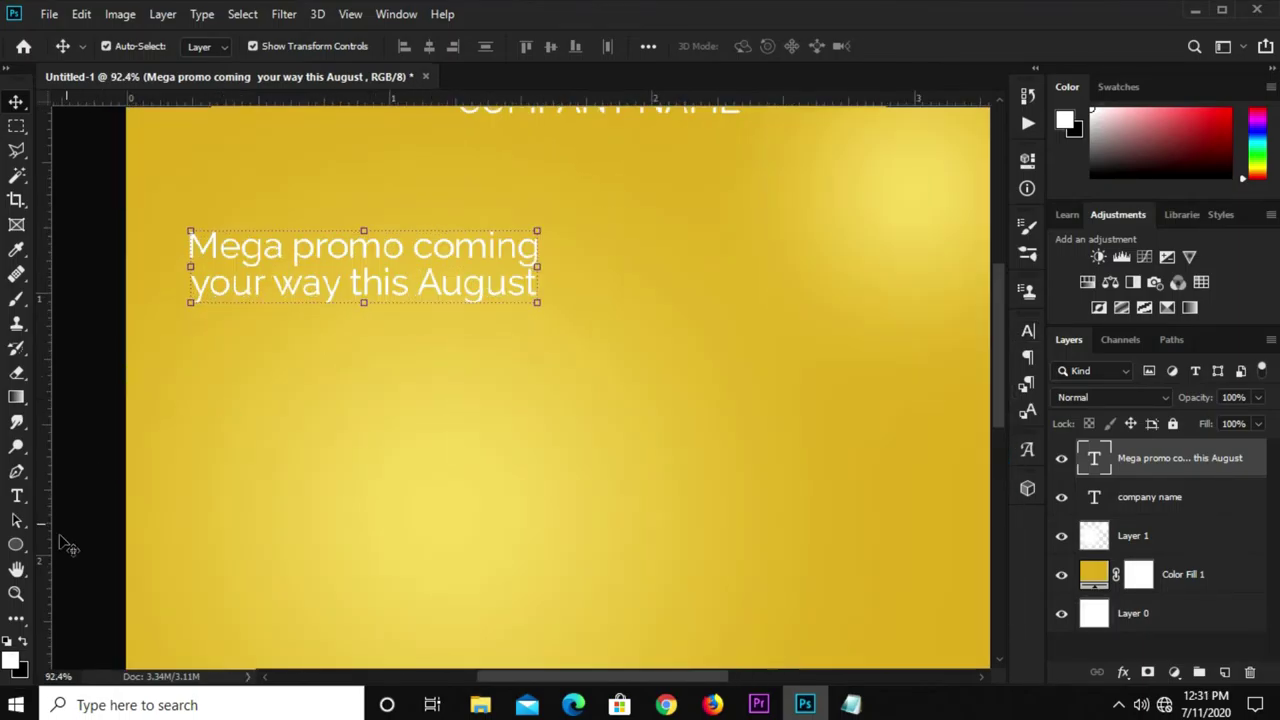
{"action": "left_click", "coordinate": [16, 496]}
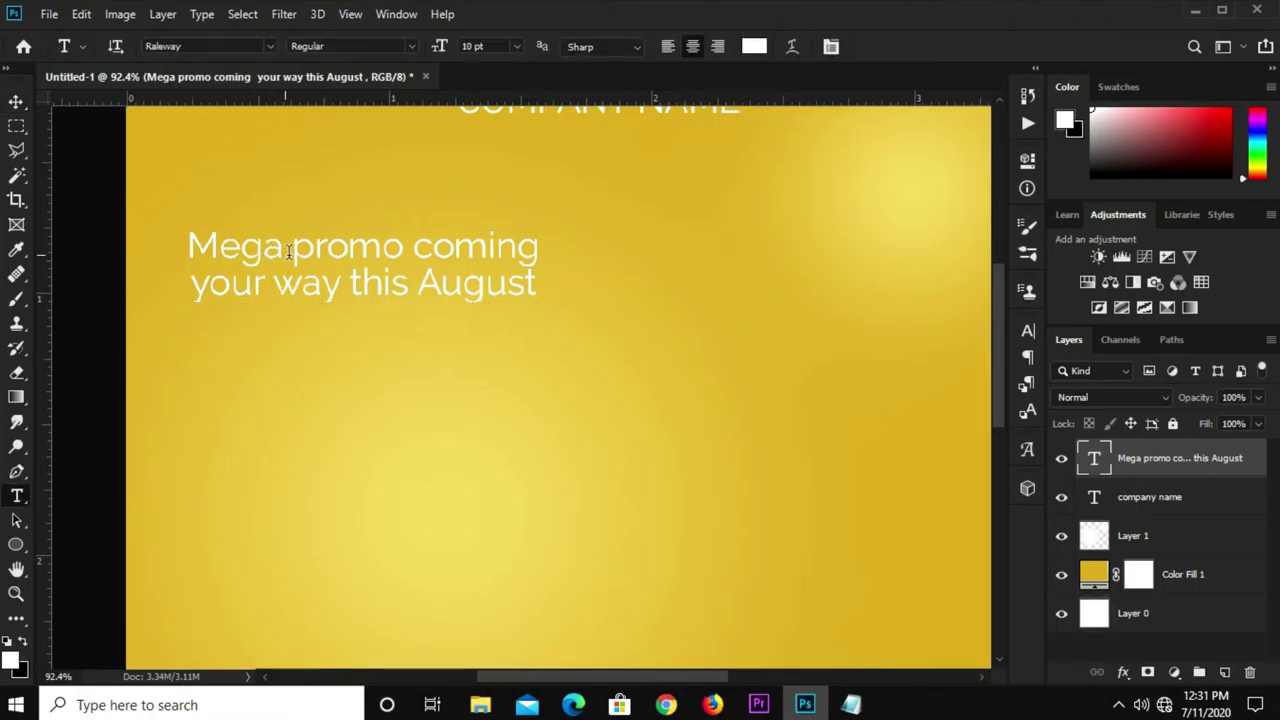
Set the word 'promo' to Raleway Bold and commit the headline edit.
{"action": "left_click_drag", "start_coordinate": [295, 251], "coordinate": [403, 256]}
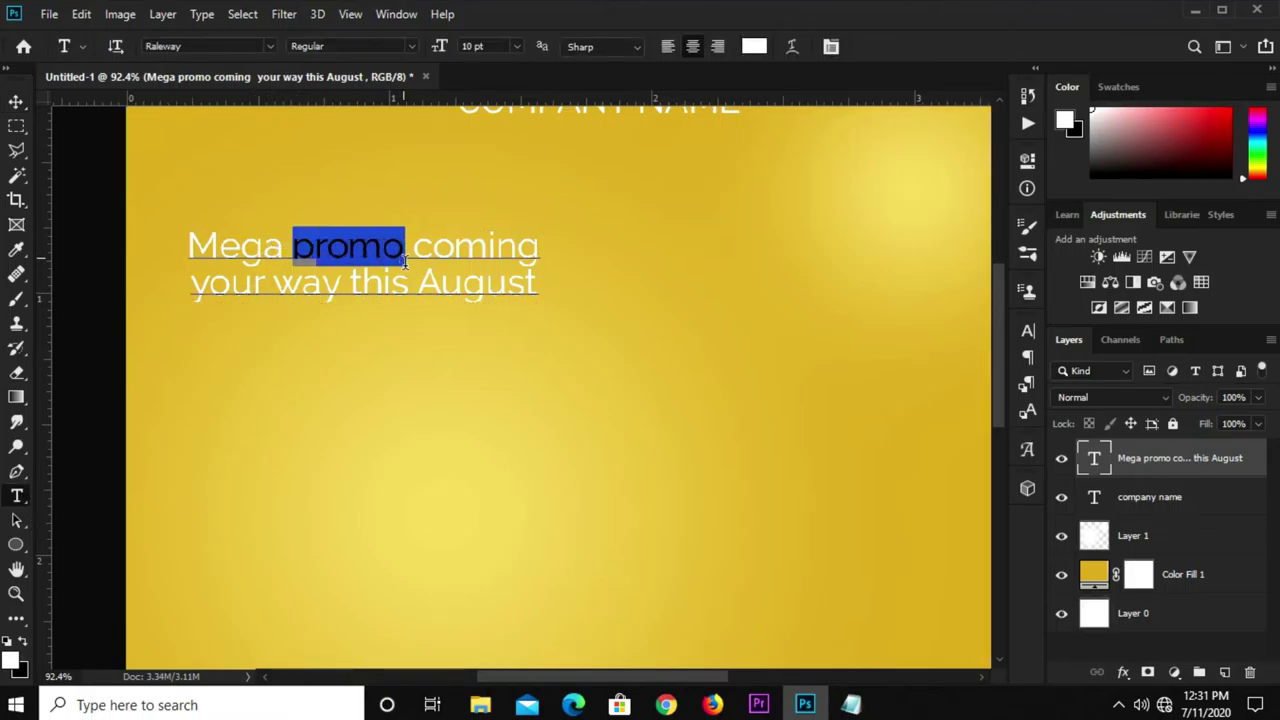
{"action": "left_click", "coordinate": [1028, 330]}
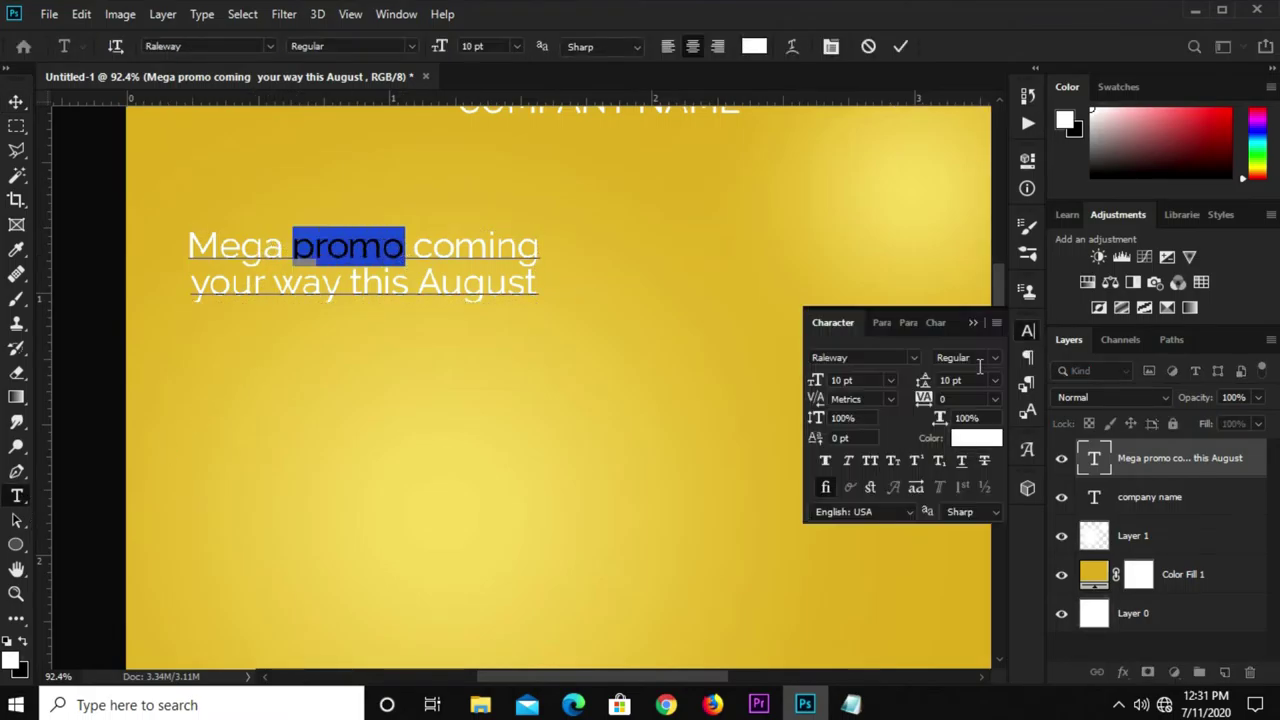
{"action": "left_click", "coordinate": [995, 362]}
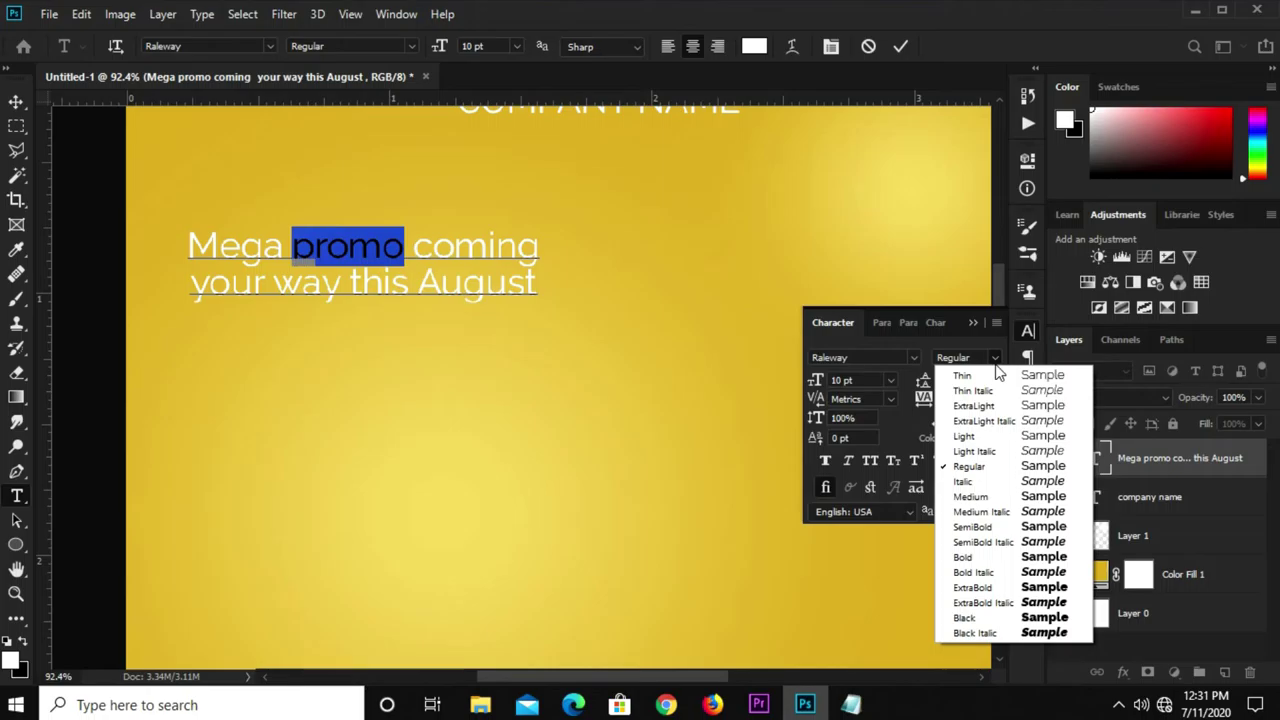
{"action": "left_click", "coordinate": [988, 558]}
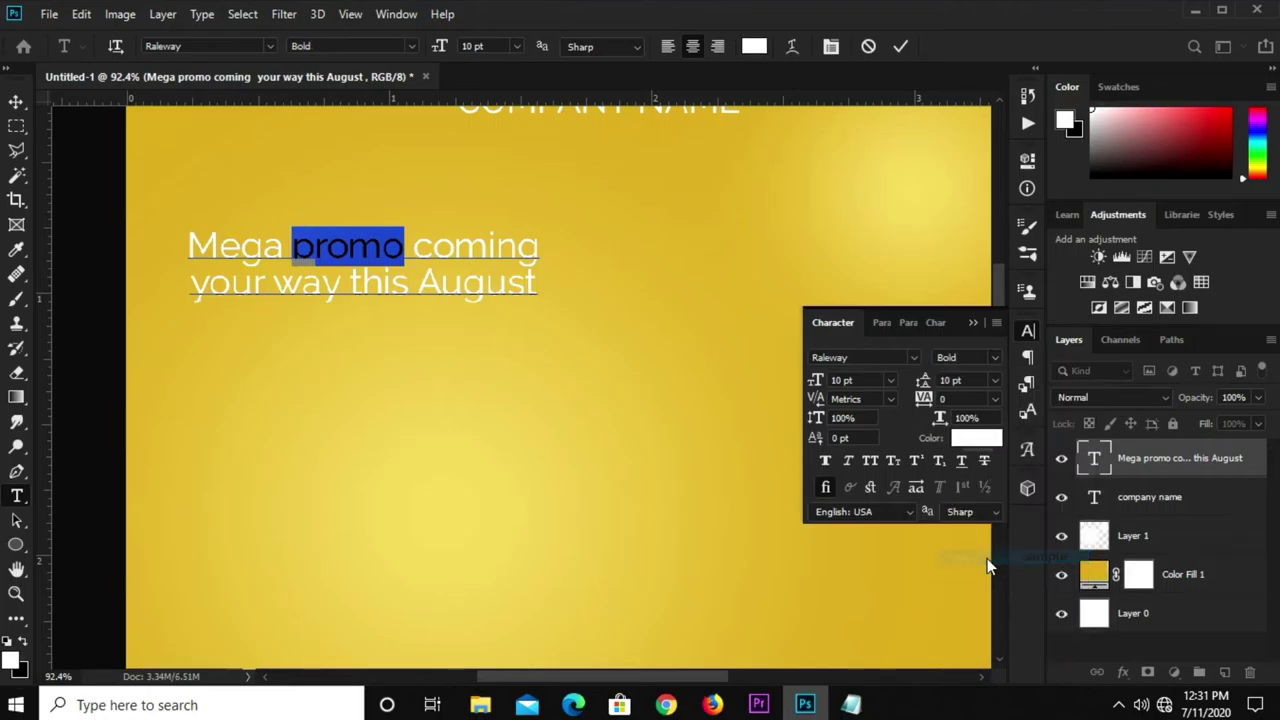
{"action": "left_click", "coordinate": [973, 322]}
{"action": "left_click", "coordinate": [899, 47]}
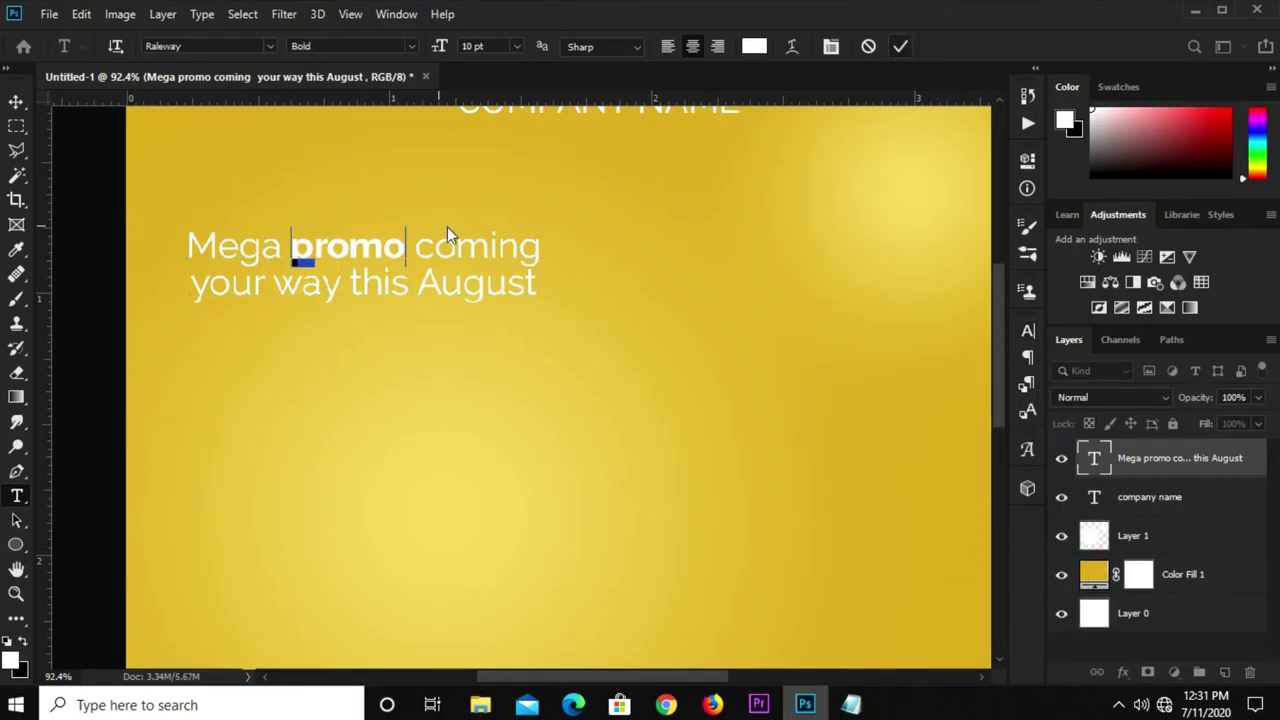
{"action": "key", "text": "ctrl+0"}
{"action": "left_click", "coordinate": [16, 101]}
{"action": "left_click", "coordinate": [140, 304]}
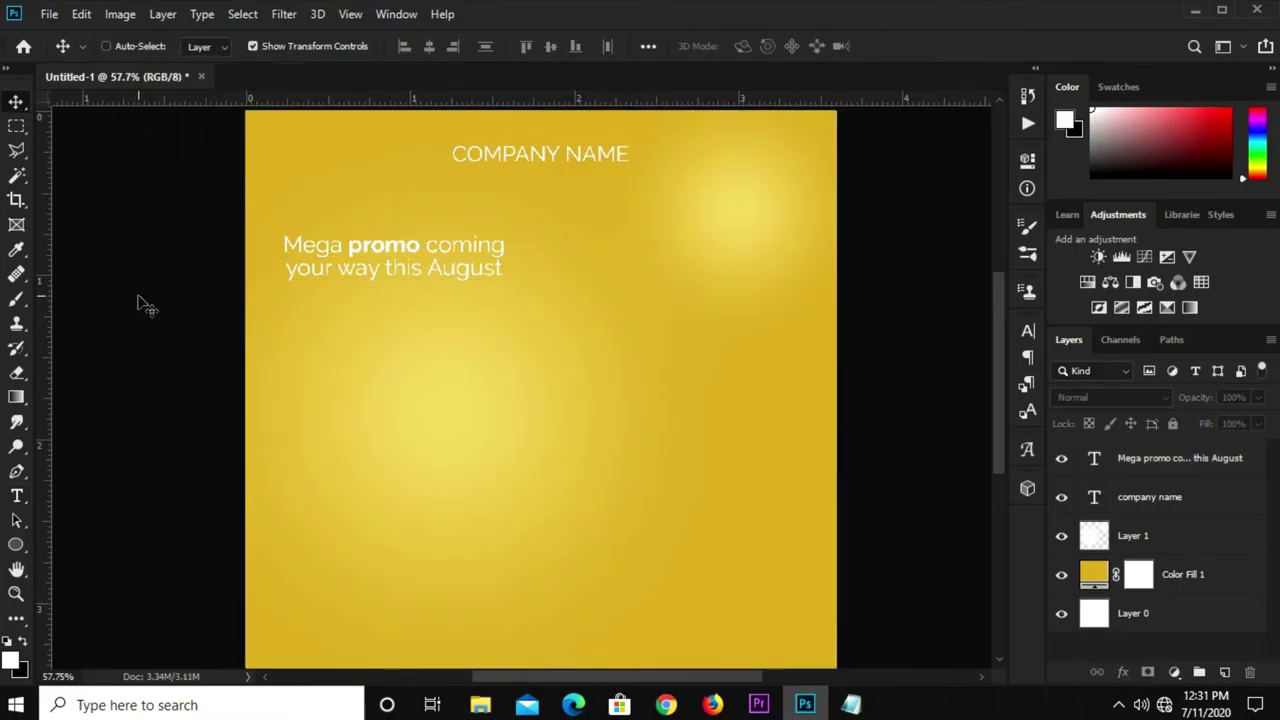
Alt-drag a copy of the Mega promo headline to just below it.
{"action": "key", "text": "ctrl+0"}
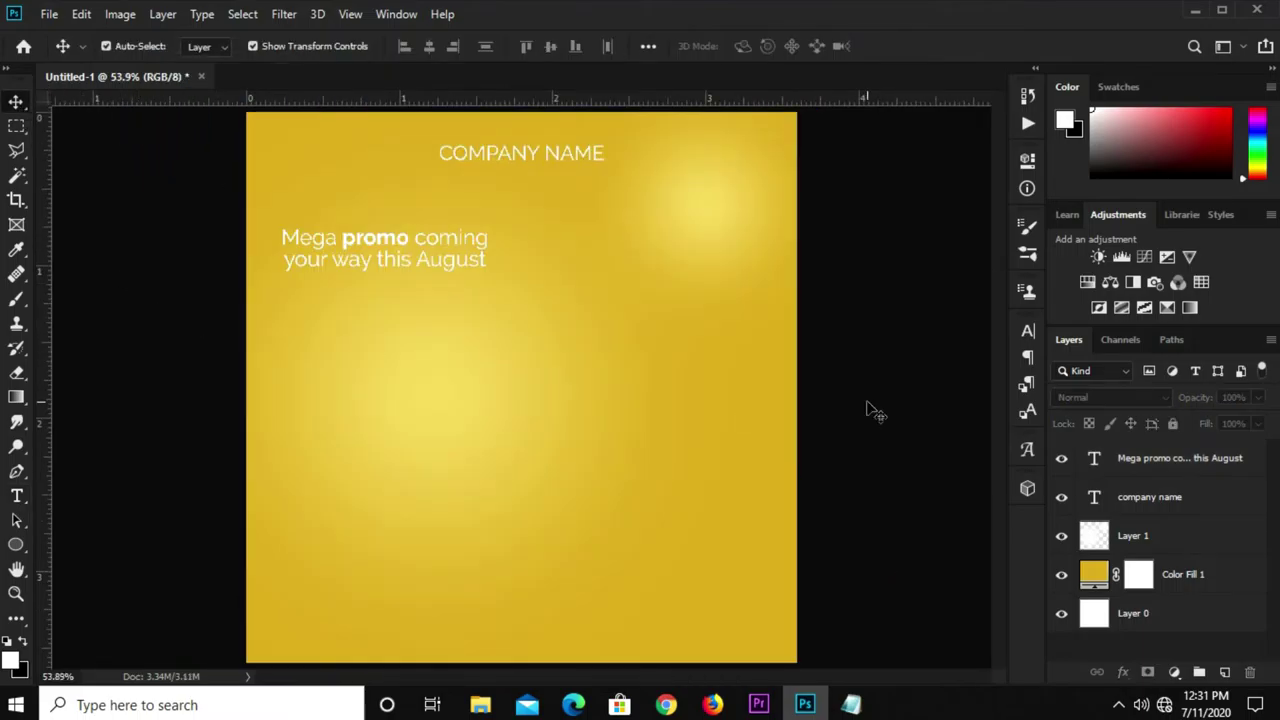
{"action": "left_click", "coordinate": [428, 250]}
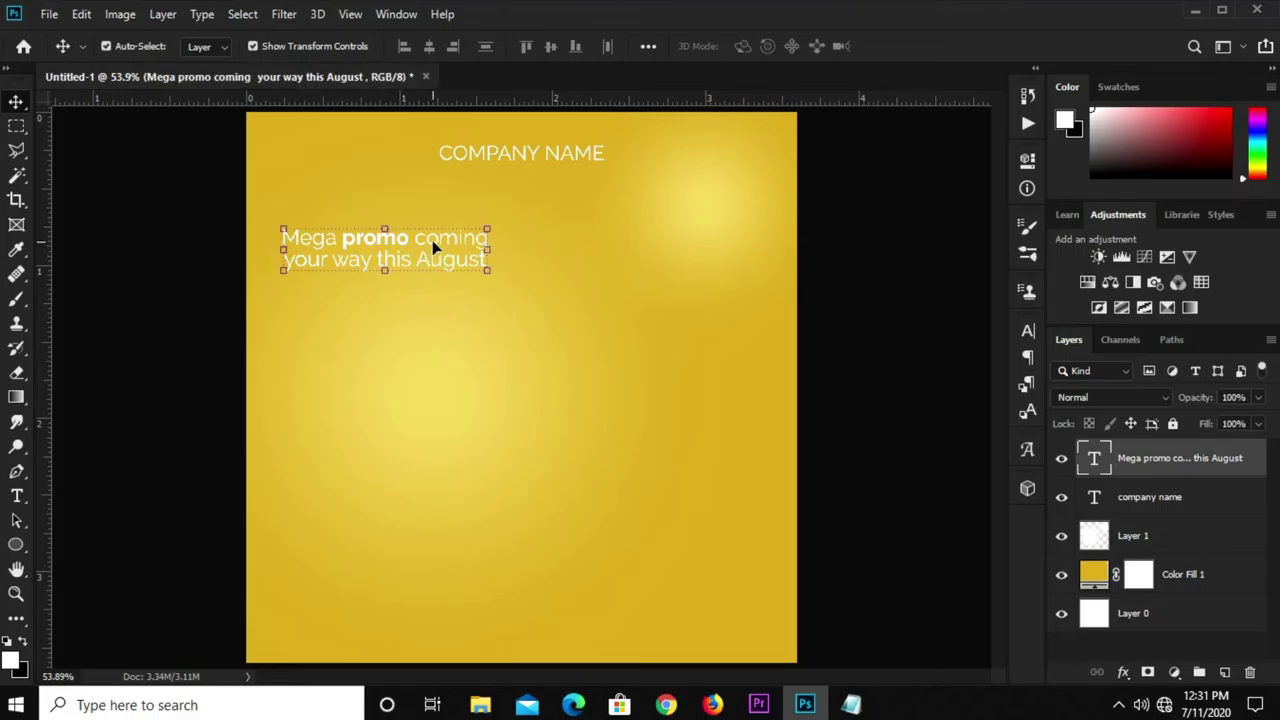
{"action": "left_click_drag", "start_coordinate": [432, 242], "coordinate": [418, 304]}
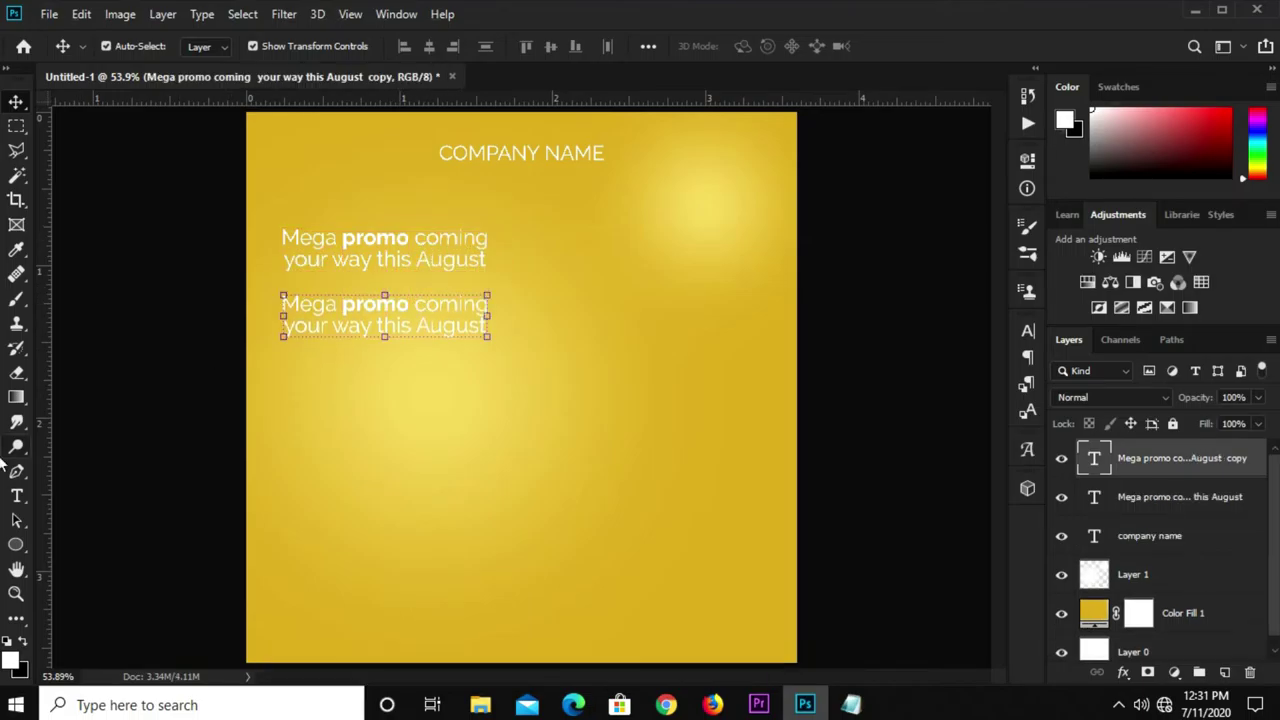
{"action": "left_click", "coordinate": [17, 519]}
Replace the copied text with 'Cocktail' and commit.
{"action": "key", "text": "t"}
{"action": "double_click", "coordinate": [320, 305]}
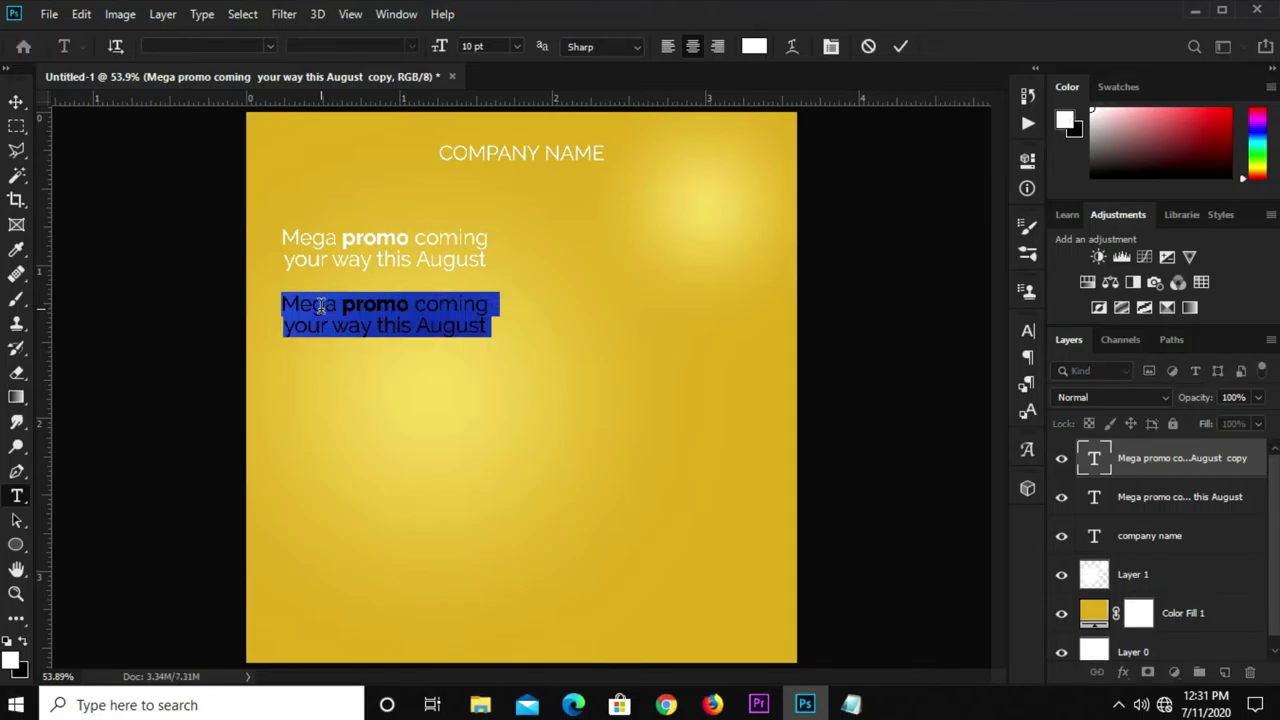
{"action": "type", "text": "C"}
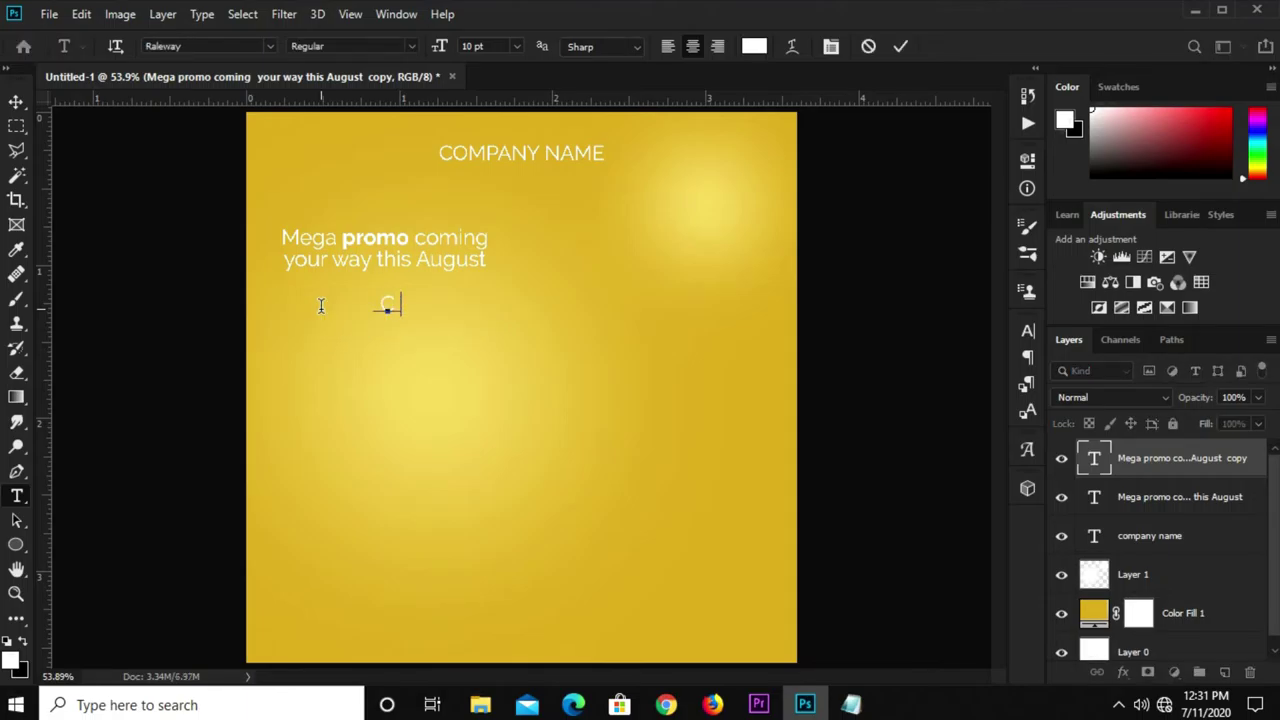
{"action": "type", "text": "ocktail"}
{"action": "key", "text": "ctrl+Return"}
Set the Cocktail text to Lobster 1.4 at 32 pt.
{"action": "key", "text": "v"}
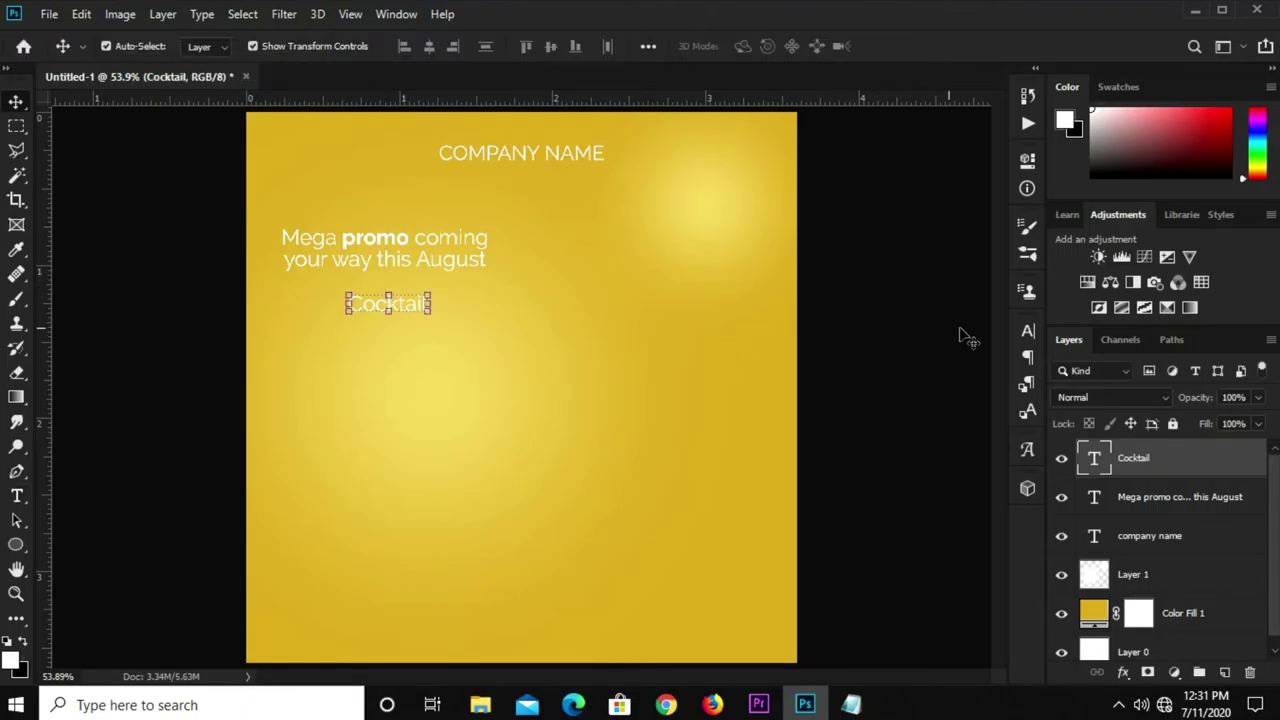
{"action": "left_click", "coordinate": [1027, 334]}
{"action": "left_click", "coordinate": [914, 356]}
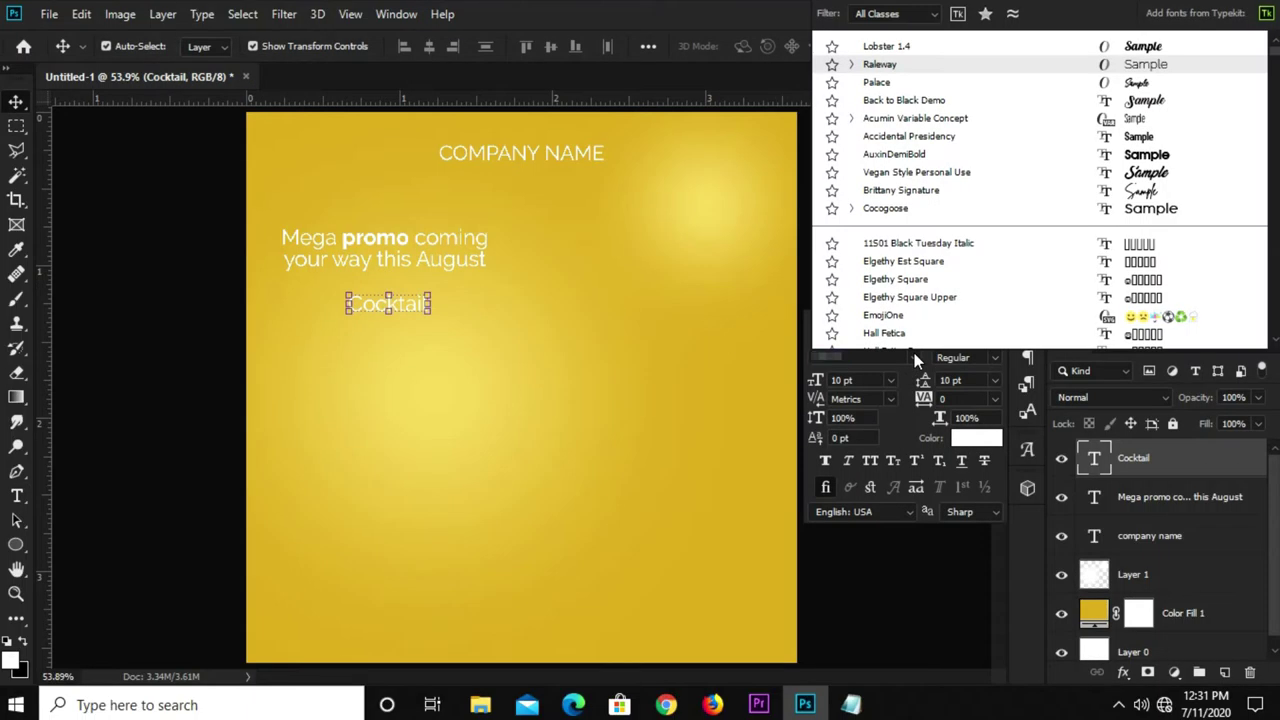
{"action": "left_click", "coordinate": [905, 46]}
{"action": "left_click", "coordinate": [838, 377]}
{"action": "type", "text": "30"}
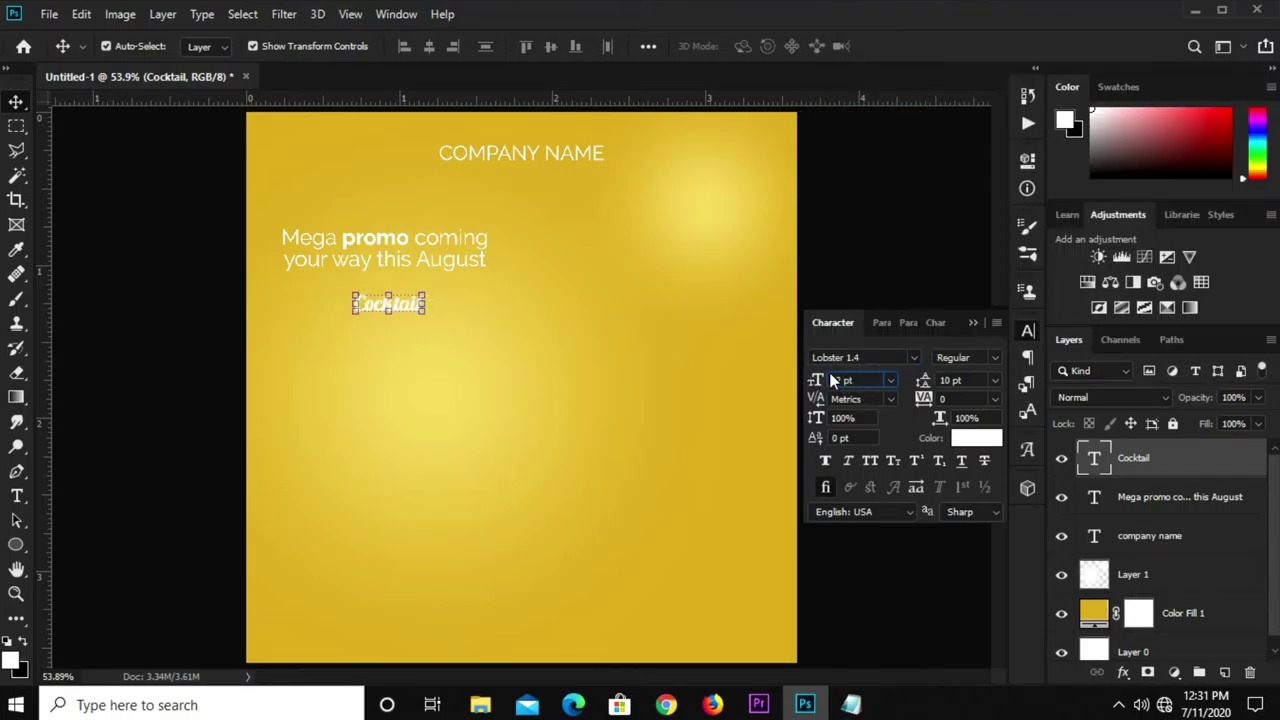
{"action": "type", "text": "32"}
{"action": "key", "text": "Return"}
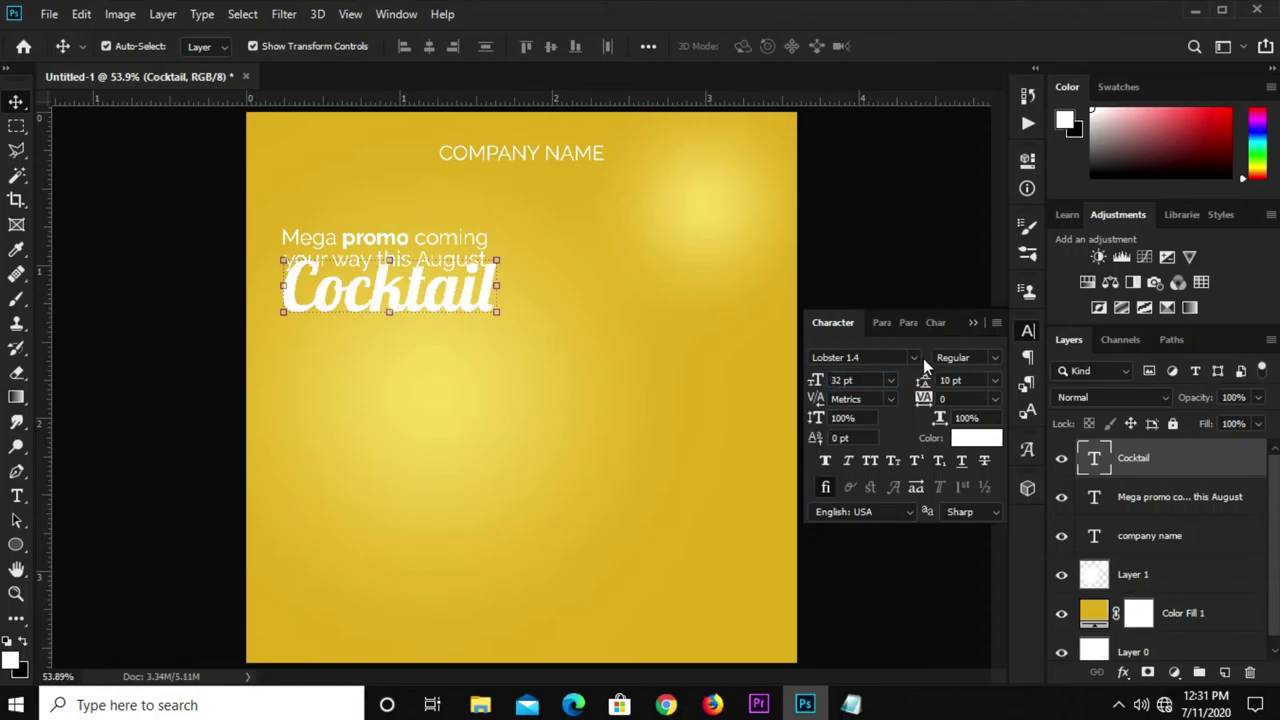
{"action": "left_click", "coordinate": [973, 322]}
Move the Cocktail text slightly lower, just beneath the promo headline.
{"action": "scroll", "coordinate": [389, 300], "scroll_direction": "up", "scroll_amount": 2}
{"action": "left_click_drag", "start_coordinate": [383, 287], "coordinate": [375, 340]}
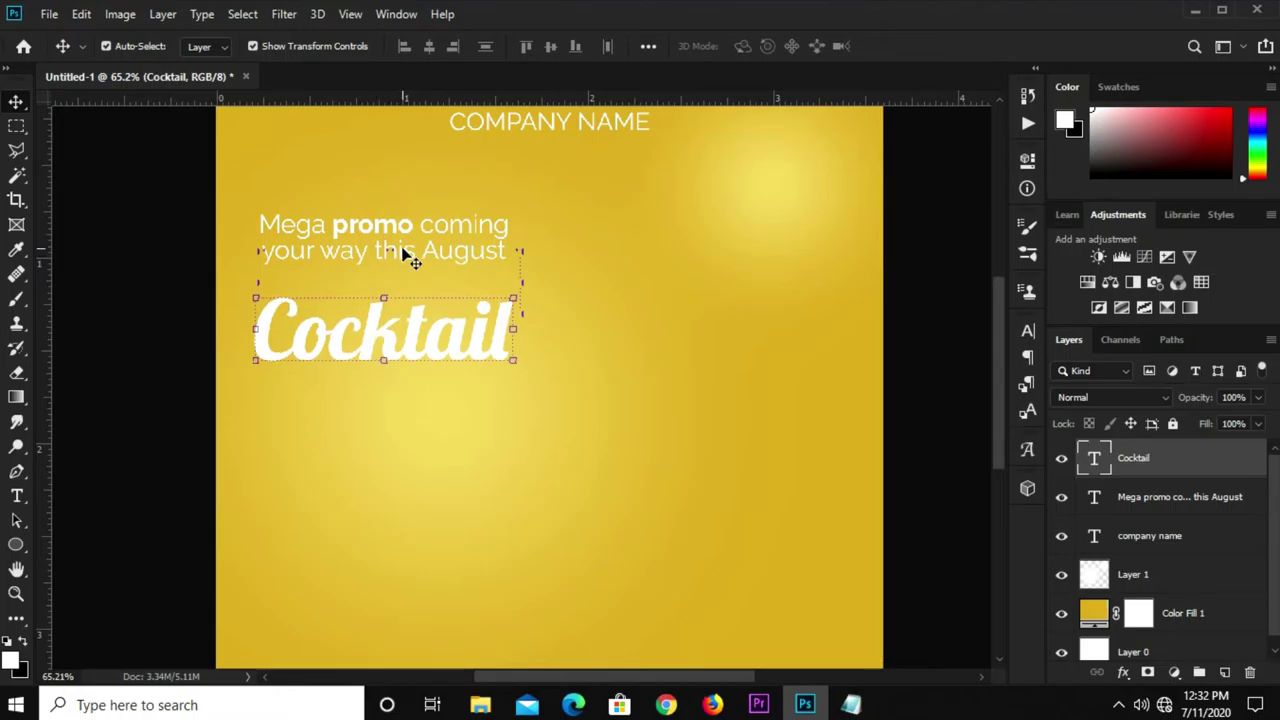
{"action": "scroll", "coordinate": [405, 257], "scroll_direction": "down", "scroll_amount": 2}
{"action": "scroll", "coordinate": [405, 257], "scroll_direction": "down", "scroll_amount": 1}
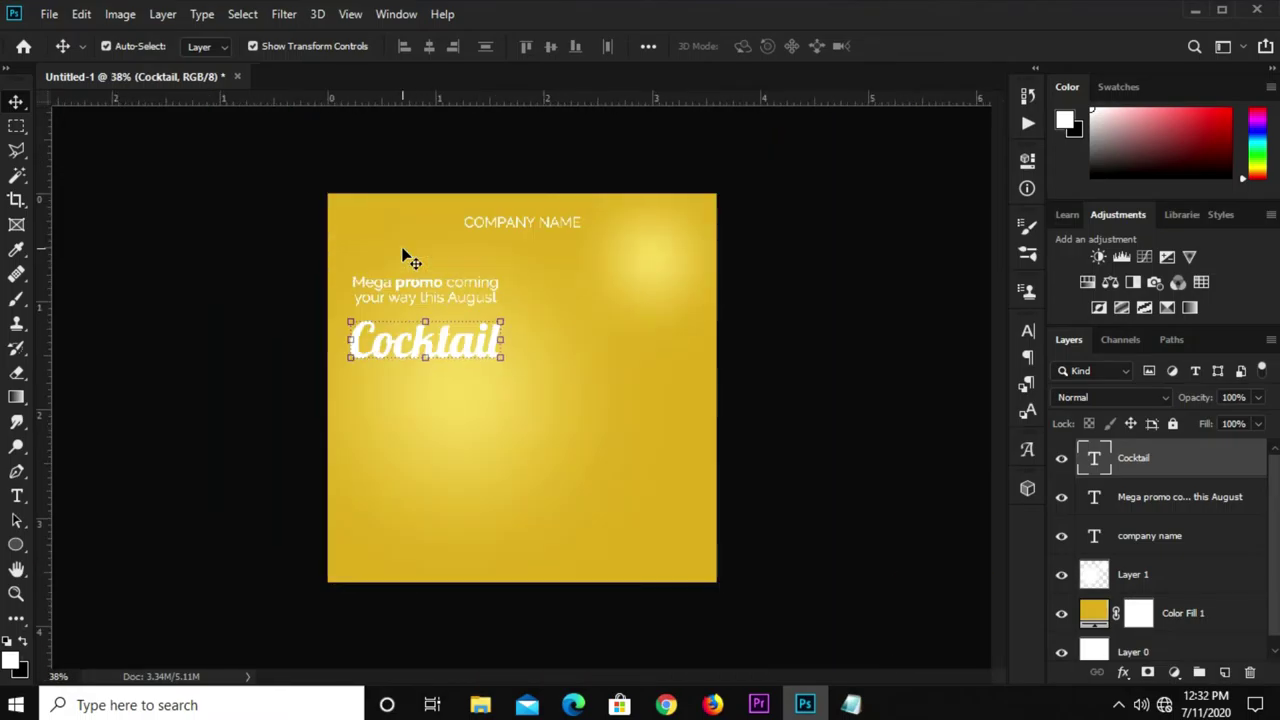
{"action": "scroll", "coordinate": [405, 262], "scroll_direction": "up", "scroll_amount": 1}
{"action": "scroll", "coordinate": [405, 262], "scroll_direction": "up", "scroll_amount": 1}
{"action": "scroll", "coordinate": [405, 262], "scroll_direction": "up", "scroll_amount": 1}
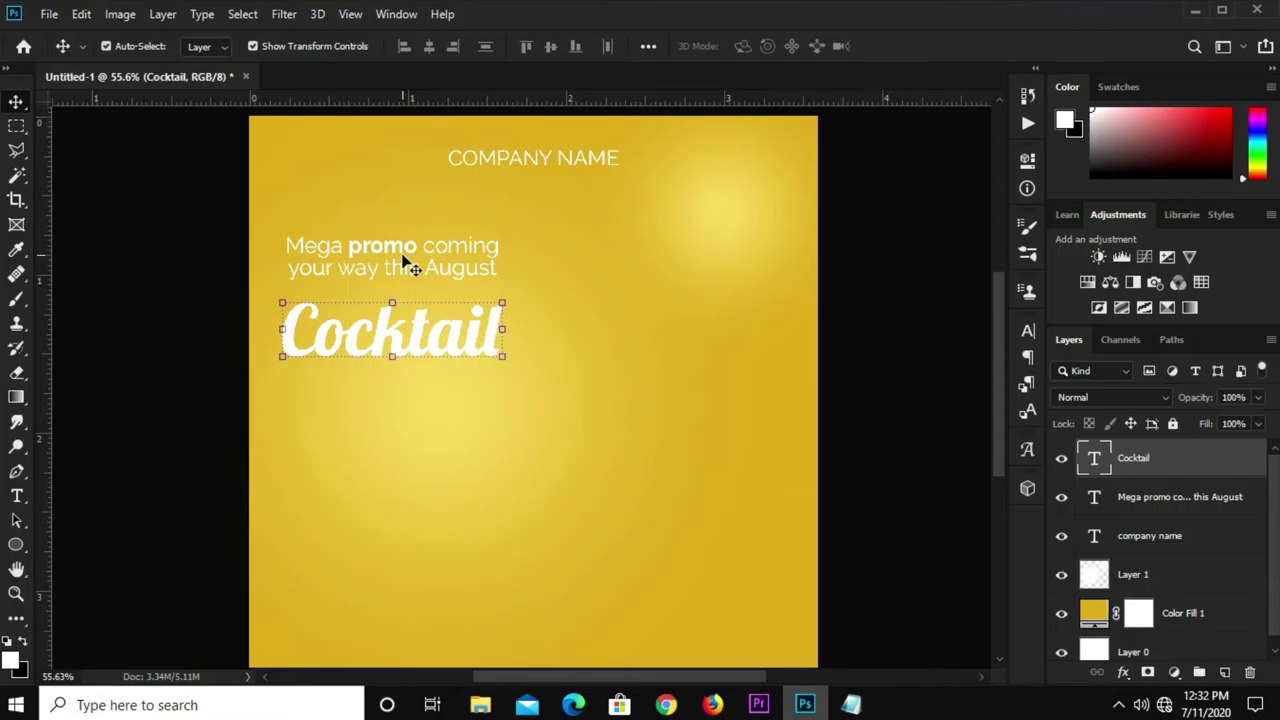
{"action": "left_click", "coordinate": [407, 255]}
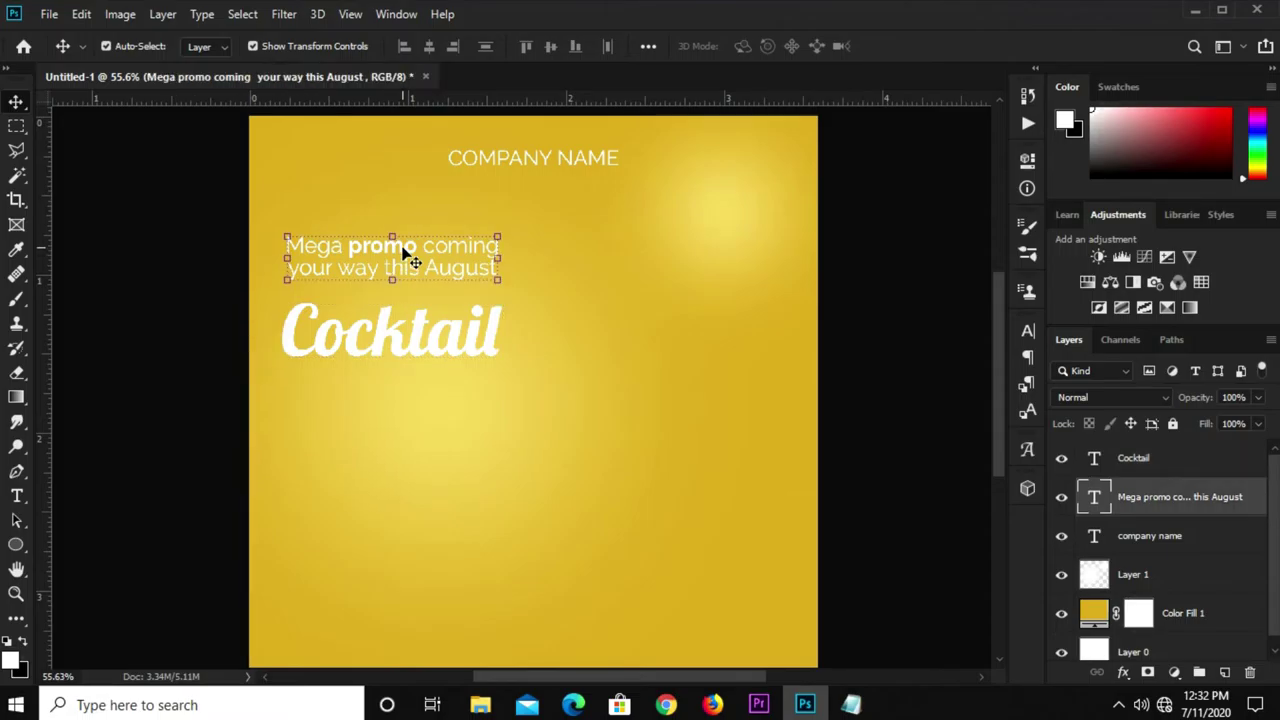
{"action": "left_click", "coordinate": [391, 338]}
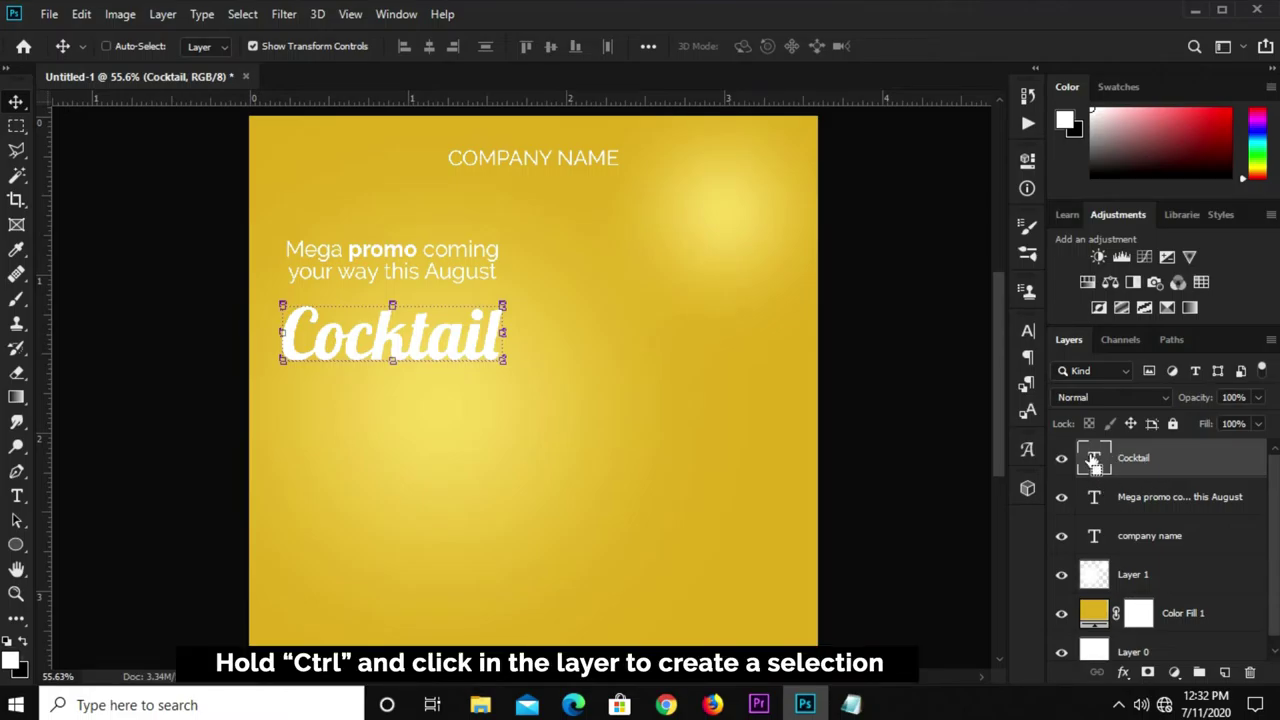
Load the Cocktail letters as a selection and expand it outward by 7 pixels.
{"action": "left_click", "coordinate": [1094, 458], "text": "ctrl"}
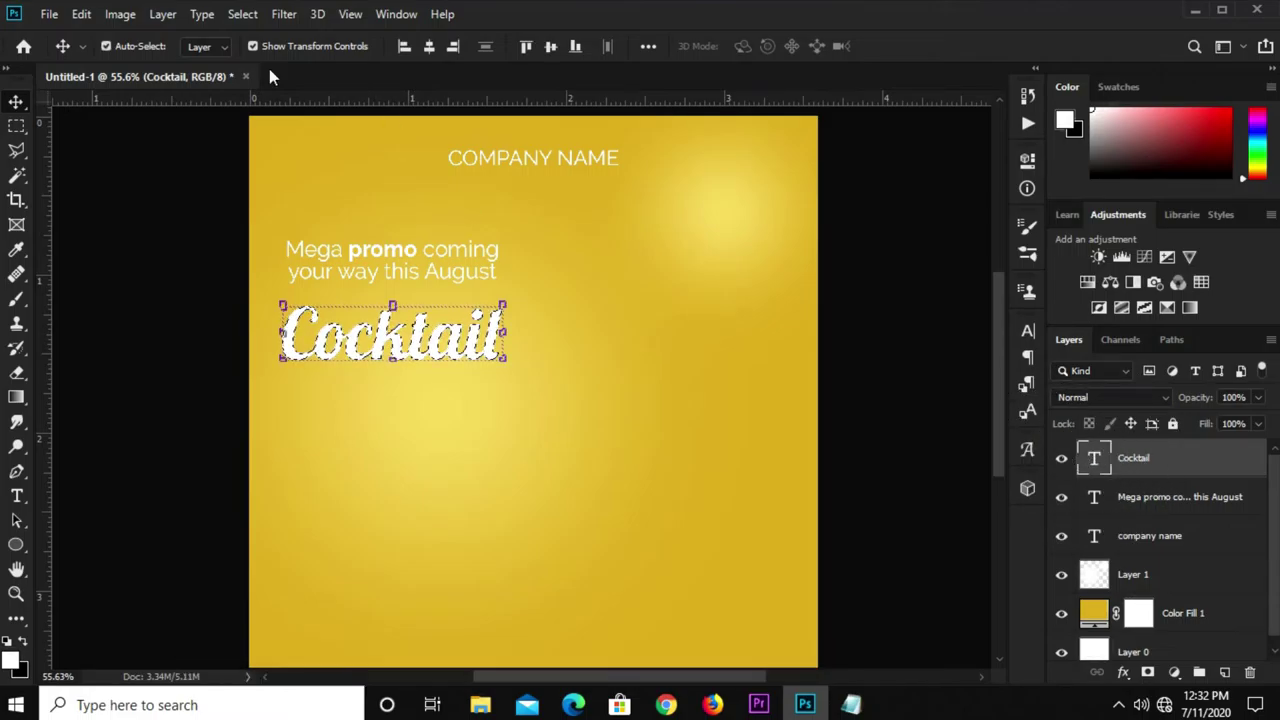
{"action": "left_click", "coordinate": [243, 14]}
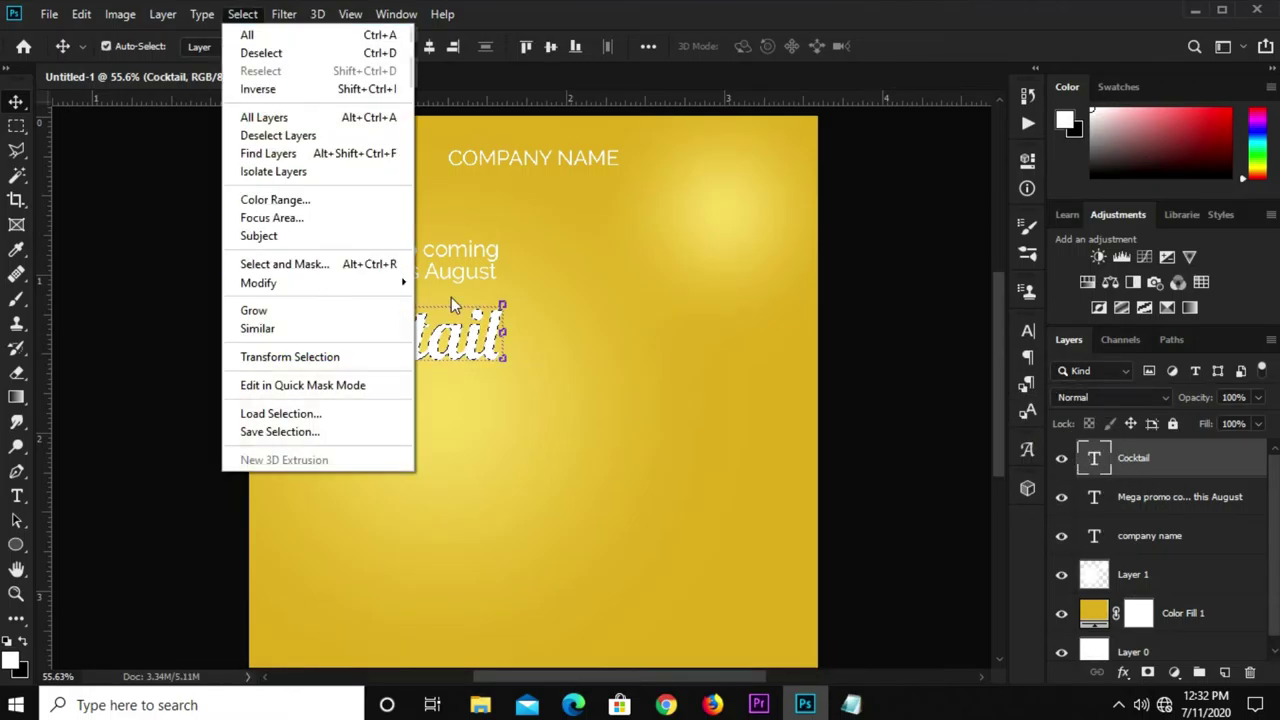
{"action": "mouse_move", "coordinate": [258, 283]}
{"action": "left_click", "coordinate": [462, 318]}
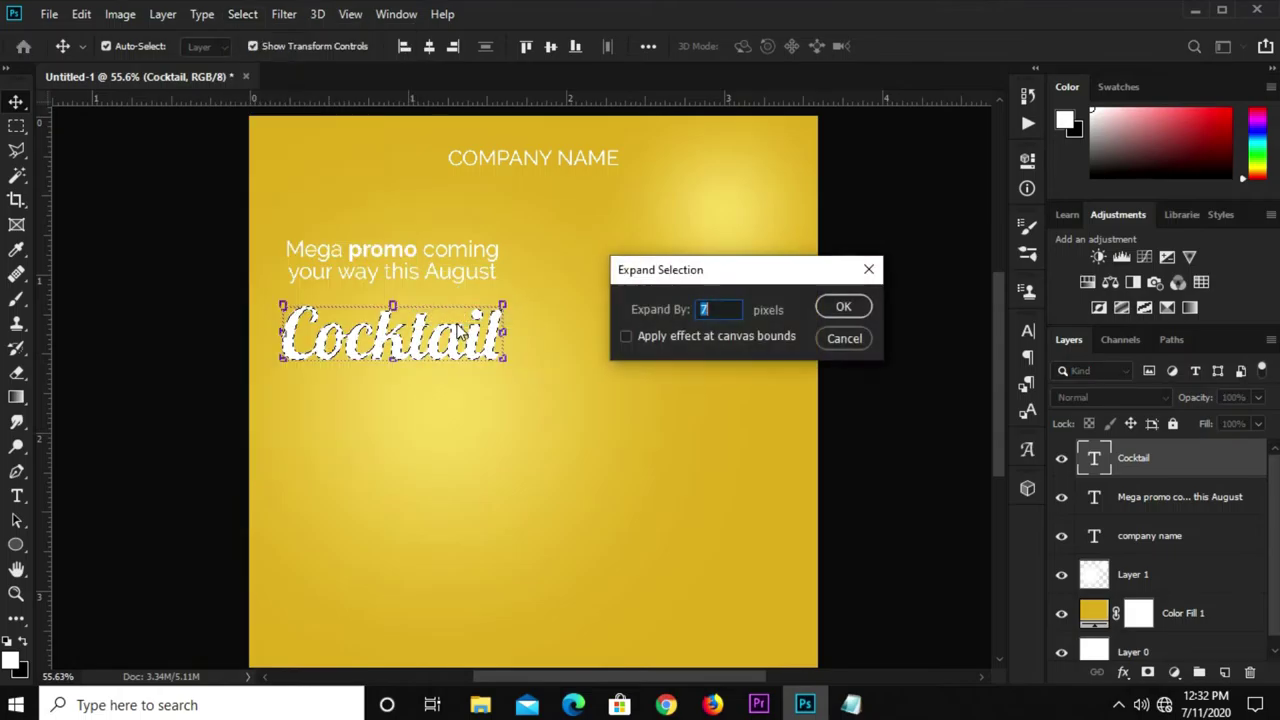
{"action": "left_click", "coordinate": [846, 306]}
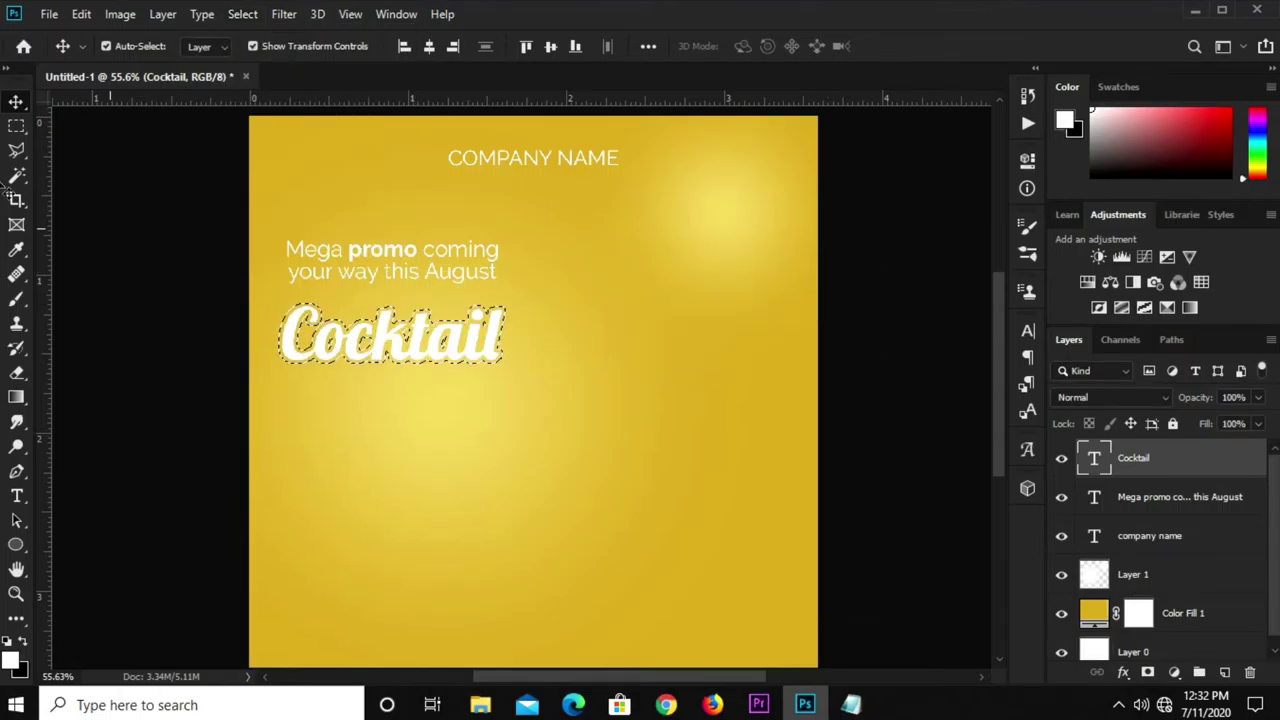
{"action": "left_click_drag", "start_coordinate": [16, 125], "coordinate": [57, 126]}
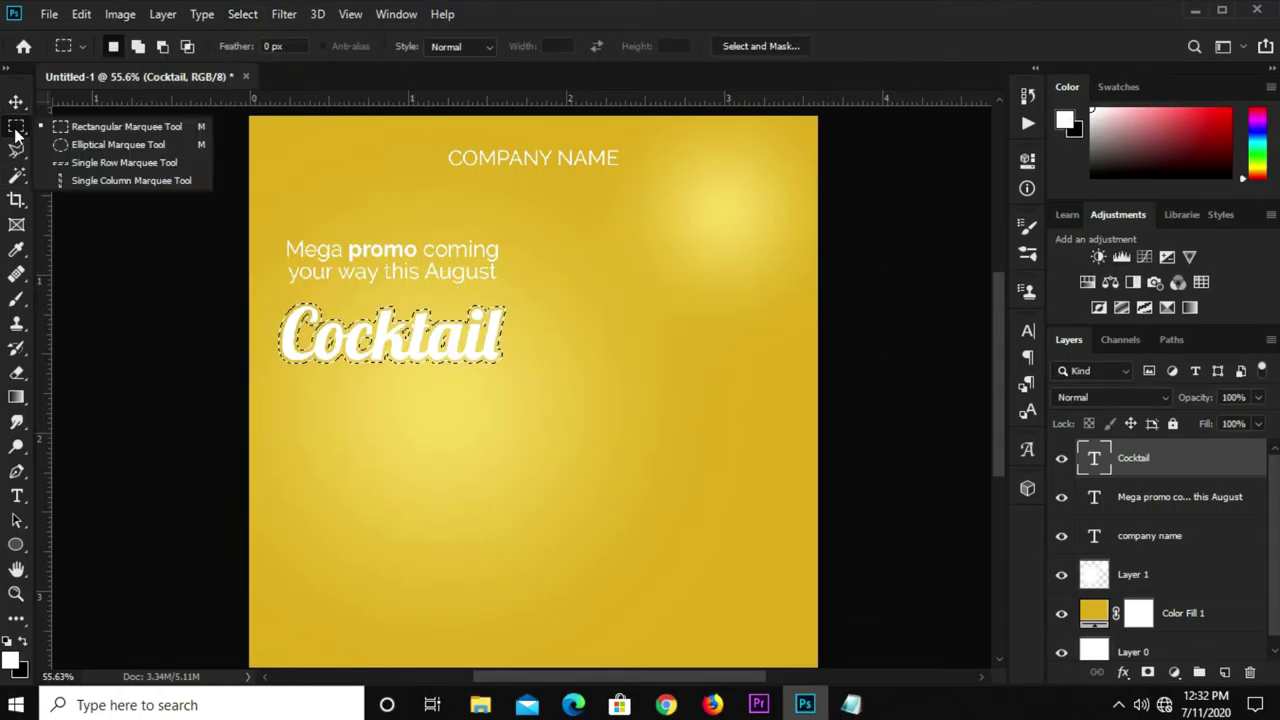
Rasterize the Cocktail type layer.
{"action": "right_click", "coordinate": [381, 326]}
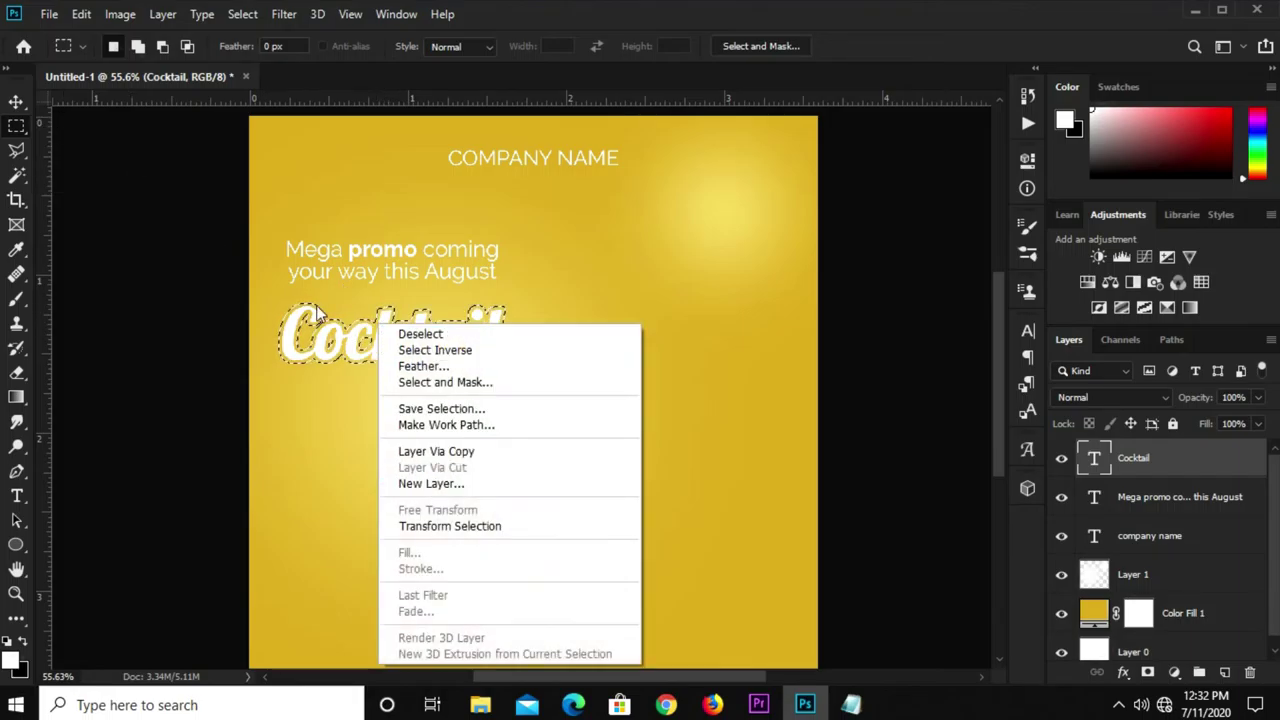
{"action": "left_click", "coordinate": [310, 316]}
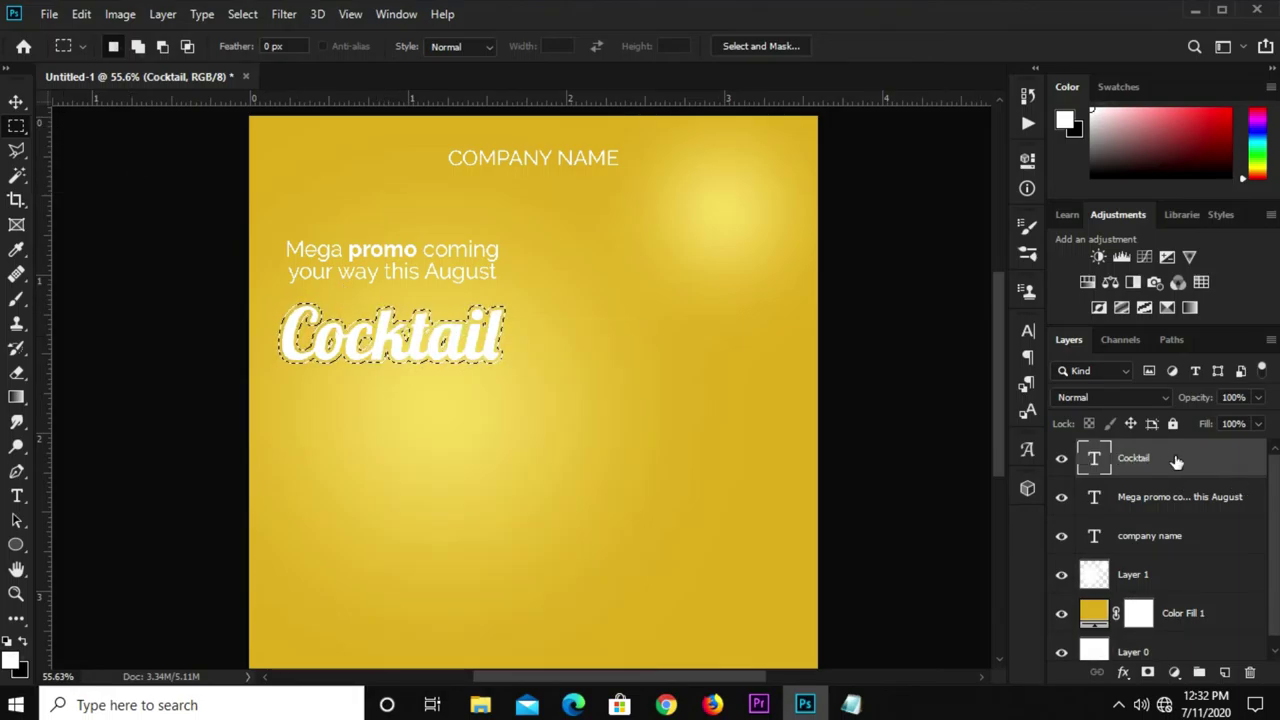
{"action": "right_click", "coordinate": [1172, 459]}
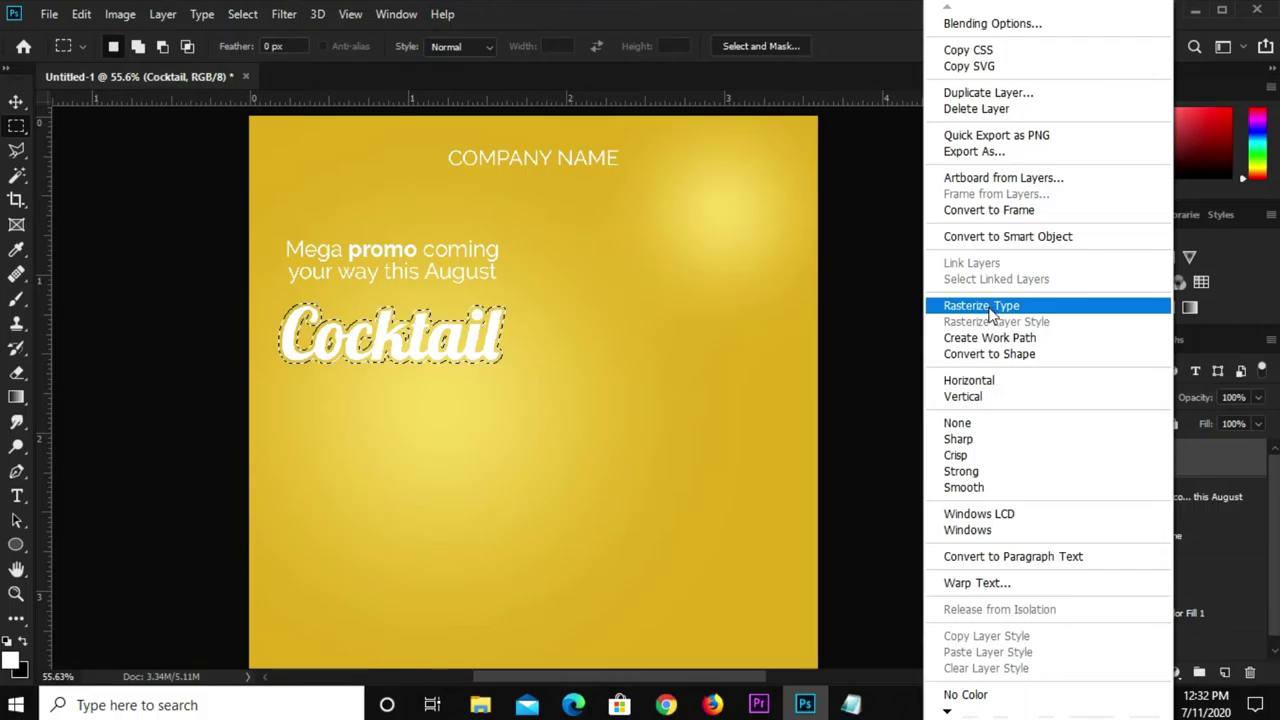
{"action": "left_click", "coordinate": [980, 305]}
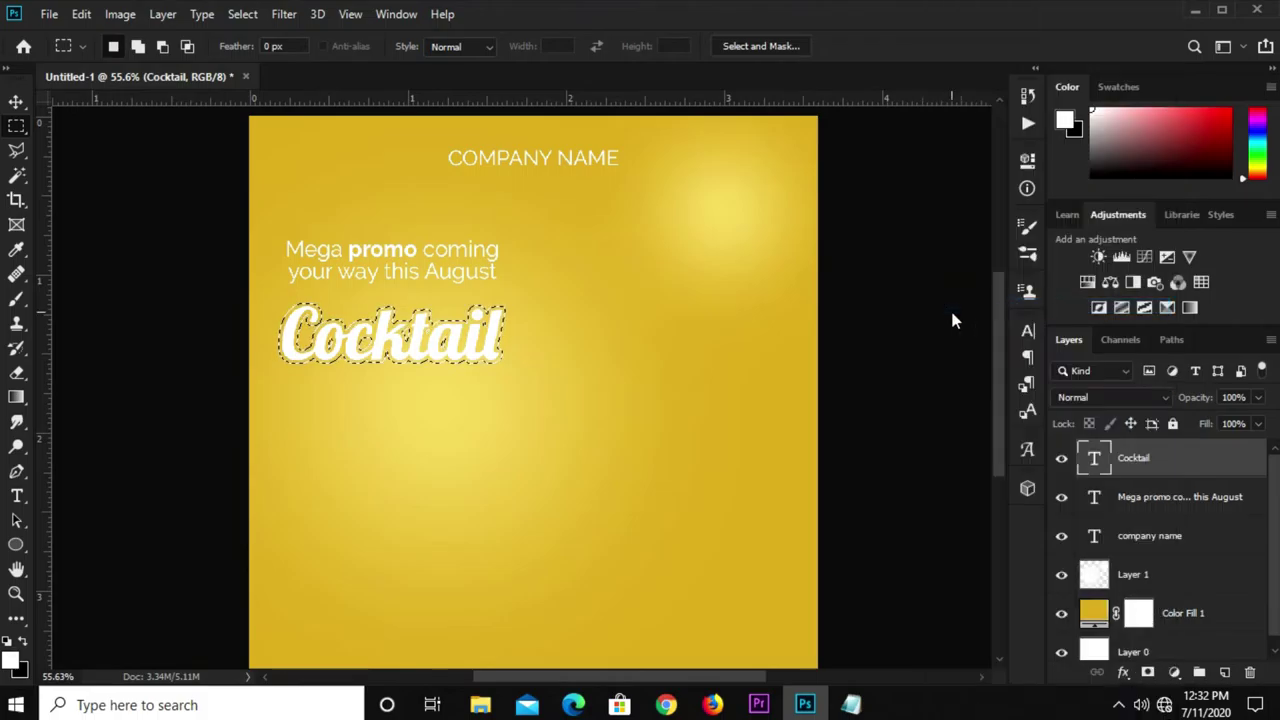
Stroke the expanded selection with a 4 px white centred line, then deselect.
{"action": "right_click", "coordinate": [404, 336]}
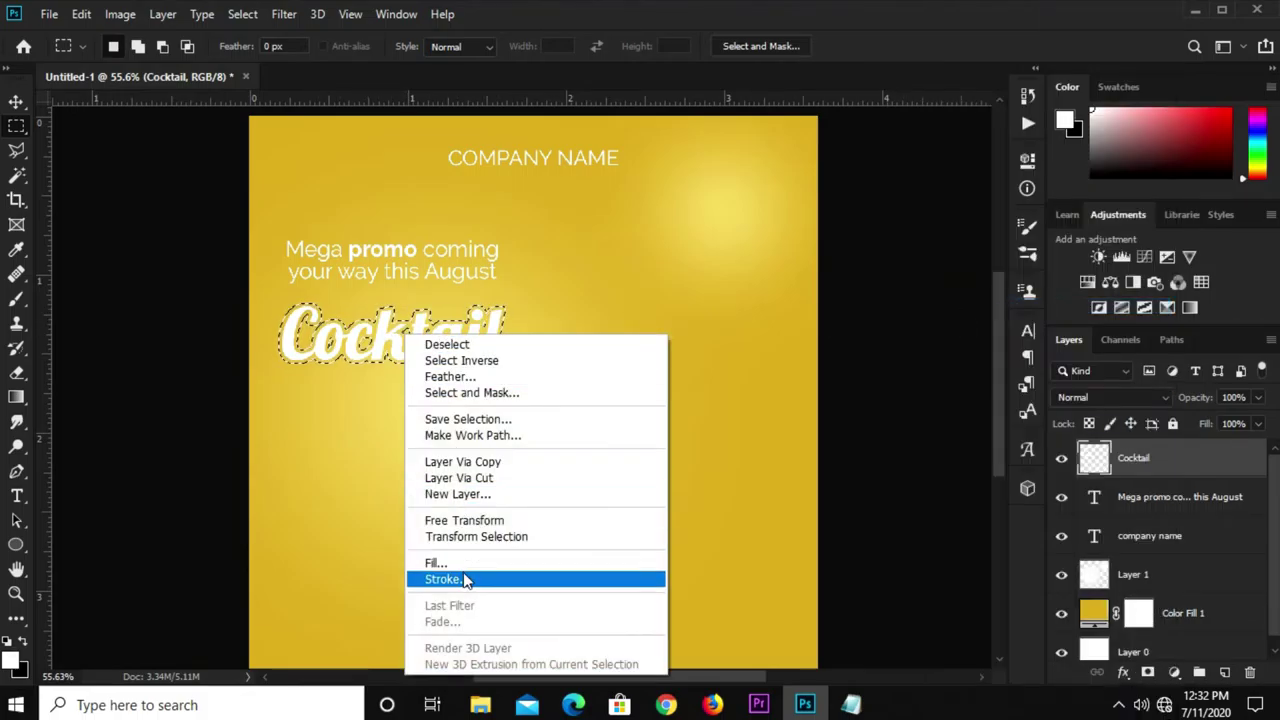
{"action": "left_click", "coordinate": [467, 578]}
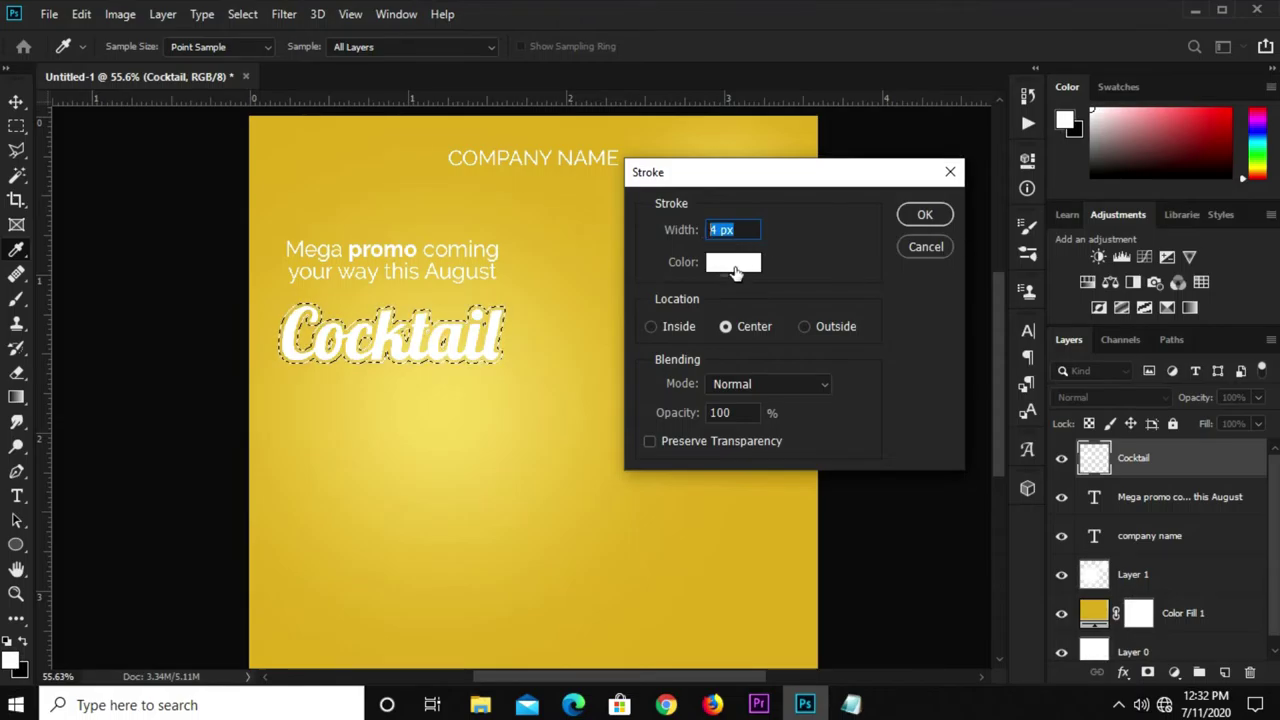
{"action": "left_click", "coordinate": [735, 265]}
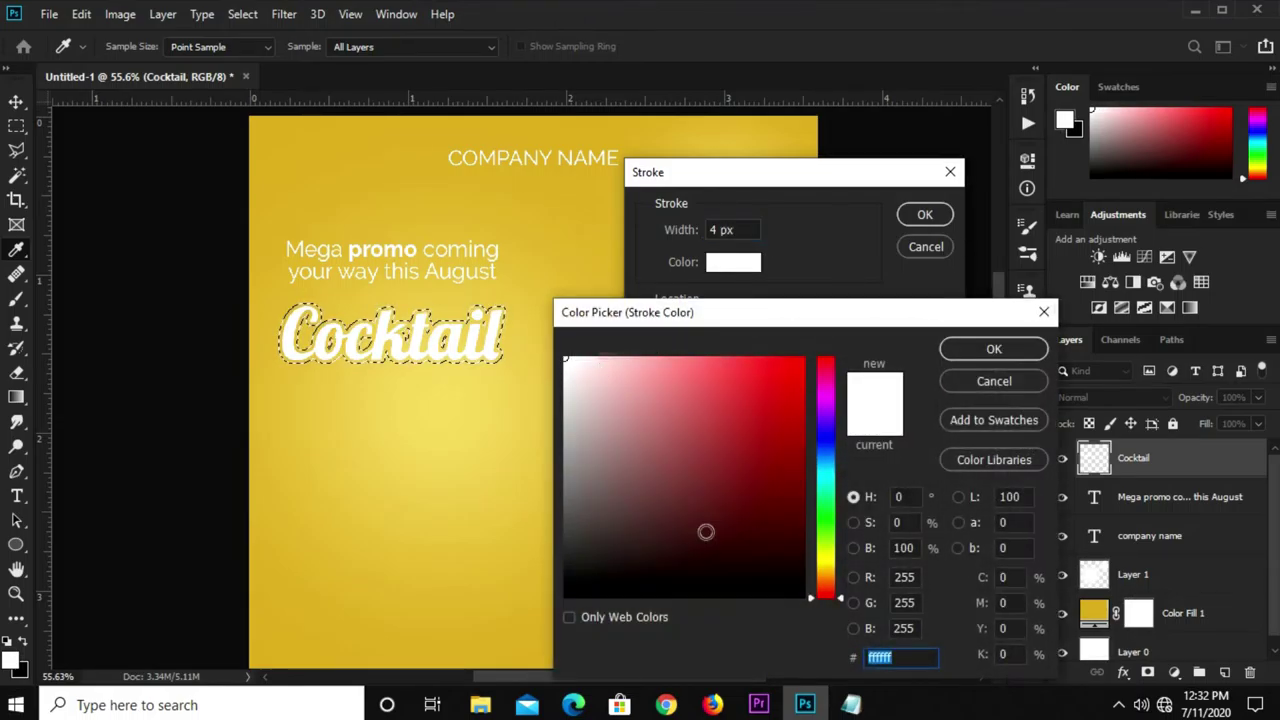
{"action": "mouse_move", "coordinate": [851, 705]}
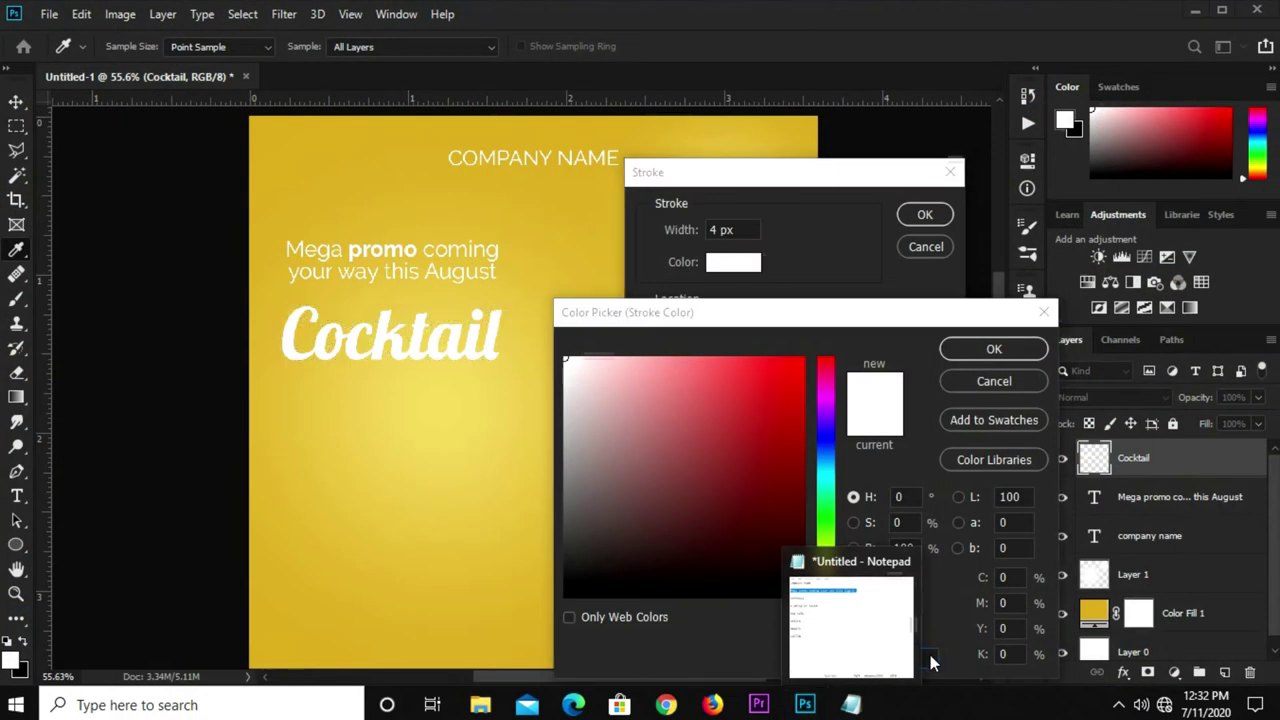
{"action": "left_click", "coordinate": [984, 347]}
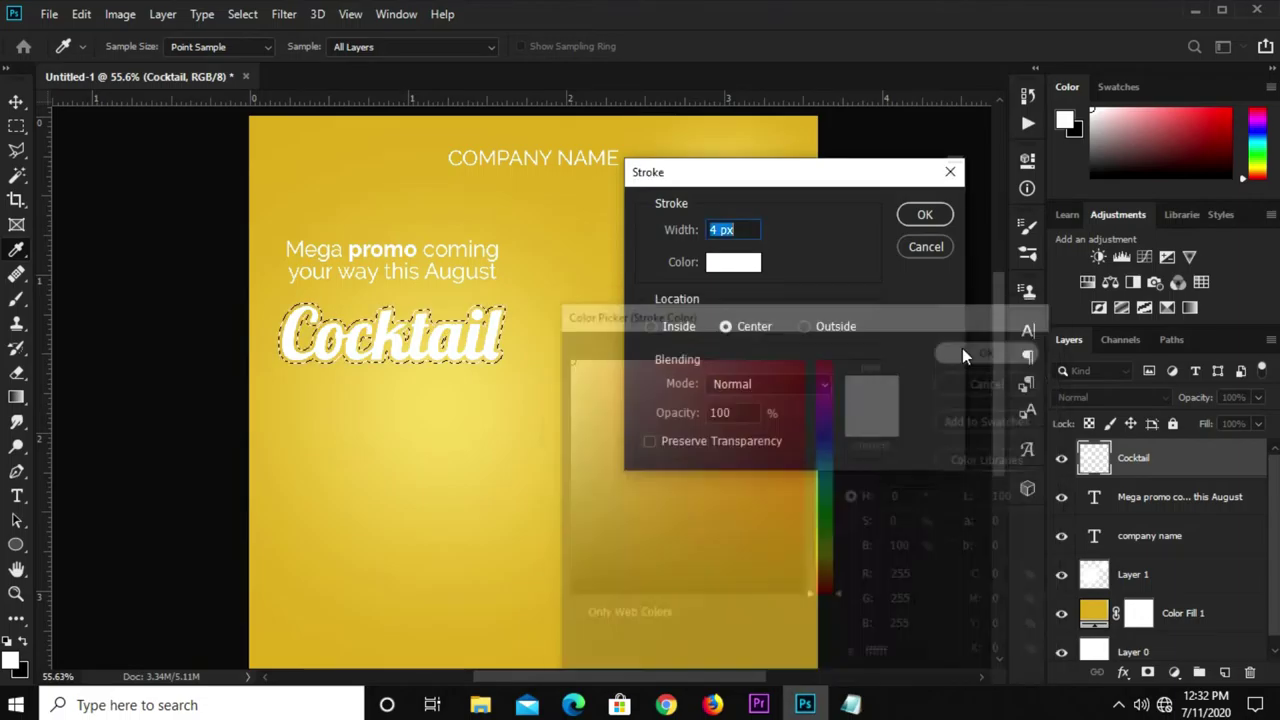
{"action": "left_click", "coordinate": [927, 214]}
{"action": "key", "text": "m"}
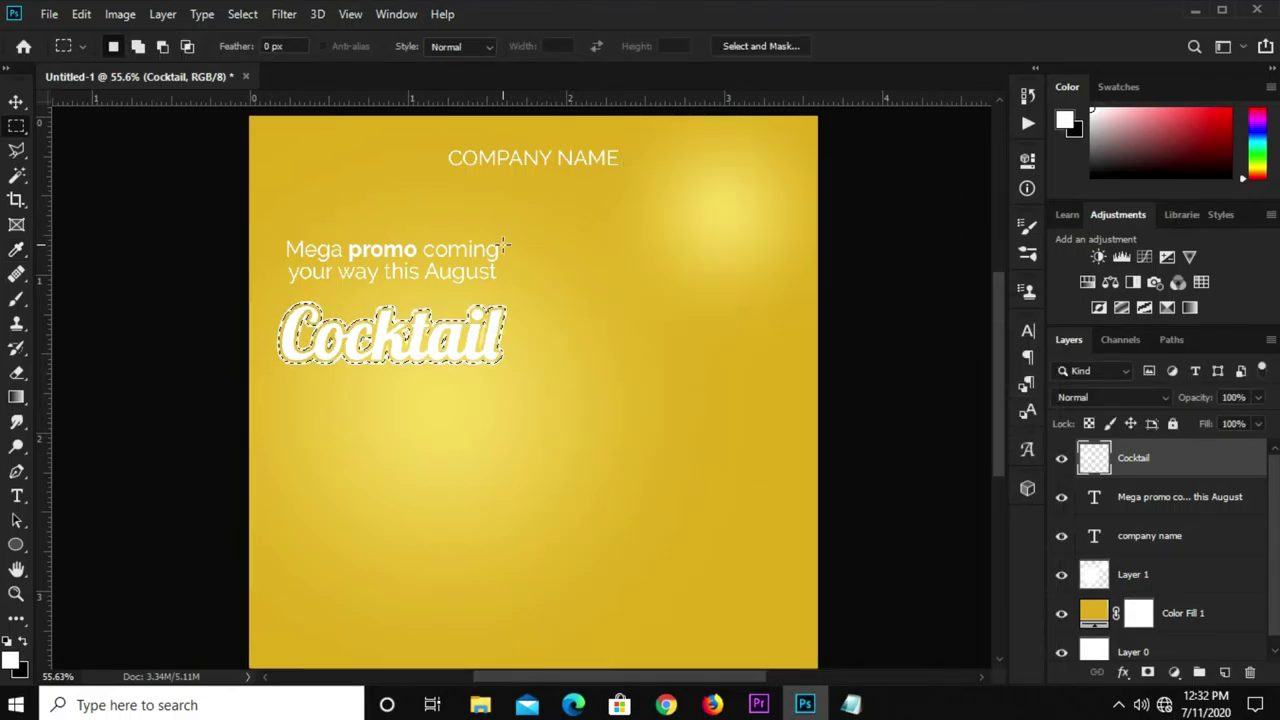
{"action": "key", "text": "ctrl+d"}
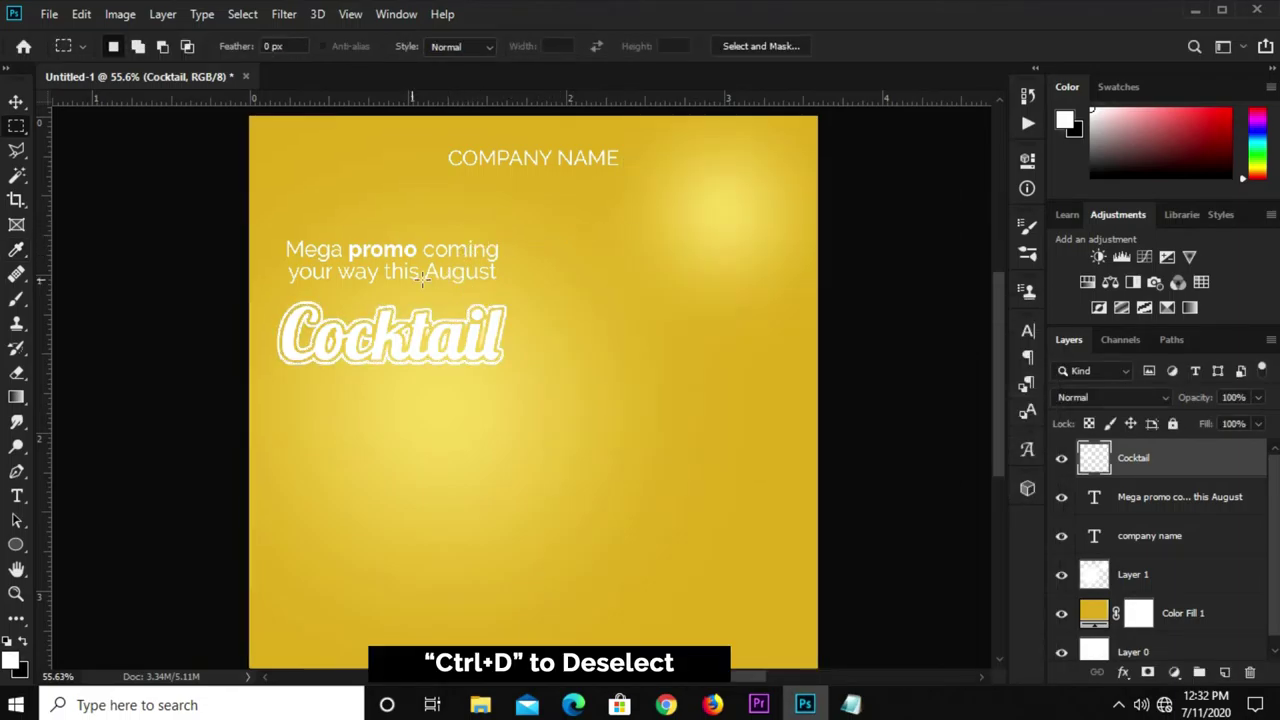
Draw a white 408 × 34 px bar under Cocktail with 17 px rounded corners.
{"action": "key", "text": "v"}
{"action": "left_click", "coordinate": [328, 337]}
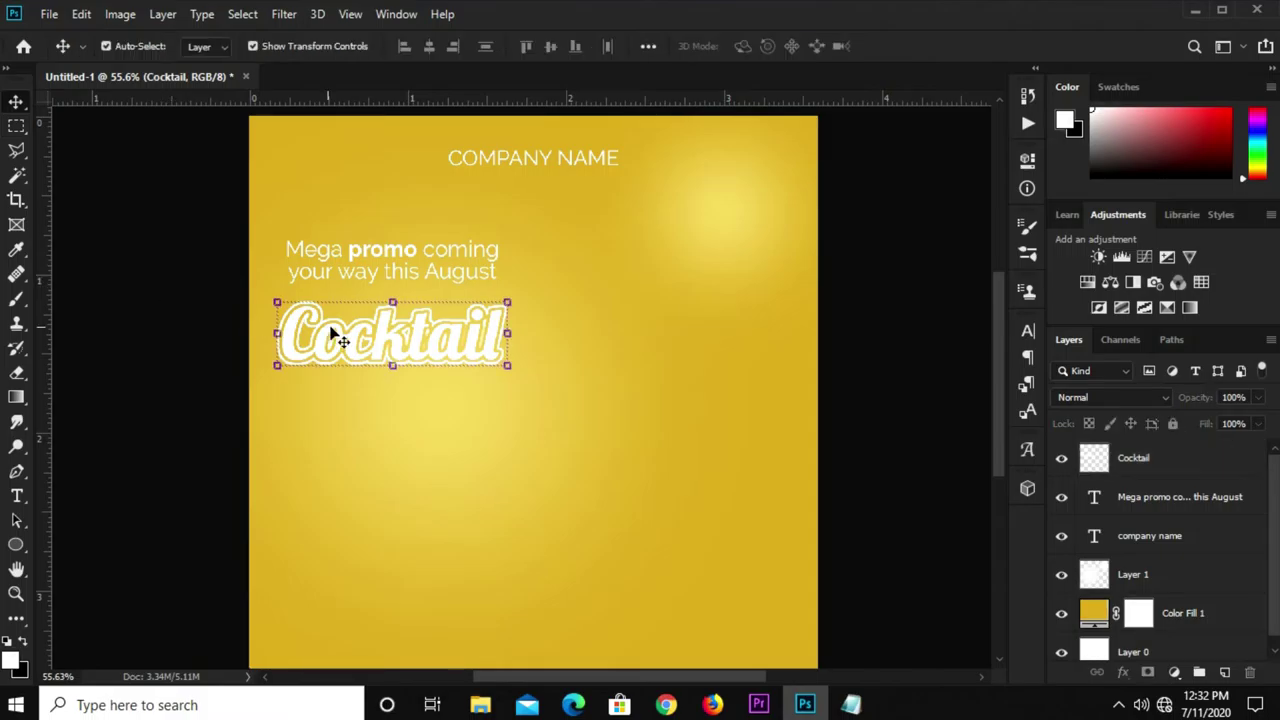
{"action": "left_click", "coordinate": [362, 336]}
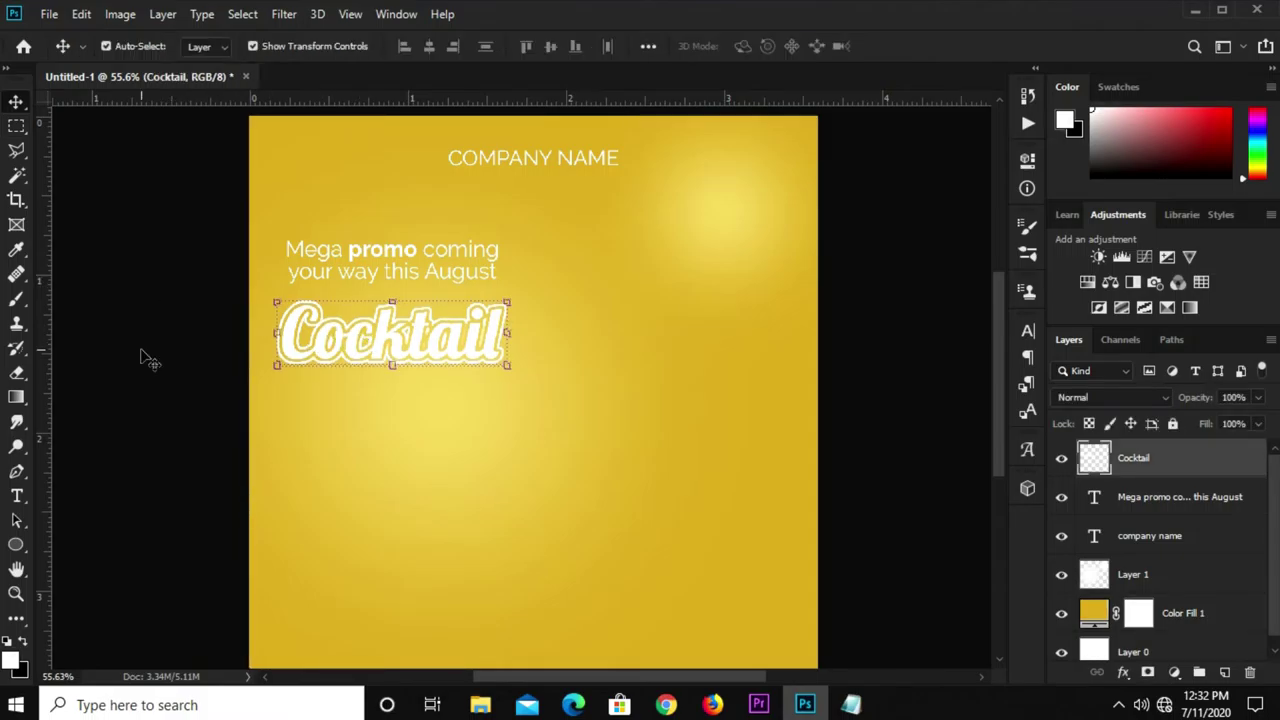
{"action": "left_click", "coordinate": [70, 530]}
{"action": "left_click", "coordinate": [16, 545]}
{"action": "left_click", "coordinate": [92, 545]}
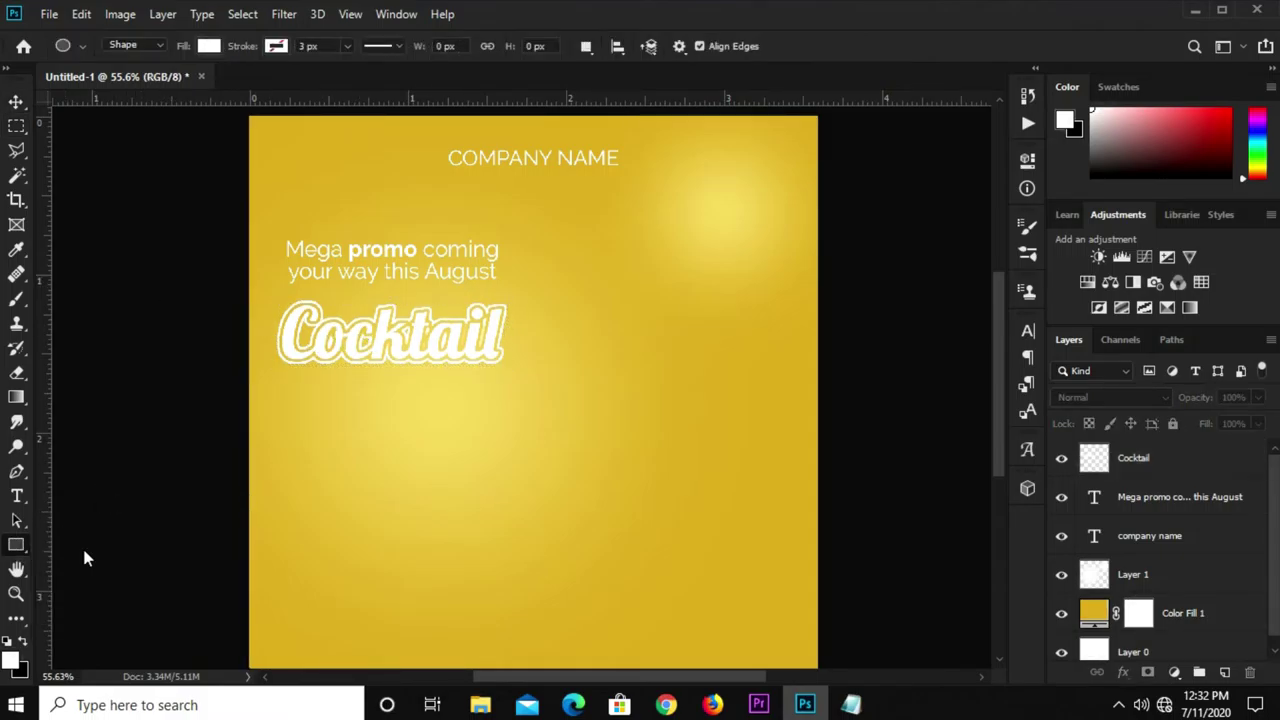
{"action": "scroll", "coordinate": [388, 316], "scroll_direction": "up", "scroll_amount": 2}
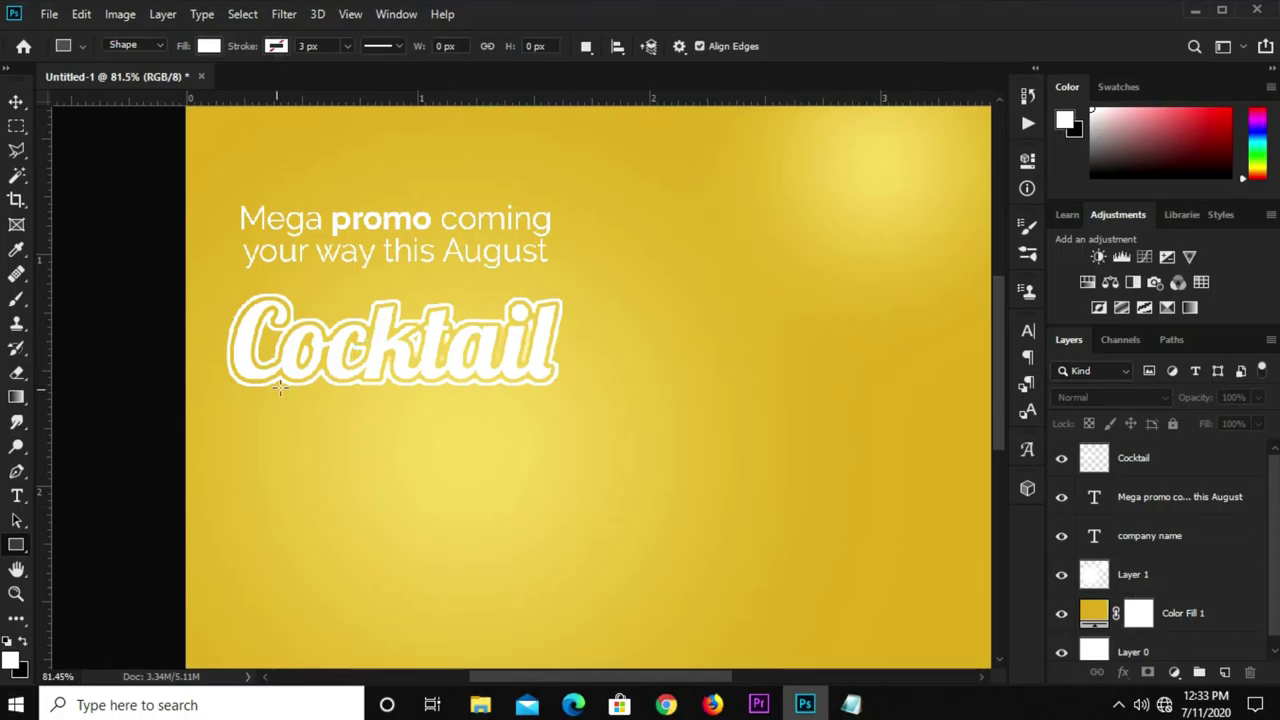
{"action": "left_click_drag", "start_coordinate": [236, 405], "coordinate": [550, 442]}
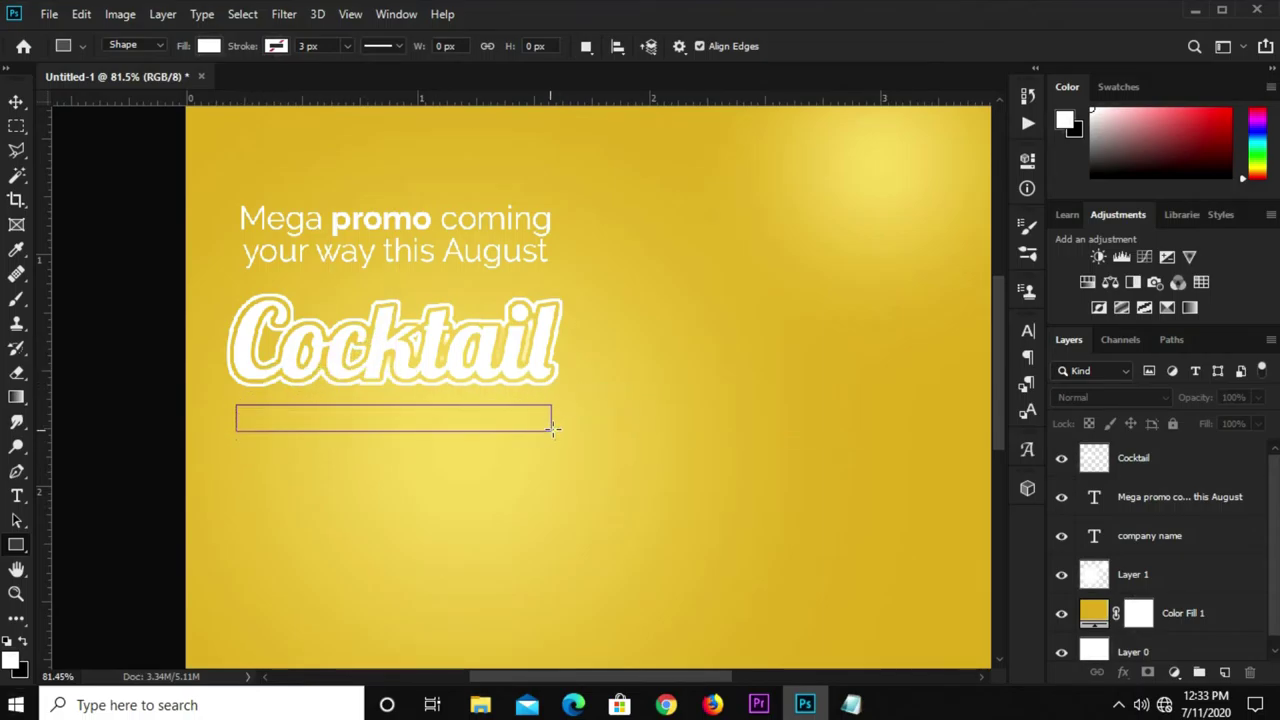
{"action": "left_click_drag", "start_coordinate": [550, 442], "coordinate": [552, 432]}
{"action": "left_click_drag", "start_coordinate": [916, 350], "coordinate": [962, 354]}
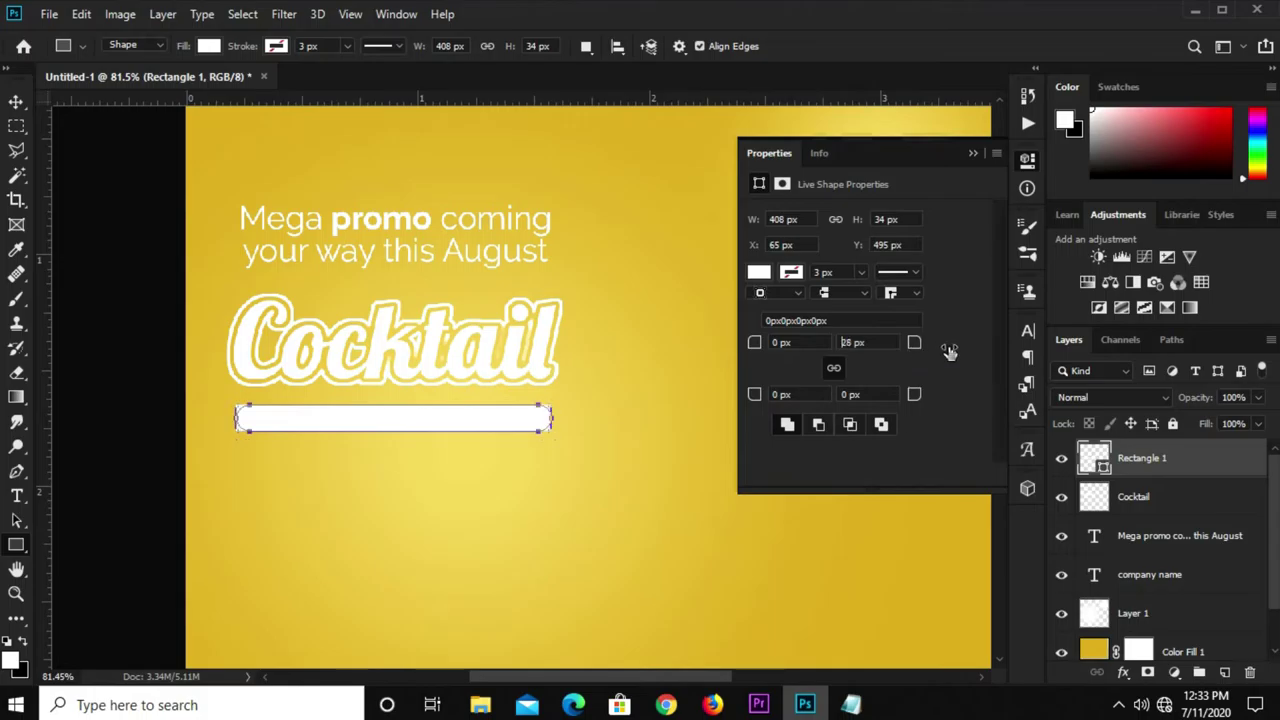
{"action": "left_click", "coordinate": [995, 142]}
Alt-drag a copy of the Mega promo text to just below the white bar.
{"action": "key", "text": "v"}
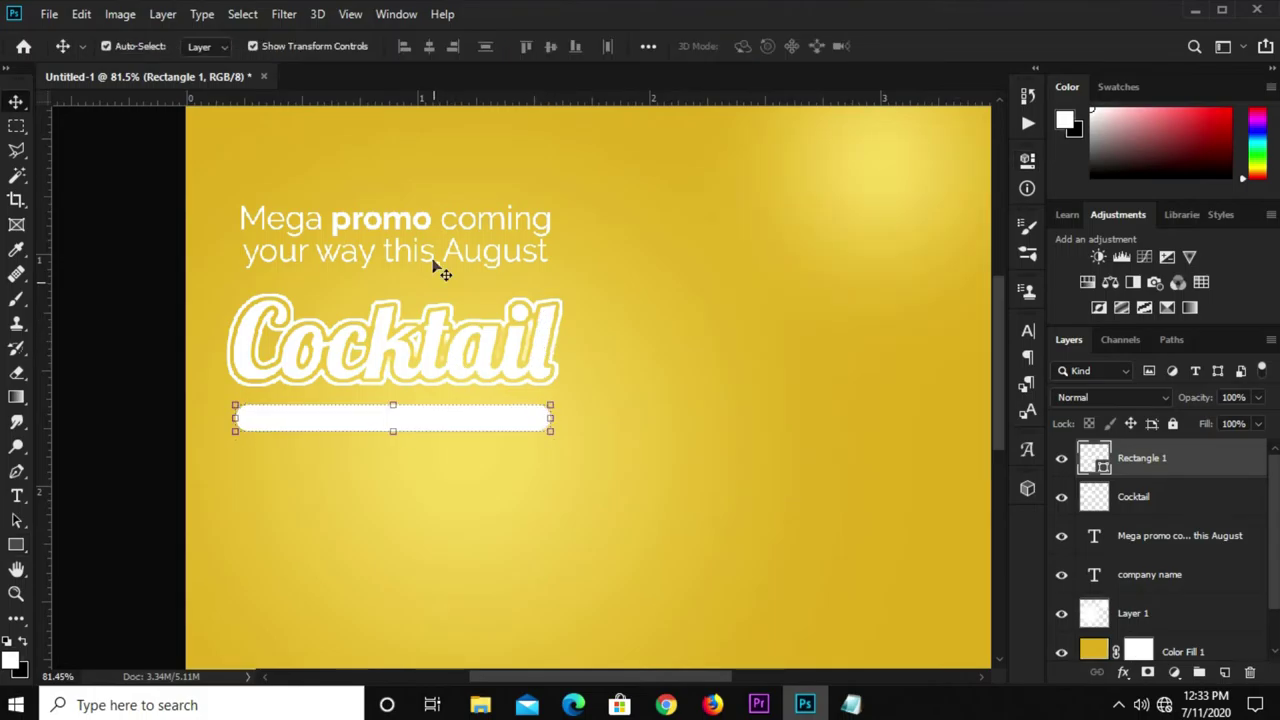
{"action": "left_click", "coordinate": [430, 251]}
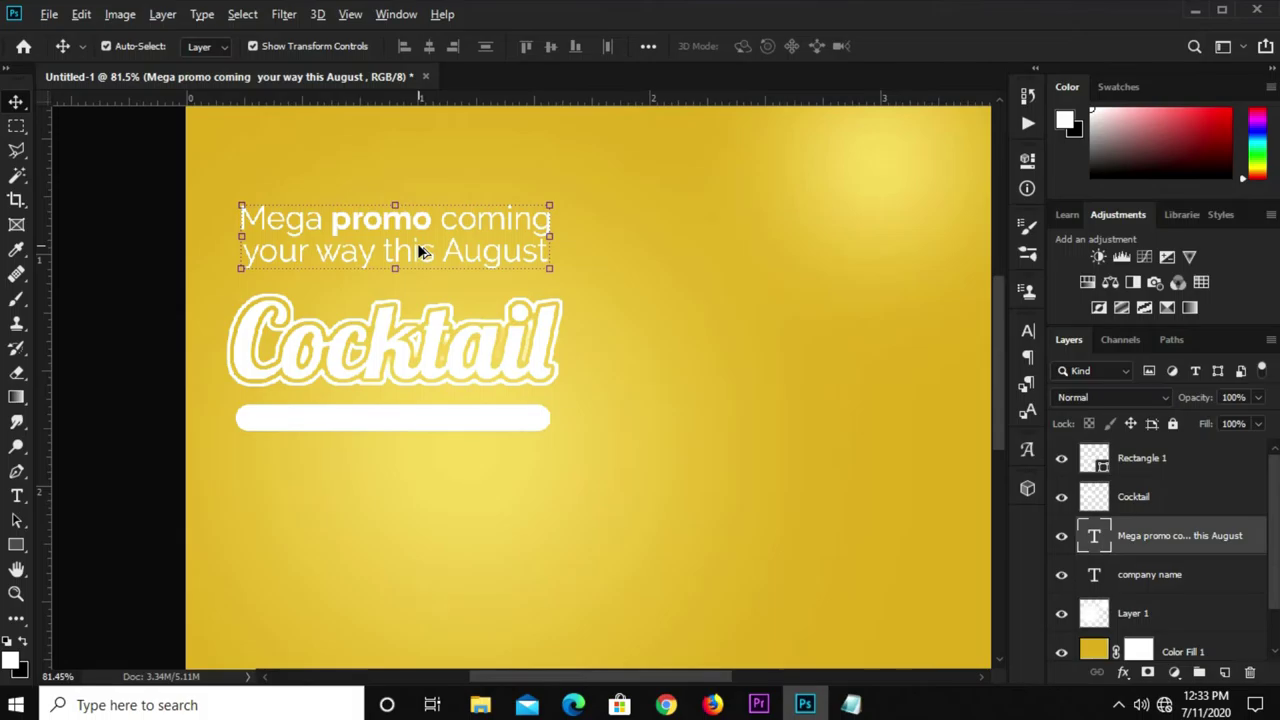
{"action": "left_click_drag", "start_coordinate": [421, 250], "coordinate": [437, 486]}
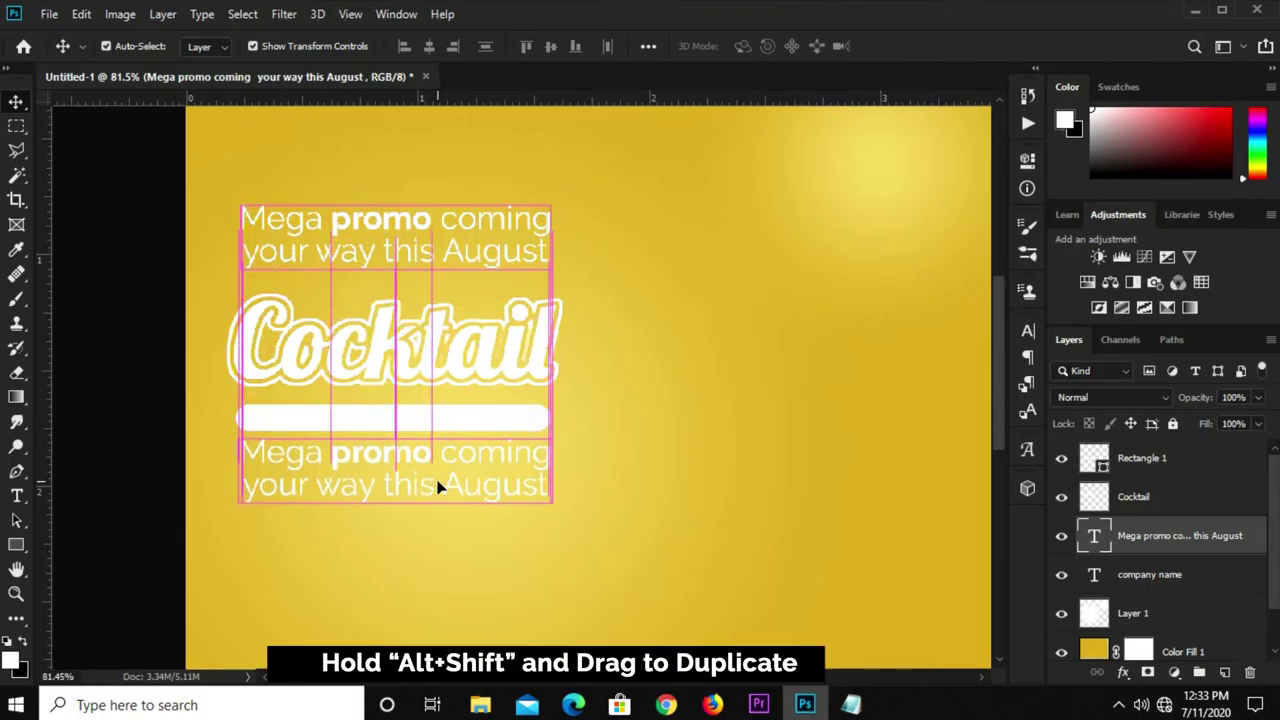
Copy 'a world of taste' from Notepad and paste it over the duplicated text.
{"action": "left_click", "coordinate": [851, 705]}
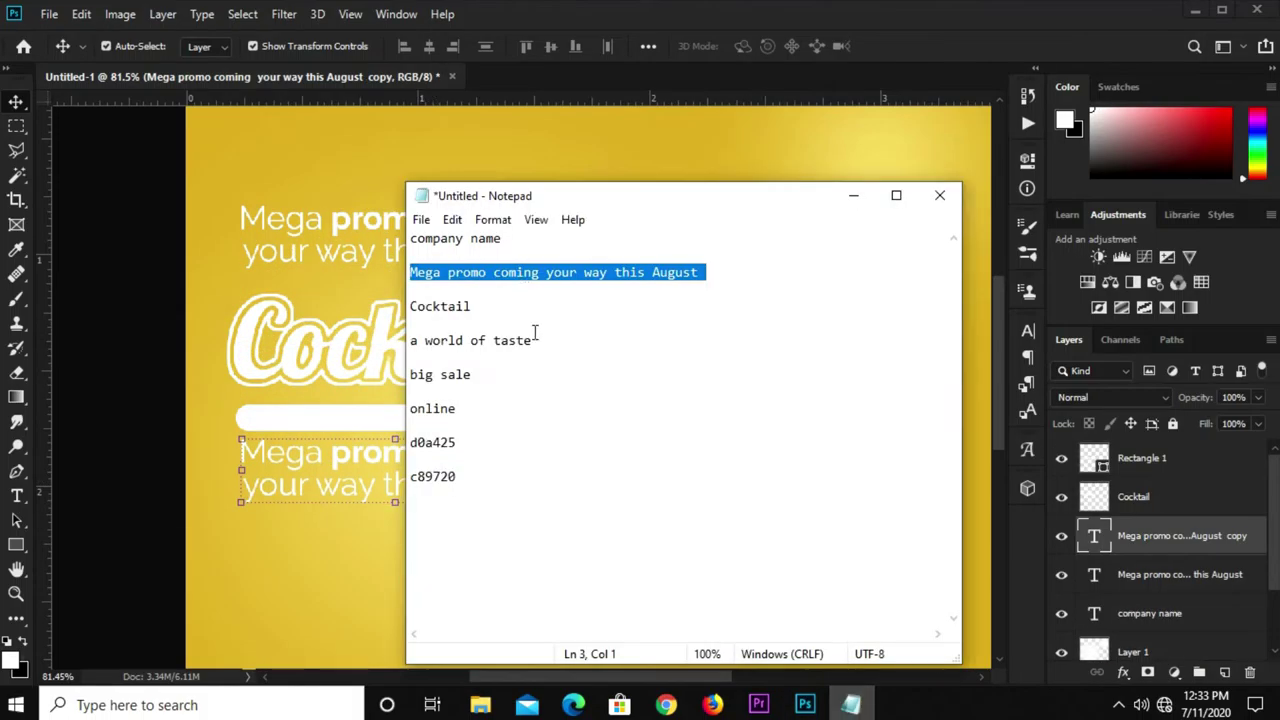
{"action": "left_click_drag", "start_coordinate": [535, 340], "coordinate": [409, 340]}
{"action": "right_click", "coordinate": [425, 340]}
{"action": "left_click", "coordinate": [491, 401]}
{"action": "left_click", "coordinate": [265, 491]}
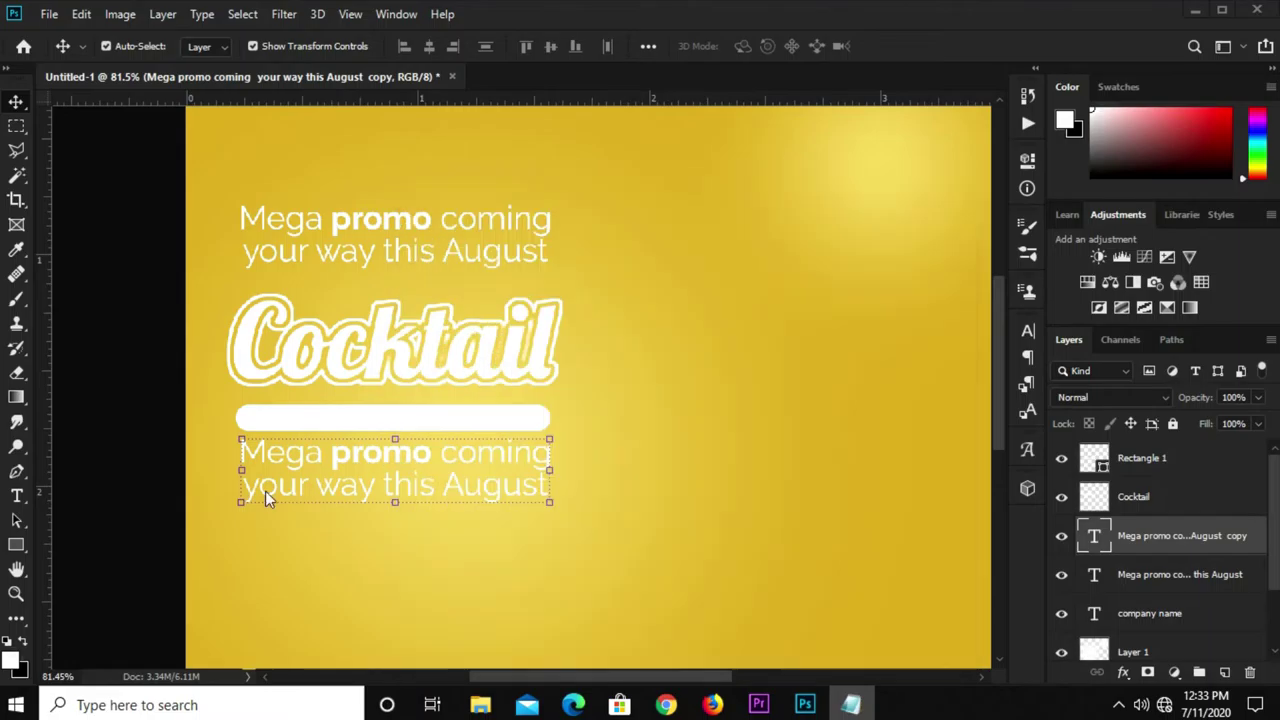
{"action": "left_click", "coordinate": [17, 496]}
{"action": "left_click", "coordinate": [308, 458]}
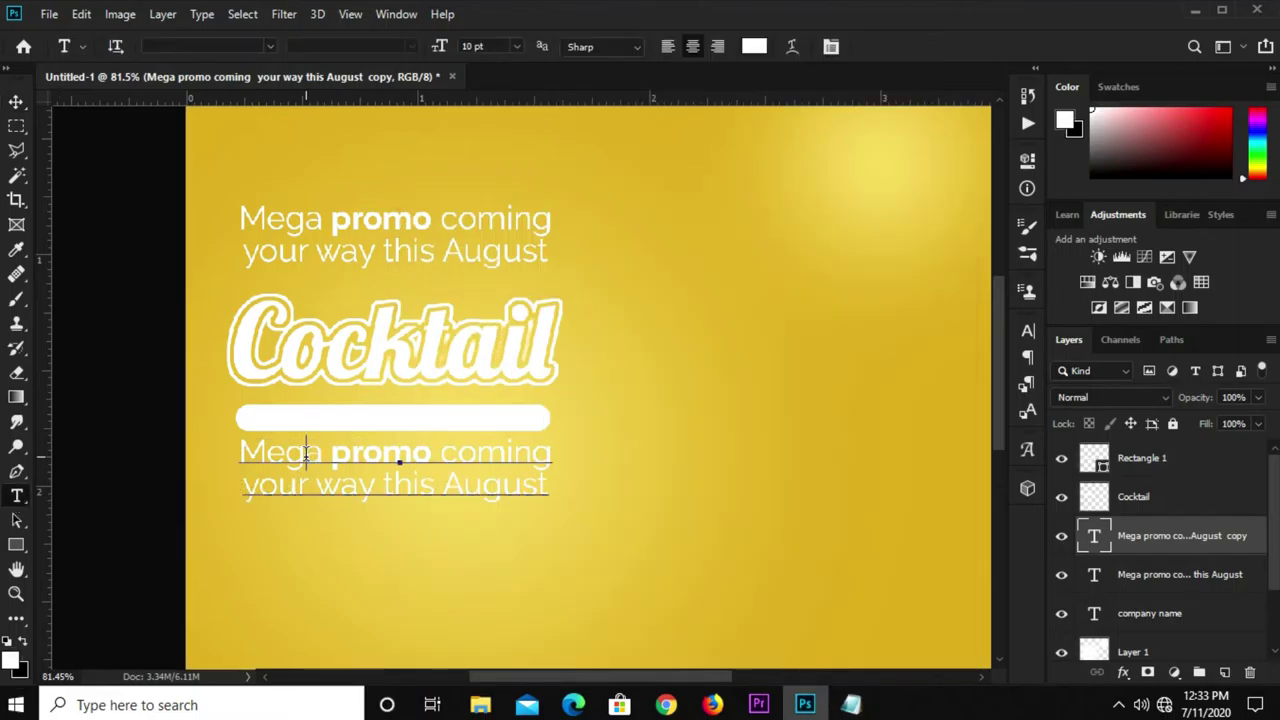
{"action": "key", "text": "ctrl+a"}
{"action": "key", "text": "ctrl+v"}
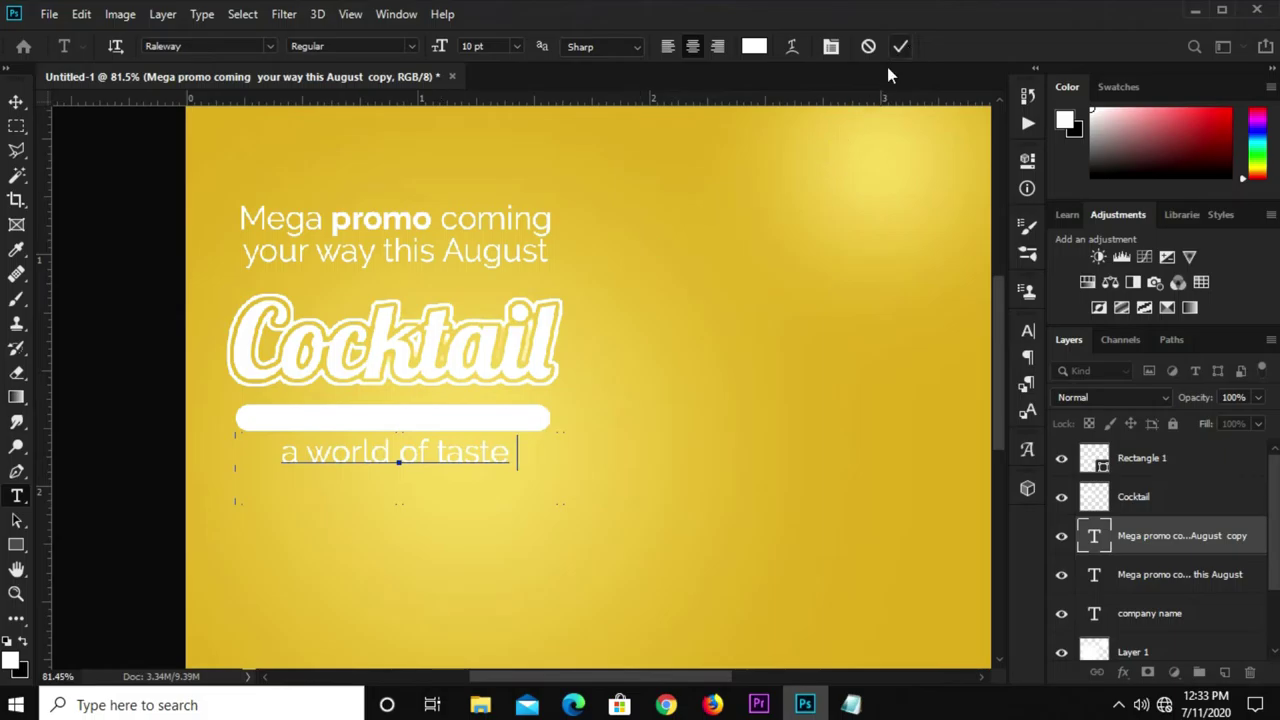
{"action": "key", "text": "ctrl+Return"}
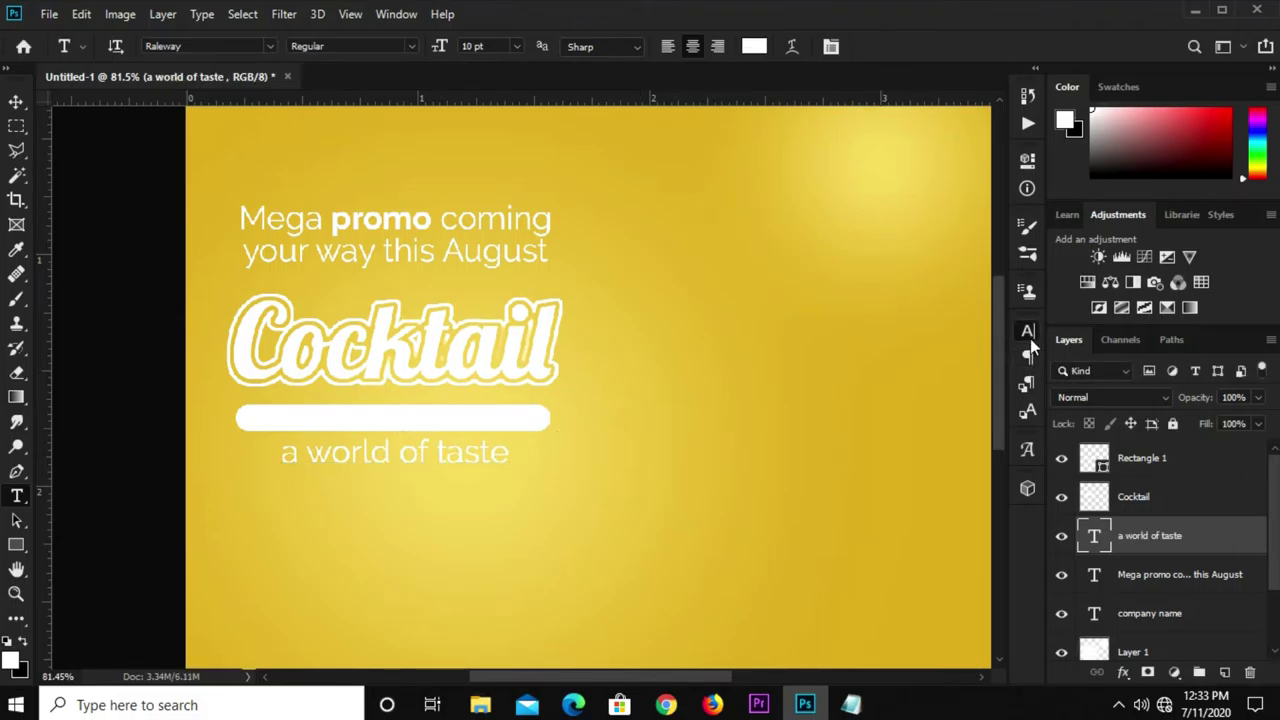
Colour the tagline darker gold #ca9e0a in the Character panel.
{"action": "left_click", "coordinate": [1028, 330]}
{"action": "left_click", "coordinate": [974, 438]}
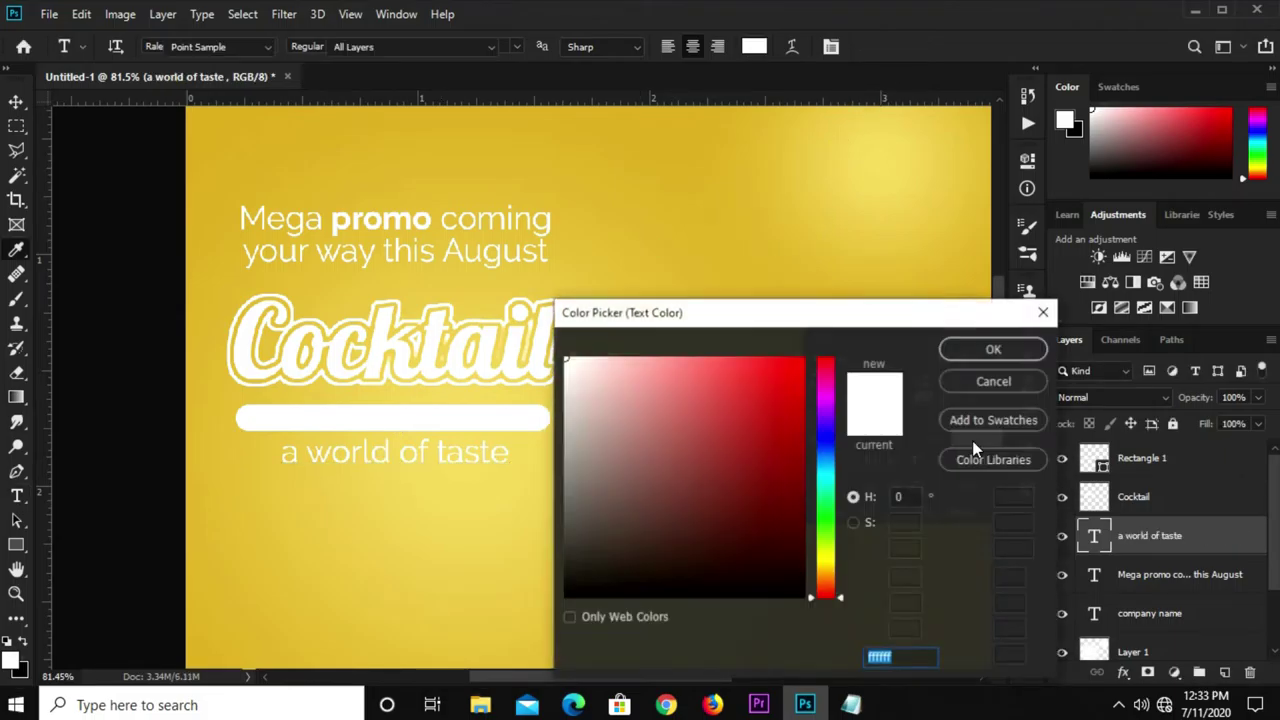
{"action": "left_click", "coordinate": [846, 246]}
{"action": "left_click", "coordinate": [792, 407]}
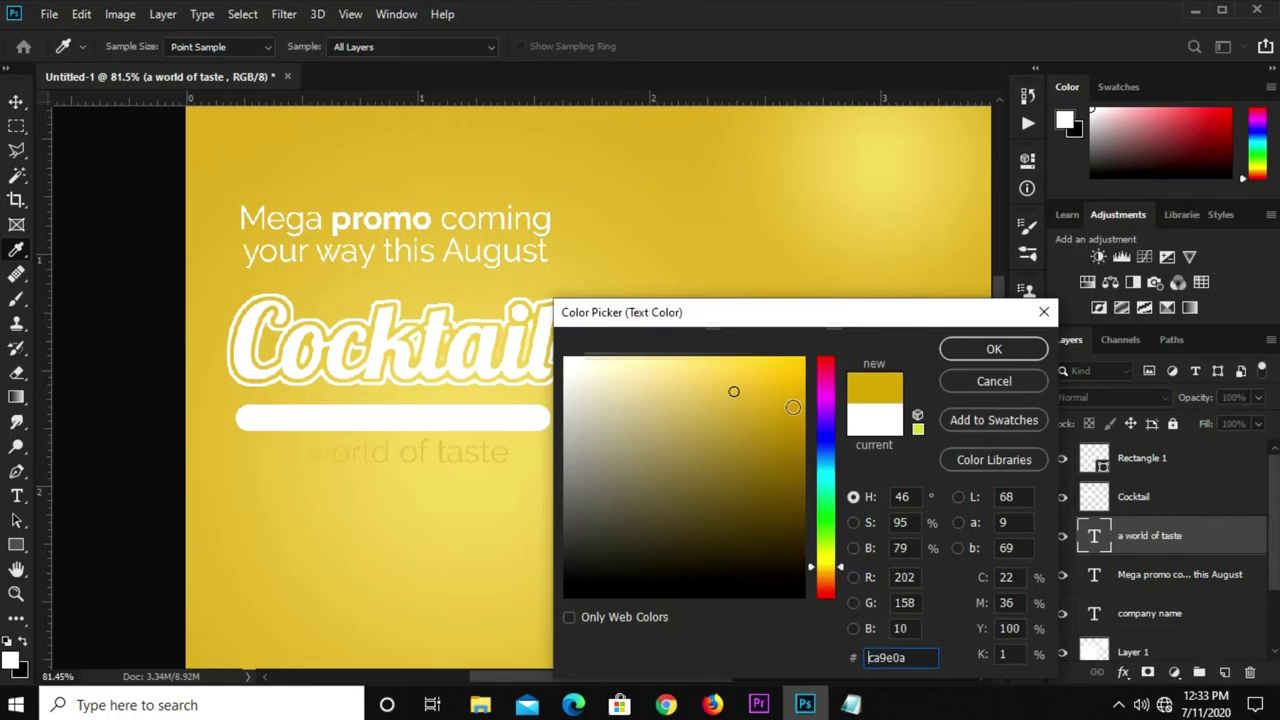
{"action": "left_click", "coordinate": [943, 351]}
{"action": "left_click", "coordinate": [966, 438]}
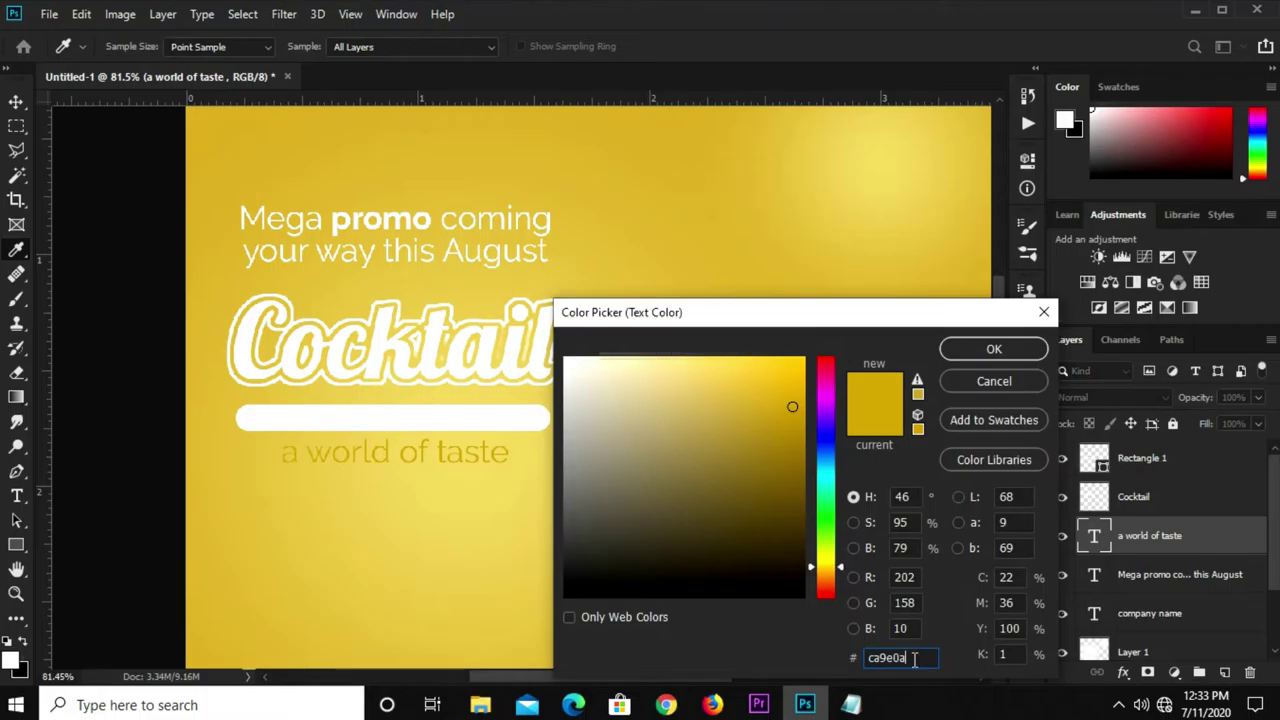
{"action": "left_click", "coordinate": [969, 347]}
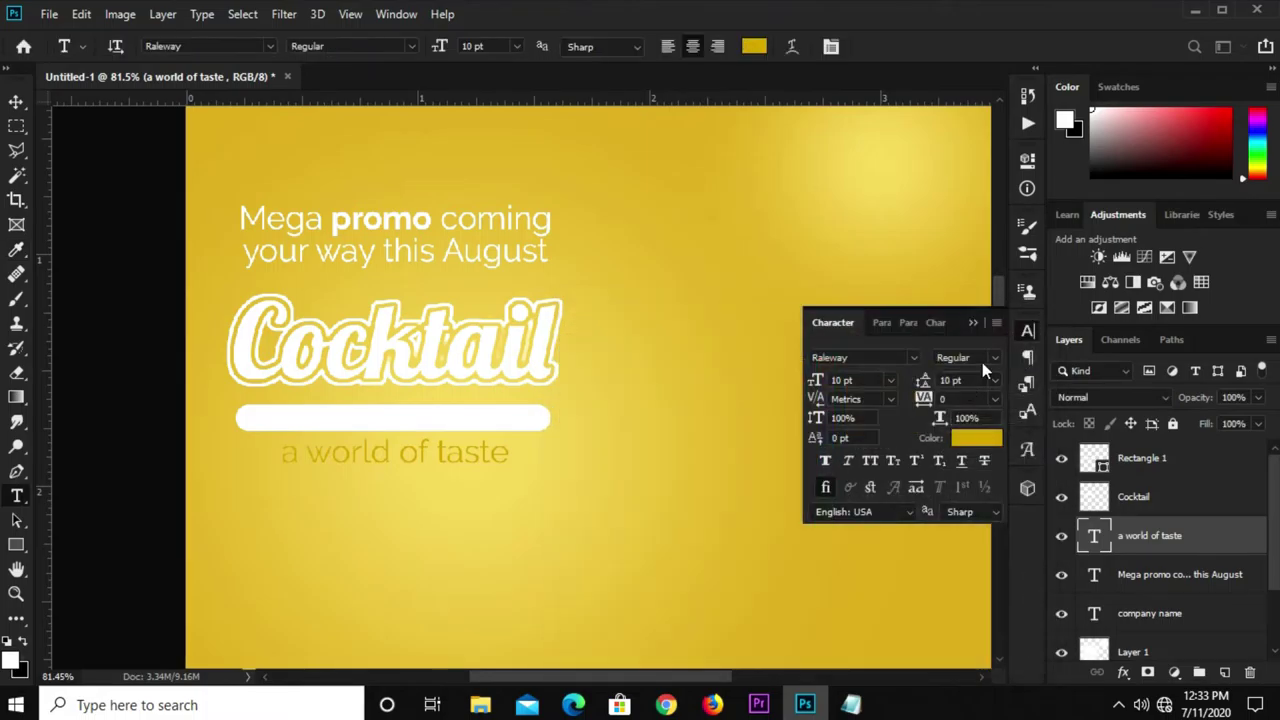
Set the tagline's font style to Raleway Bold.
{"action": "left_click", "coordinate": [990, 360]}
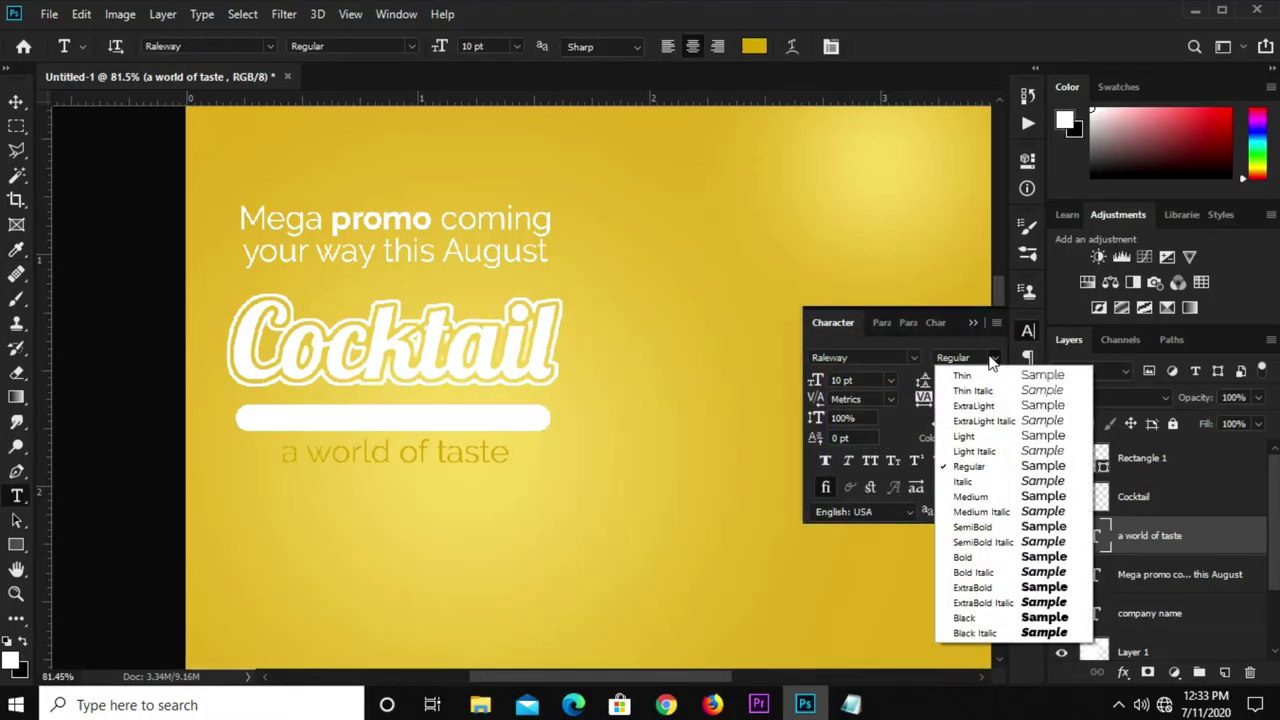
{"action": "left_click", "coordinate": [975, 557]}
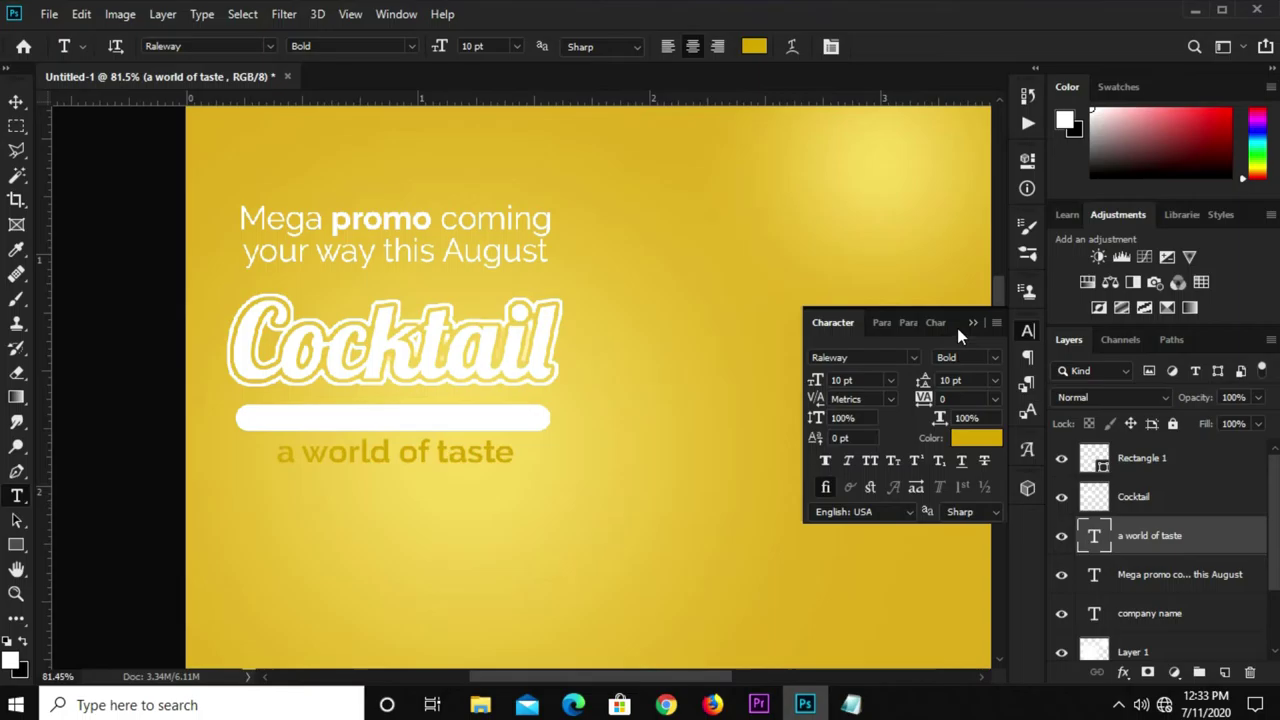
{"action": "left_click", "coordinate": [975, 322]}
Stack the tagline above Rectangle 1 and scale it down to about 94%.
{"action": "key", "text": "v"}
{"action": "left_click_drag", "start_coordinate": [451, 458], "coordinate": [440, 427]}
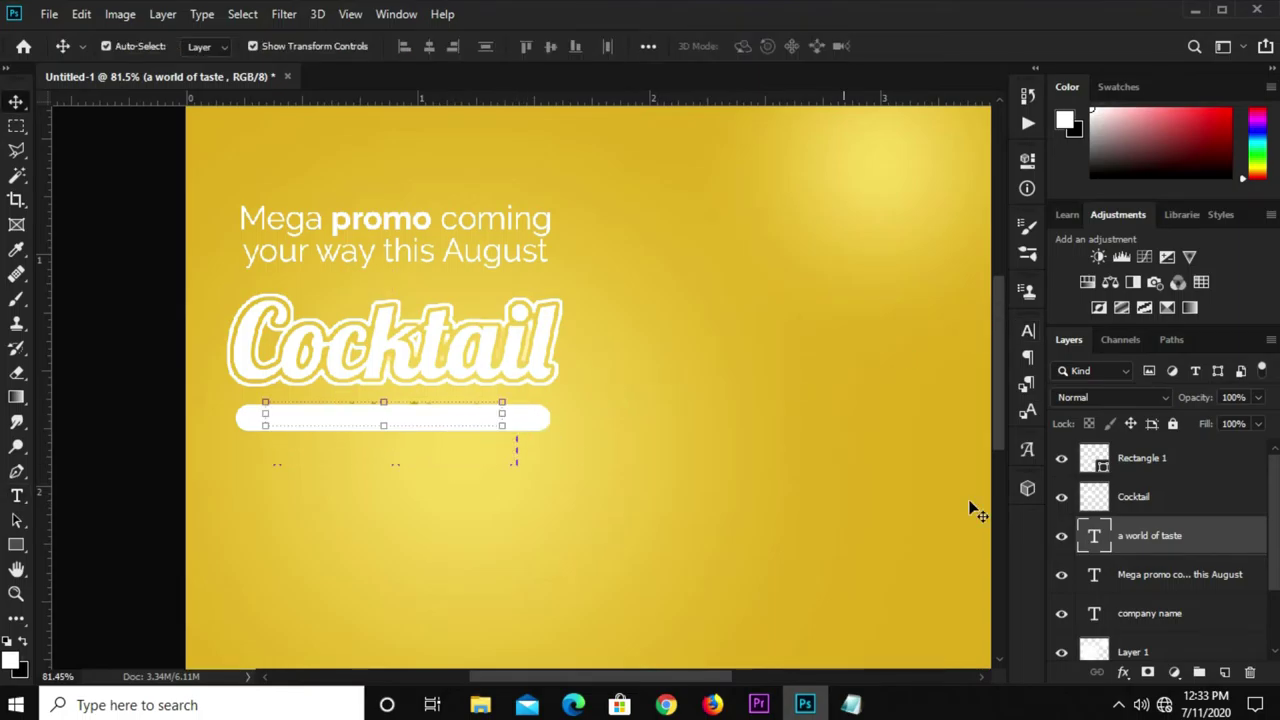
{"action": "left_click_drag", "start_coordinate": [1143, 540], "coordinate": [1143, 445]}
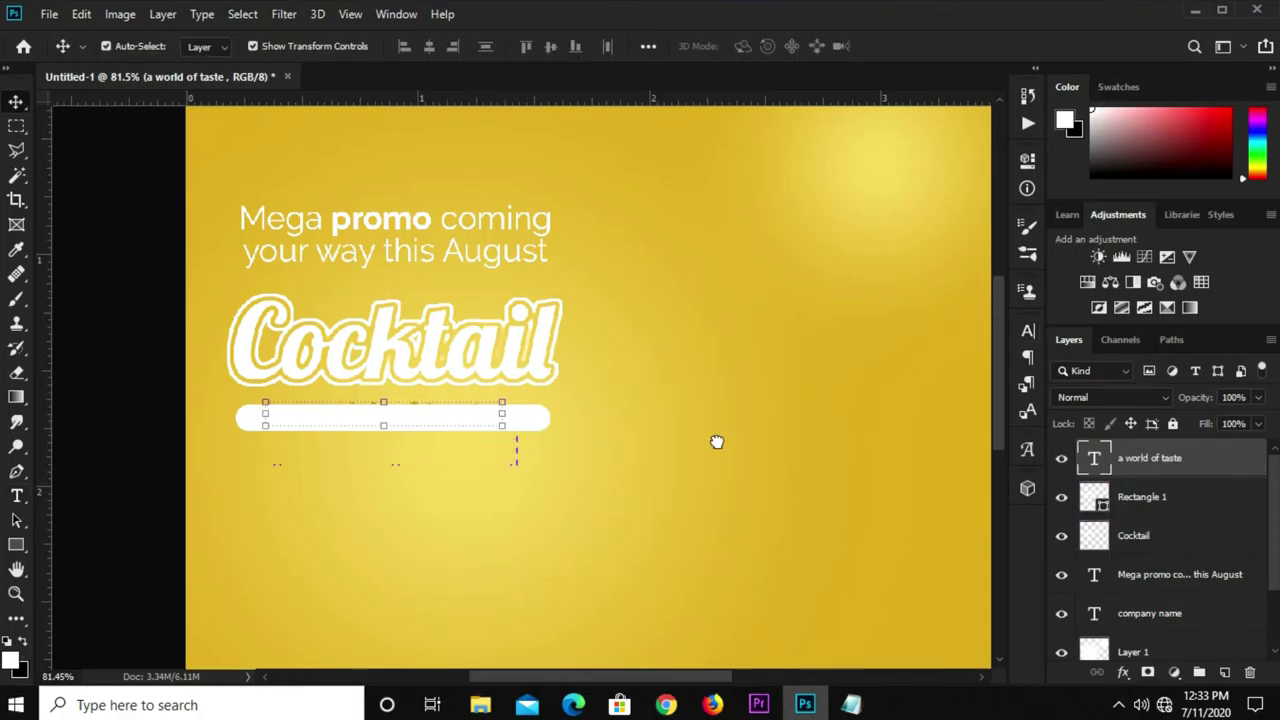
{"action": "scroll", "coordinate": [438, 413], "scroll_direction": "up", "scroll_amount": 2}
{"action": "key", "text": "ctrl+t"}
{"action": "scroll", "coordinate": [383, 374], "scroll_direction": "up", "scroll_amount": 1}
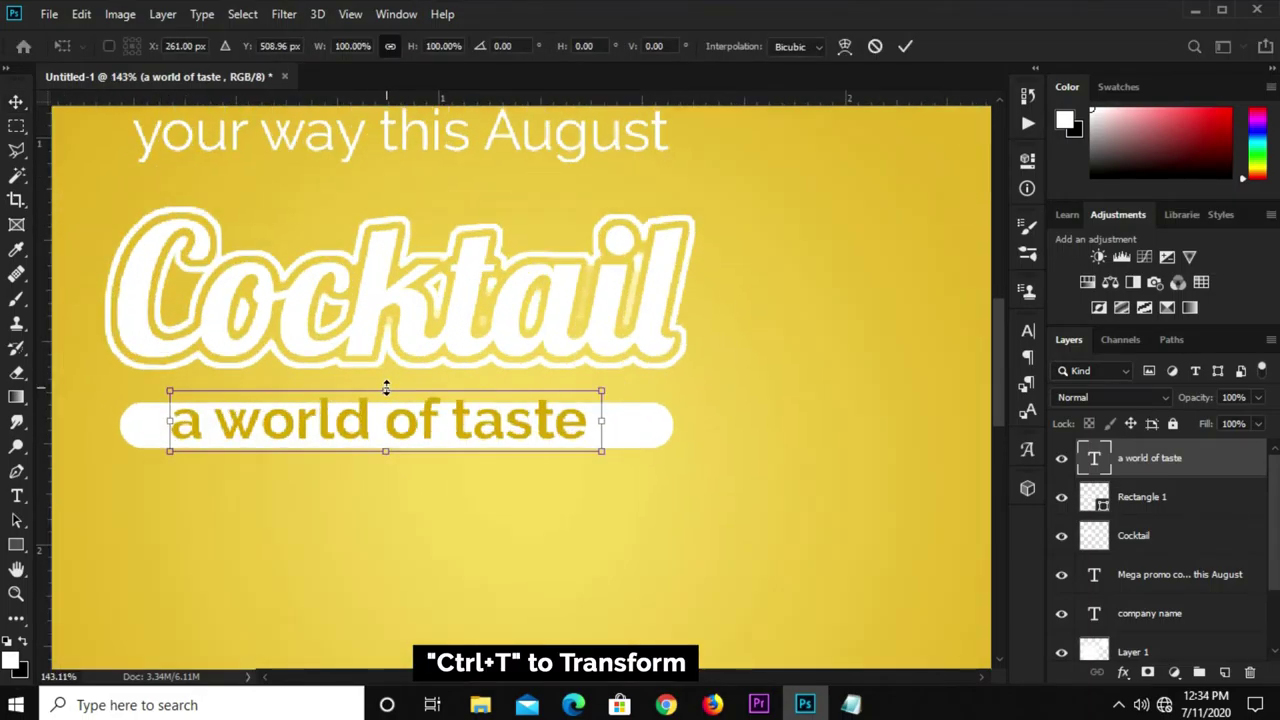
{"action": "left_click_drag", "start_coordinate": [386, 380], "coordinate": [390, 393]}
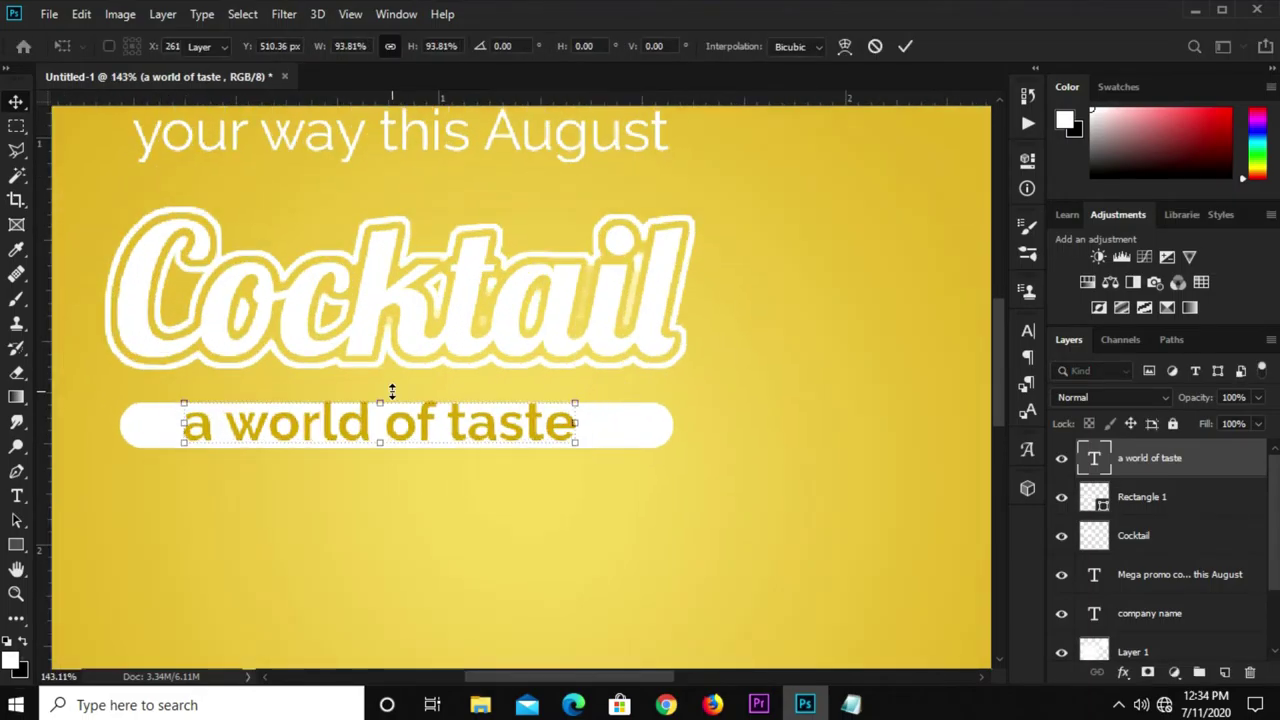
{"action": "key", "text": "Return"}
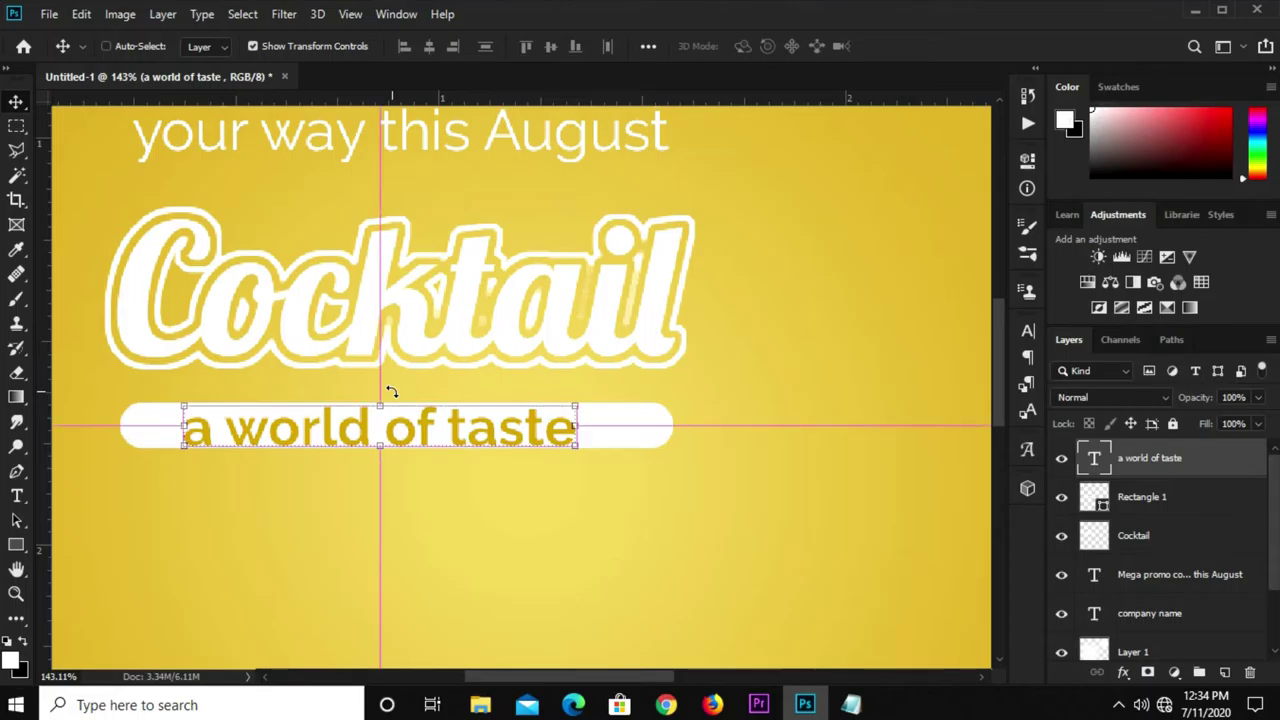
Stretch the white bar's bottom edge to make it slightly taller.
{"action": "key", "text": "ctrl+0"}
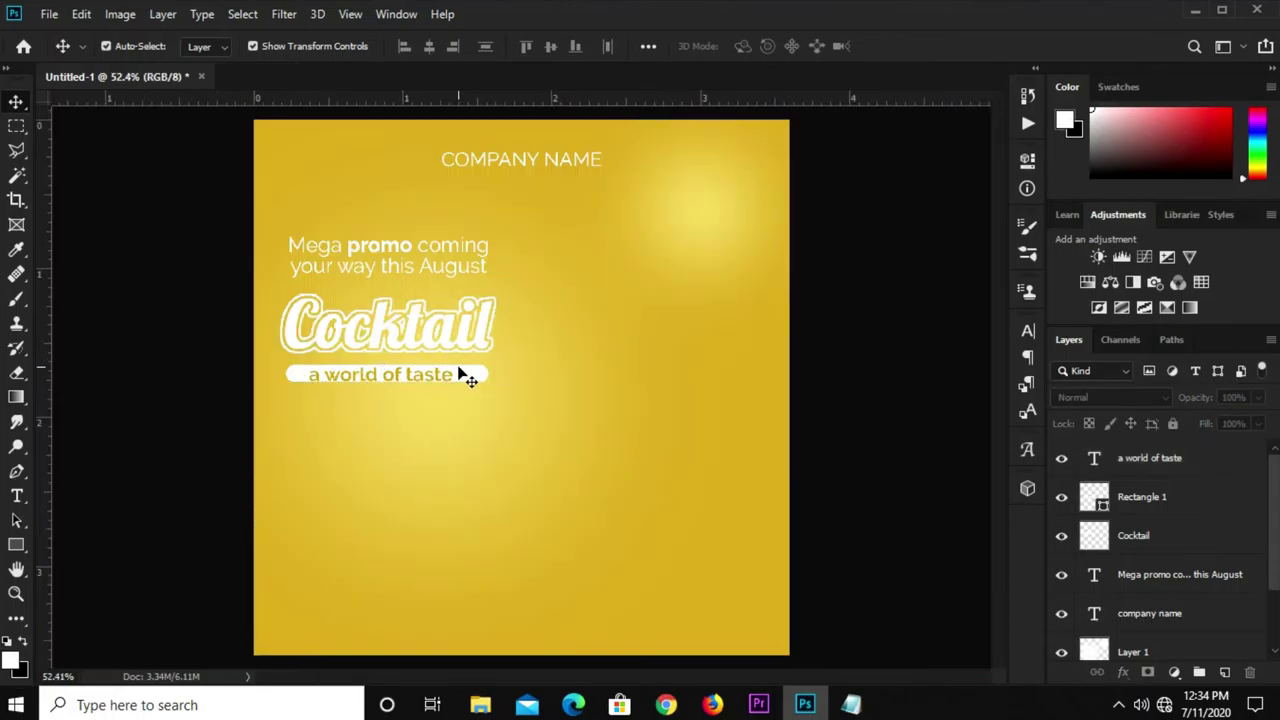
{"action": "left_click", "coordinate": [466, 376]}
{"action": "key", "text": "ctrl+h"}
{"action": "scroll", "coordinate": [368, 398], "scroll_direction": "up", "scroll_amount": 2}
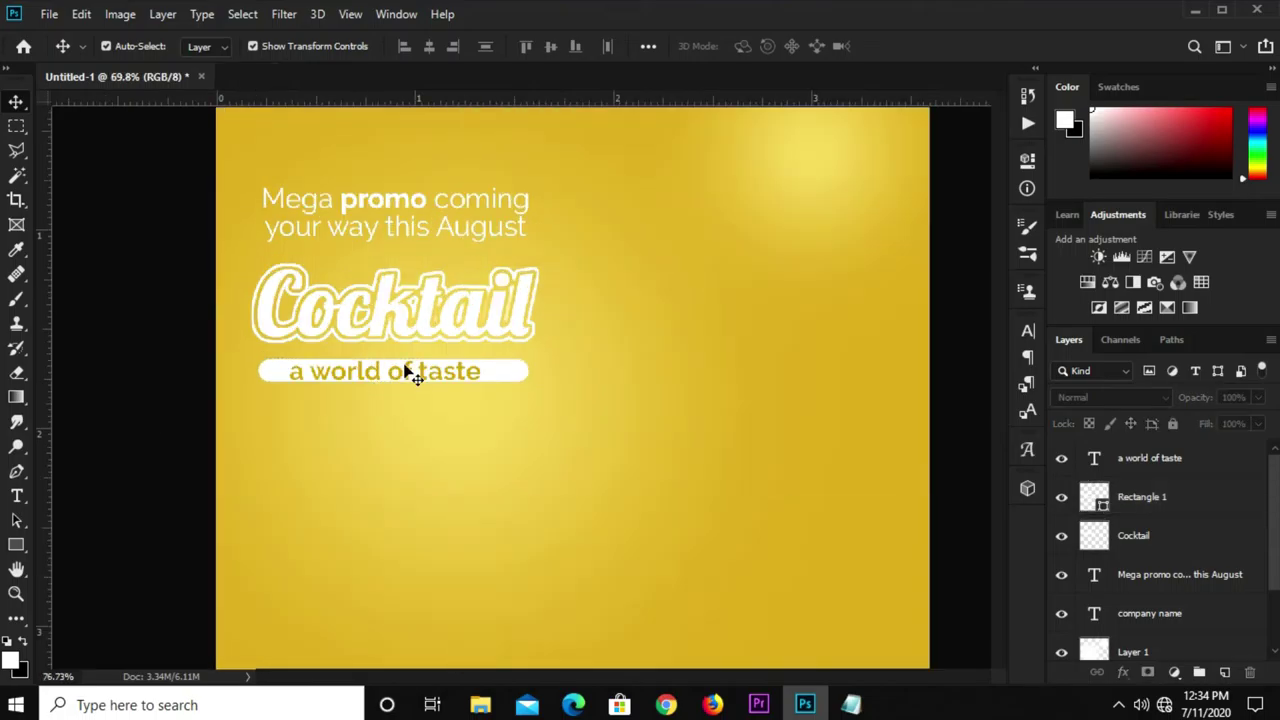
{"action": "scroll", "coordinate": [408, 371], "scroll_direction": "up", "scroll_amount": 1}
{"action": "key", "text": "ctrl+h"}
{"action": "scroll", "coordinate": [434, 397], "scroll_direction": "up", "scroll_amount": 3}
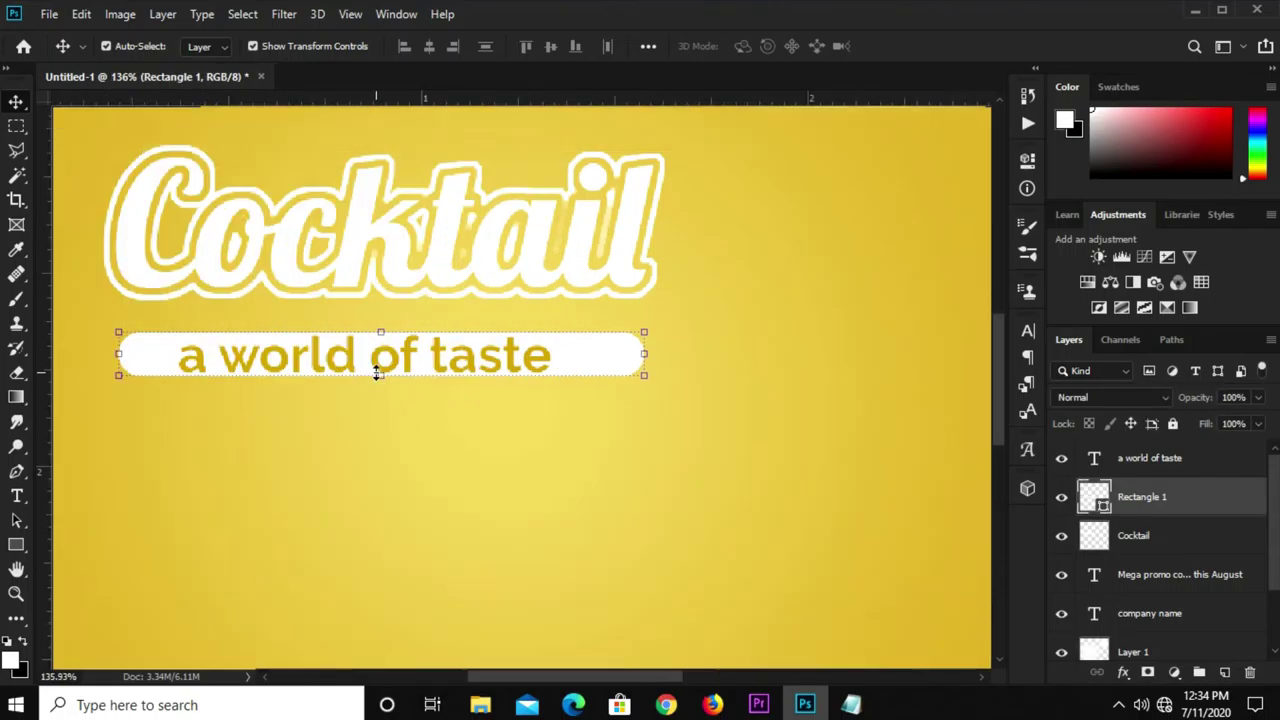
{"action": "left_click", "coordinate": [364, 378]}
{"action": "scroll", "coordinate": [364, 378], "scroll_direction": "up", "scroll_amount": 3}
{"action": "left_click_drag", "start_coordinate": [382, 376], "coordinate": [383, 381]}
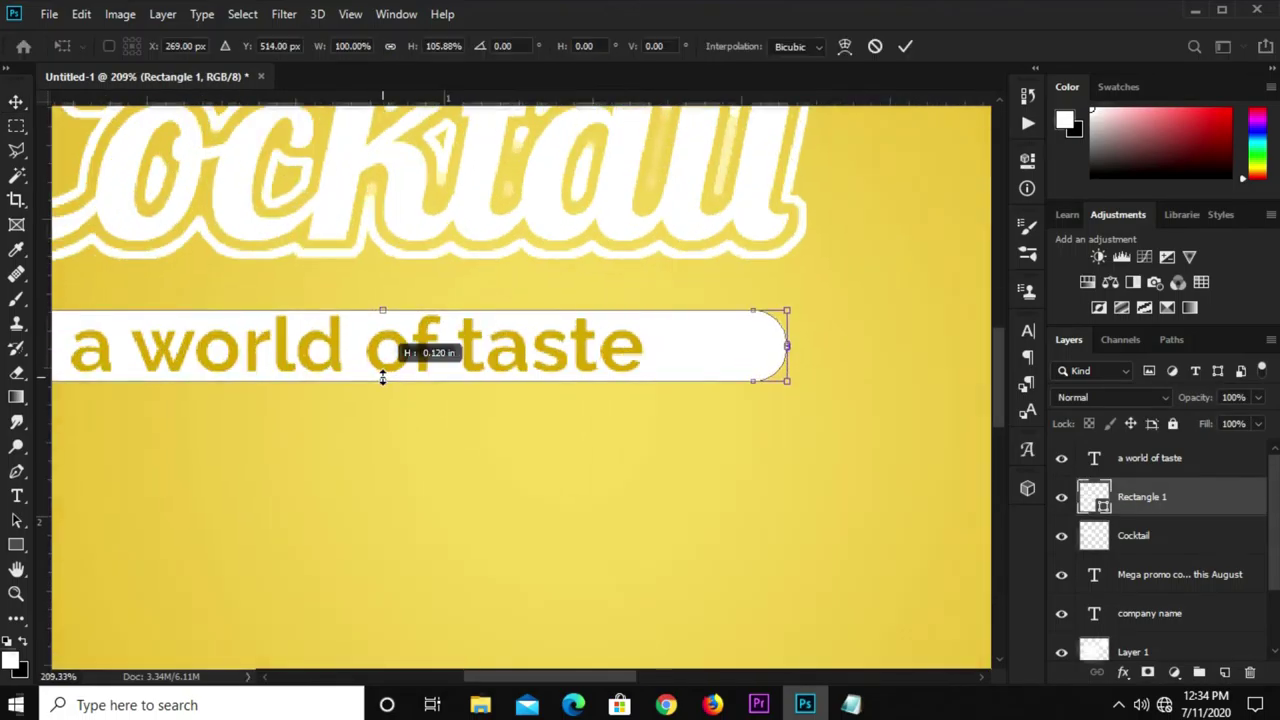
{"action": "key", "text": "Return"}
Reselect the tagline on the full poster view to centre it in the bar.
{"action": "left_click", "coordinate": [420, 355]}
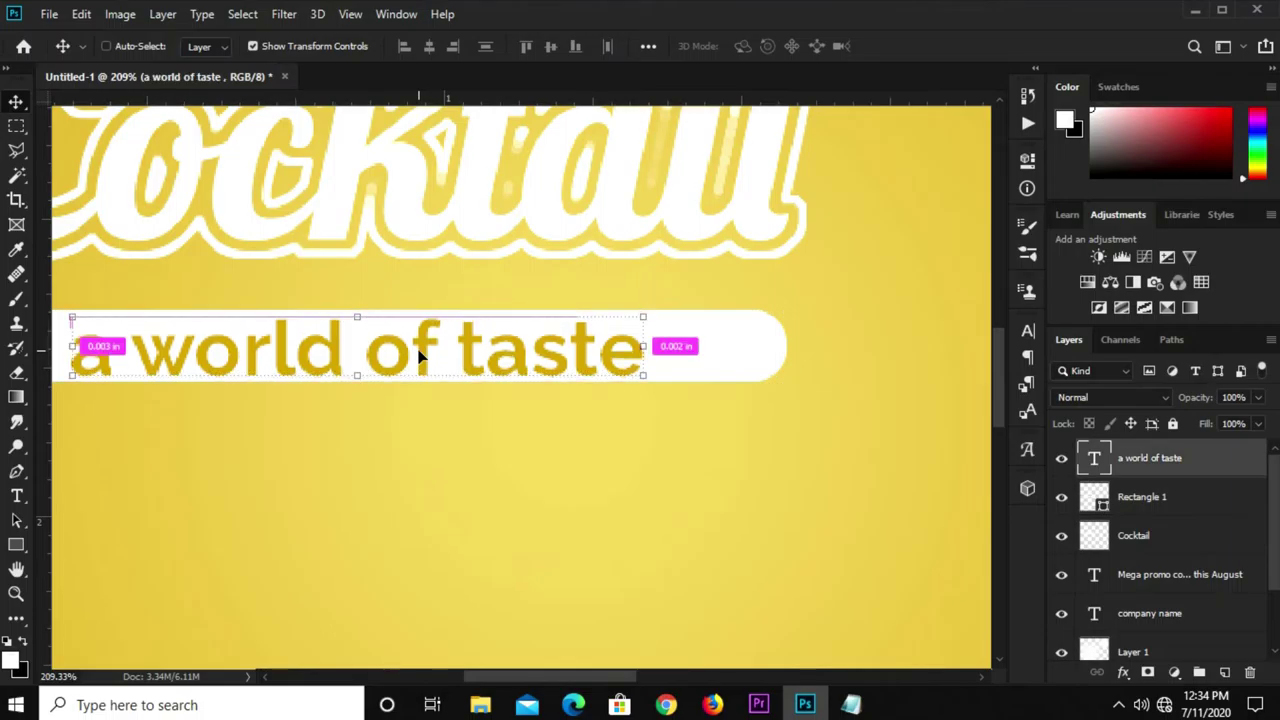
{"action": "key", "text": "ctrl+0"}
{"action": "left_click", "coordinate": [225, 398]}
{"action": "left_click", "coordinate": [337, 380]}
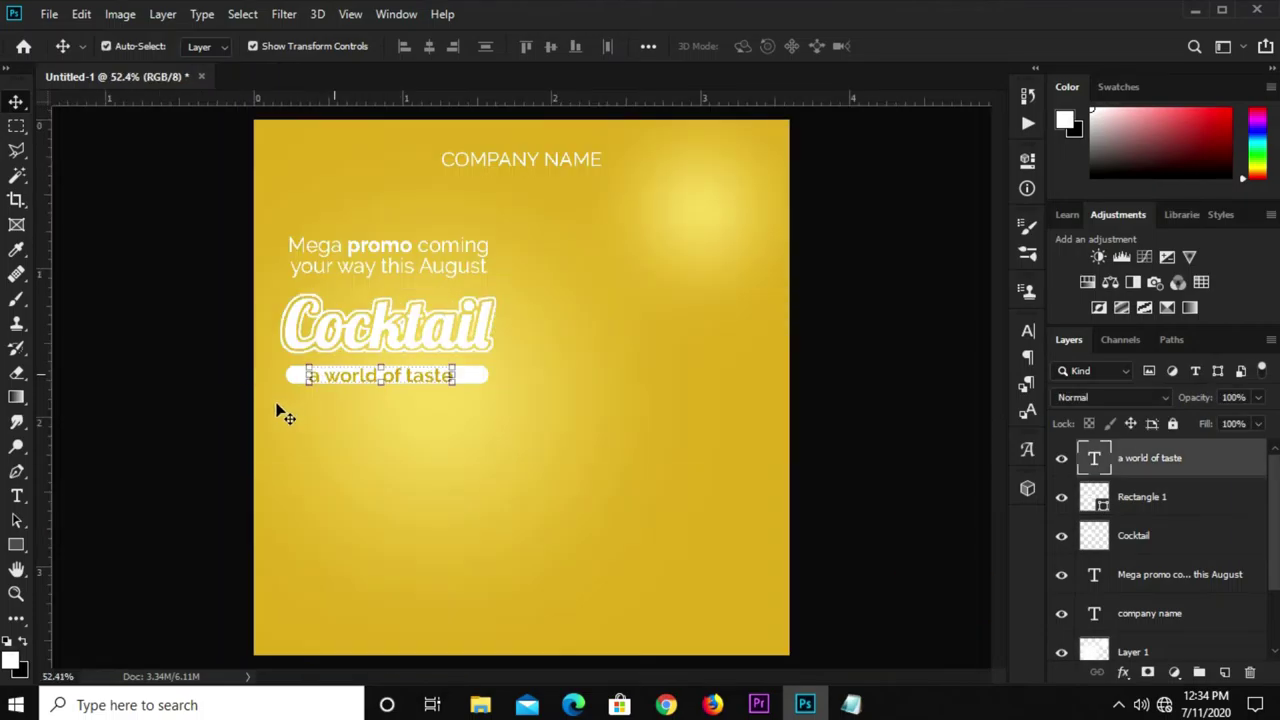
Open planet.psd from recent files and drag the Planet bottle onto the poster's right side.
{"action": "left_click", "coordinate": [221, 410]}
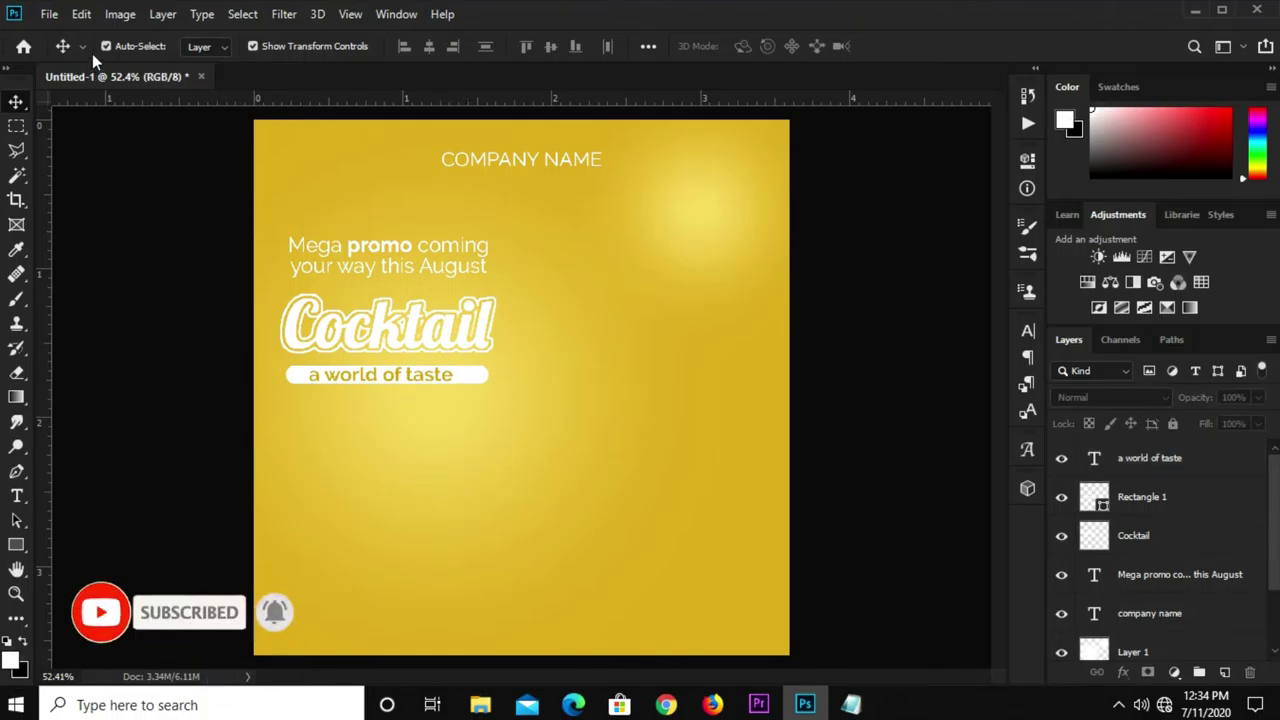
{"action": "left_click", "coordinate": [49, 14]}
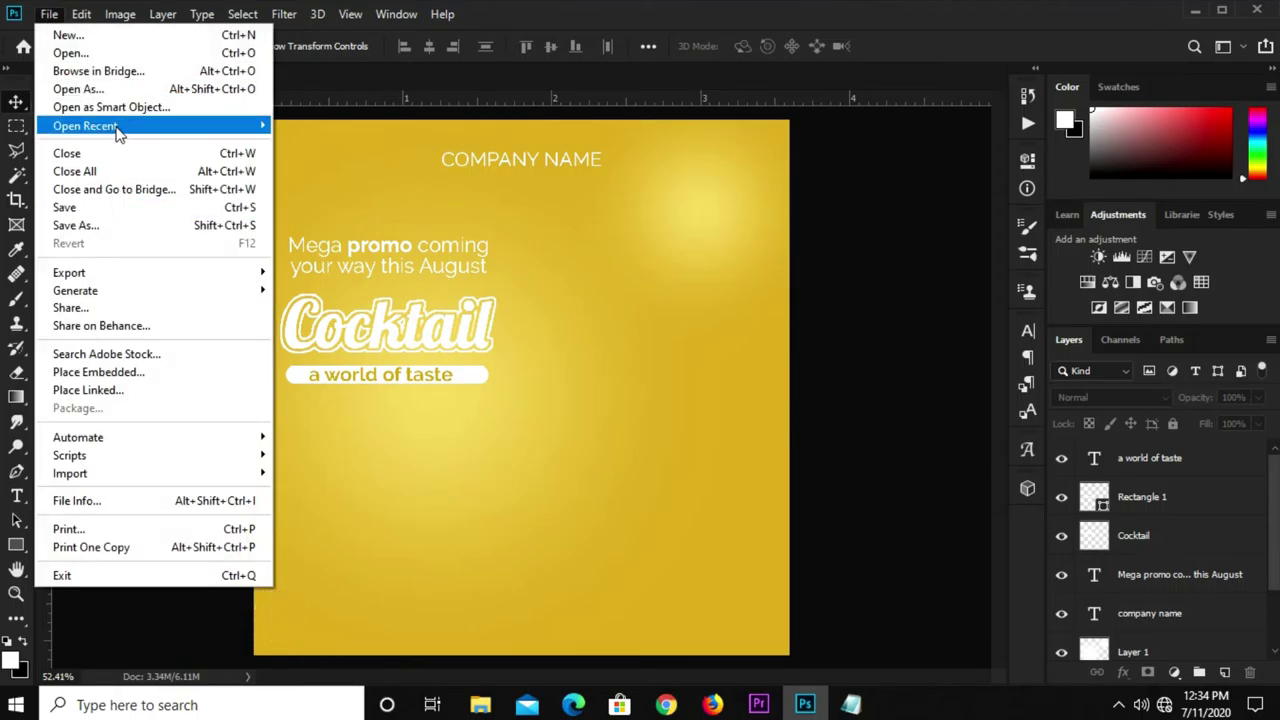
{"action": "mouse_move", "coordinate": [85, 126]}
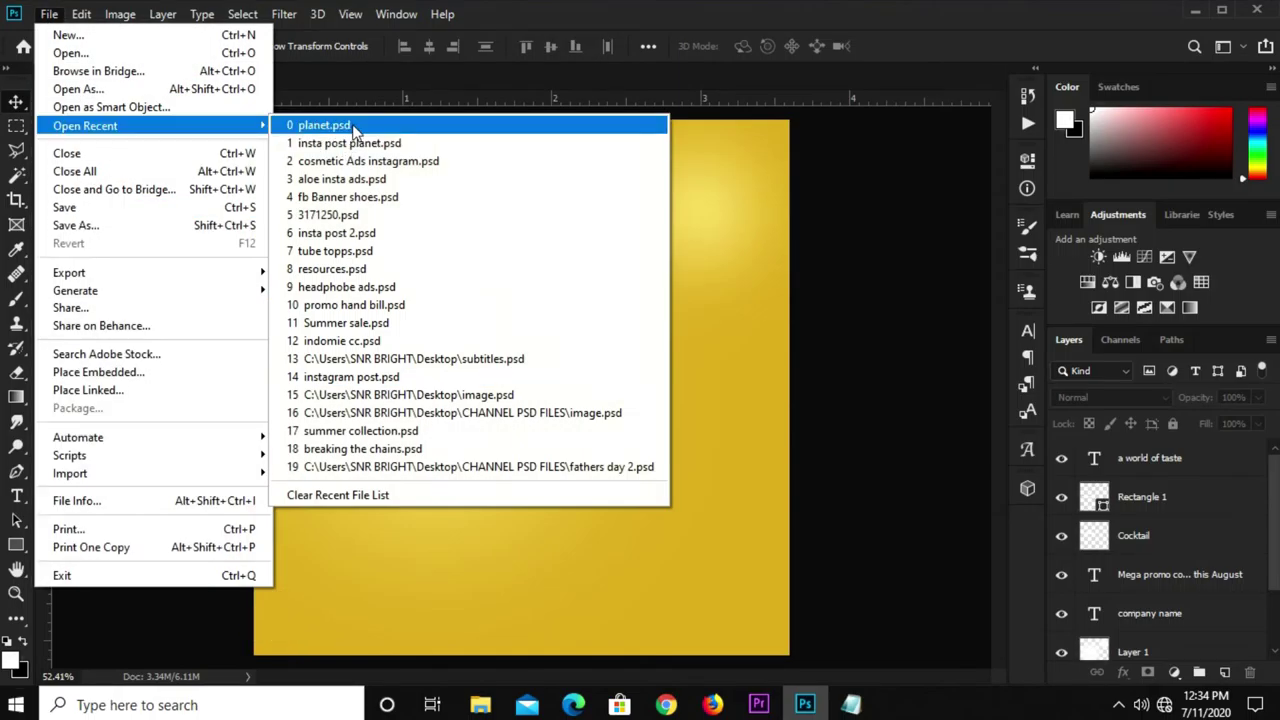
{"action": "left_click", "coordinate": [352, 128]}
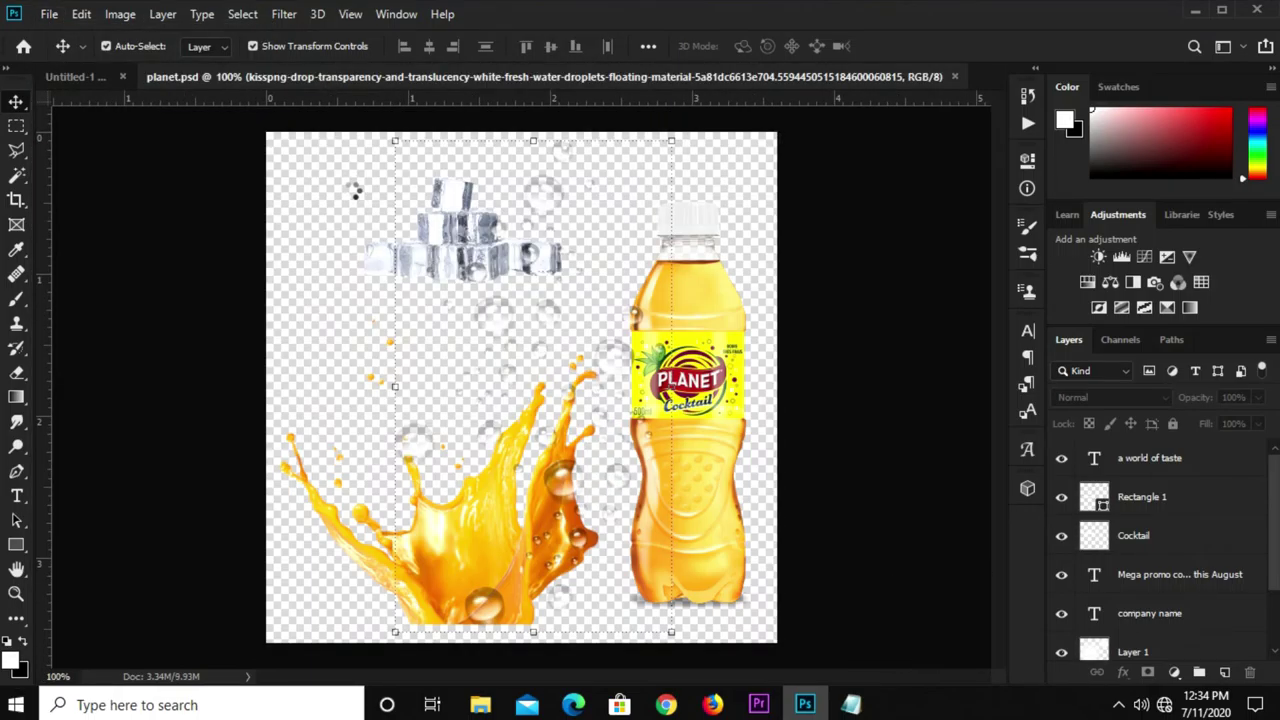
{"action": "mouse_move", "coordinate": [723, 423]}
{"action": "left_mouse_down"}
{"action": "mouse_move", "coordinate": [590, 395]}
{"action": "mouse_move", "coordinate": [147, 88]}
{"action": "mouse_move", "coordinate": [295, 194]}
{"action": "left_mouse_up"}
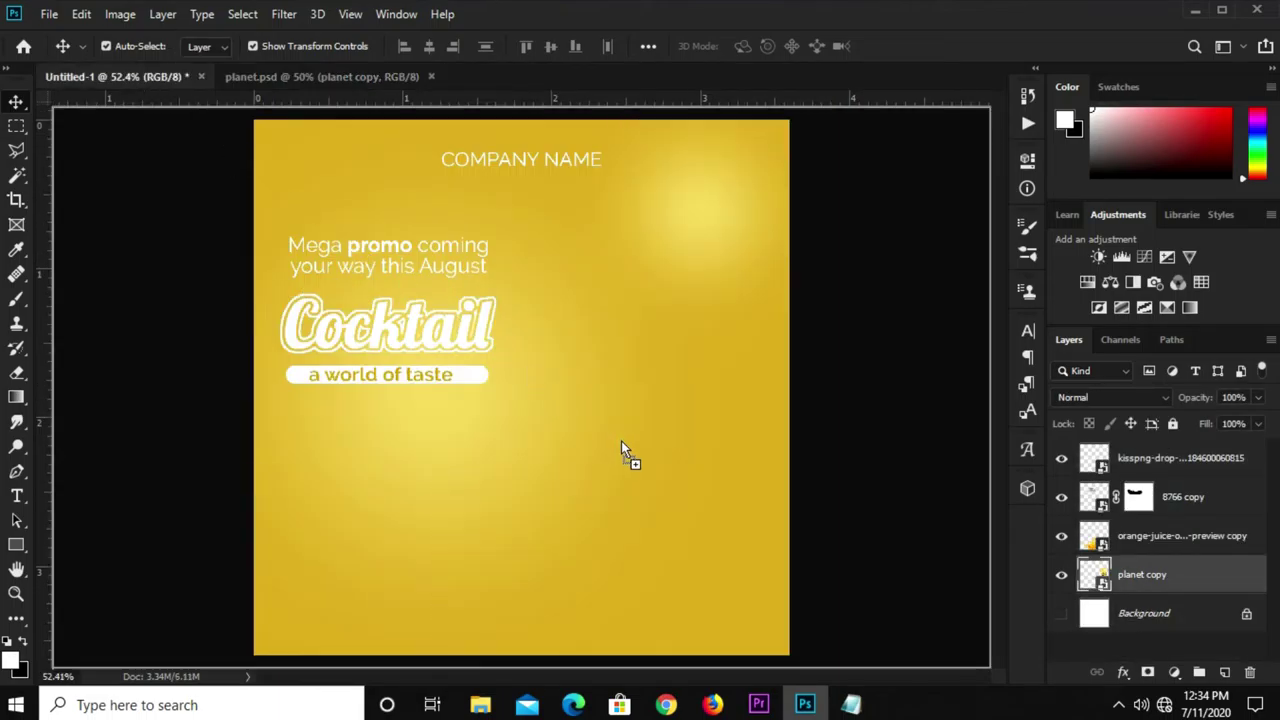
{"action": "mouse_move", "coordinate": [621, 441]}
{"action": "left_mouse_down"}
{"action": "mouse_move", "coordinate": [676, 429]}
{"action": "mouse_move", "coordinate": [676, 411]}
{"action": "mouse_move", "coordinate": [665, 414]}
{"action": "left_mouse_up"}
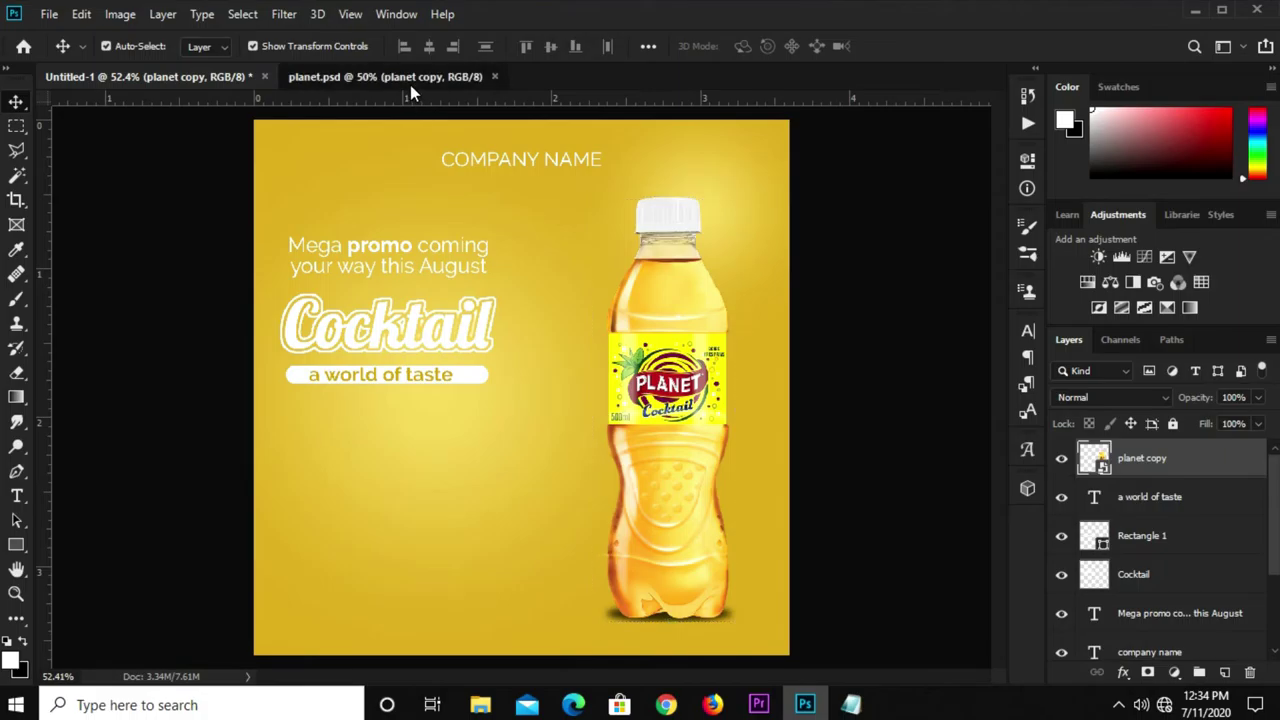
Drag the orange splash layer from planet.psd onto the poster, behind the bottle.
{"action": "left_click", "coordinate": [410, 80]}
{"action": "left_click", "coordinate": [443, 551]}
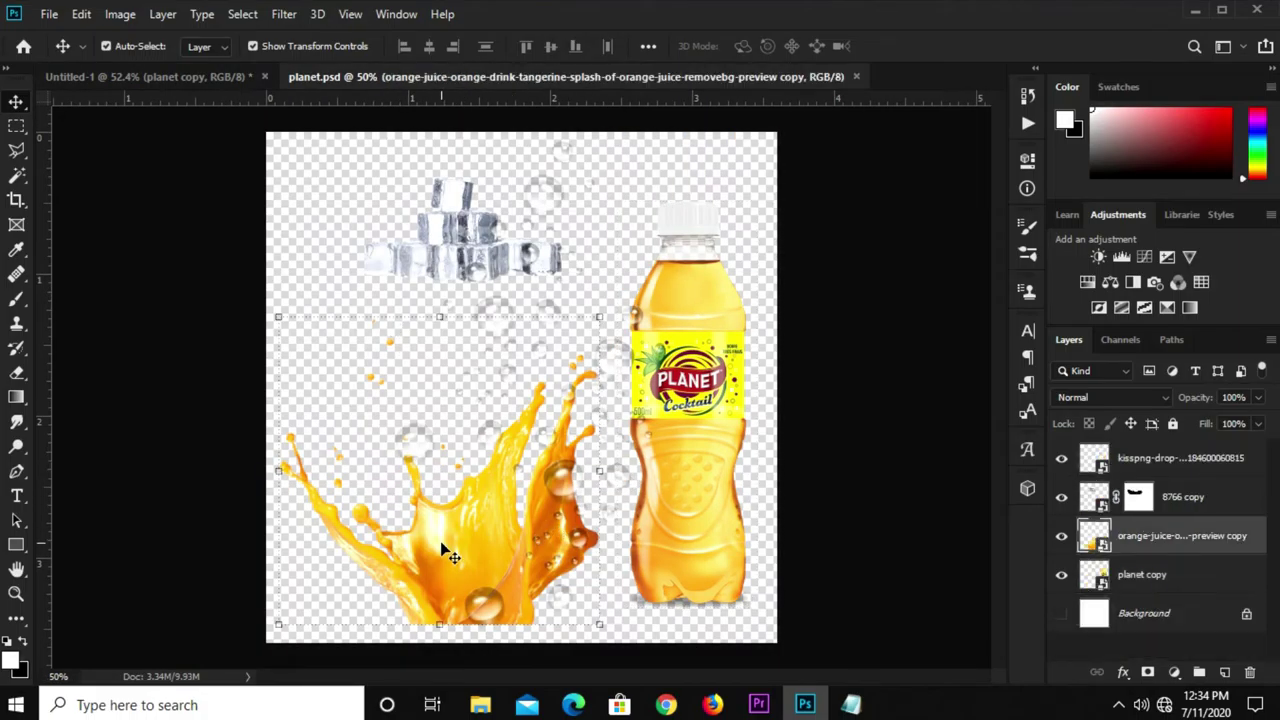
{"action": "left_click_drag", "start_coordinate": [448, 553], "coordinate": [140, 76]}
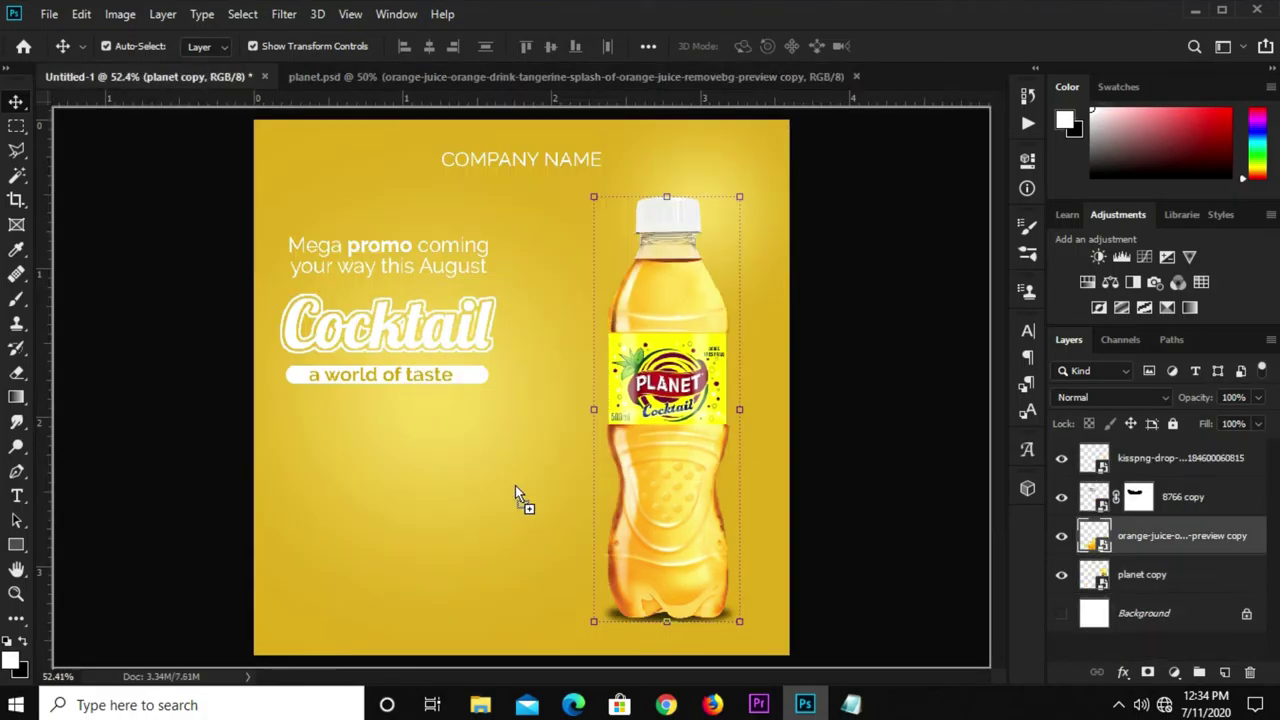
{"action": "left_click_drag", "start_coordinate": [140, 76], "coordinate": [519, 487]}
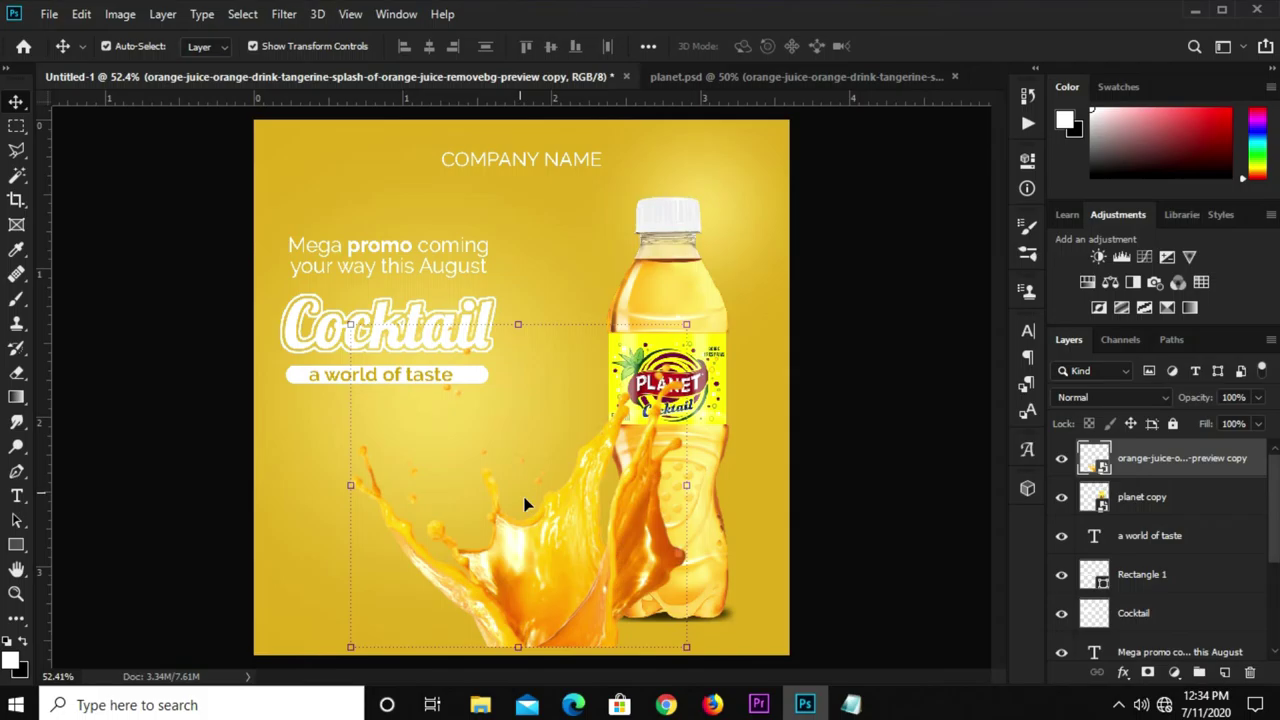
{"action": "left_click_drag", "start_coordinate": [523, 563], "coordinate": [640, 535]}
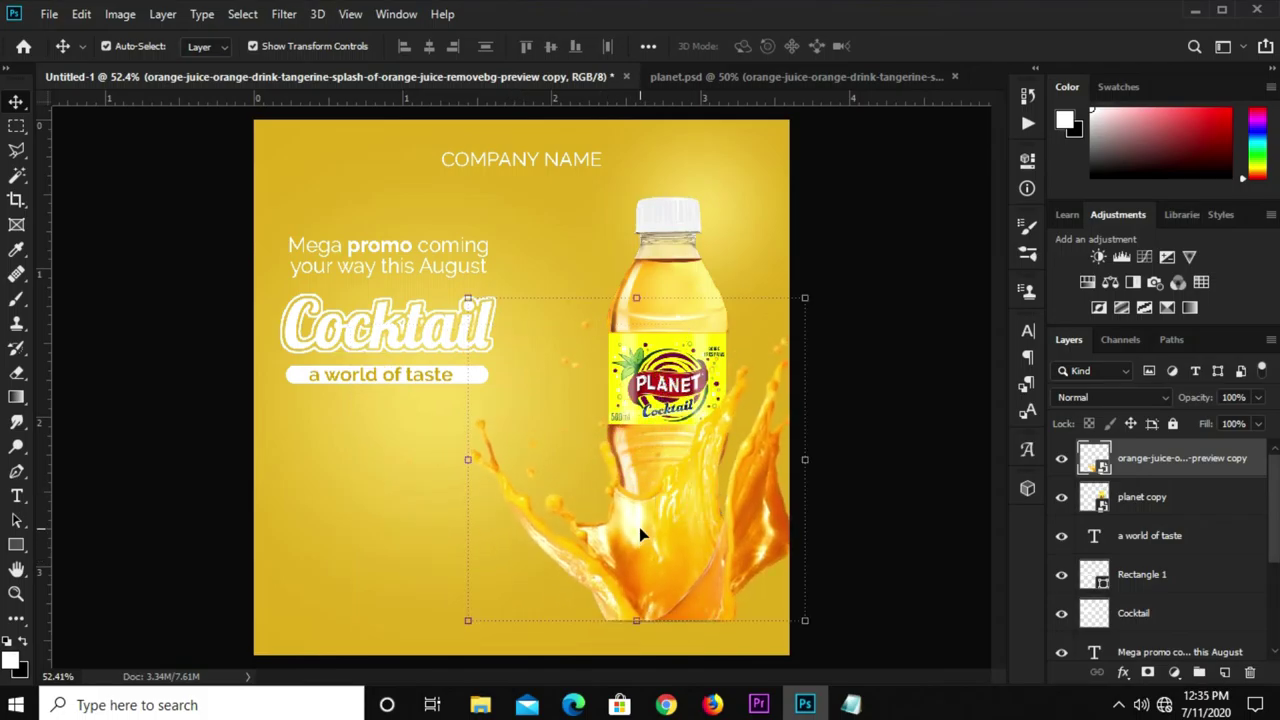
{"action": "left_click_drag", "start_coordinate": [1172, 468], "coordinate": [1168, 510]}
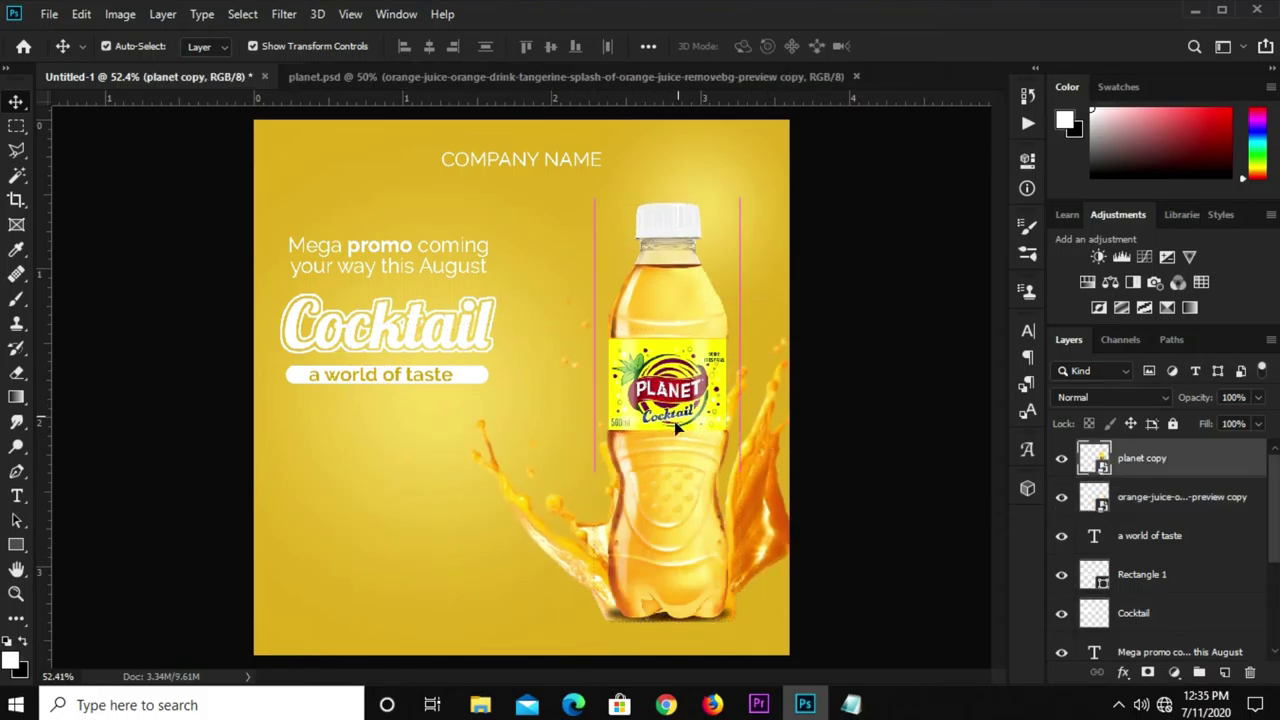
Fine-tune bottle and splash positions so the splash wraps the bottle's base.
{"action": "left_click_drag", "start_coordinate": [665, 370], "coordinate": [655, 386]}
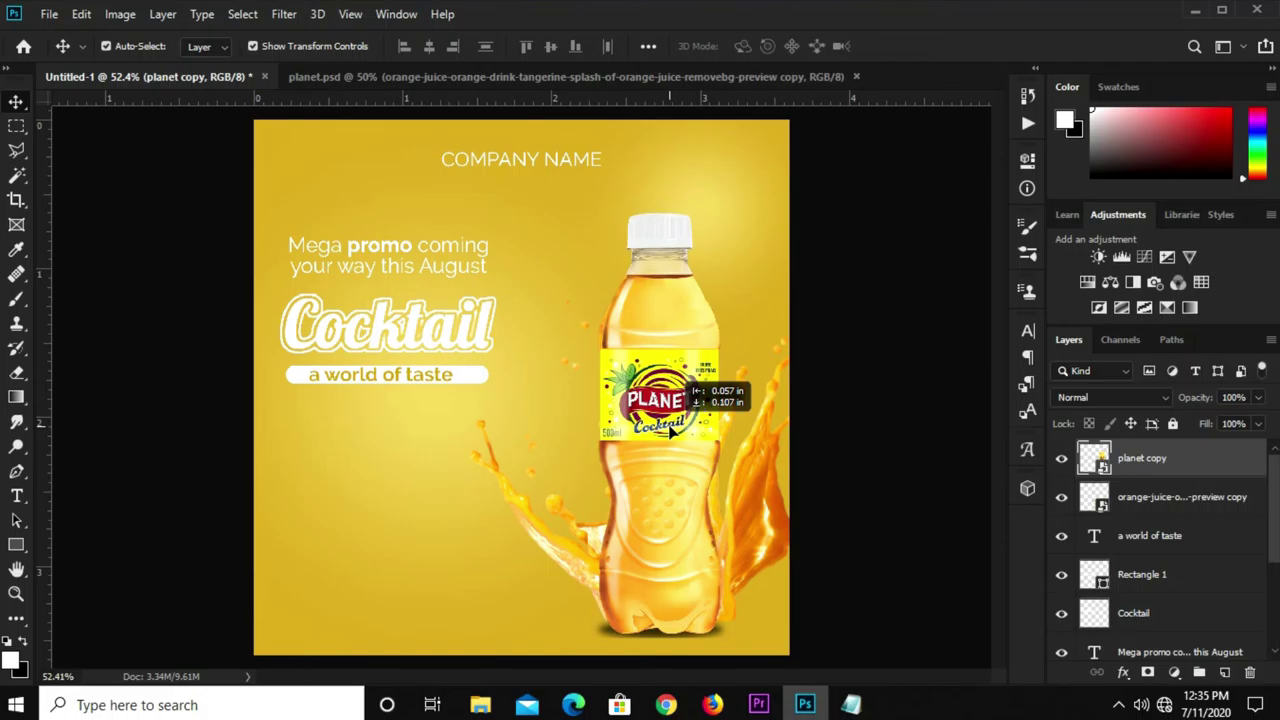
{"action": "left_click", "coordinate": [549, 537]}
{"action": "left_click", "coordinate": [568, 556]}
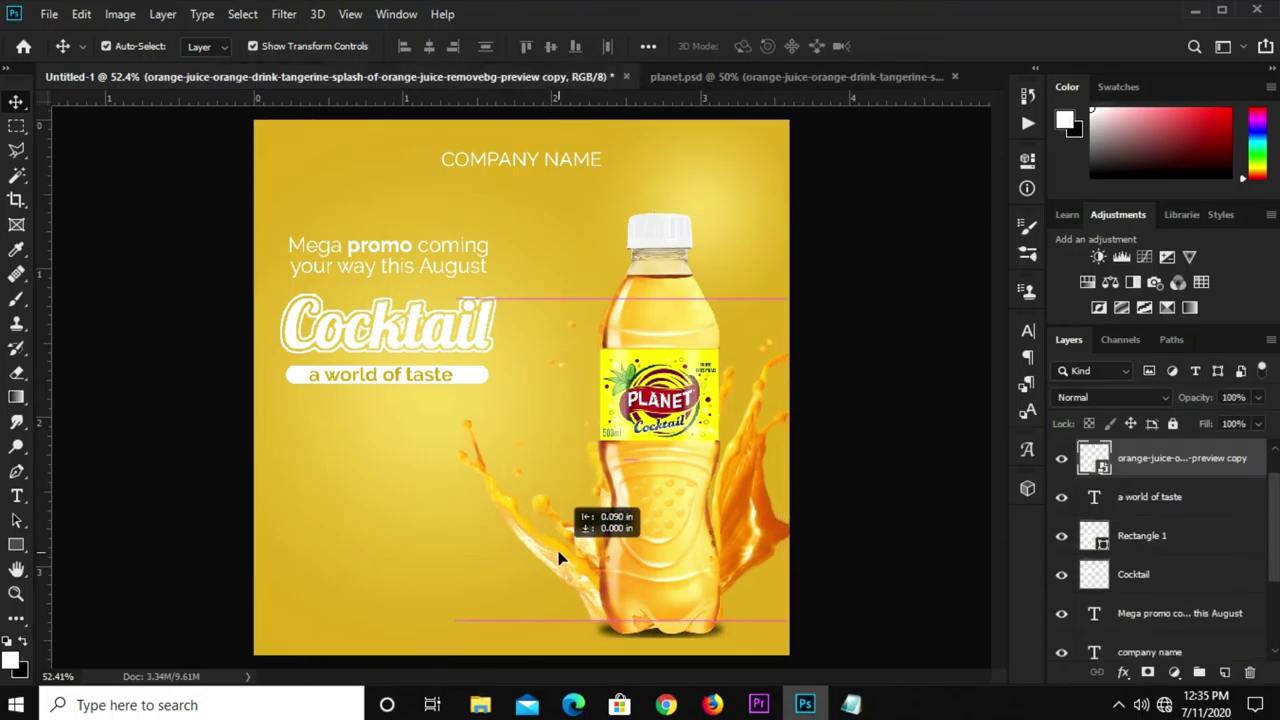
{"action": "left_click_drag", "start_coordinate": [566, 550], "coordinate": [571, 574]}
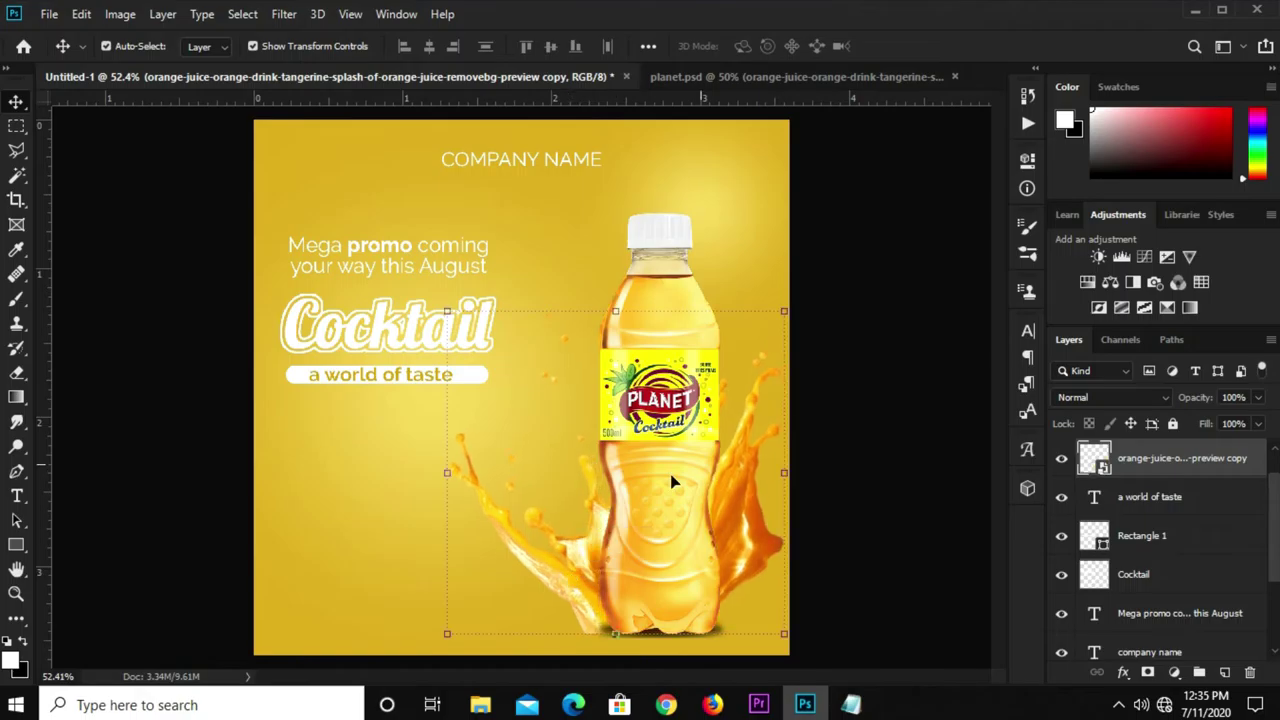
{"action": "left_click_drag", "start_coordinate": [670, 527], "coordinate": [654, 539]}
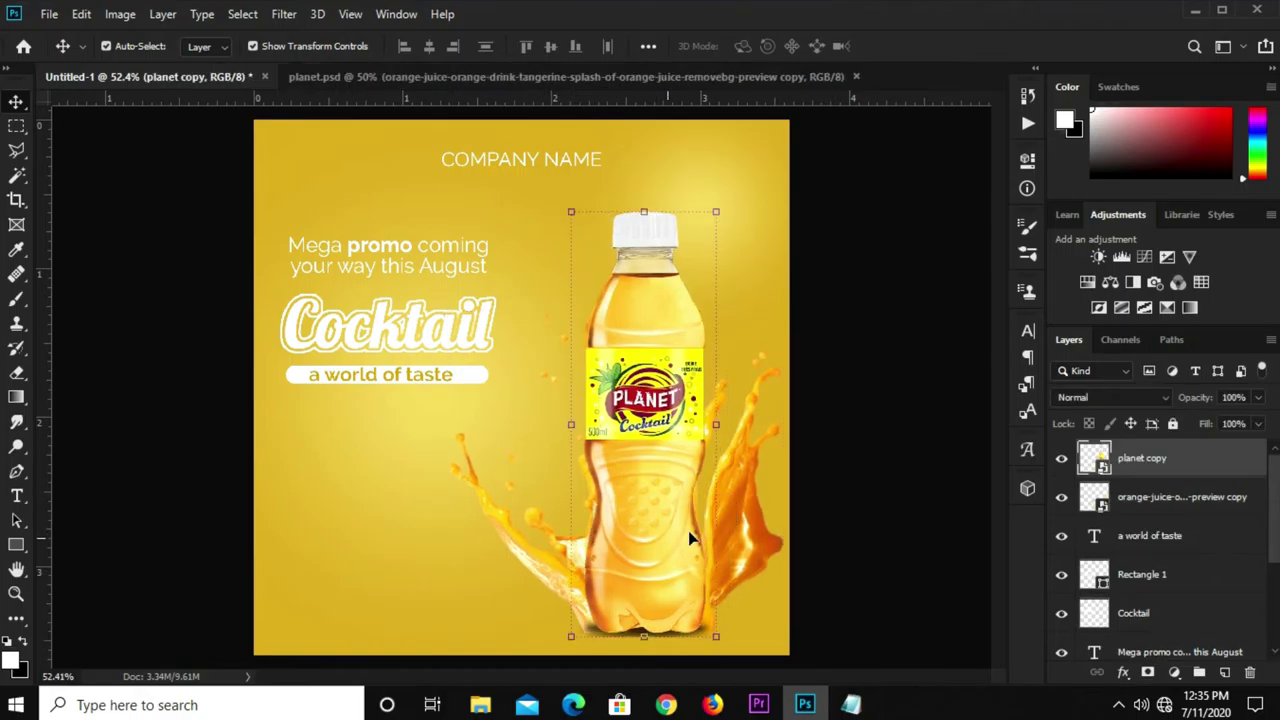
{"action": "left_click", "coordinate": [751, 525]}
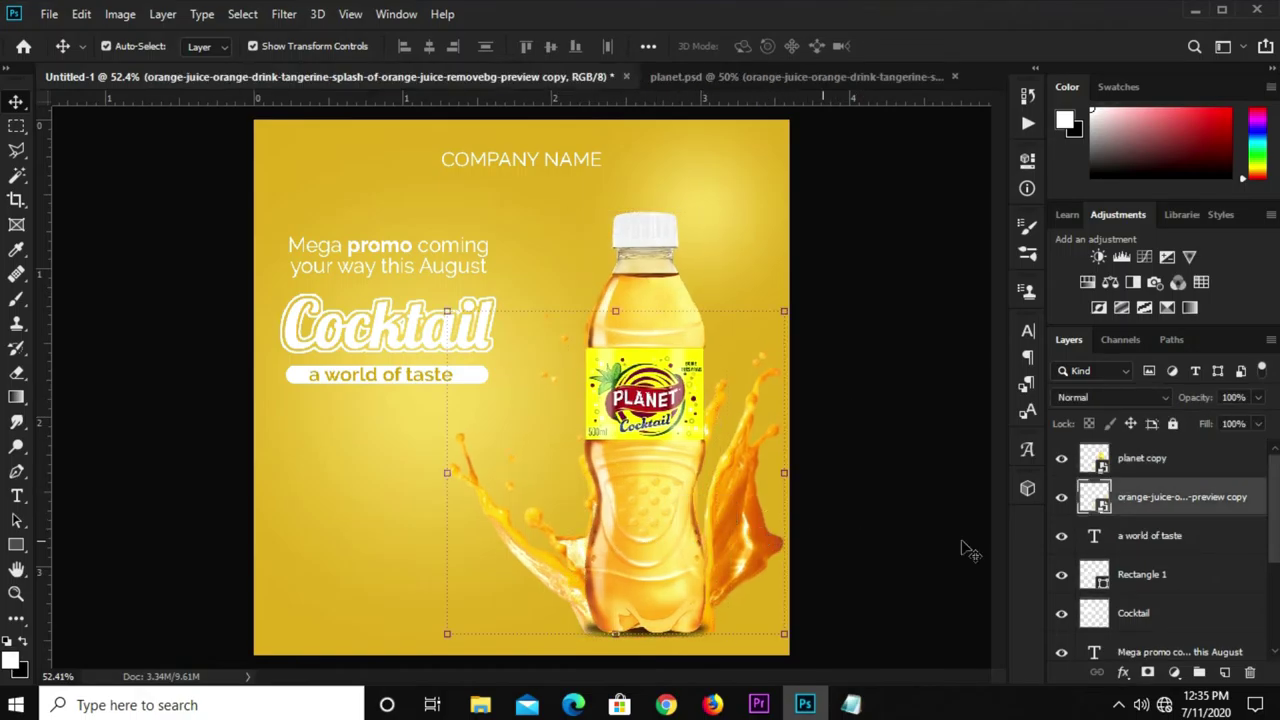
Add a layer mask to the splash and set black as the foreground colour.
{"action": "left_click", "coordinate": [1147, 674]}
{"action": "key", "text": "x"}
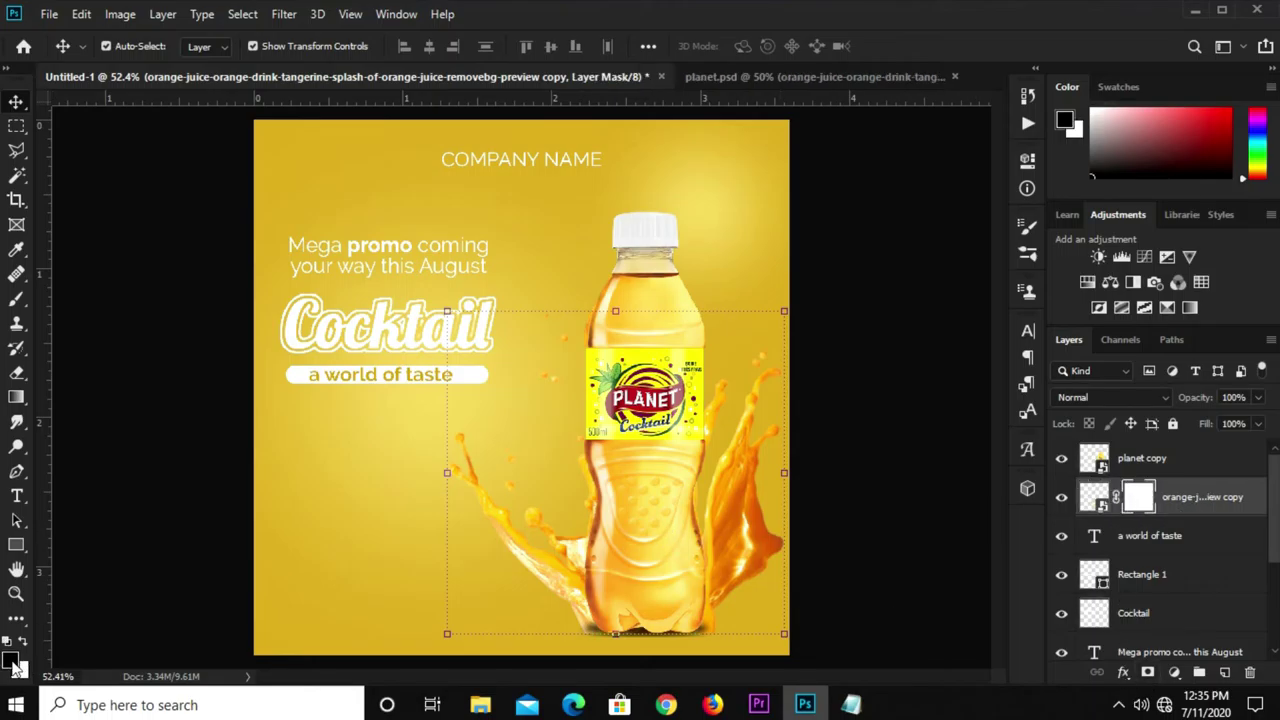
{"action": "left_click", "coordinate": [14, 663]}
{"action": "left_click", "coordinate": [924, 658]}
{"action": "left_click_drag", "start_coordinate": [924, 658], "coordinate": [862, 658]}
{"action": "left_click", "coordinate": [975, 382]}
Choose the Gradient tool with a Foreground to Transparent gradient.
{"action": "left_click", "coordinate": [16, 397]}
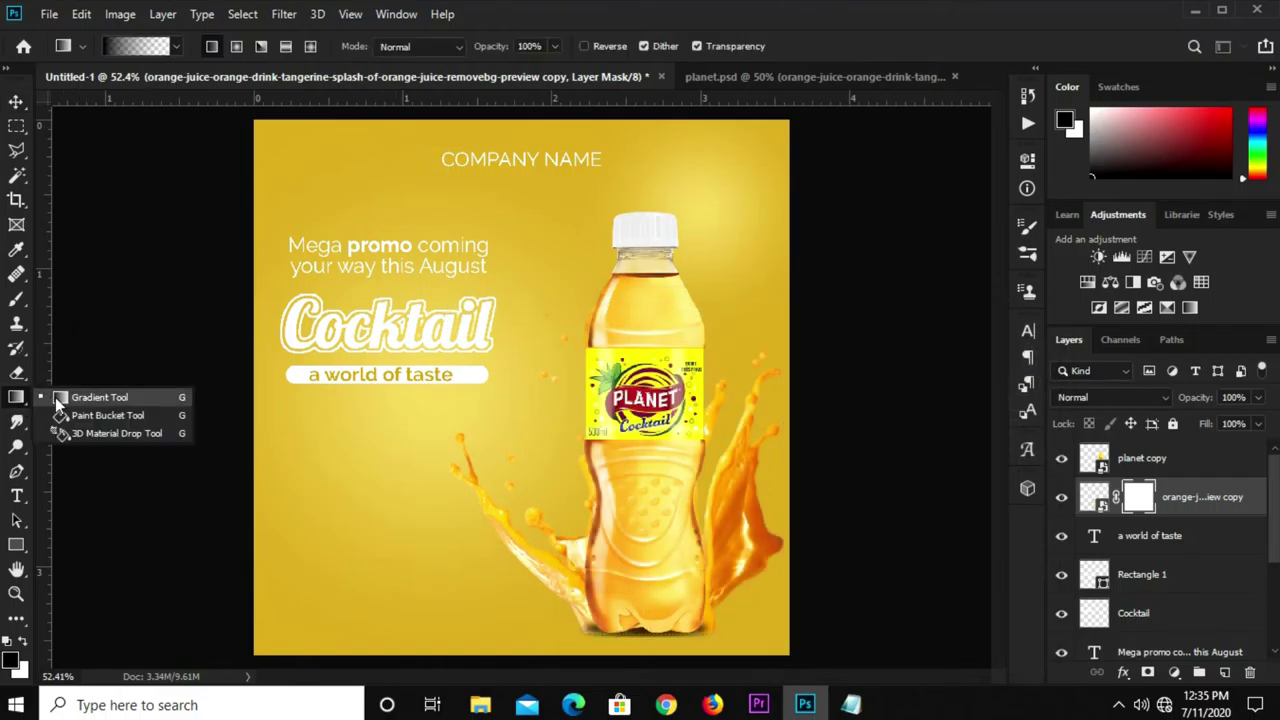
{"action": "left_click", "coordinate": [55, 397]}
{"action": "left_click", "coordinate": [158, 47]}
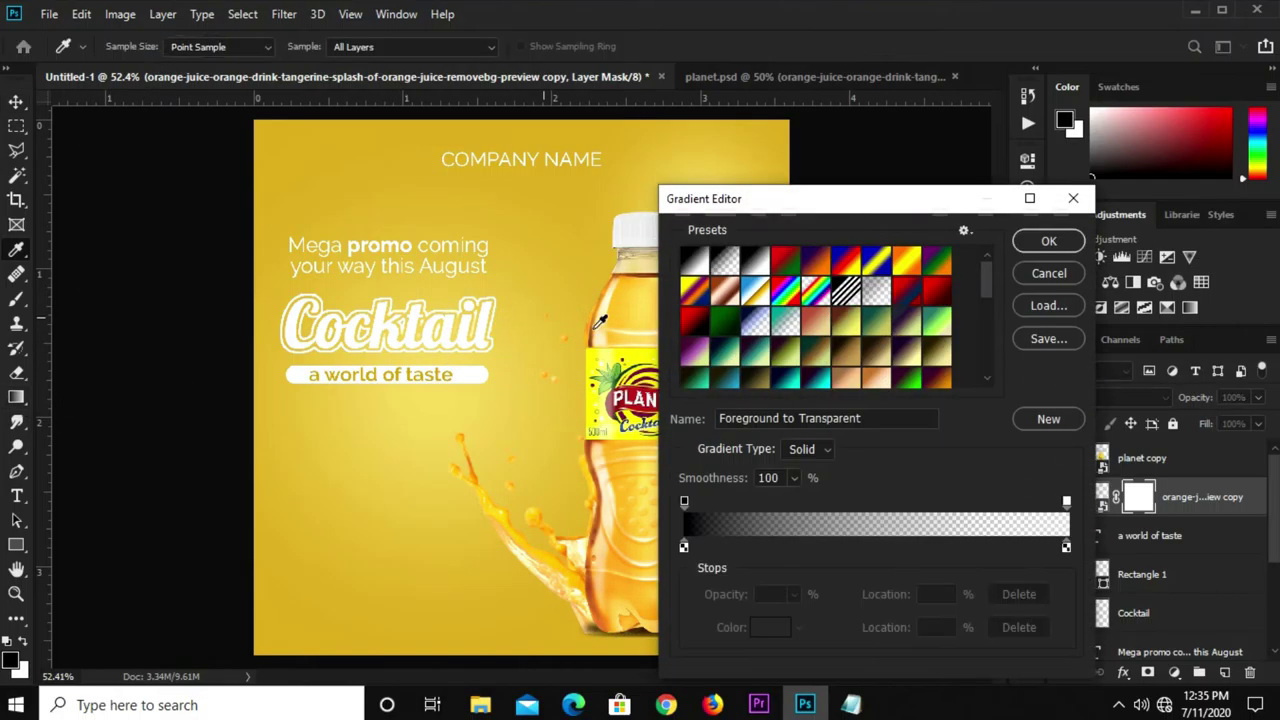
{"action": "left_click_drag", "start_coordinate": [883, 426], "coordinate": [712, 420]}
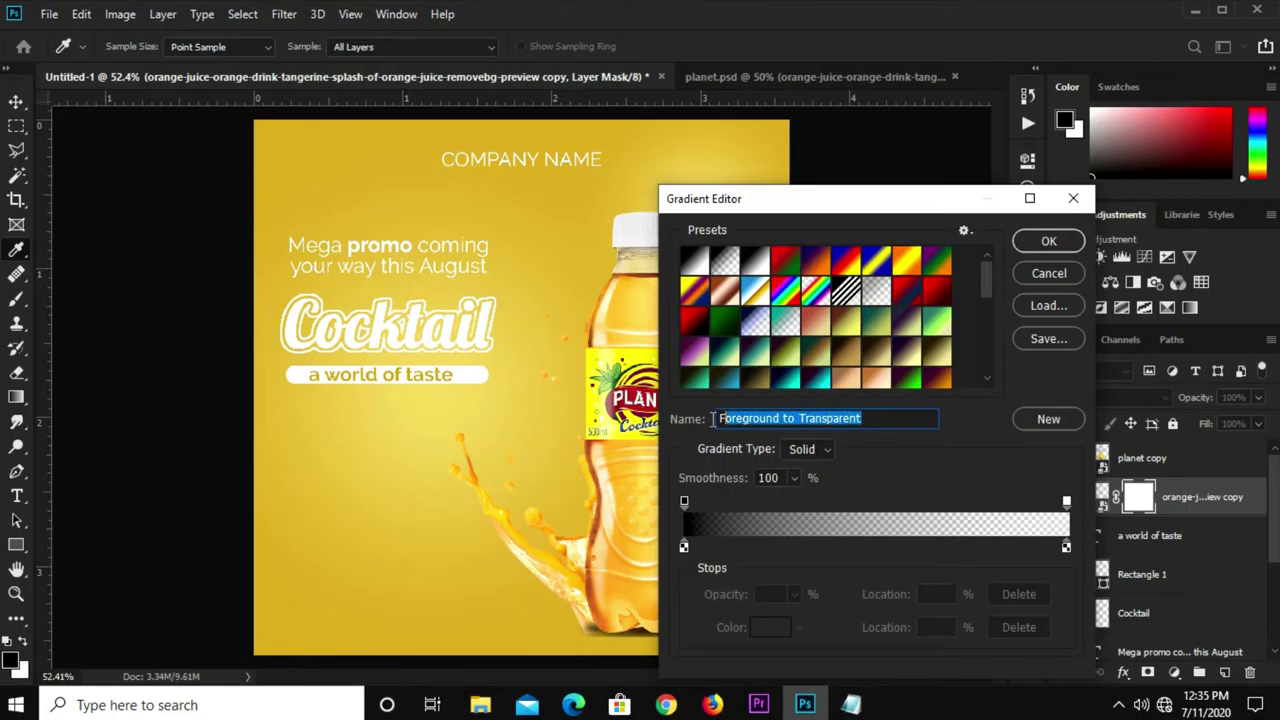
{"action": "left_click", "coordinate": [1040, 243]}
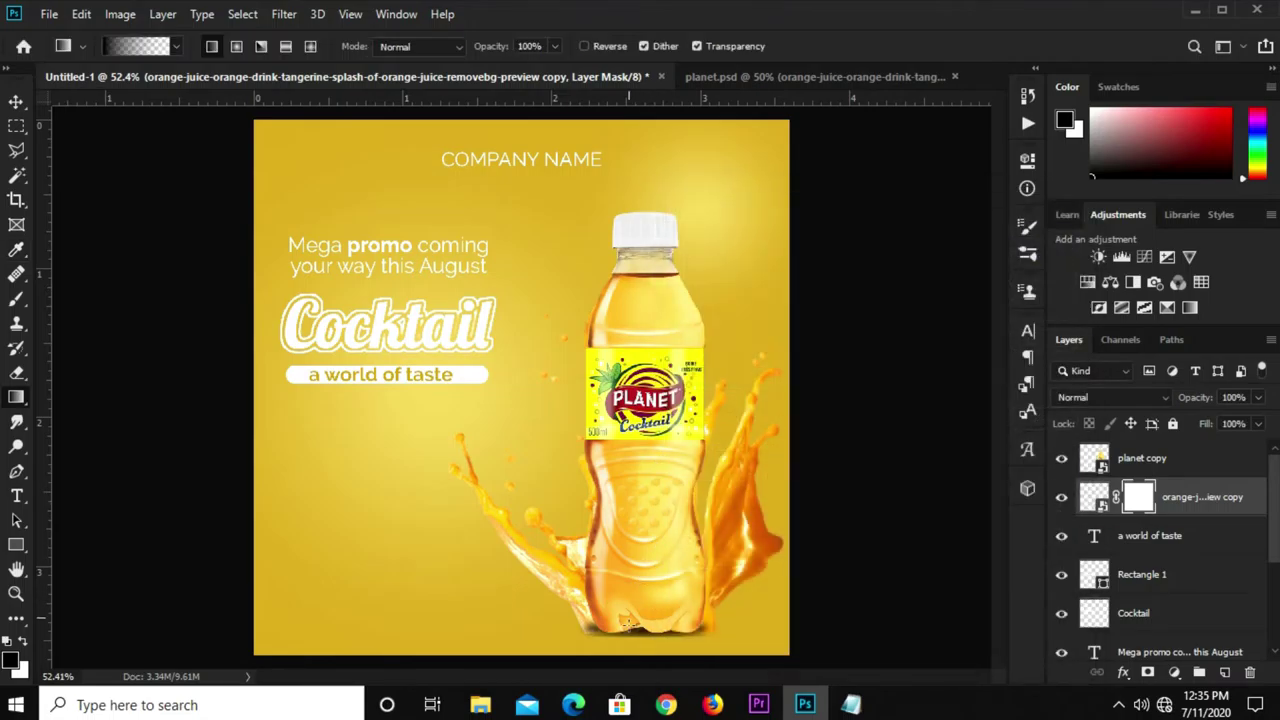
Drag gradients upward on the mask to fade the splash's lower part.
{"action": "scroll", "coordinate": [695, 560], "scroll_direction": "up", "scroll_amount": 2}
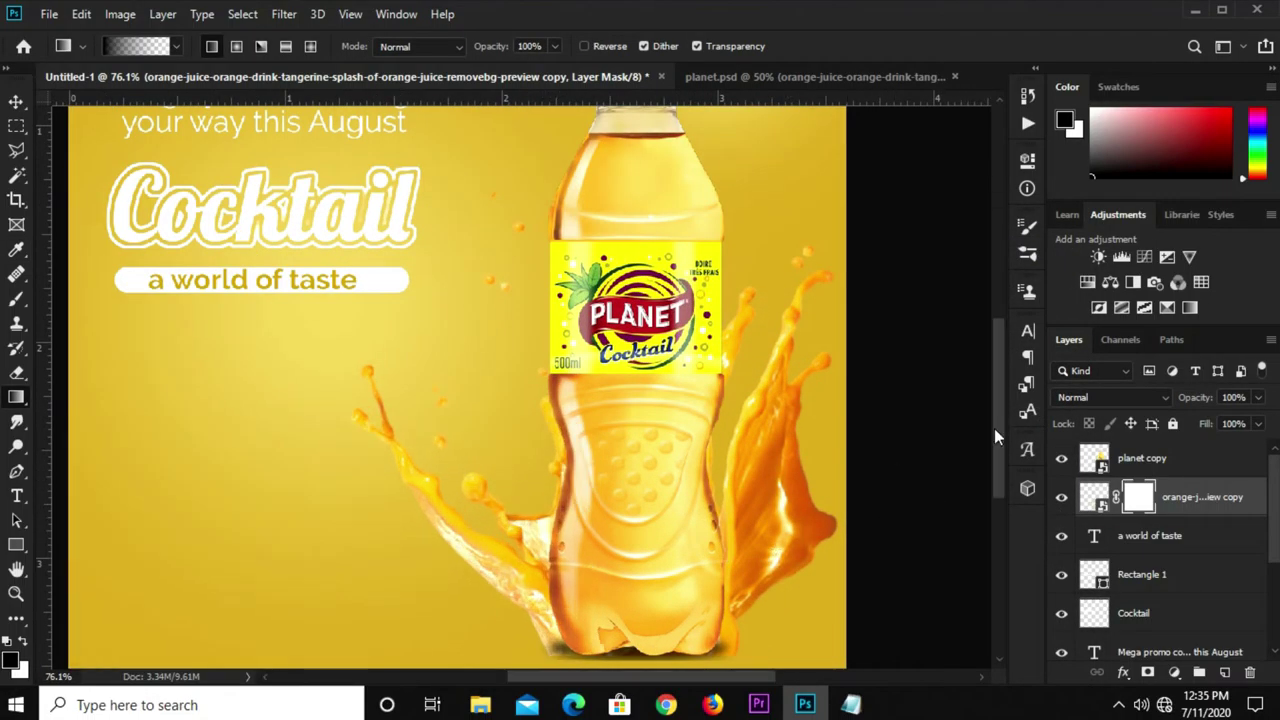
{"action": "left_click_drag", "start_coordinate": [994, 428], "coordinate": [860, 505]}
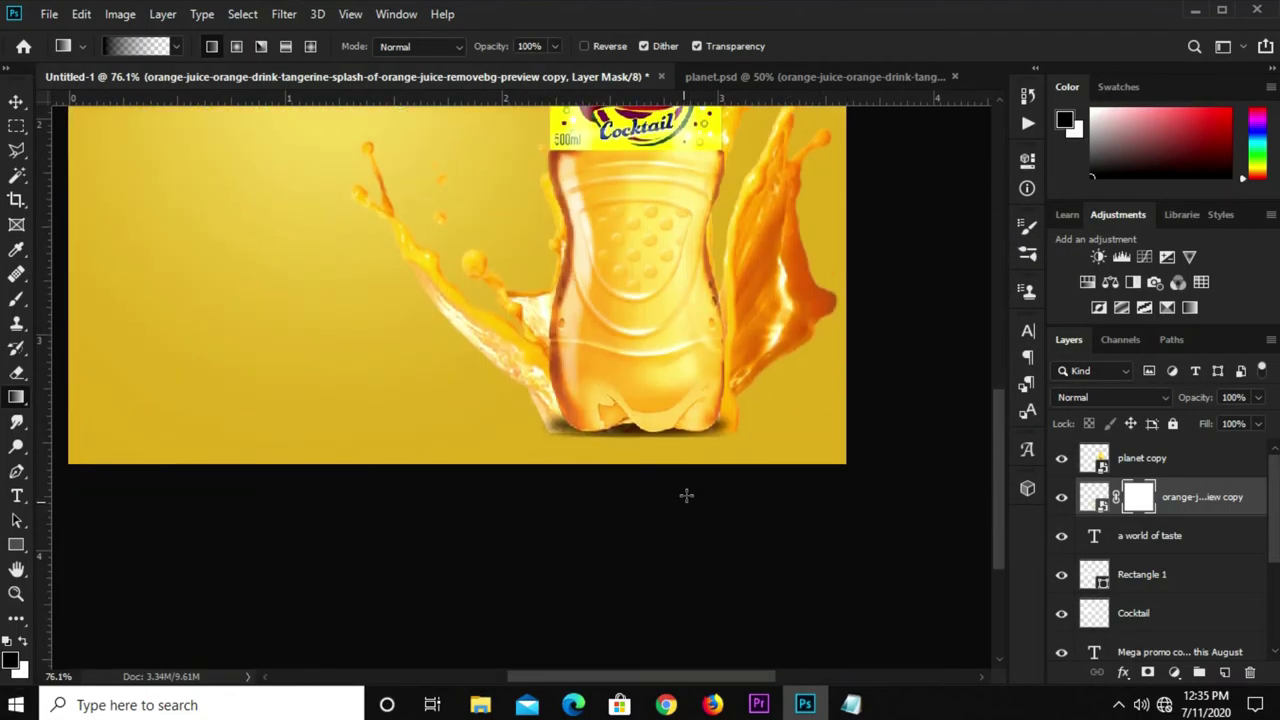
{"action": "left_click_drag", "start_coordinate": [652, 303], "coordinate": [650, 470]}
{"action": "left_click_drag", "start_coordinate": [628, 346], "coordinate": [627, 545]}
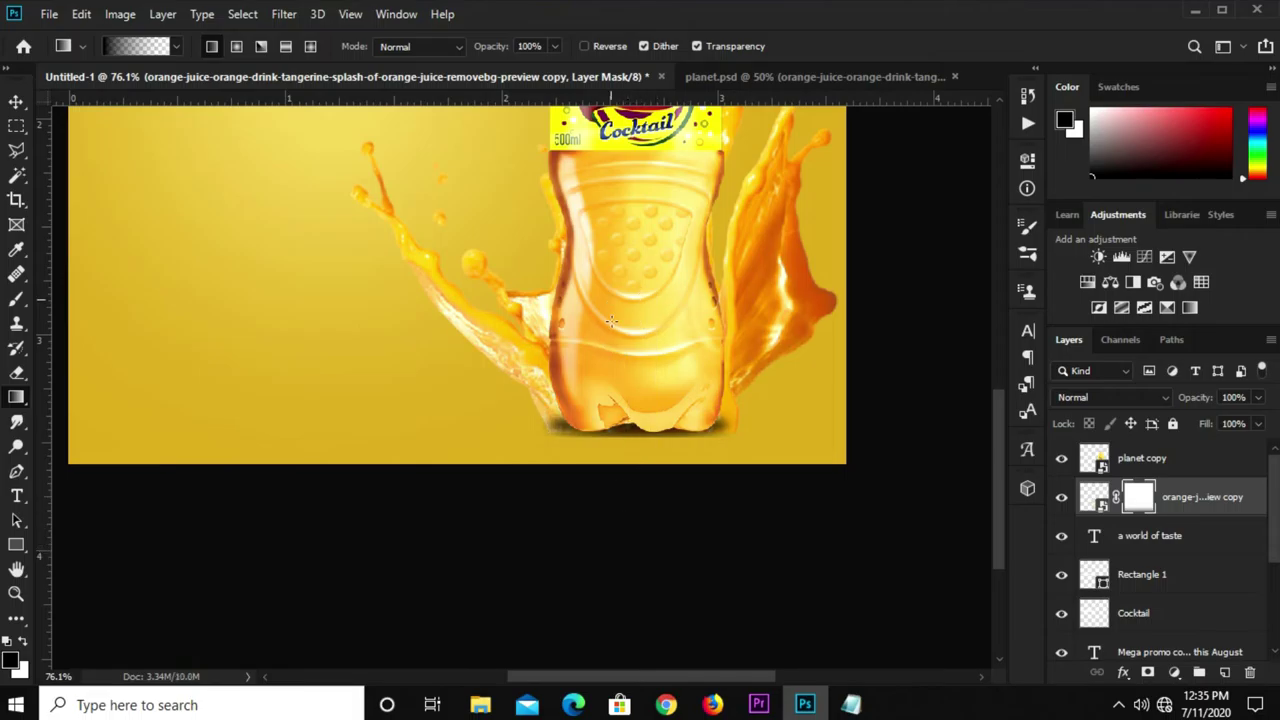
{"action": "mouse_move", "coordinate": [635, 336]}
{"action": "left_mouse_down"}
{"action": "mouse_move", "coordinate": [636, 520]}
{"action": "mouse_move", "coordinate": [622, 289]}
{"action": "left_mouse_up"}
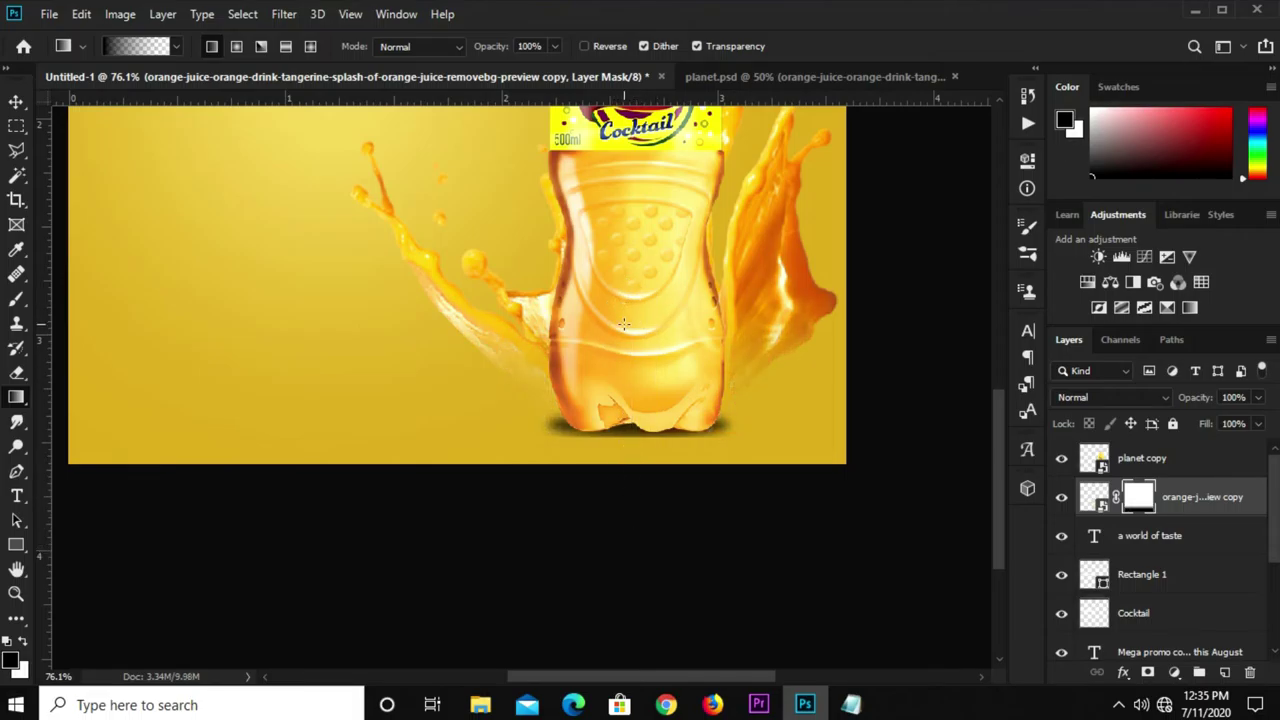
{"action": "left_click_drag", "start_coordinate": [659, 507], "coordinate": [661, 278]}
Check the splash by toggling the bottle, then nudge the bottle slightly left.
{"action": "key", "text": "v"}
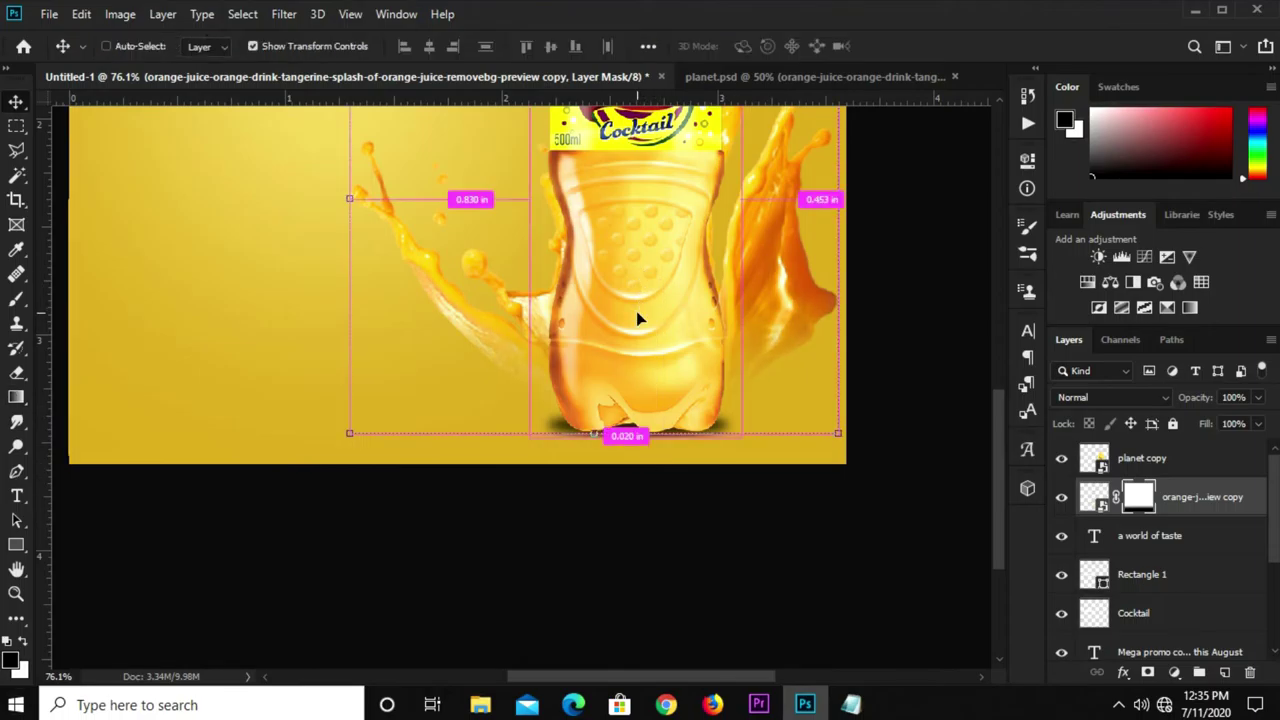
{"action": "key", "text": "ctrl+0"}
{"action": "left_click", "coordinate": [672, 490]}
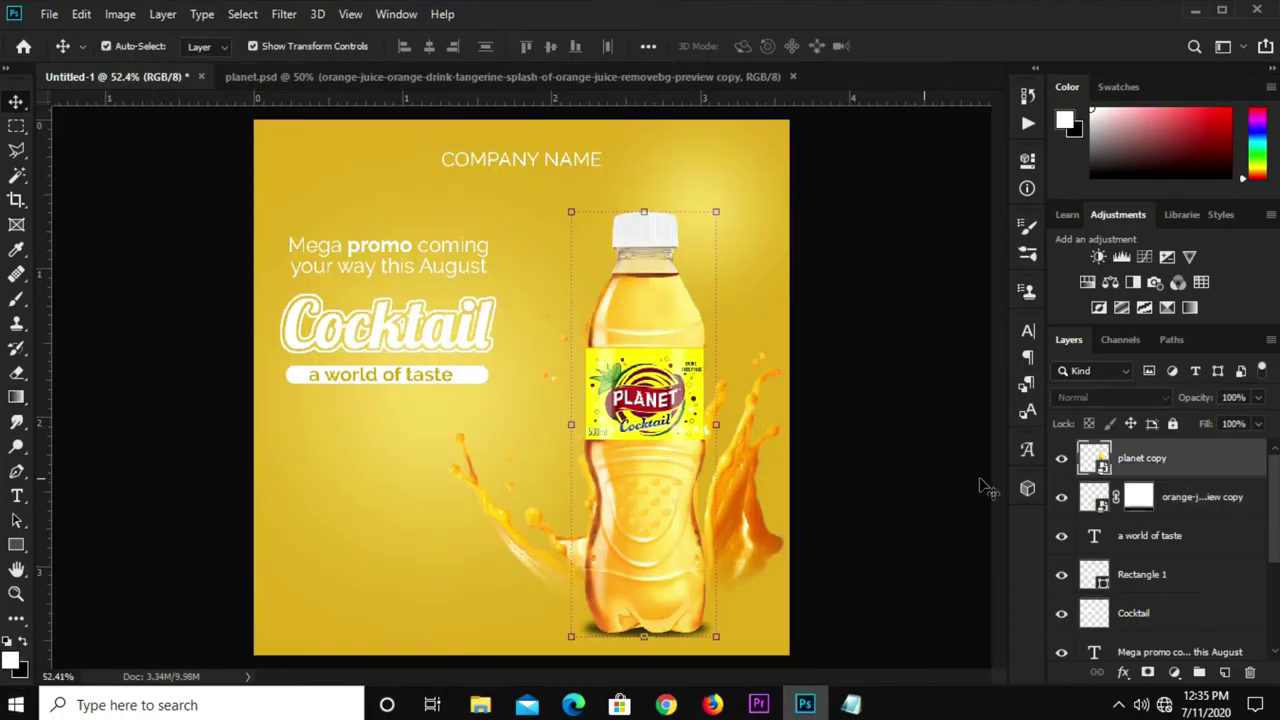
{"action": "left_click", "coordinate": [1063, 459]}
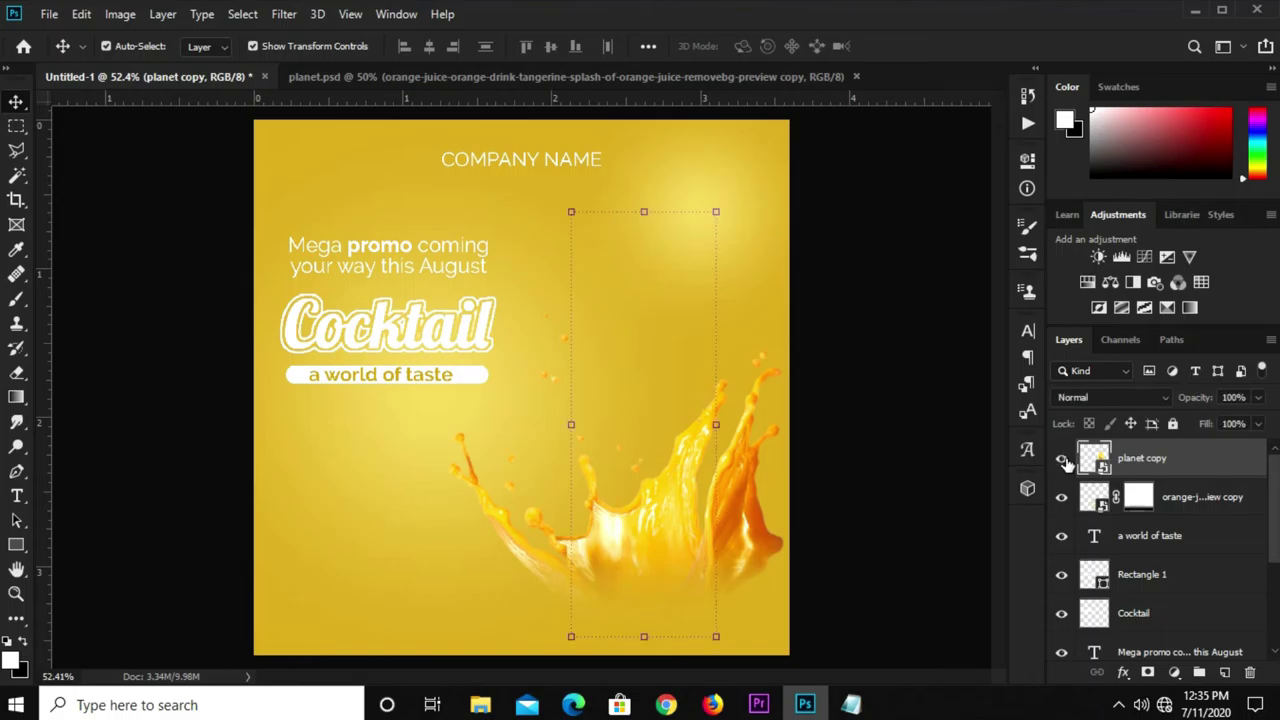
{"action": "left_click", "coordinate": [1062, 458]}
{"action": "left_click", "coordinate": [850, 432]}
{"action": "left_click", "coordinate": [672, 452]}
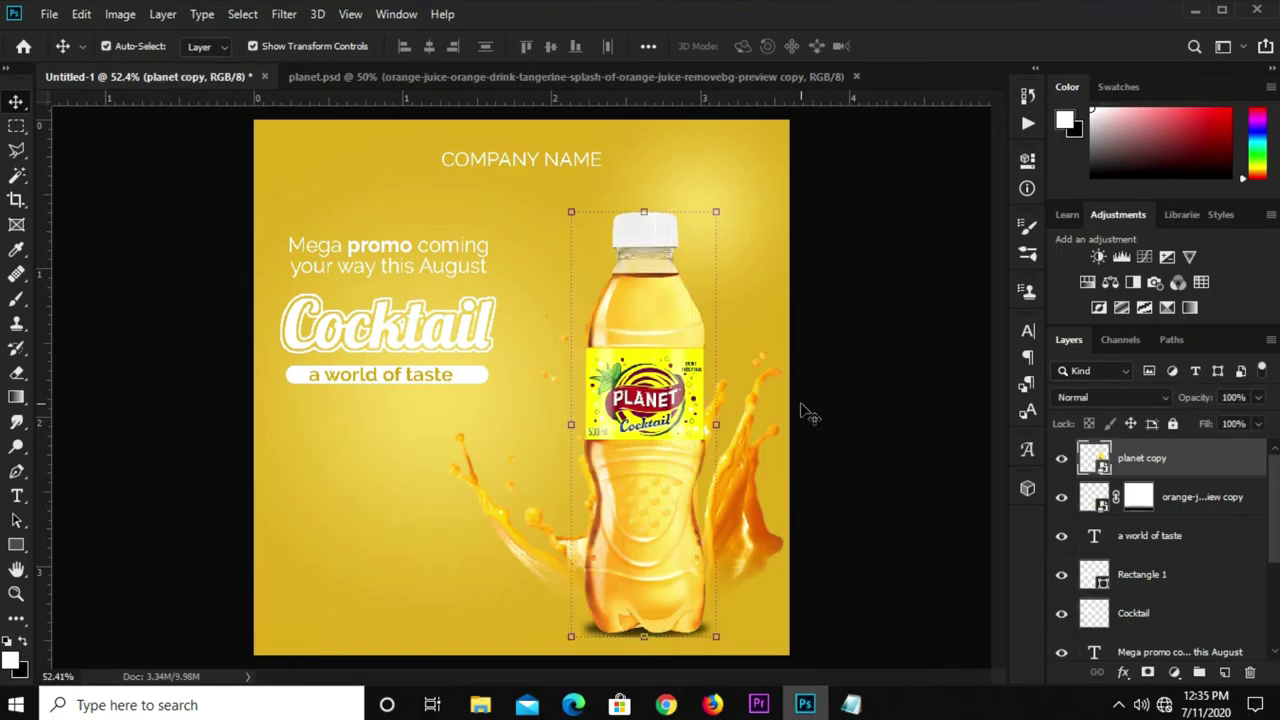
{"action": "key", "text": "Left"}
{"action": "key", "text": "Left"}
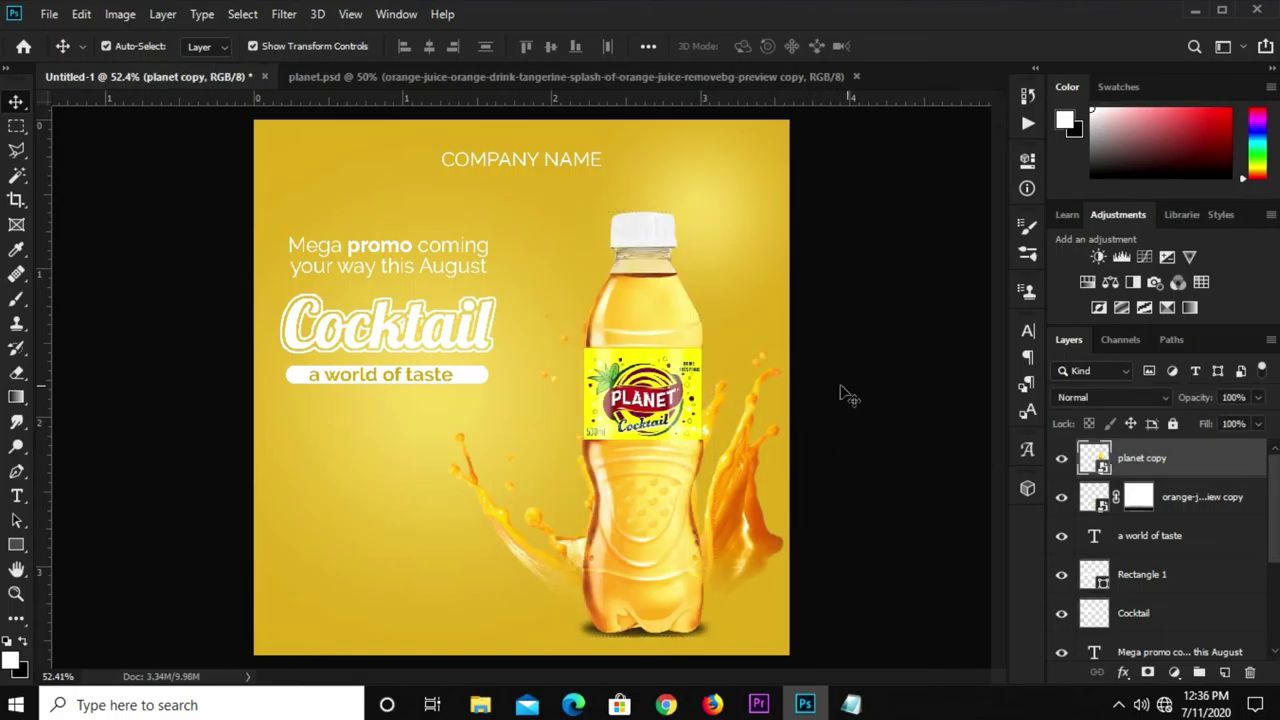
{"action": "left_click", "coordinate": [843, 400]}
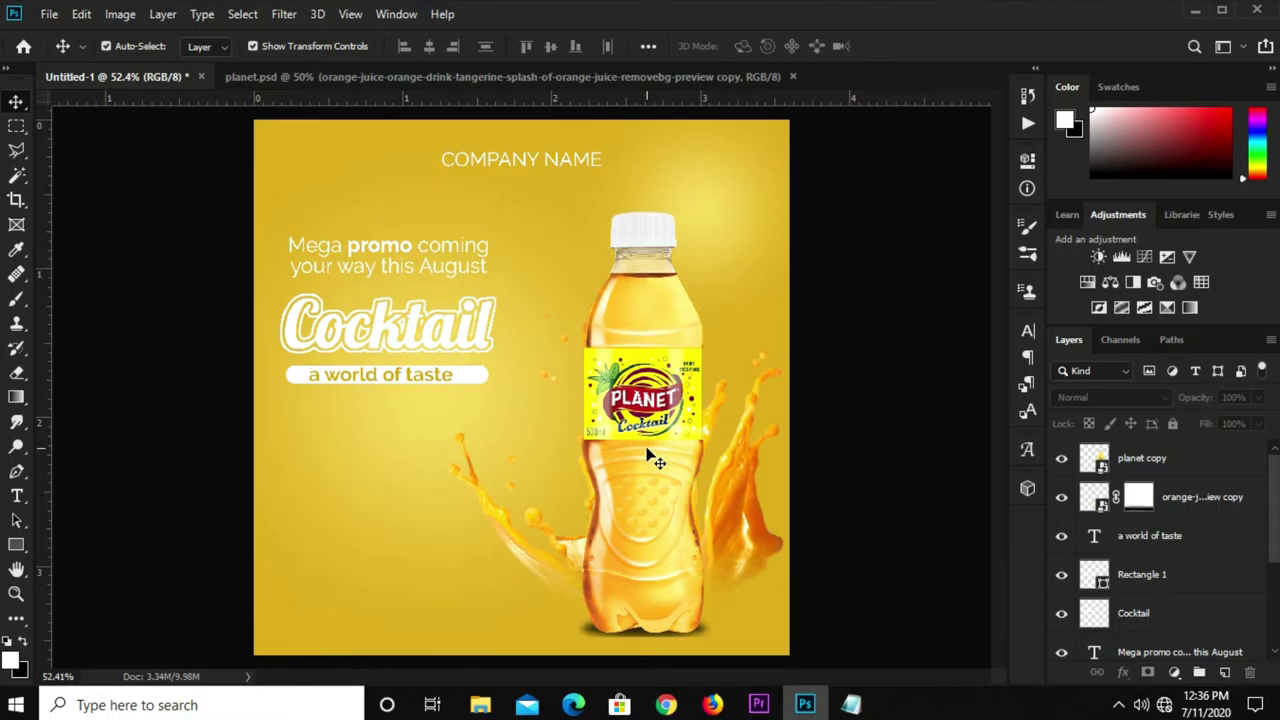
{"action": "scroll", "coordinate": [650, 455], "scroll_direction": "up", "scroll_amount": 1}
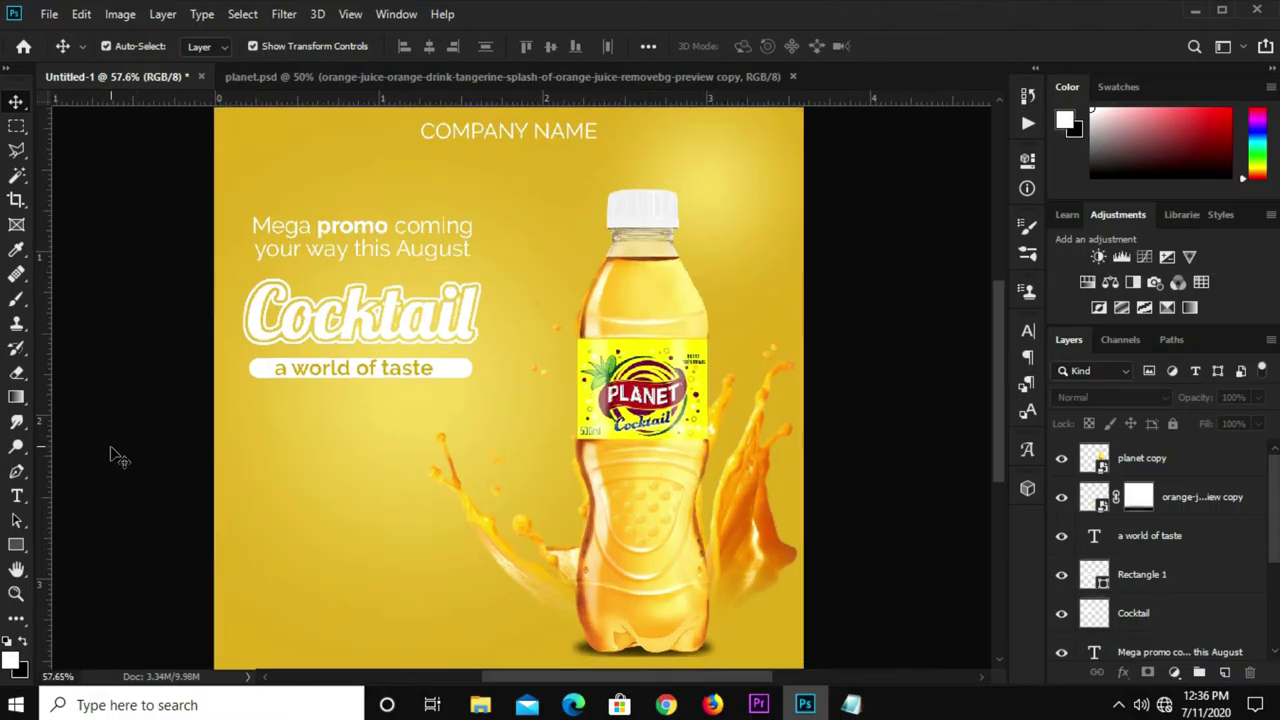
{"action": "scroll", "coordinate": [150, 456], "scroll_direction": "down", "scroll_amount": 1}
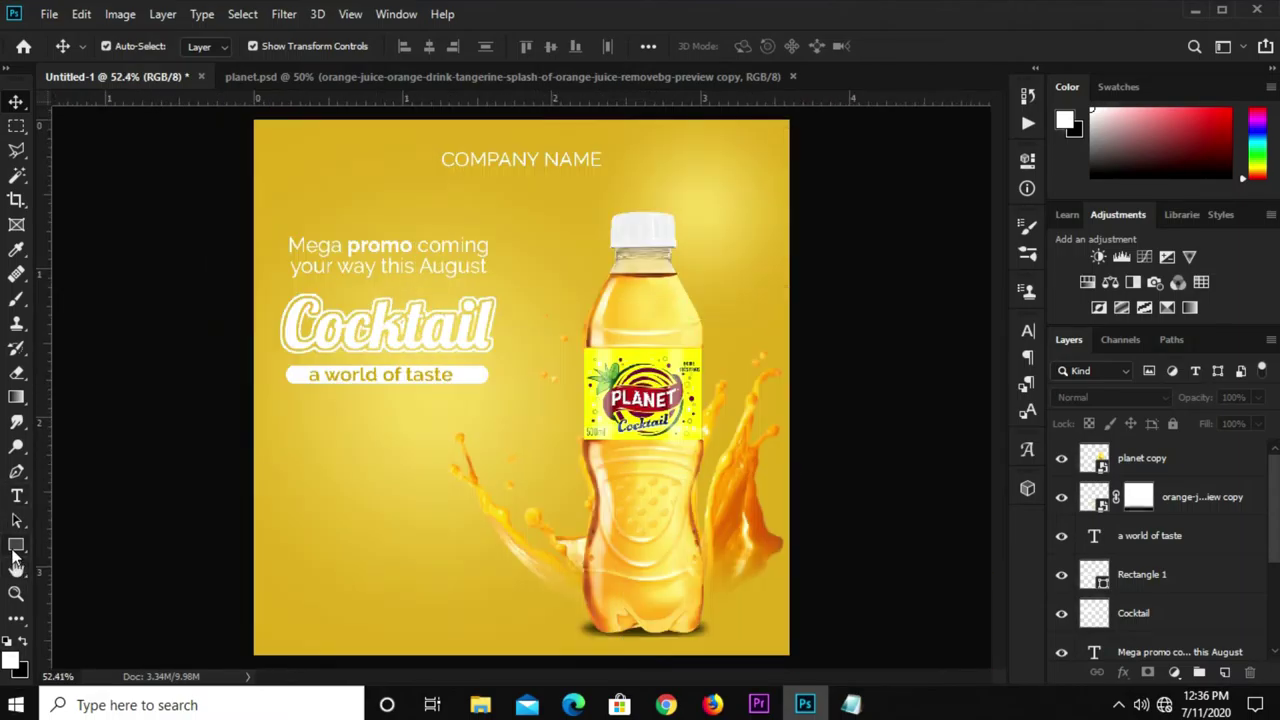
Draw a white-filled circle below the tagline with the Ellipse tool.
{"action": "left_click", "coordinate": [16, 548]}
{"action": "left_click", "coordinate": [107, 580]}
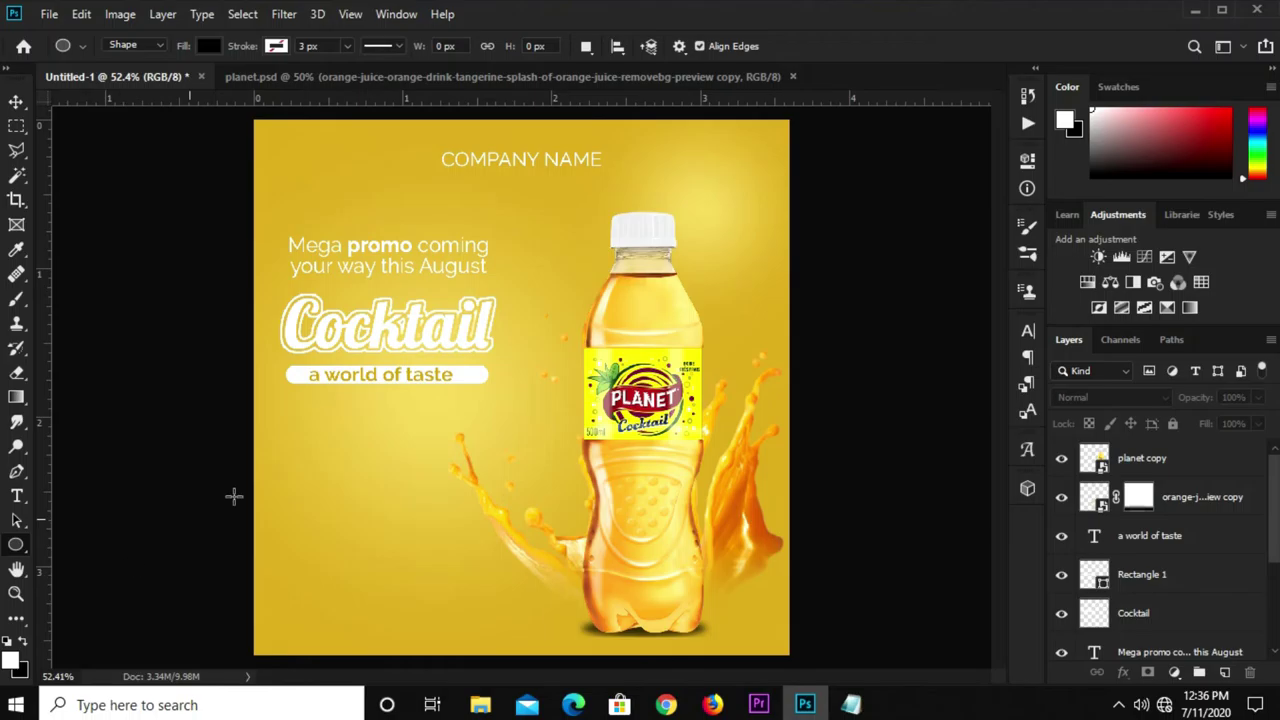
{"action": "scroll", "coordinate": [233, 496], "scroll_direction": "up", "scroll_amount": 1}
{"action": "scroll", "coordinate": [250, 490], "scroll_direction": "up", "scroll_amount": 4}
{"action": "scroll", "coordinate": [245, 460], "scroll_direction": "up", "scroll_amount": 1}
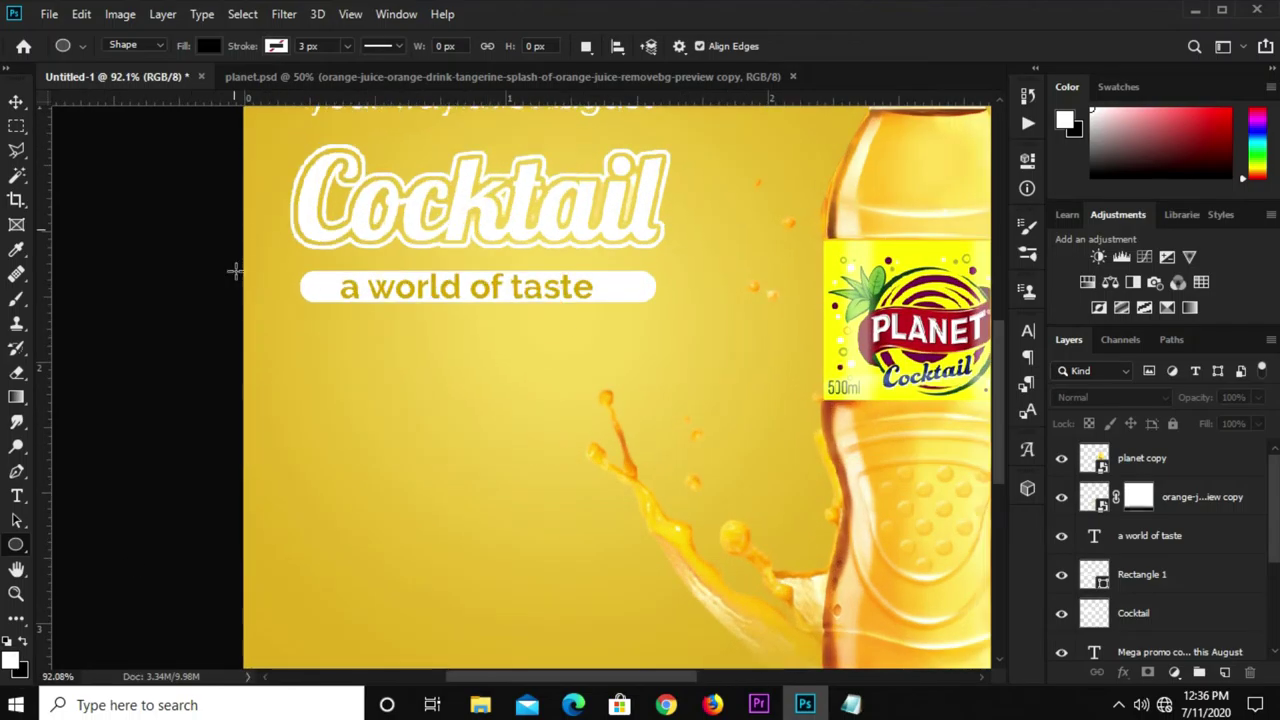
{"action": "left_click", "coordinate": [208, 46]}
{"action": "left_click", "coordinate": [128, 145]}
{"action": "left_click", "coordinate": [878, 69]}
{"action": "left_click_drag", "start_coordinate": [371, 368], "coordinate": [500, 512]}
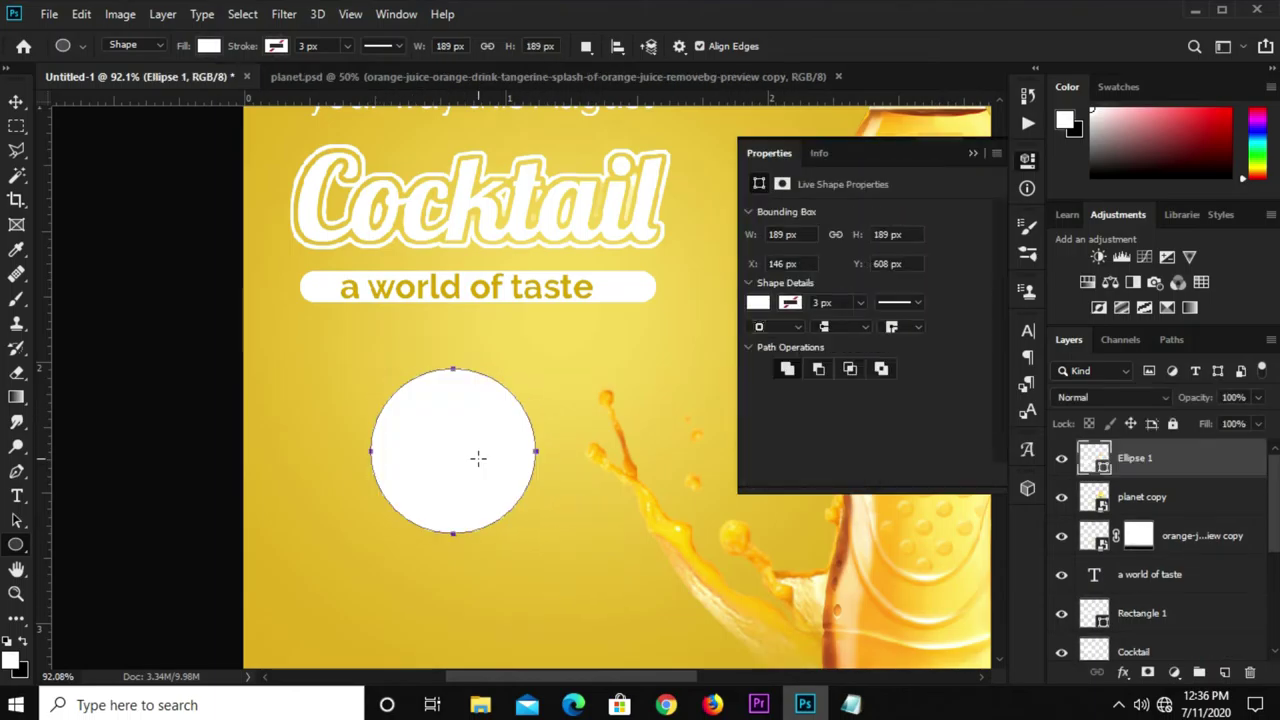
Move the circle slightly, duplicate it, and scale the copy to about 78%.
{"action": "key", "text": "v"}
{"action": "mouse_move", "coordinate": [478, 458]}
{"action": "left_mouse_down"}
{"action": "mouse_move", "coordinate": [448, 478]}
{"action": "mouse_move", "coordinate": [449, 438]}
{"action": "left_mouse_up"}
{"action": "key", "text": "ctrl+j"}
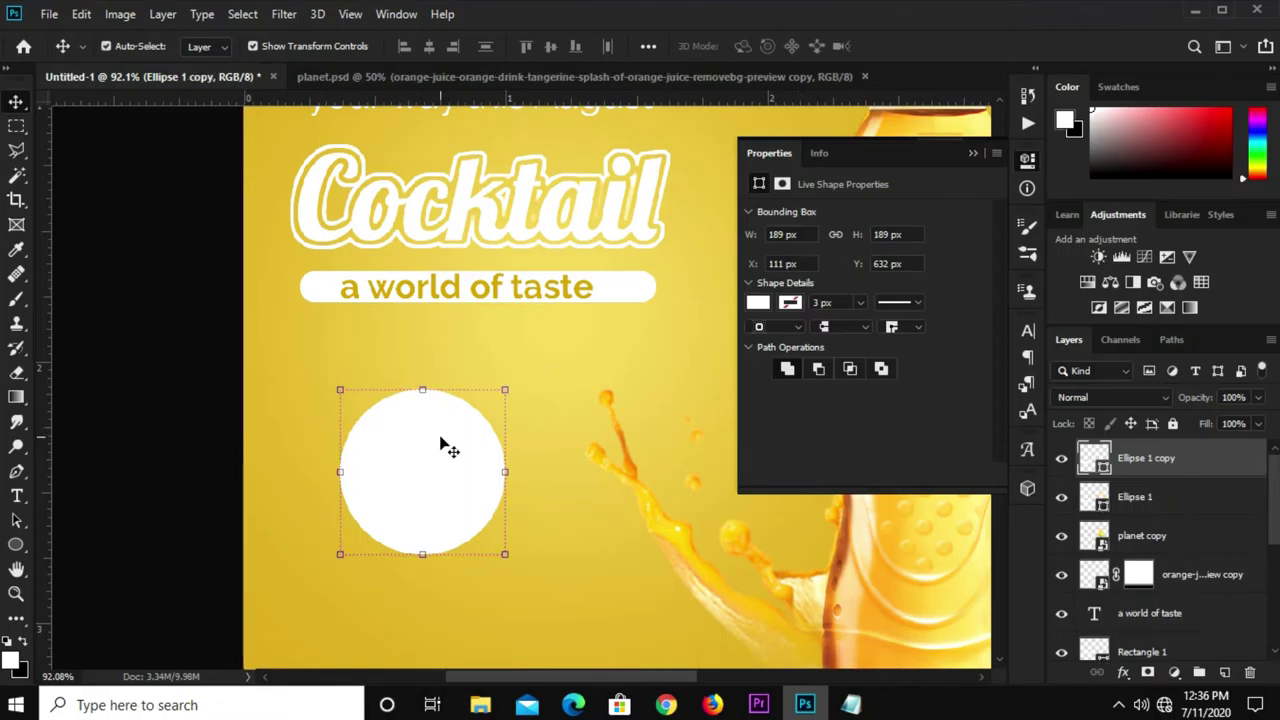
{"action": "left_click", "coordinate": [973, 153]}
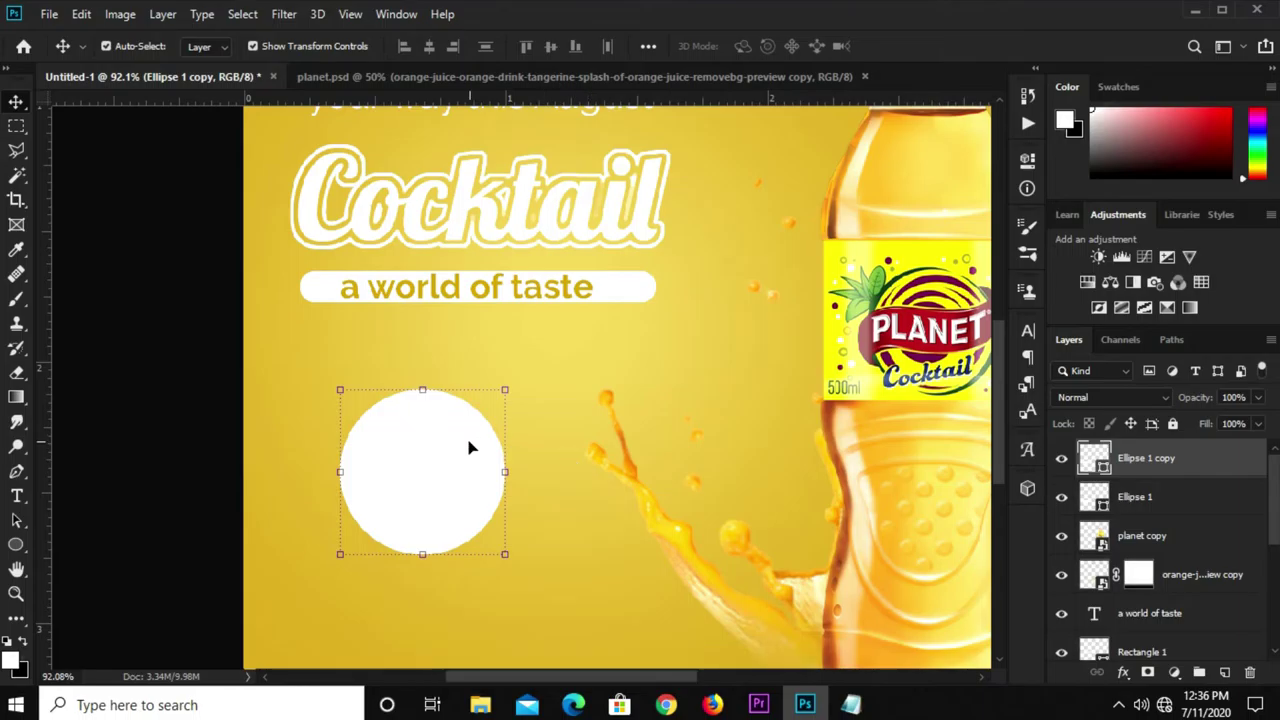
{"action": "left_click_drag", "start_coordinate": [507, 389], "coordinate": [493, 410]}
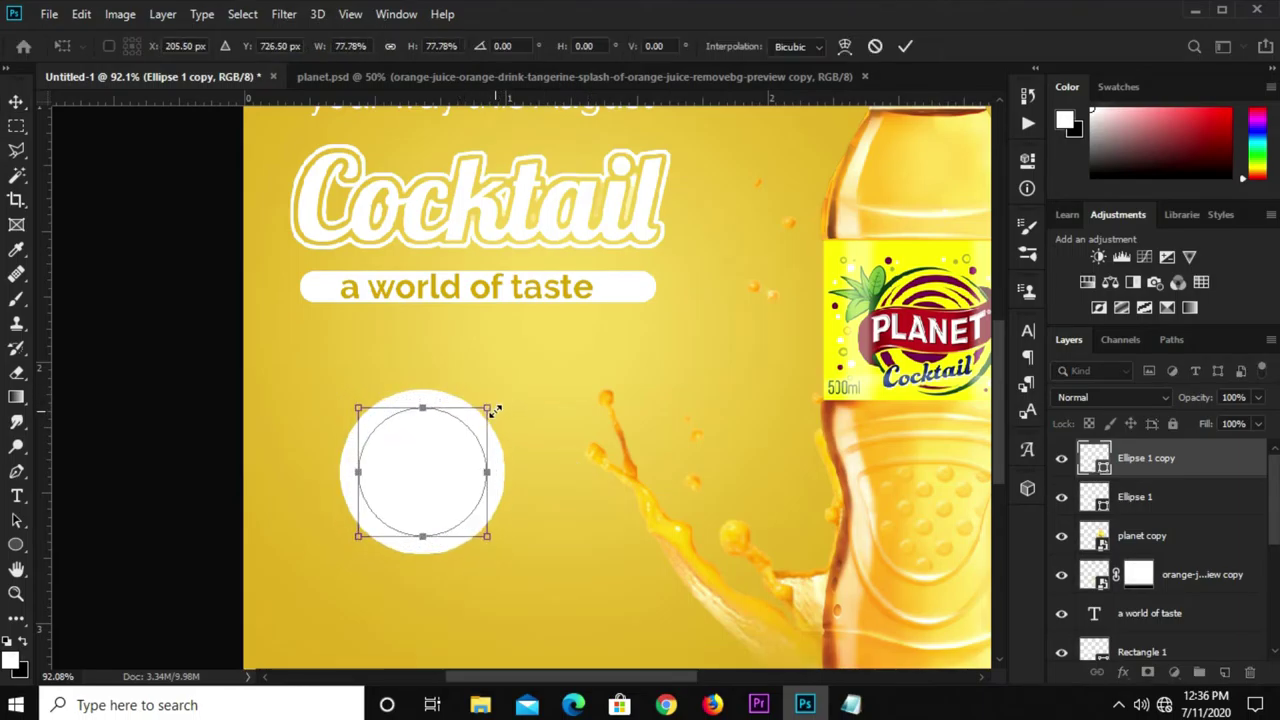
{"action": "type", "text": "205"}
{"action": "key", "text": "Return"}
{"action": "scroll", "coordinate": [478, 428], "scroll_direction": "up", "scroll_amount": 2}
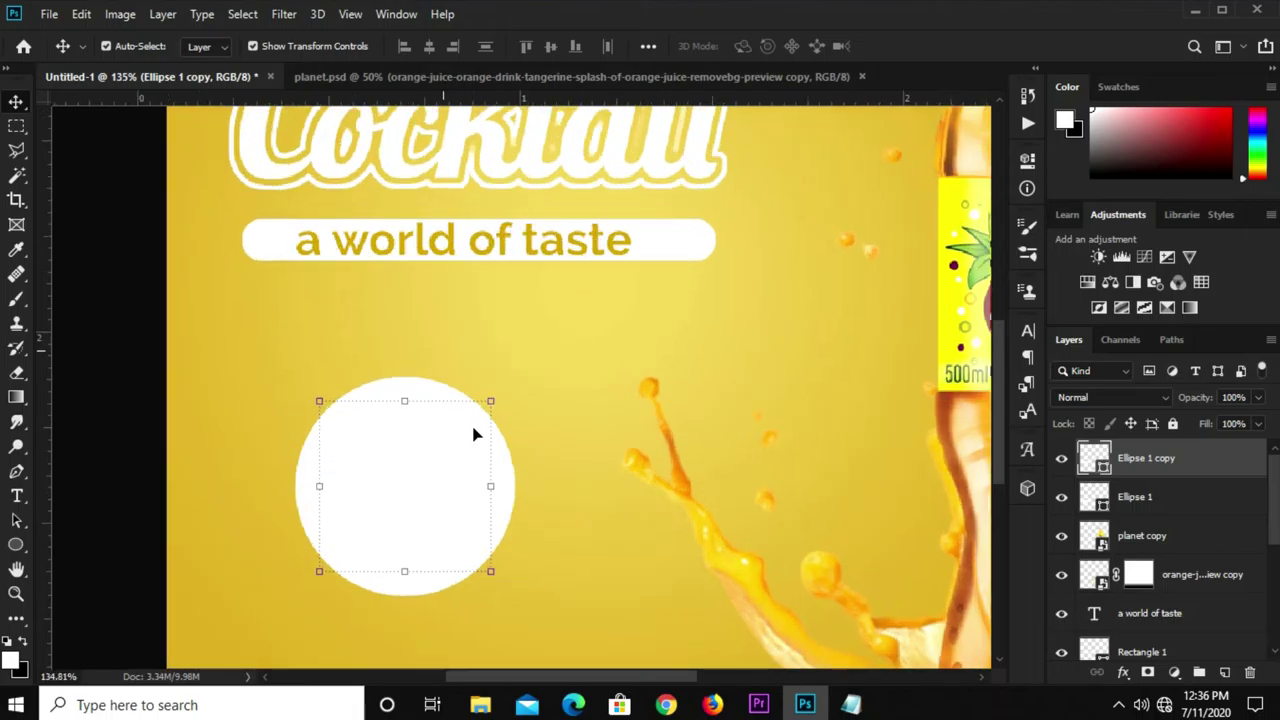
{"action": "scroll", "coordinate": [483, 427], "scroll_direction": "up", "scroll_amount": 1}
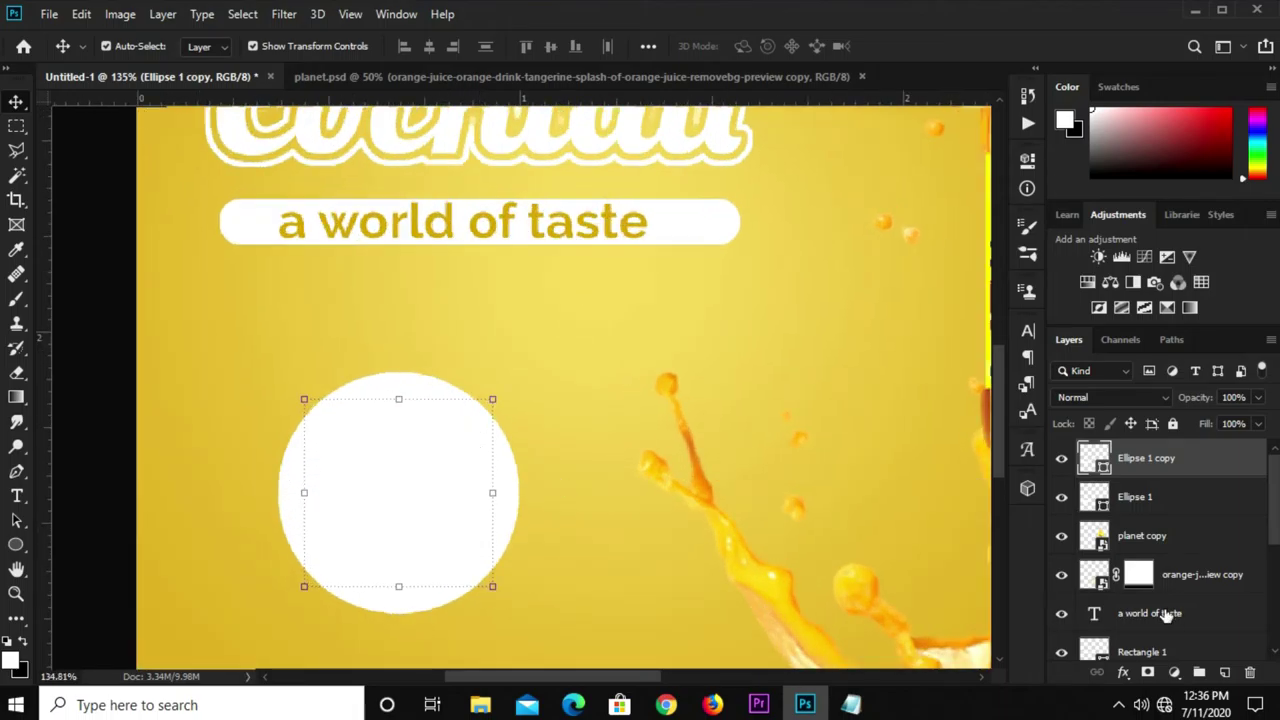
Copy the colour code c89720 from the Notepad notes.
{"action": "left_click", "coordinate": [851, 705]}
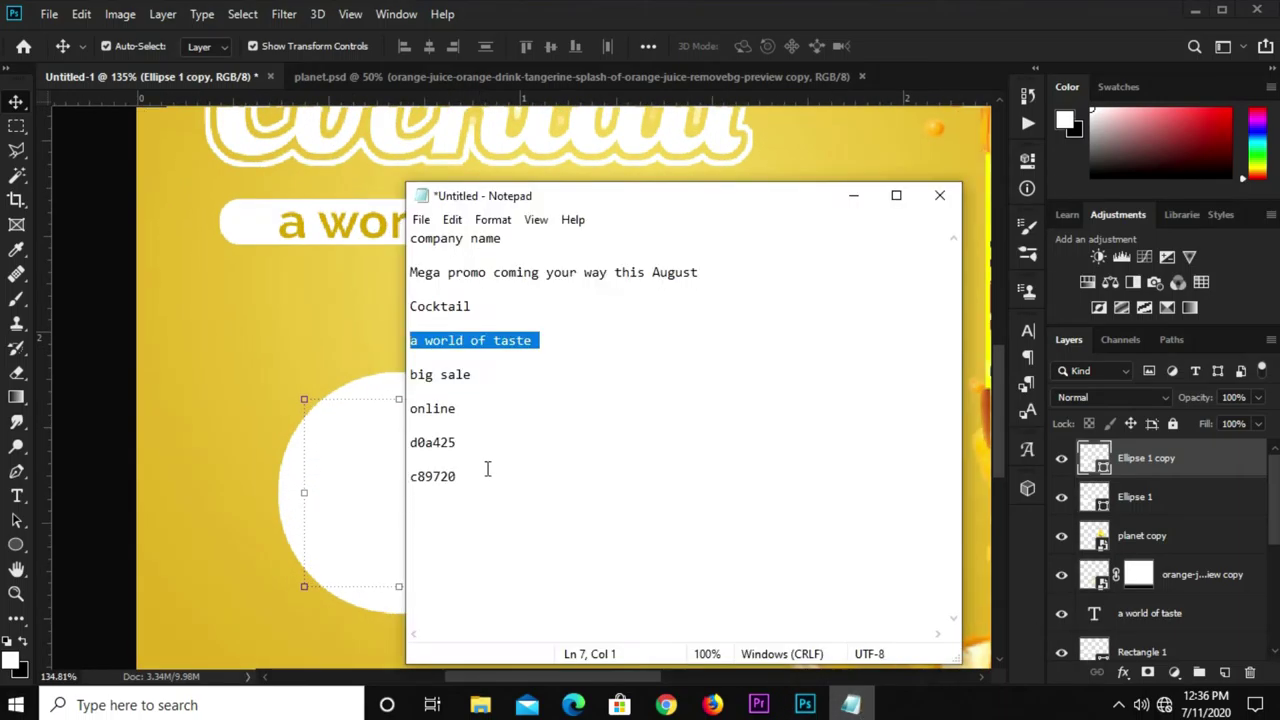
{"action": "left_click_drag", "start_coordinate": [487, 469], "coordinate": [394, 488]}
{"action": "right_click", "coordinate": [438, 478]}
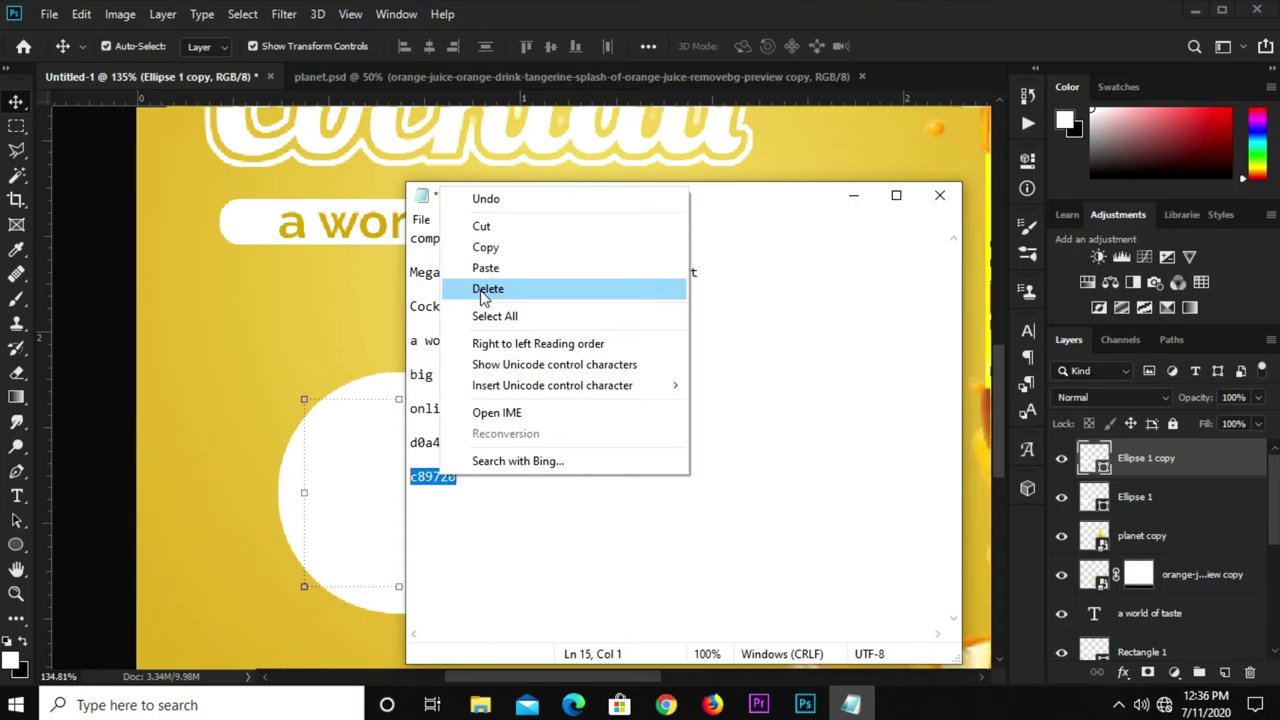
{"action": "key", "text": "Escape"}
{"action": "left_click", "coordinate": [854, 199]}
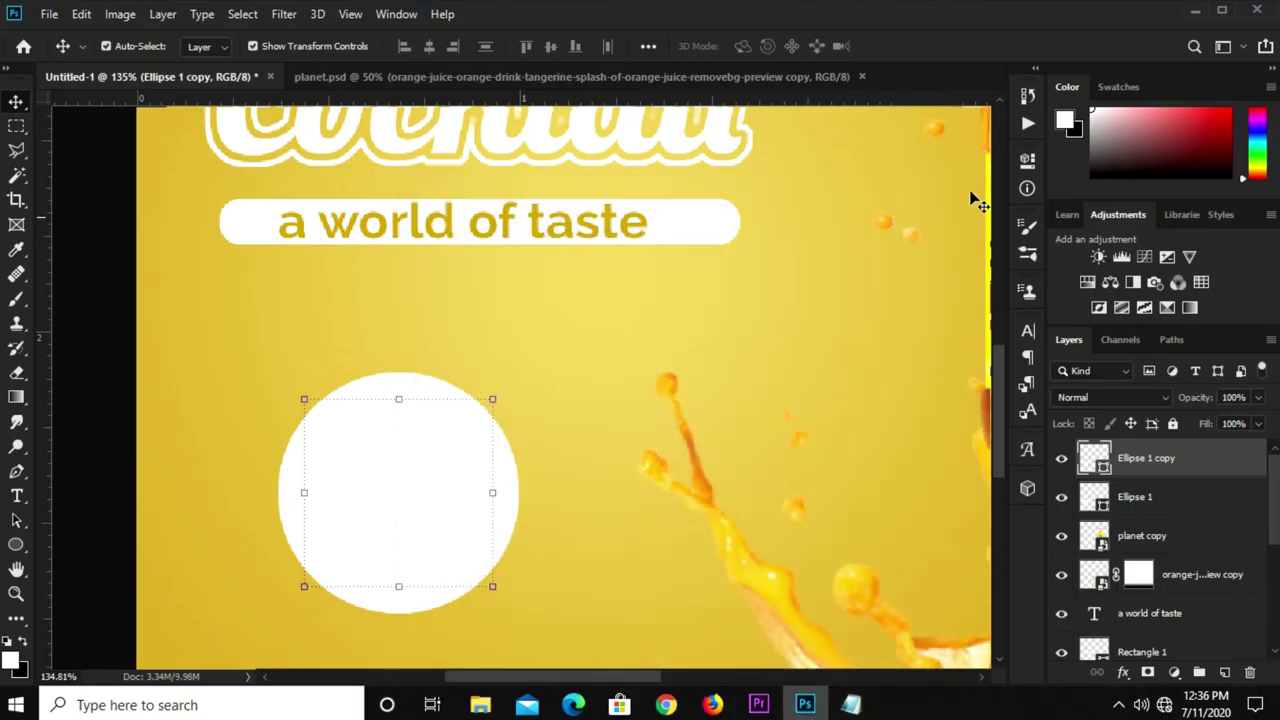
Fill the inner circle Ellipse 1 copy with gold c89720 through its Properties Fill swatch.
{"action": "left_click", "coordinate": [1027, 160]}
{"action": "left_click", "coordinate": [762, 304]}
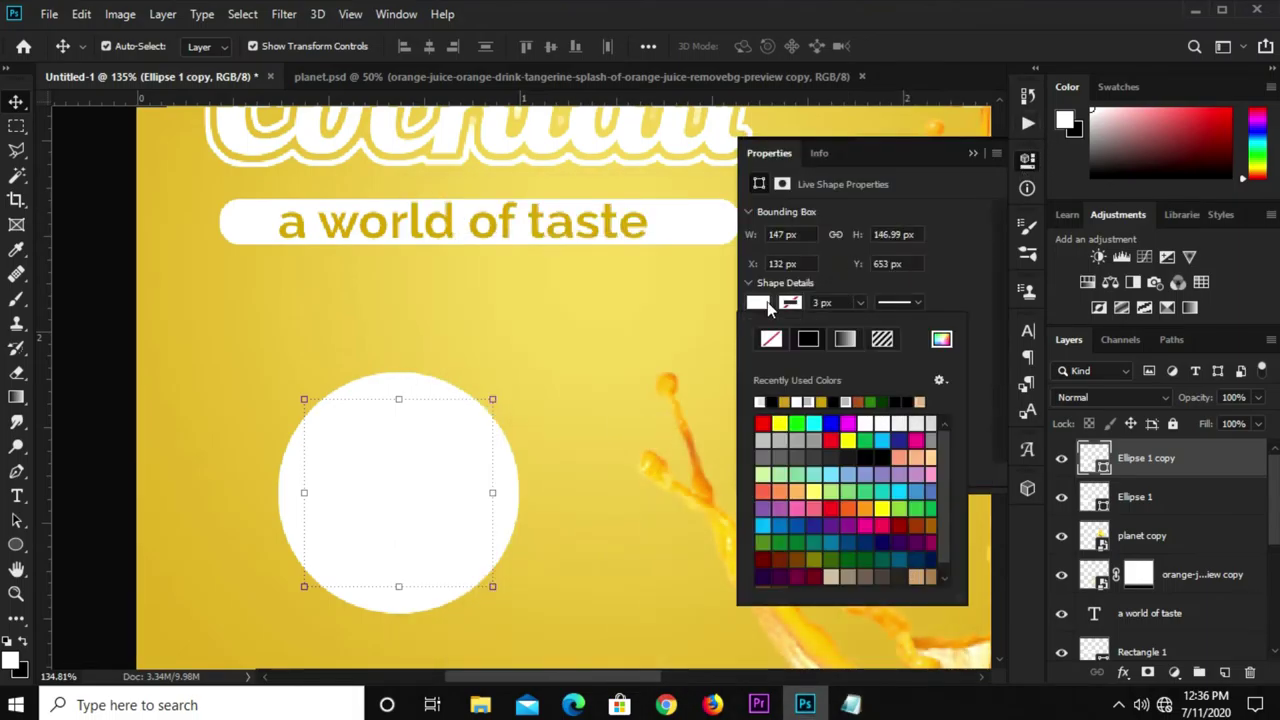
{"action": "left_click", "coordinate": [941, 337]}
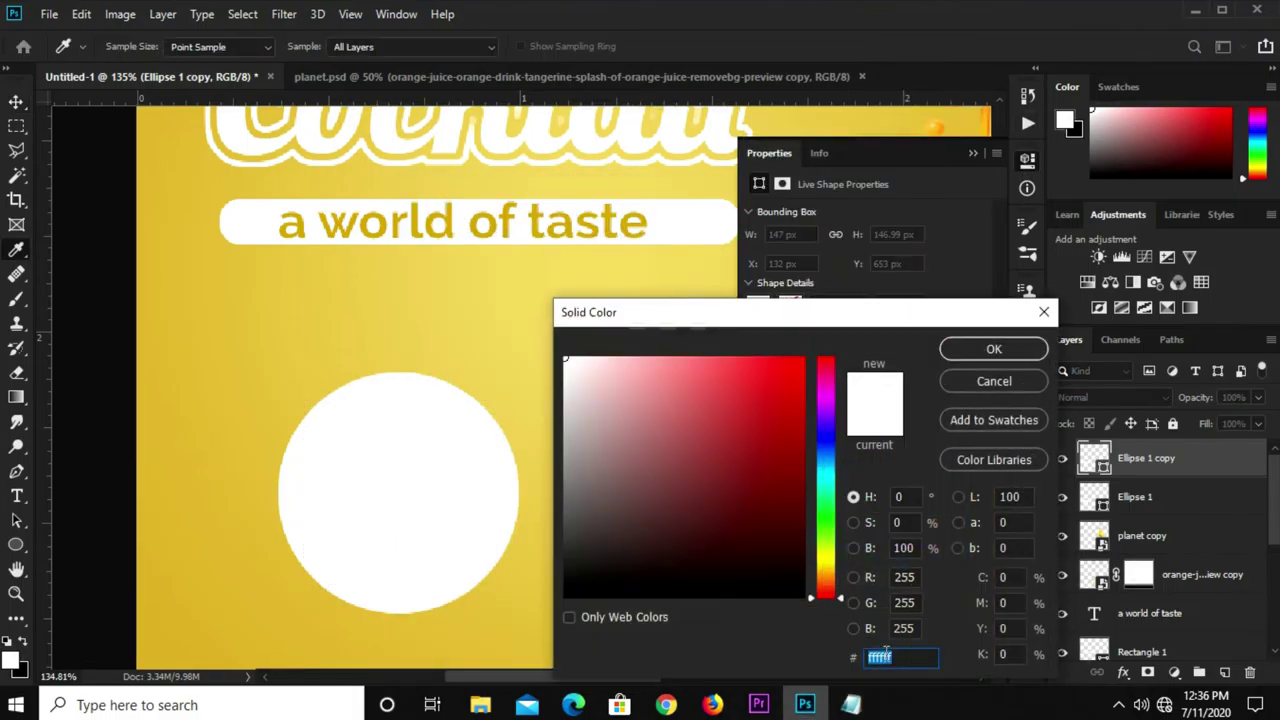
{"action": "type", "text": "c89720"}
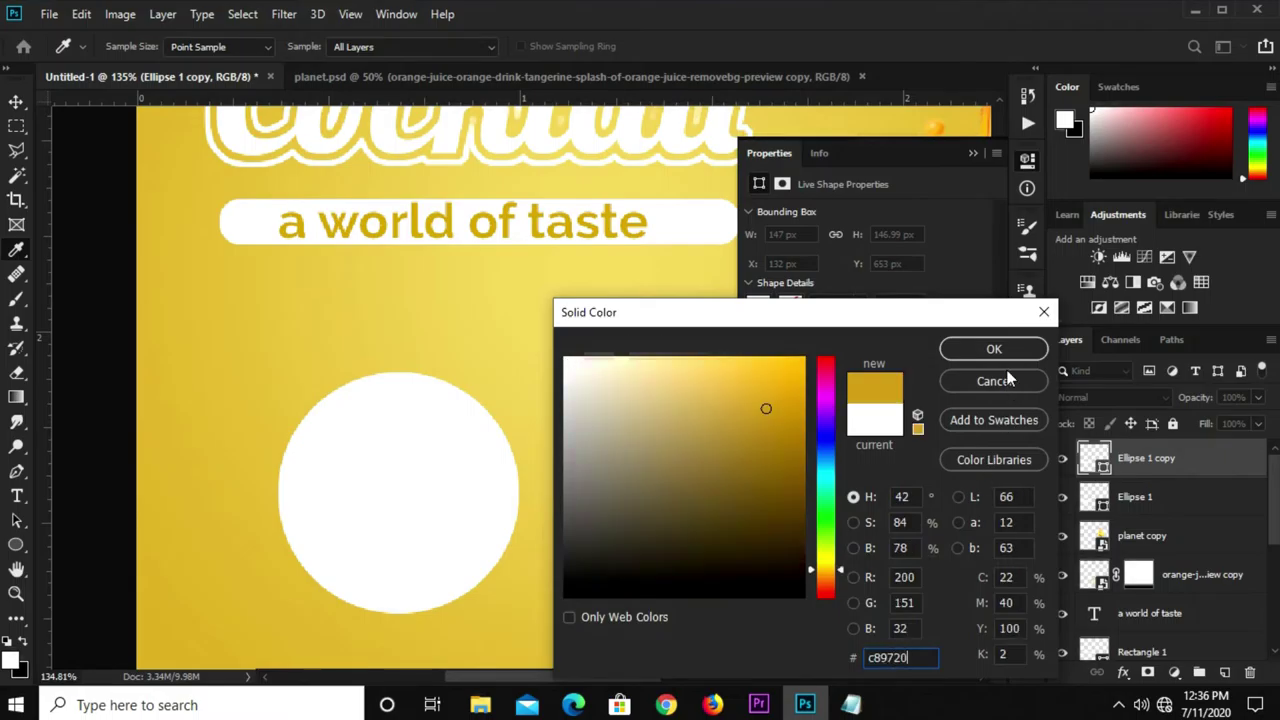
{"action": "left_click", "coordinate": [990, 349]}
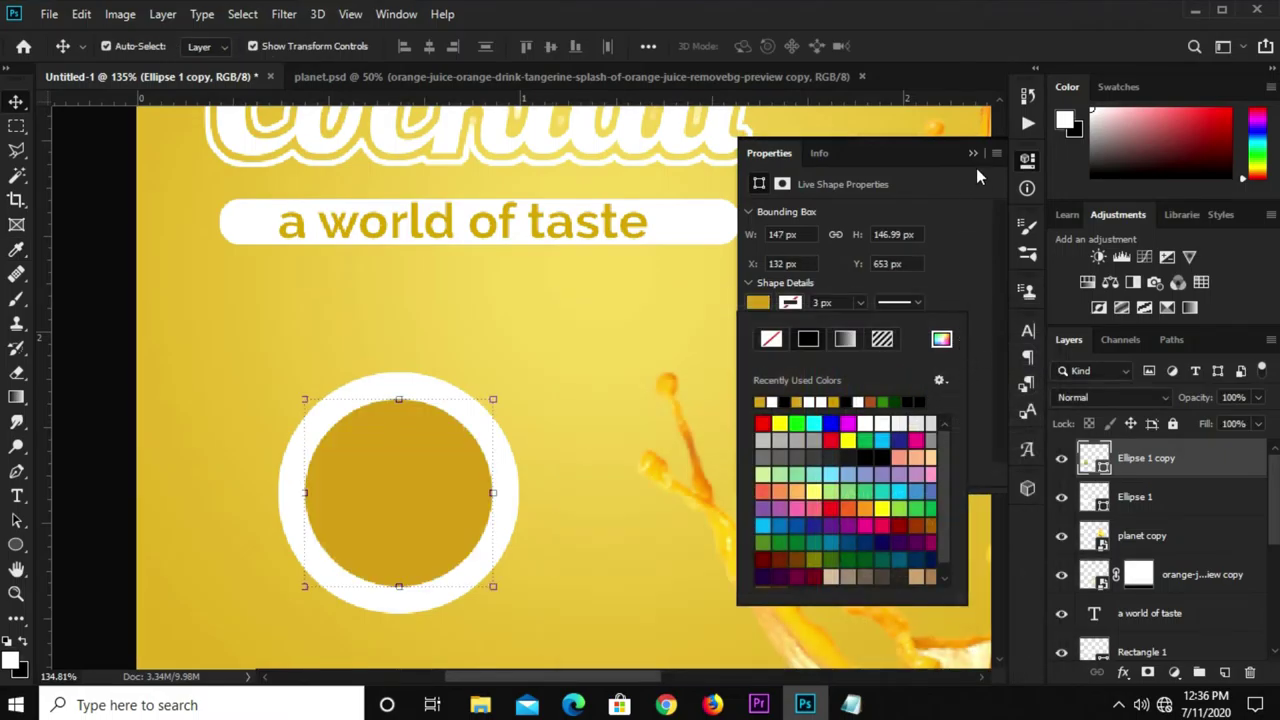
{"action": "left_click", "coordinate": [974, 158]}
{"action": "left_click", "coordinate": [271, 509]}
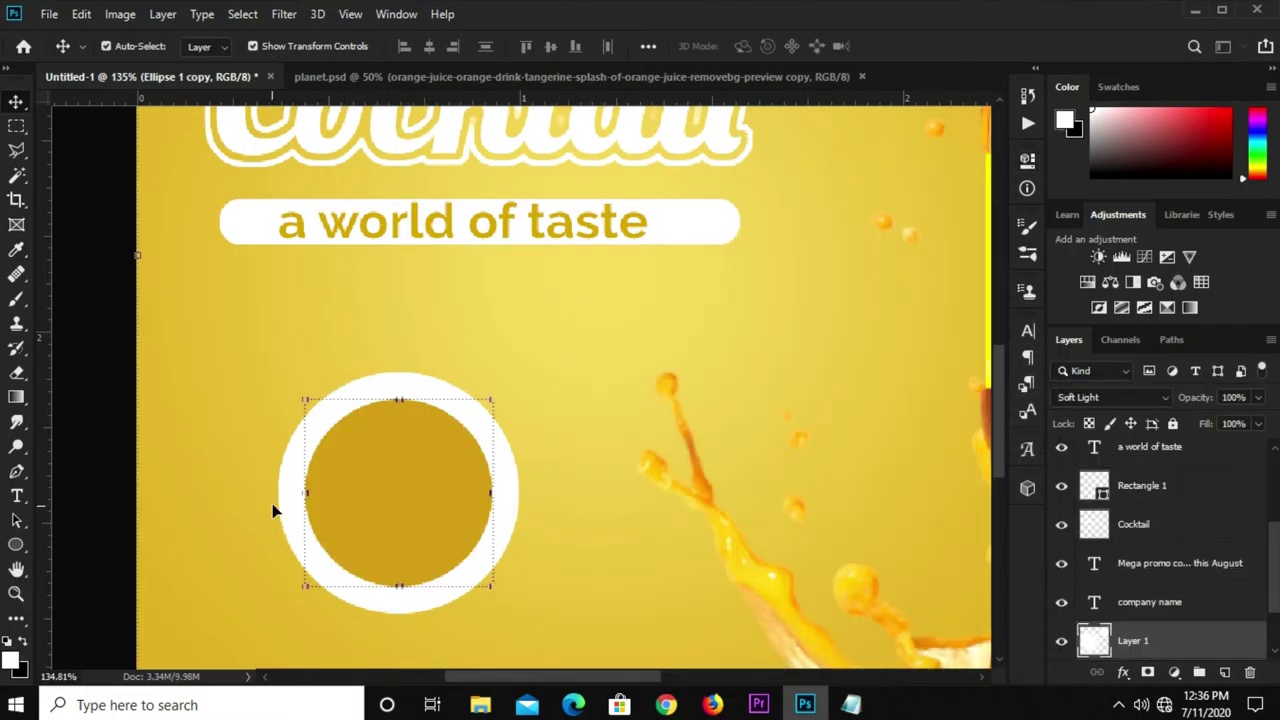
Rasterize the outer white circle layer Ellipse 1.
{"action": "left_click", "coordinate": [284, 504]}
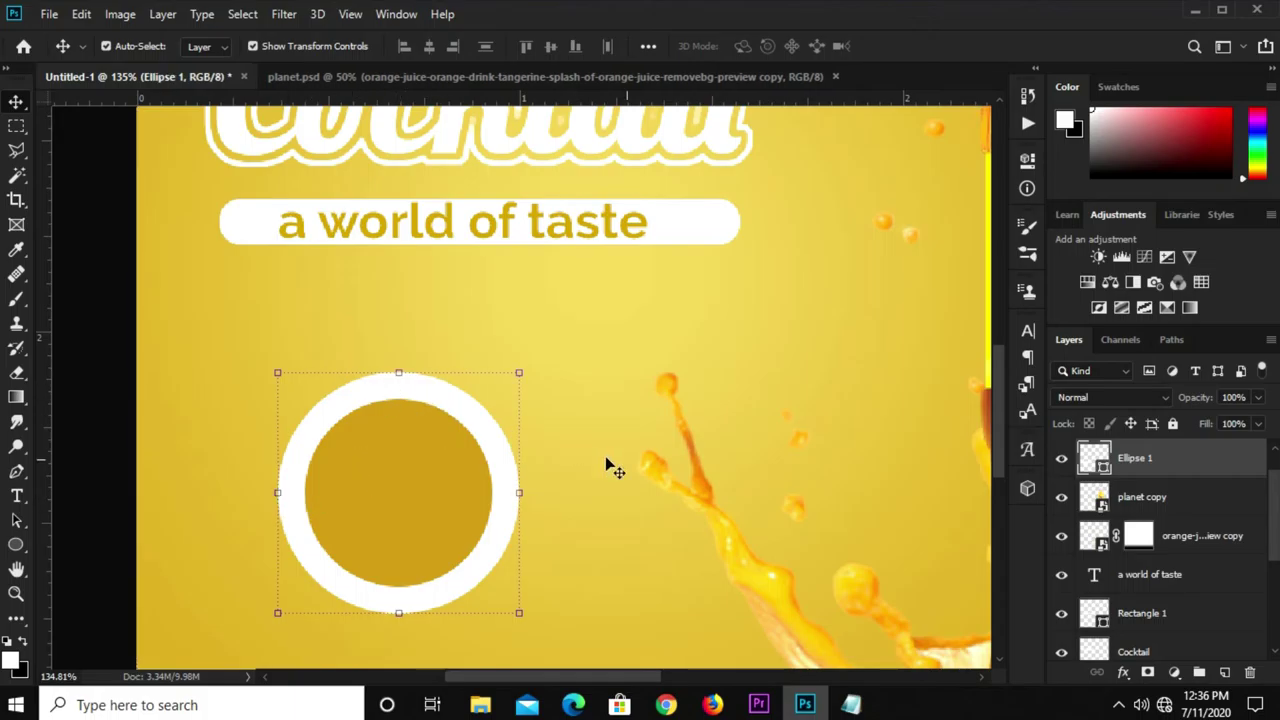
{"action": "left_click", "coordinate": [1061, 458]}
{"action": "key", "text": "ctrl+j"}
{"action": "right_click", "coordinate": [1148, 508]}
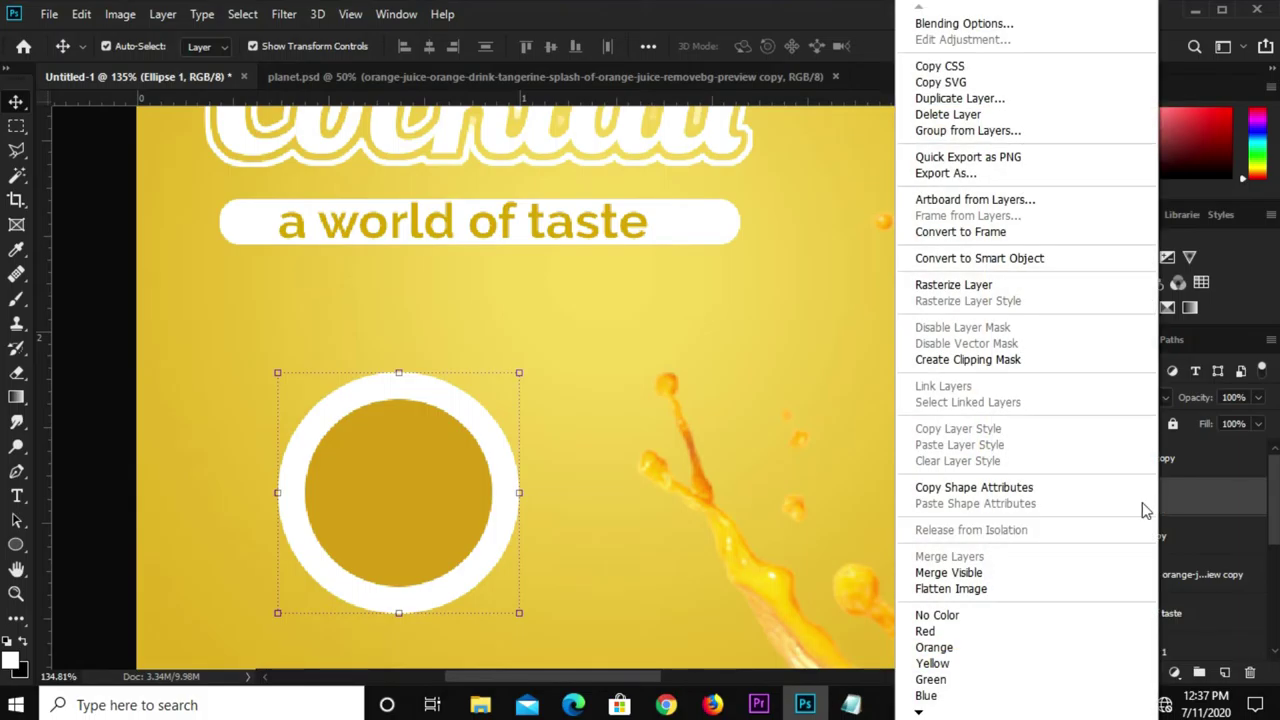
{"action": "left_click", "coordinate": [954, 285]}
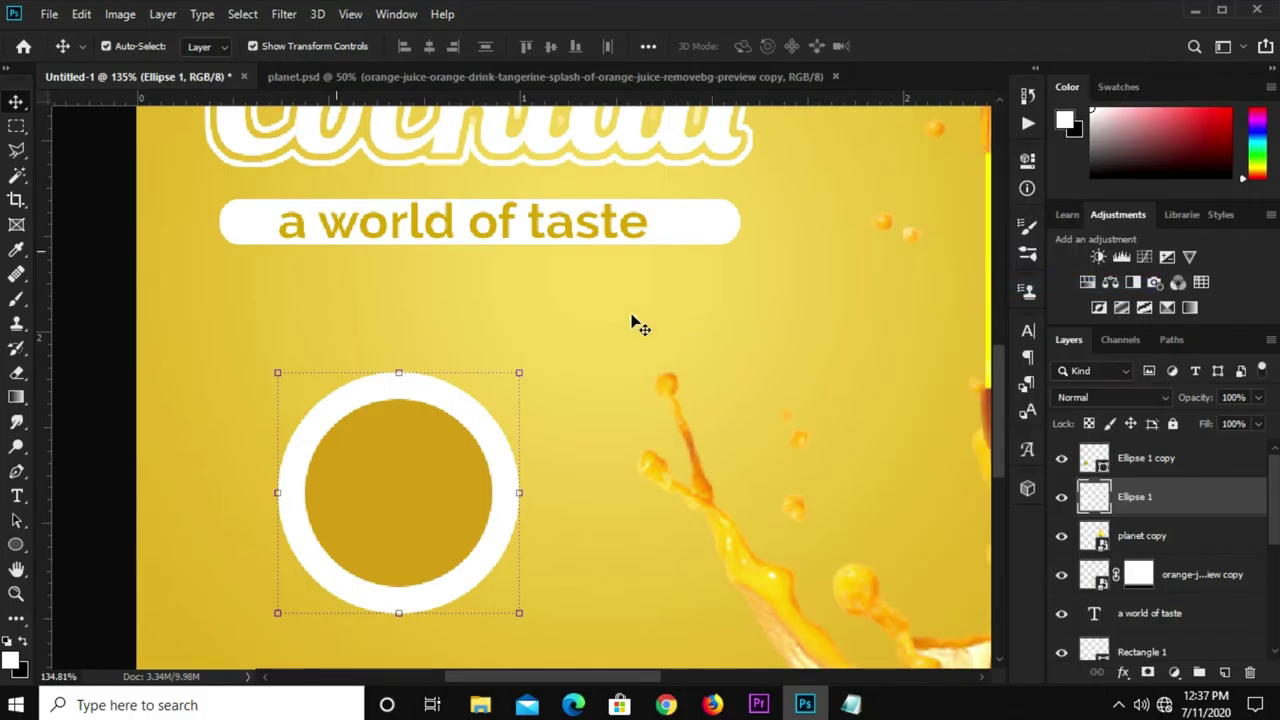
Cut the bottom of the white ring onto its own layer using a polygonal lasso selection.
{"action": "right_click", "coordinate": [16, 150]}
{"action": "left_click", "coordinate": [79, 172]}
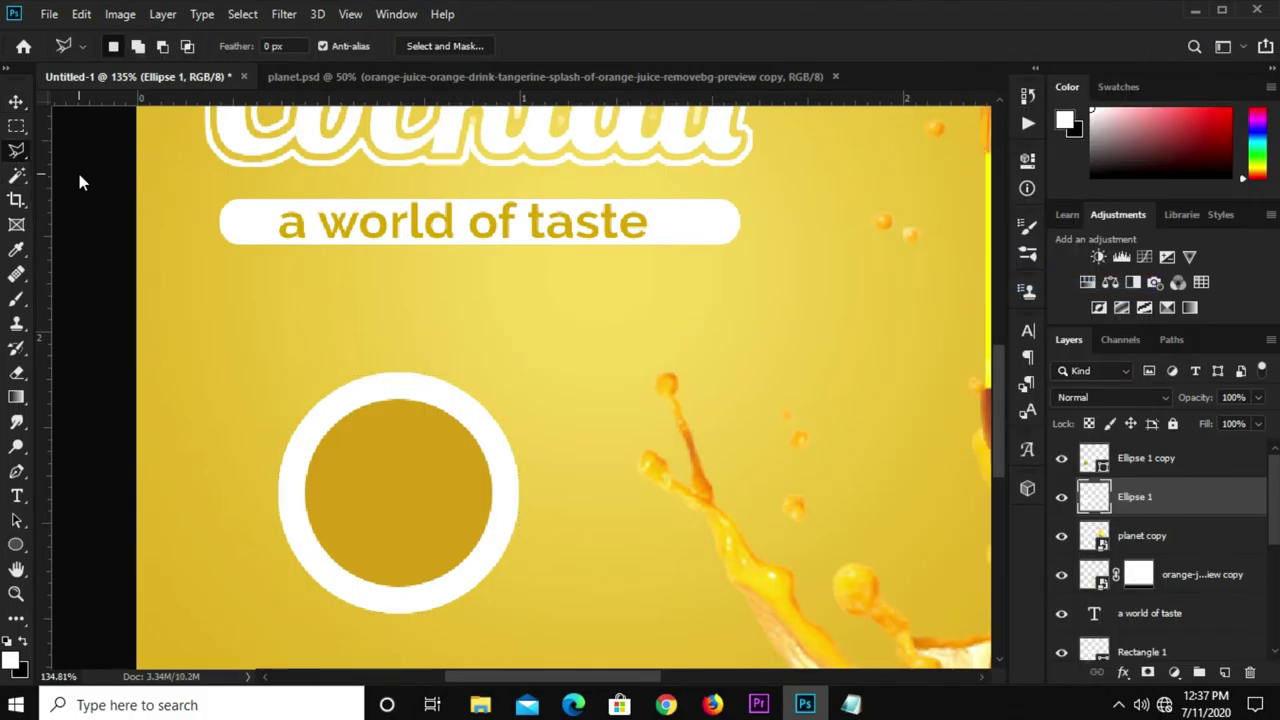
{"action": "left_click", "coordinate": [303, 576]}
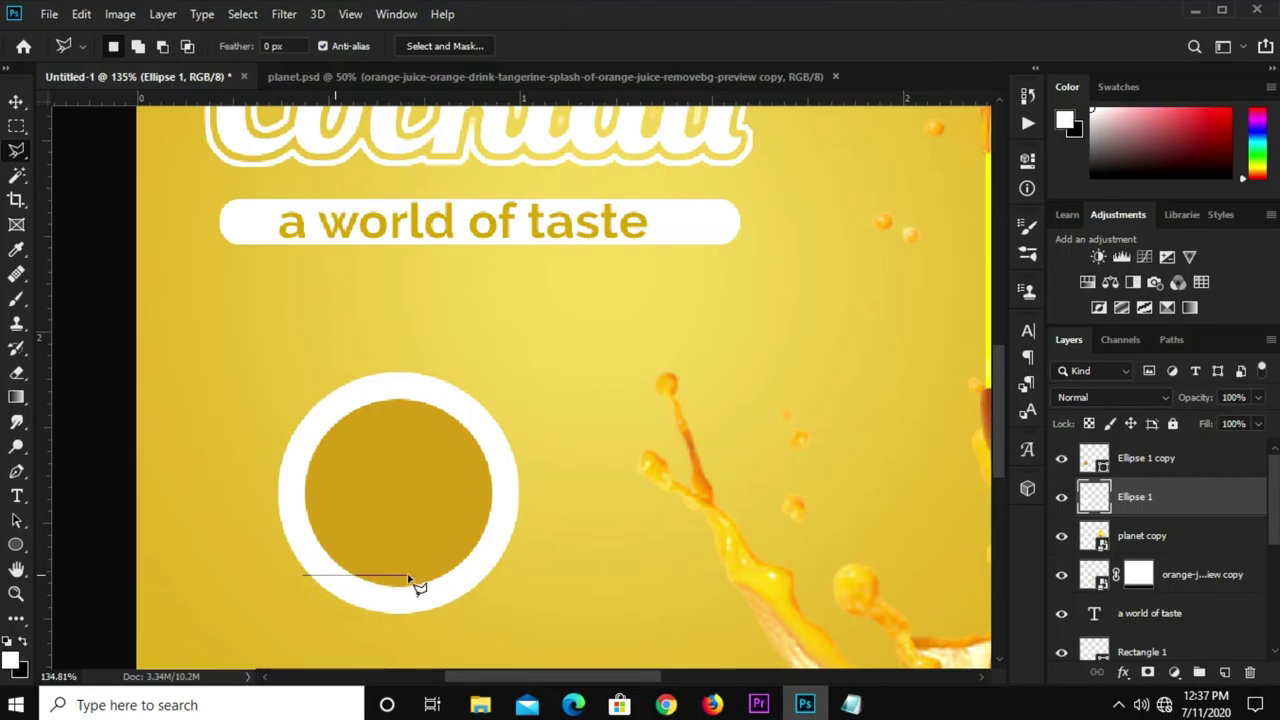
{"action": "left_click", "coordinate": [509, 576]}
{"action": "left_click", "coordinate": [489, 620]}
{"action": "left_click", "coordinate": [336, 636]}
{"action": "left_click", "coordinate": [303, 577]}
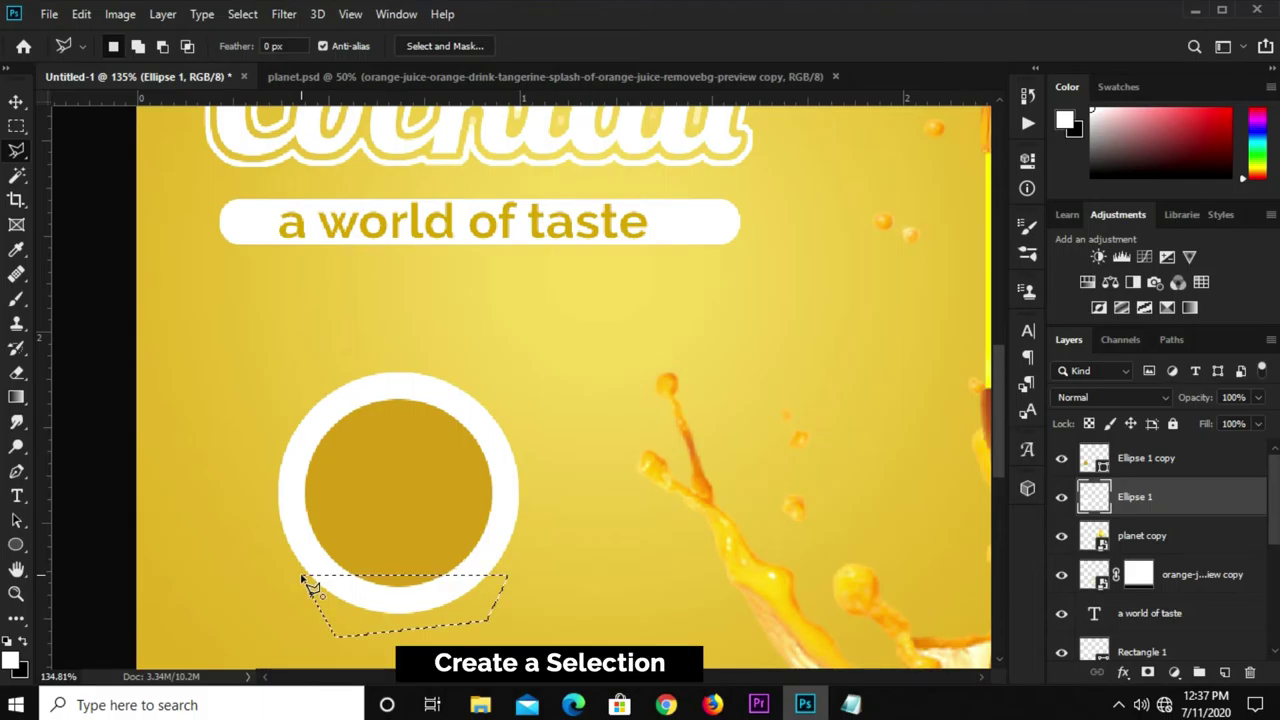
{"action": "right_click", "coordinate": [352, 594]}
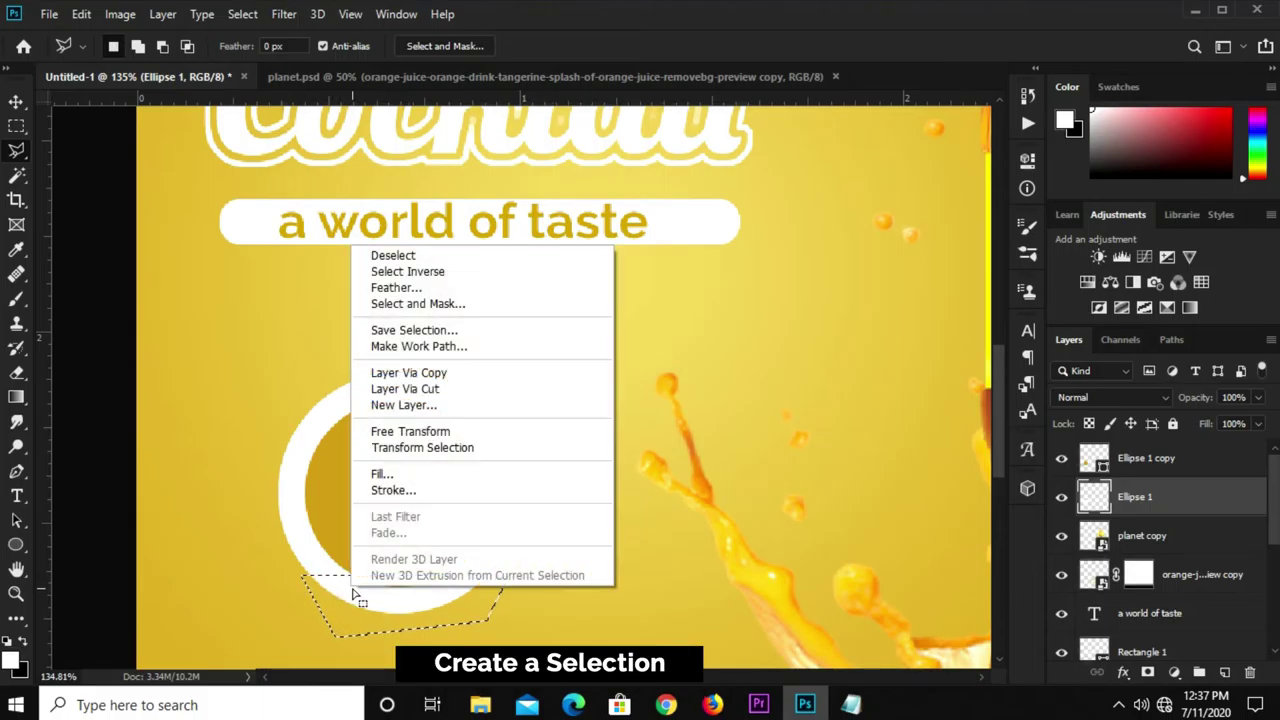
{"action": "left_click", "coordinate": [421, 389]}
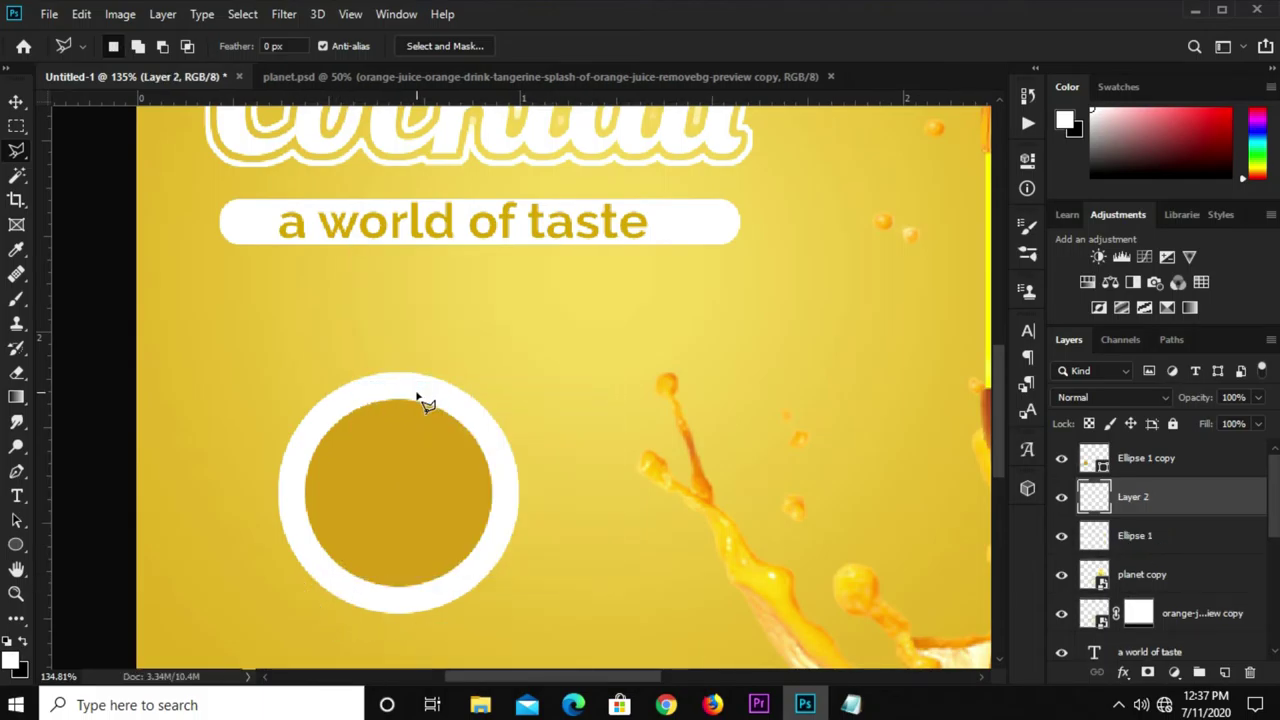
Rotate the cut bottom piece 180° and nudge it upward.
{"action": "left_click", "coordinate": [10, 105]}
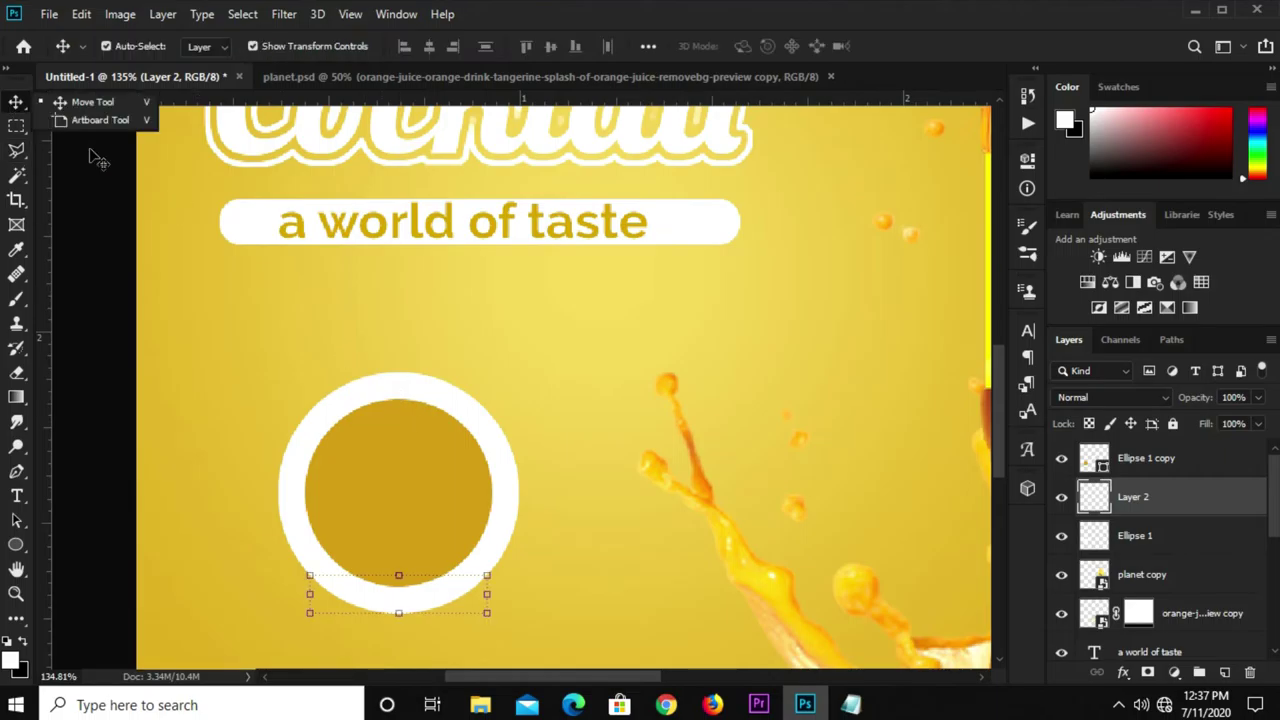
{"action": "left_click", "coordinate": [89, 103]}
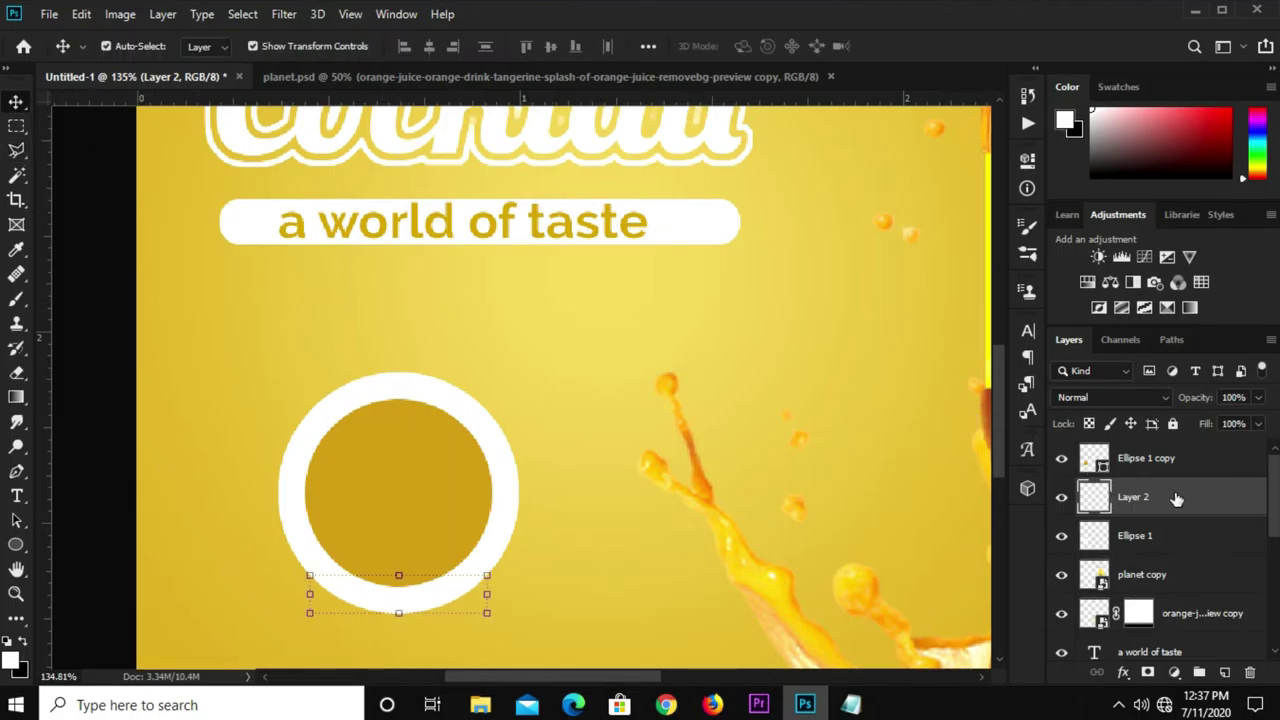
{"action": "left_click", "coordinate": [1058, 503]}
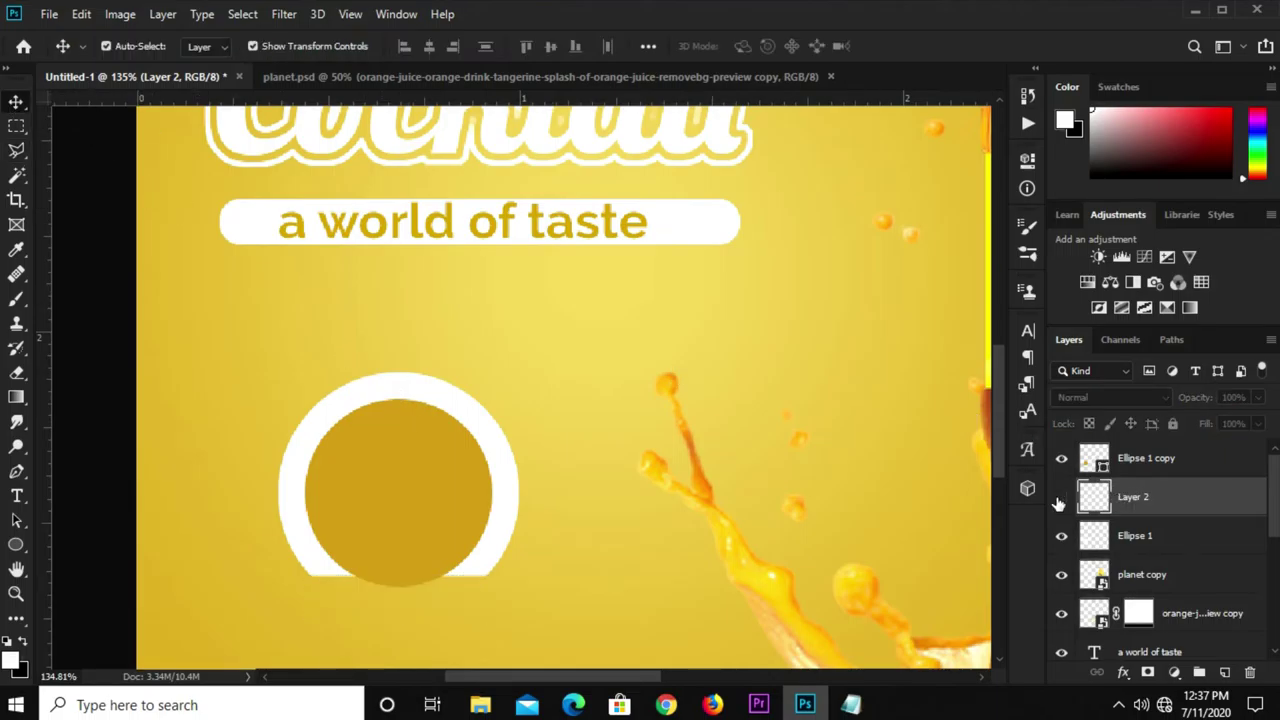
{"action": "left_click", "coordinate": [1060, 497]}
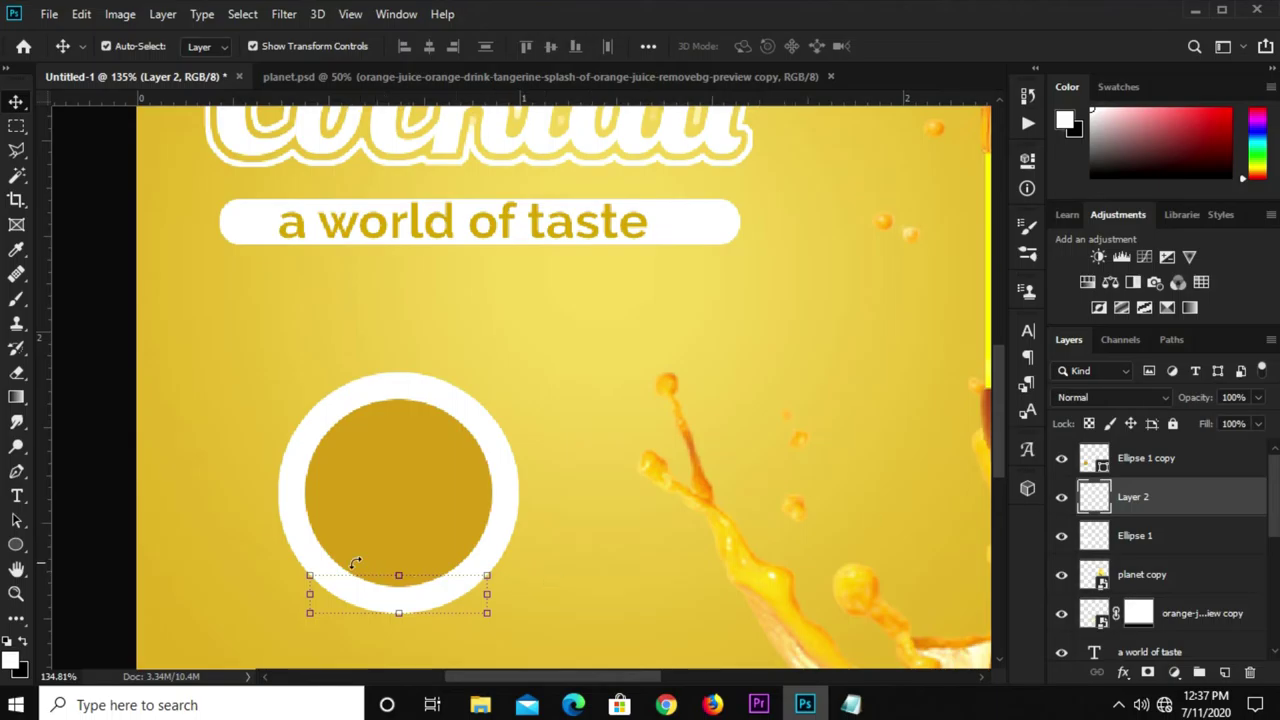
{"action": "key", "text": "ctrl+t"}
{"action": "right_click", "coordinate": [420, 593]}
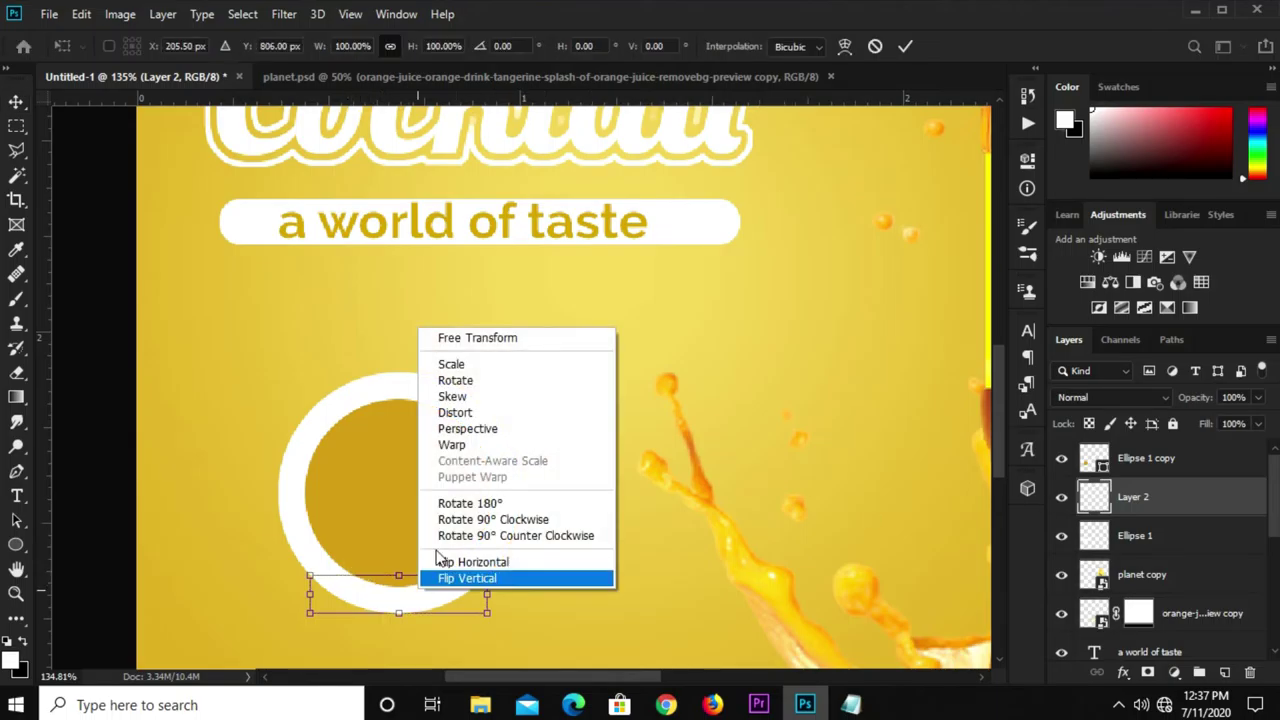
{"action": "left_click", "coordinate": [464, 503]}
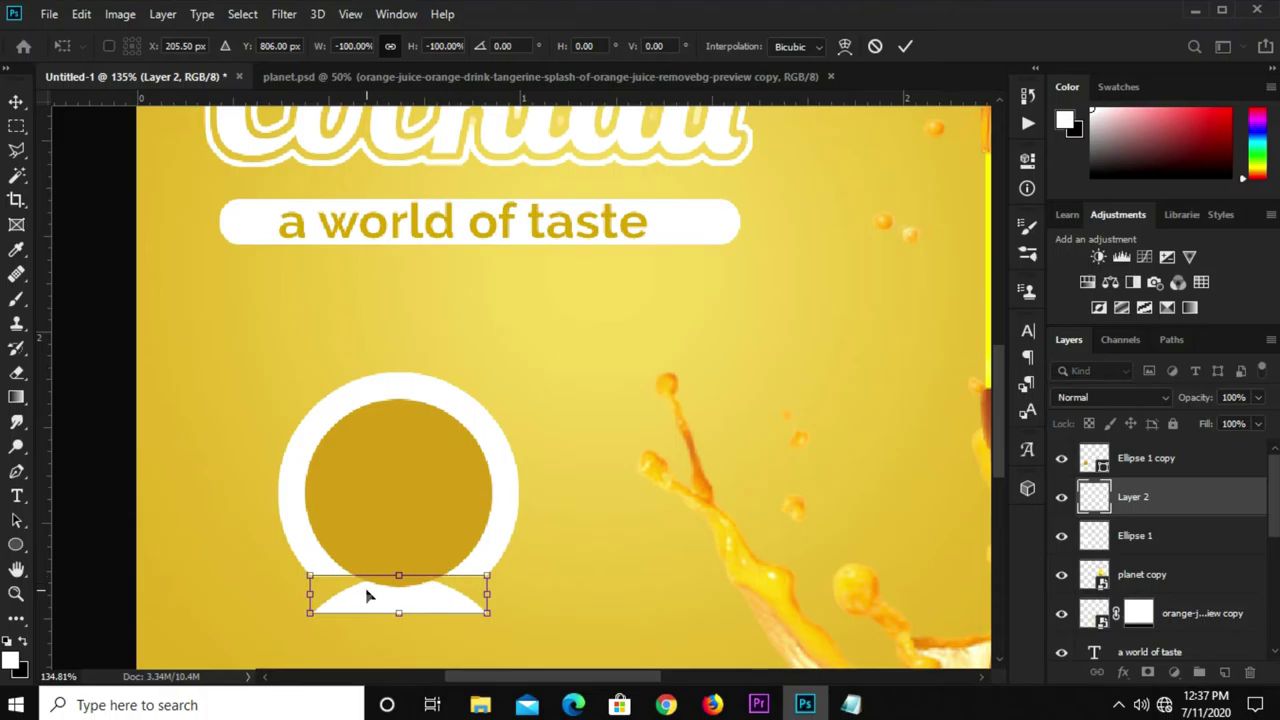
{"action": "key", "text": "Up"}
{"action": "key", "text": "Up"}
{"action": "key", "text": "Up"}
{"action": "key", "text": "Up"}
{"action": "key", "text": "Up"}
{"action": "key", "text": "Up"}
{"action": "key", "text": "Up"}
{"action": "key", "text": "Up"}
{"action": "key", "text": "Up"}
{"action": "key", "text": "Up"}
{"action": "key", "text": "Up"}
{"action": "key", "text": "Up"}
{"action": "key", "text": "Up"}
{"action": "key", "text": "Up"}
{"action": "key", "text": "Up"}
{"action": "key", "text": "Up"}
{"action": "key", "text": "Up"}
{"action": "key", "text": "Up"}
{"action": "key", "text": "Up"}
{"action": "key", "text": "Up"}
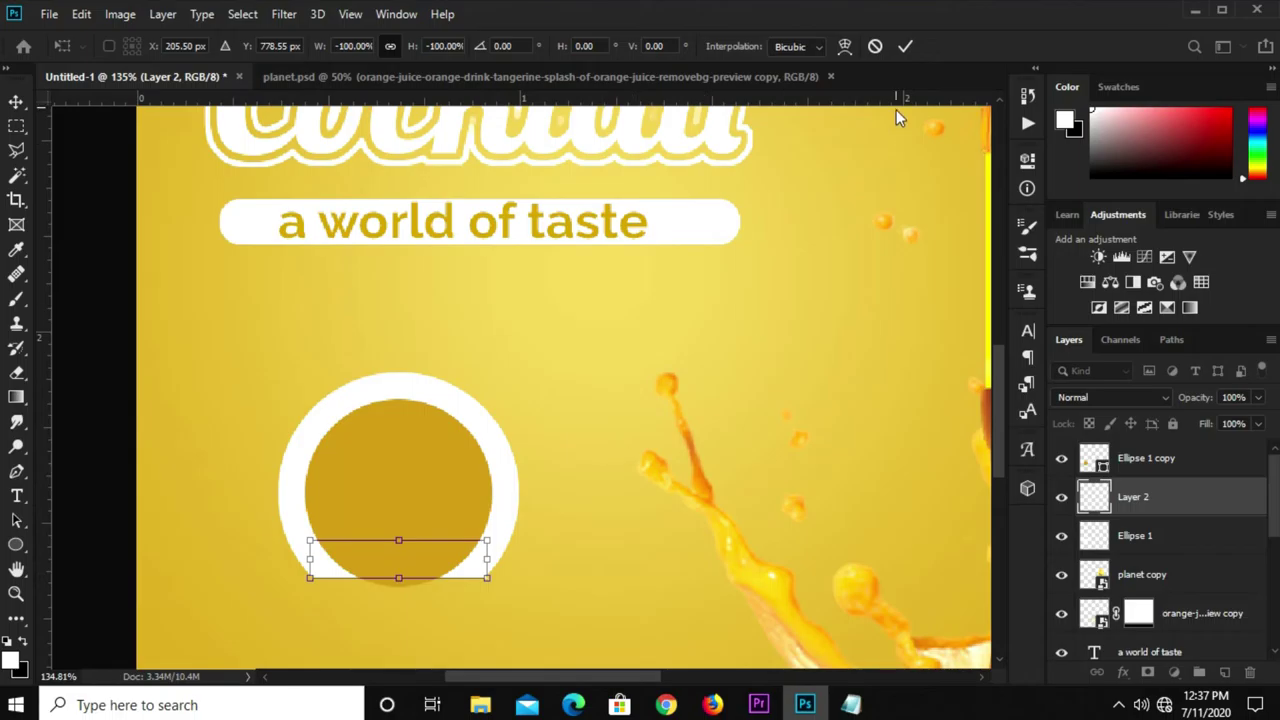
{"action": "left_click", "coordinate": [905, 47]}
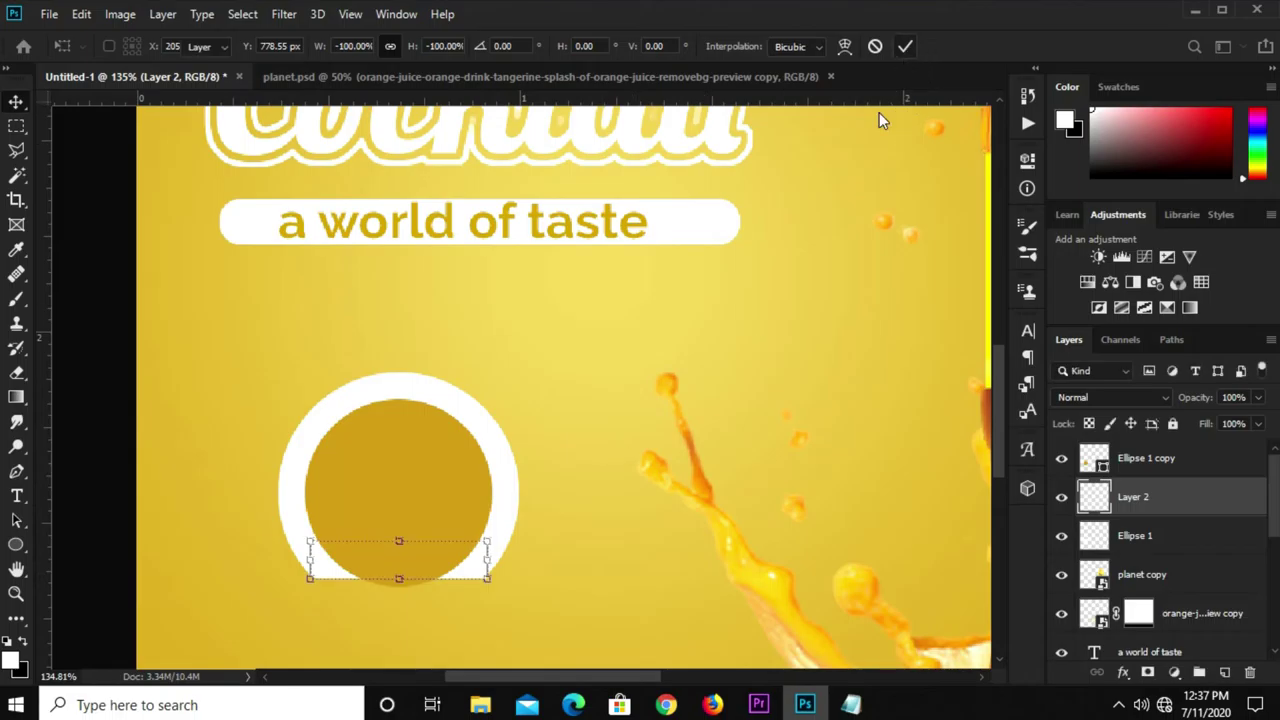
{"action": "left_click", "coordinate": [405, 478]}
{"action": "left_click", "coordinate": [1061, 458]}
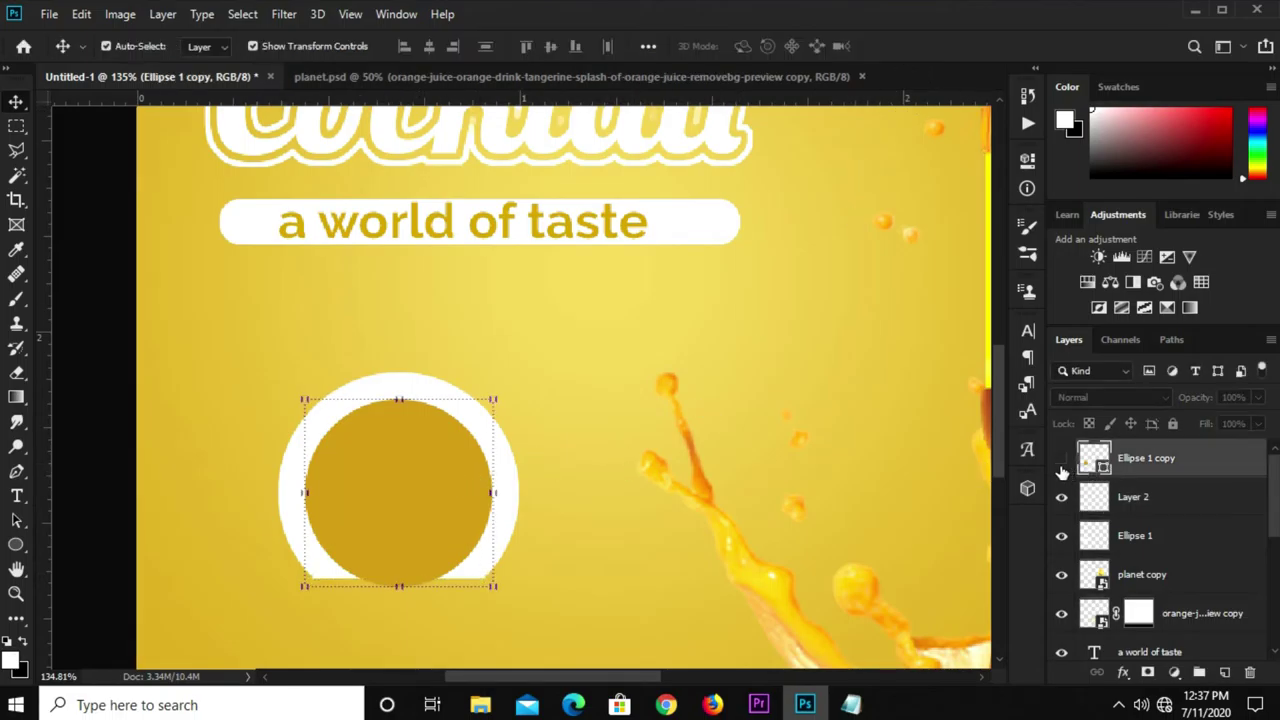
Give Layer 2 a drop shadow with opacity 42%, distance 2, spread 9 and angle -128°.
{"action": "left_click", "coordinate": [422, 574]}
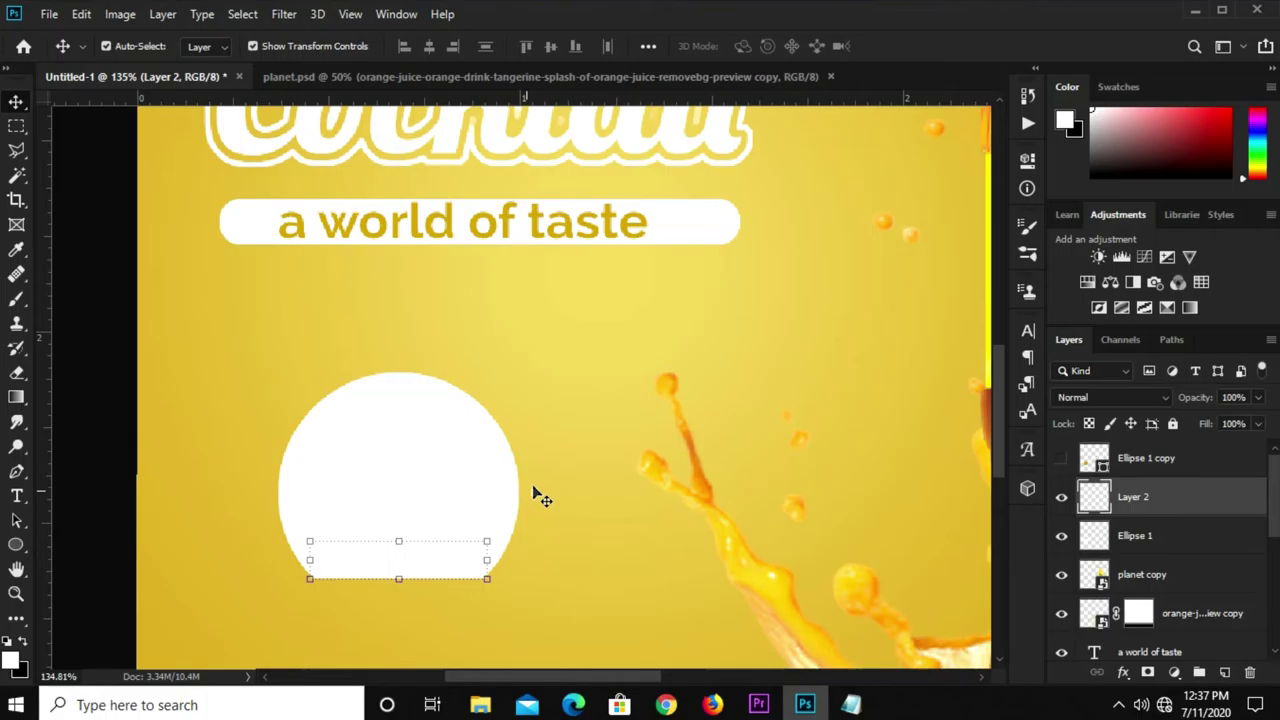
{"action": "left_click", "coordinate": [391, 569]}
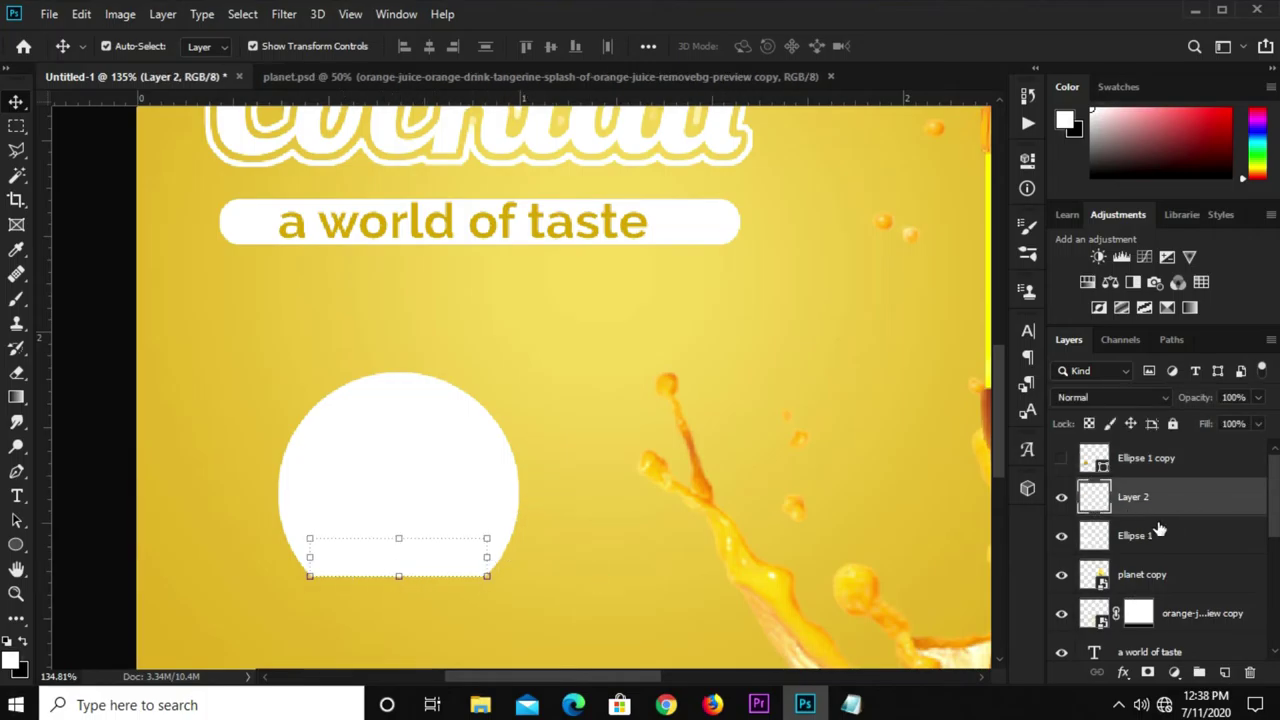
{"action": "left_click", "coordinate": [1123, 673]}
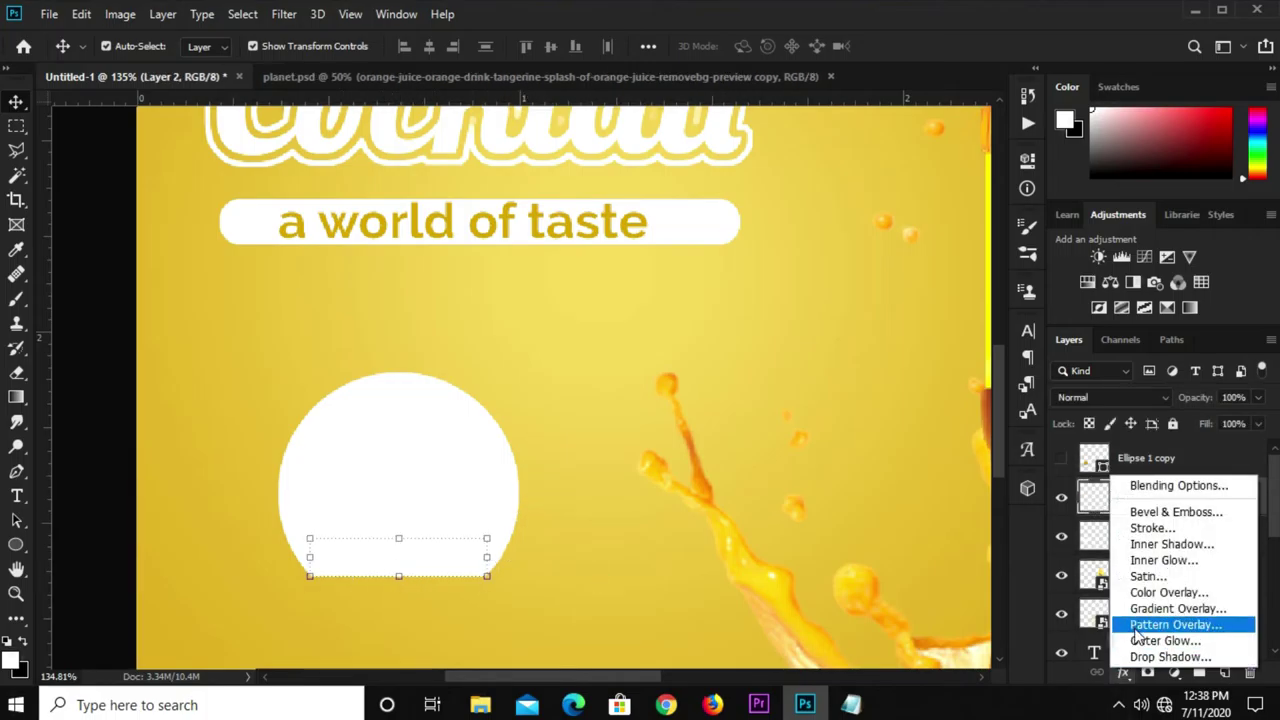
{"action": "left_click", "coordinate": [1146, 490]}
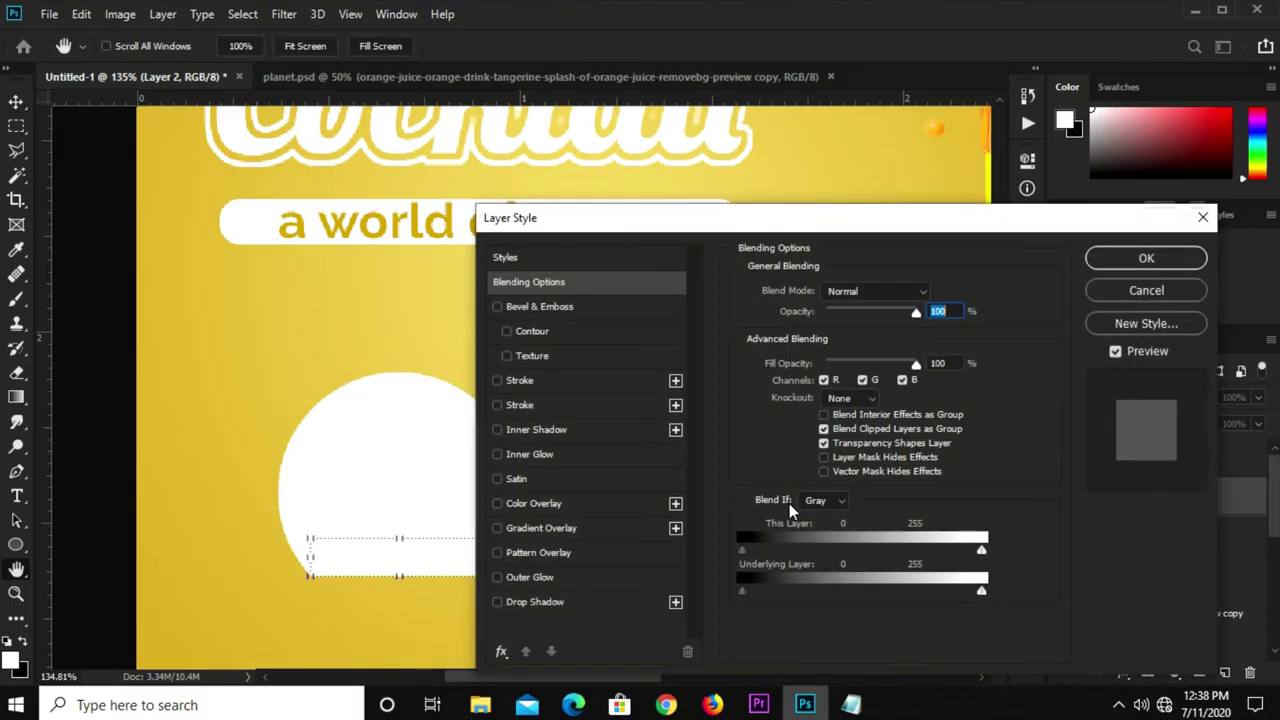
{"action": "left_click", "coordinate": [522, 601]}
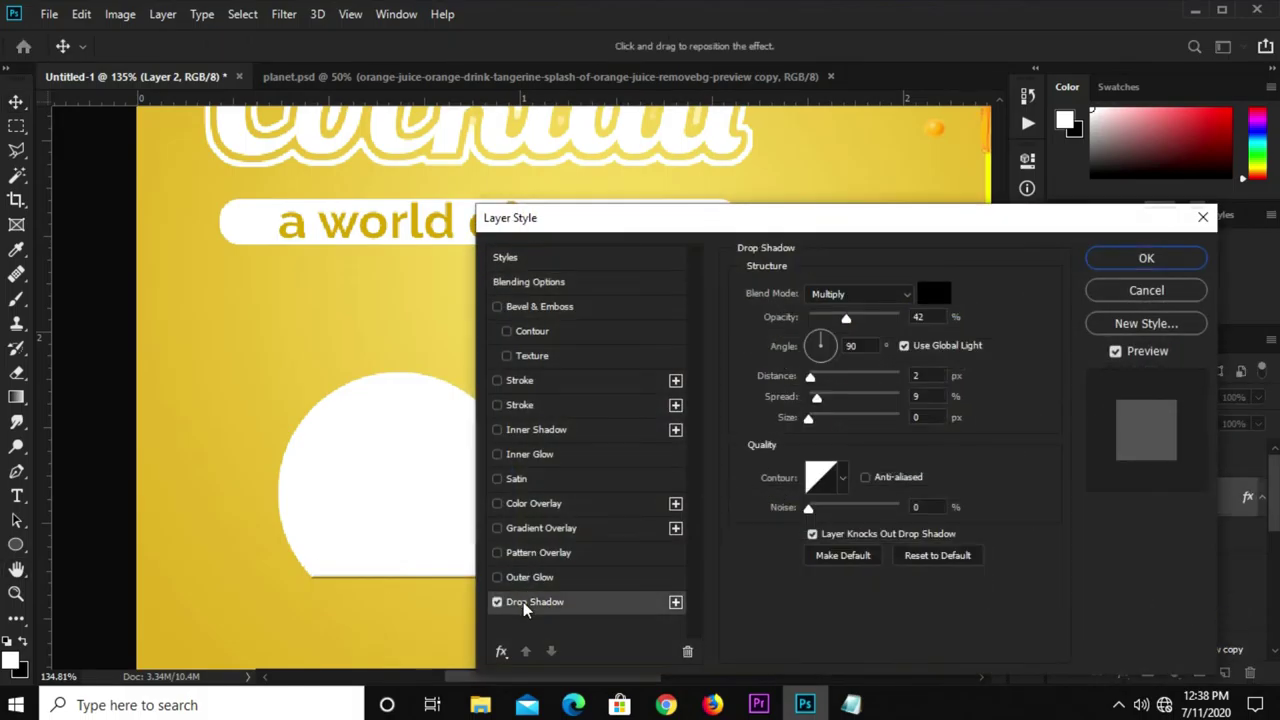
{"action": "left_click", "coordinate": [918, 317]}
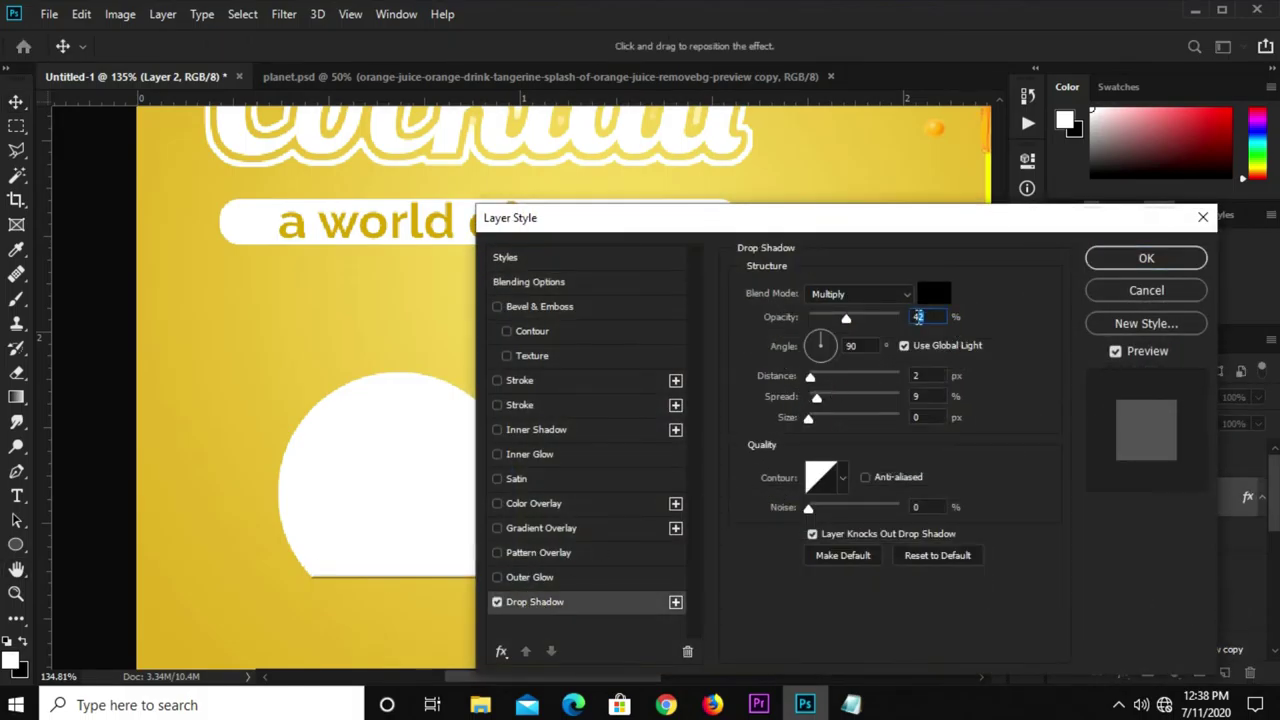
{"action": "left_click", "coordinate": [920, 375]}
{"action": "left_click", "coordinate": [860, 346]}
{"action": "type", "text": "-12"}
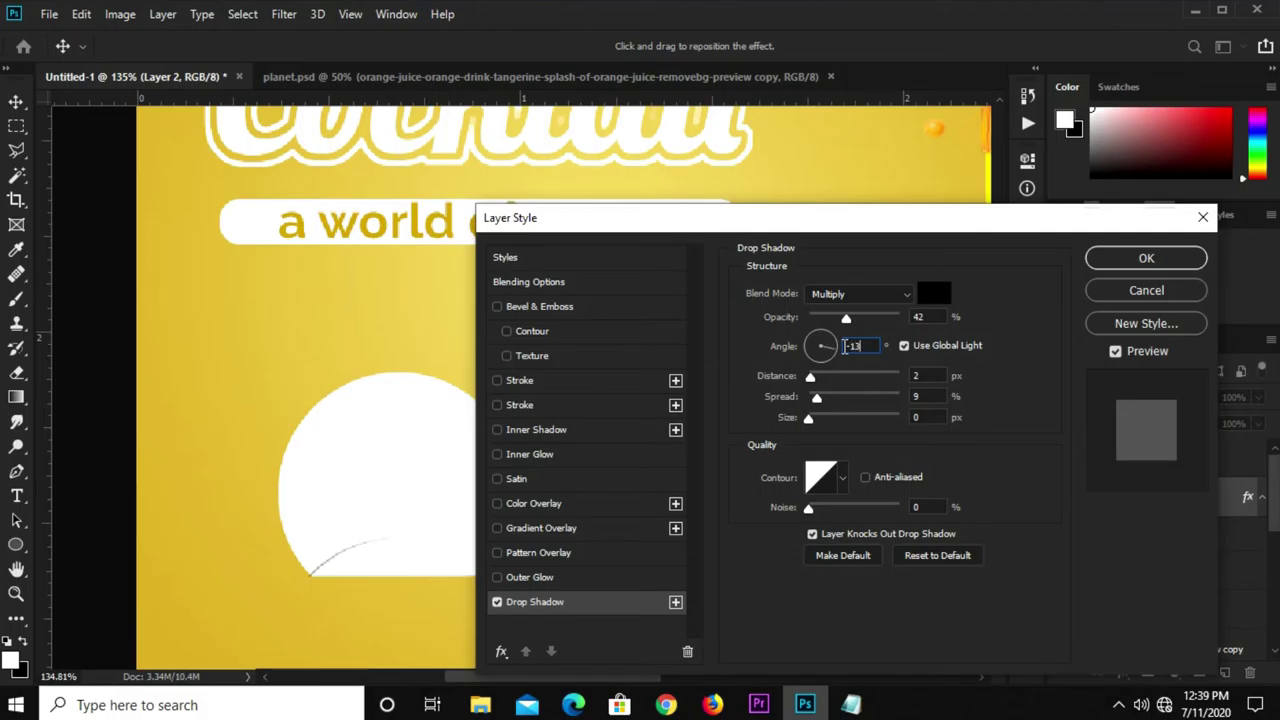
{"action": "type", "text": "8"}
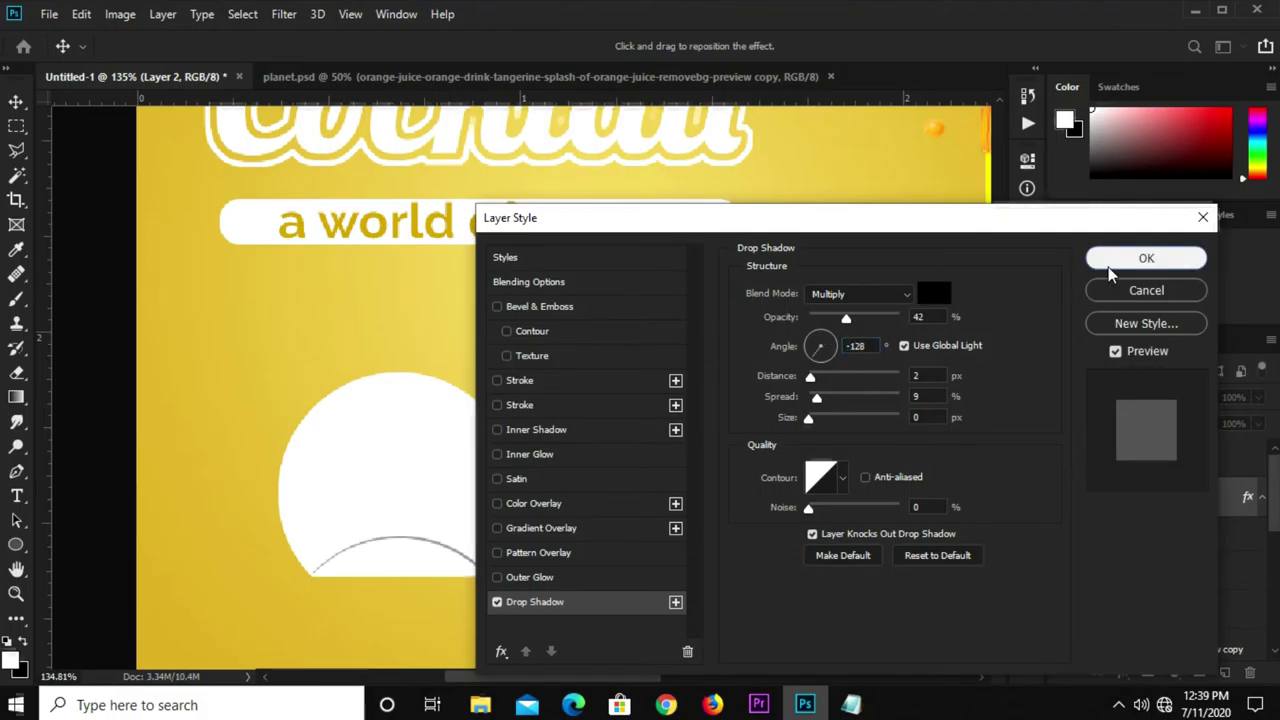
{"action": "left_click", "coordinate": [1146, 262]}
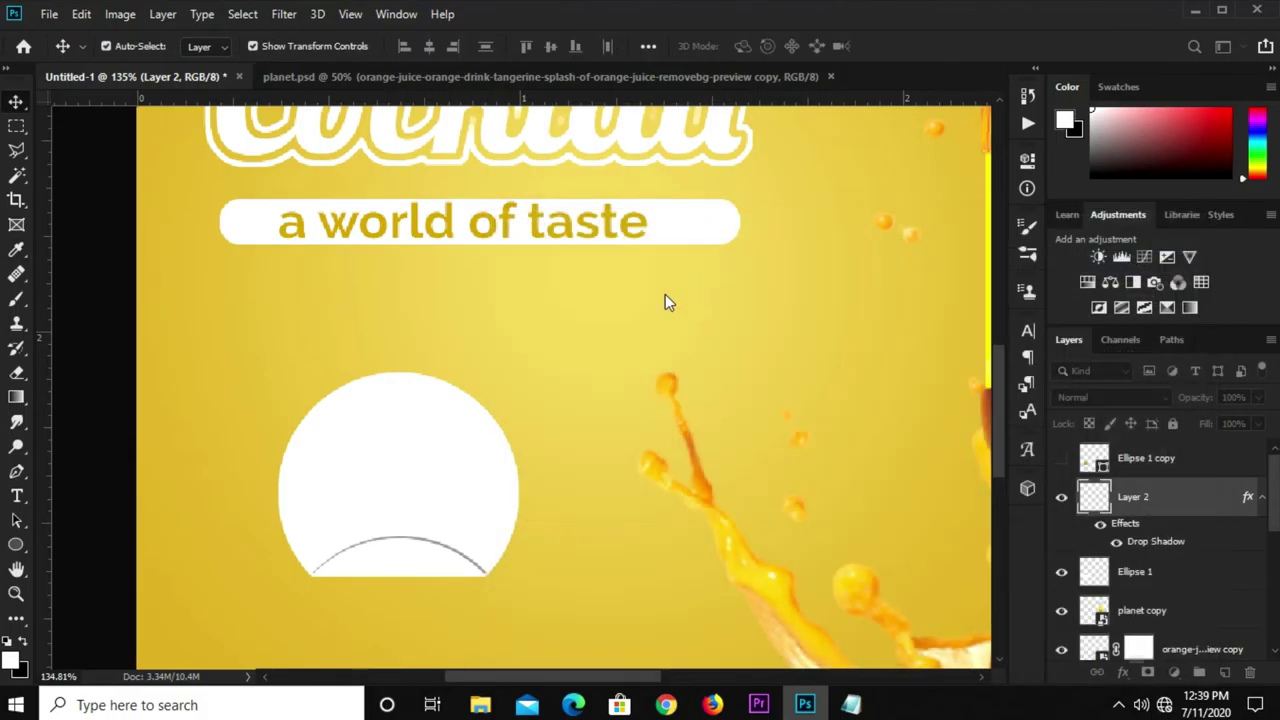
{"action": "left_click", "coordinate": [1062, 459]}
Move the gold circle layer beneath Layer 2 and rasterize it.
{"action": "left_click_drag", "start_coordinate": [1178, 458], "coordinate": [1130, 555]}
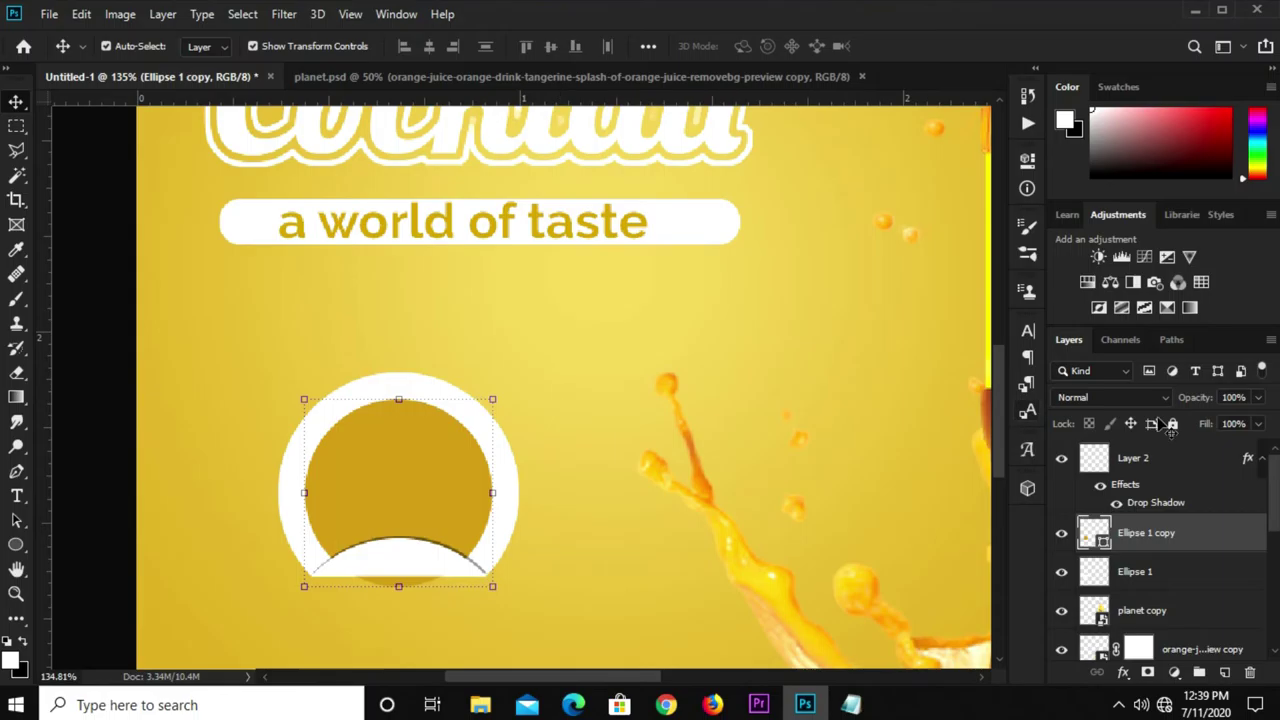
{"action": "right_click", "coordinate": [1140, 537]}
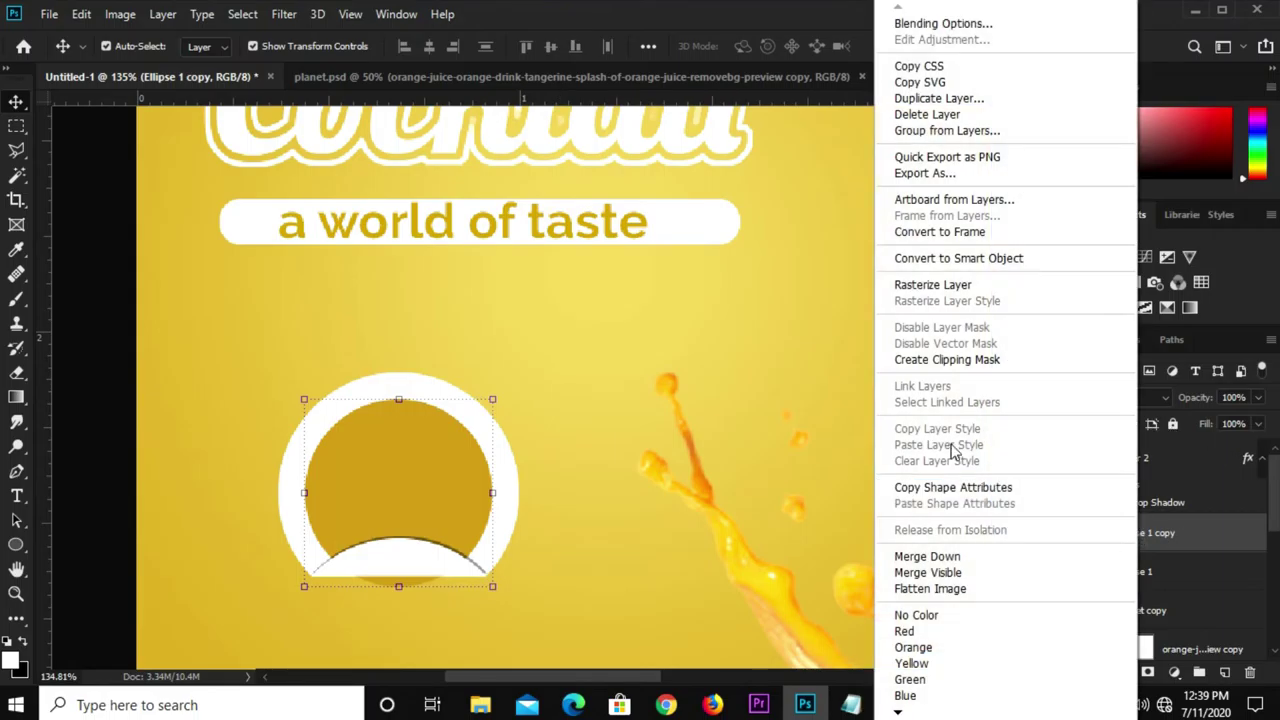
{"action": "left_click", "coordinate": [925, 283]}
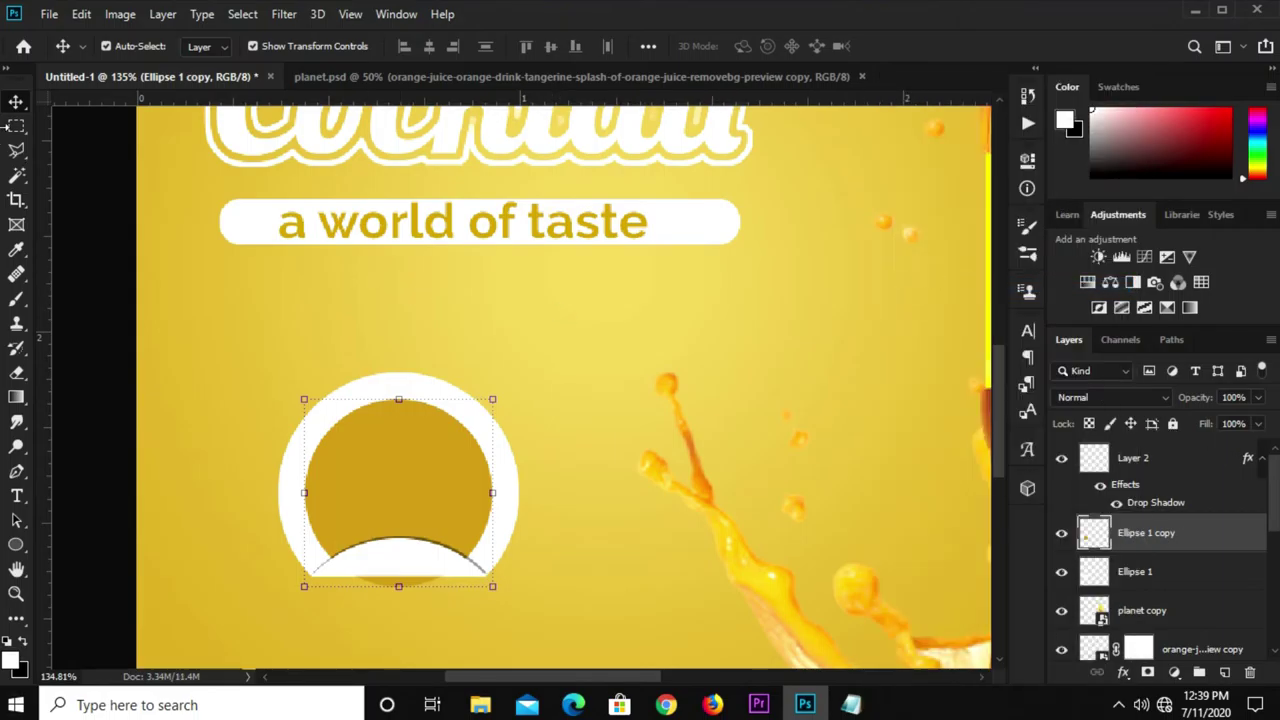
Delete the gold circle's overhang below the white arc using a polygonal lasso selection.
{"action": "right_click", "coordinate": [16, 152]}
{"action": "left_click", "coordinate": [80, 150]}
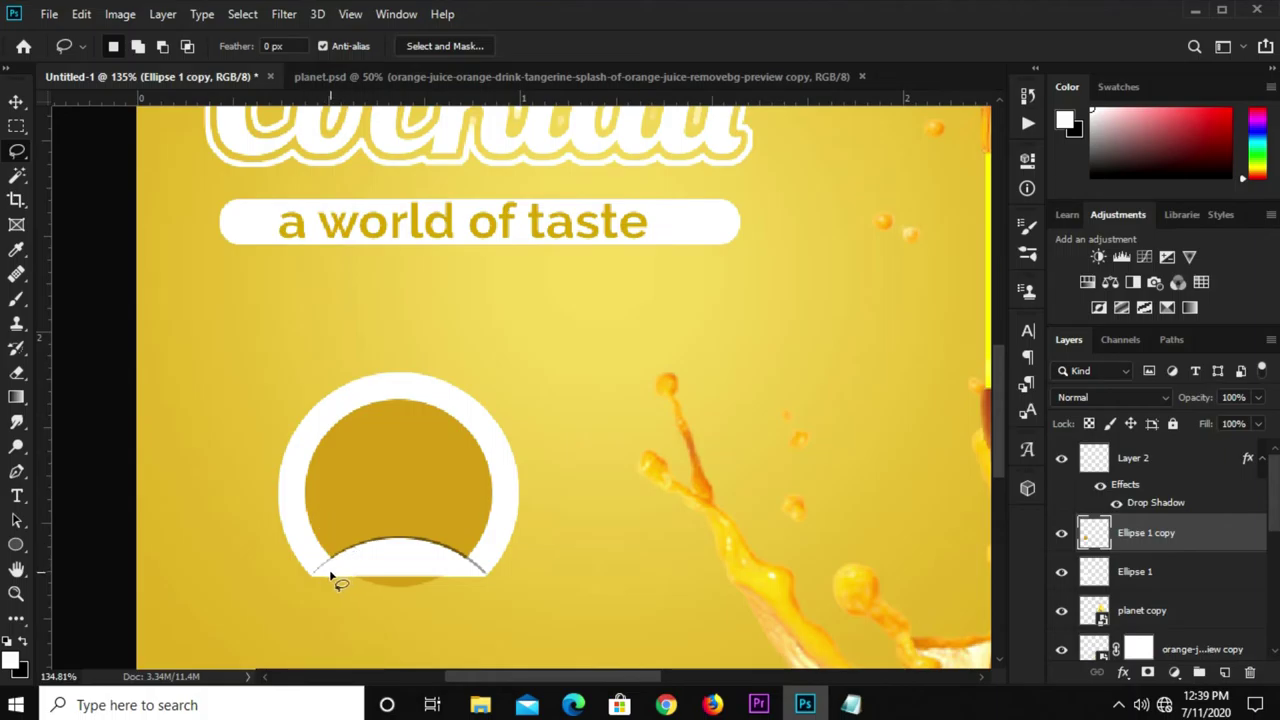
{"action": "right_click", "coordinate": [17, 152]}
{"action": "left_click", "coordinate": [80, 169]}
{"action": "left_click", "coordinate": [336, 572]}
{"action": "left_click", "coordinate": [425, 565]}
{"action": "left_click", "coordinate": [462, 578]}
{"action": "left_click", "coordinate": [478, 607]}
{"action": "left_click", "coordinate": [370, 617]}
{"action": "left_click", "coordinate": [312, 588]}
{"action": "left_click", "coordinate": [341, 578]}
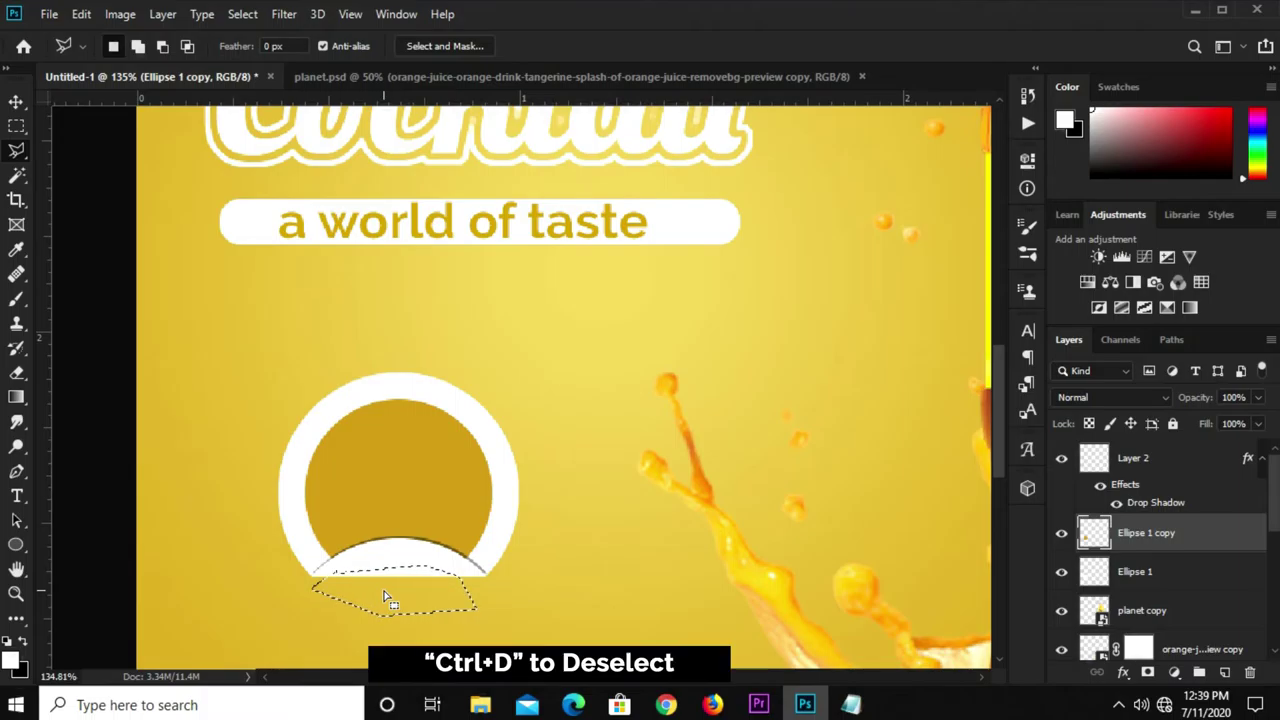
{"action": "key", "text": "ctrl+d"}
{"action": "key", "text": "v"}
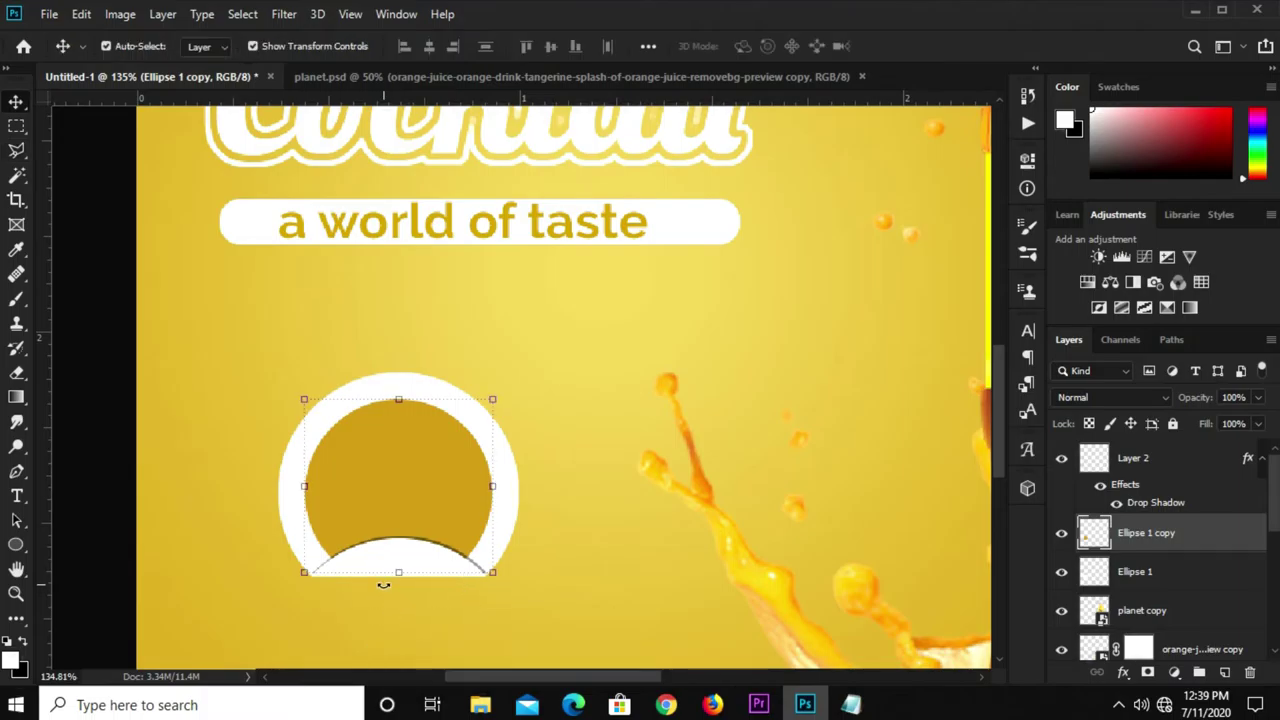
{"action": "key", "text": "ctrl+0"}
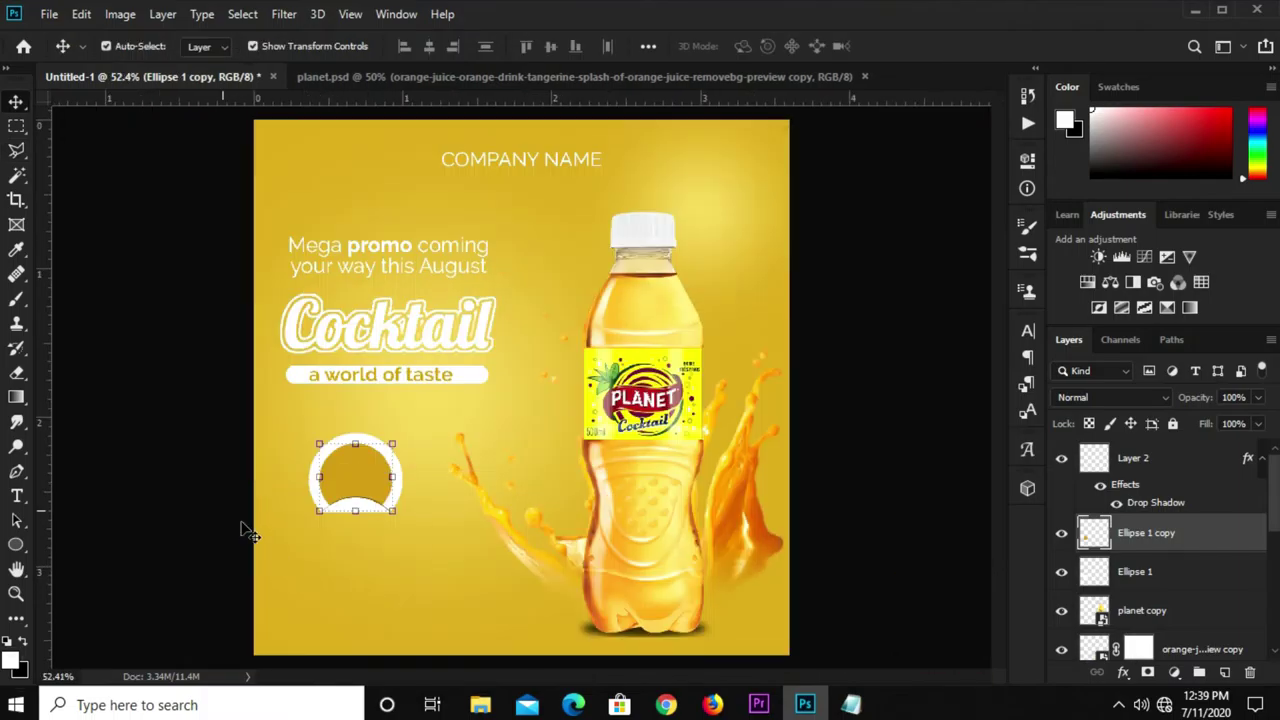
Copy the words 'big sale' from the Notepad notes.
{"action": "left_click", "coordinate": [206, 476]}
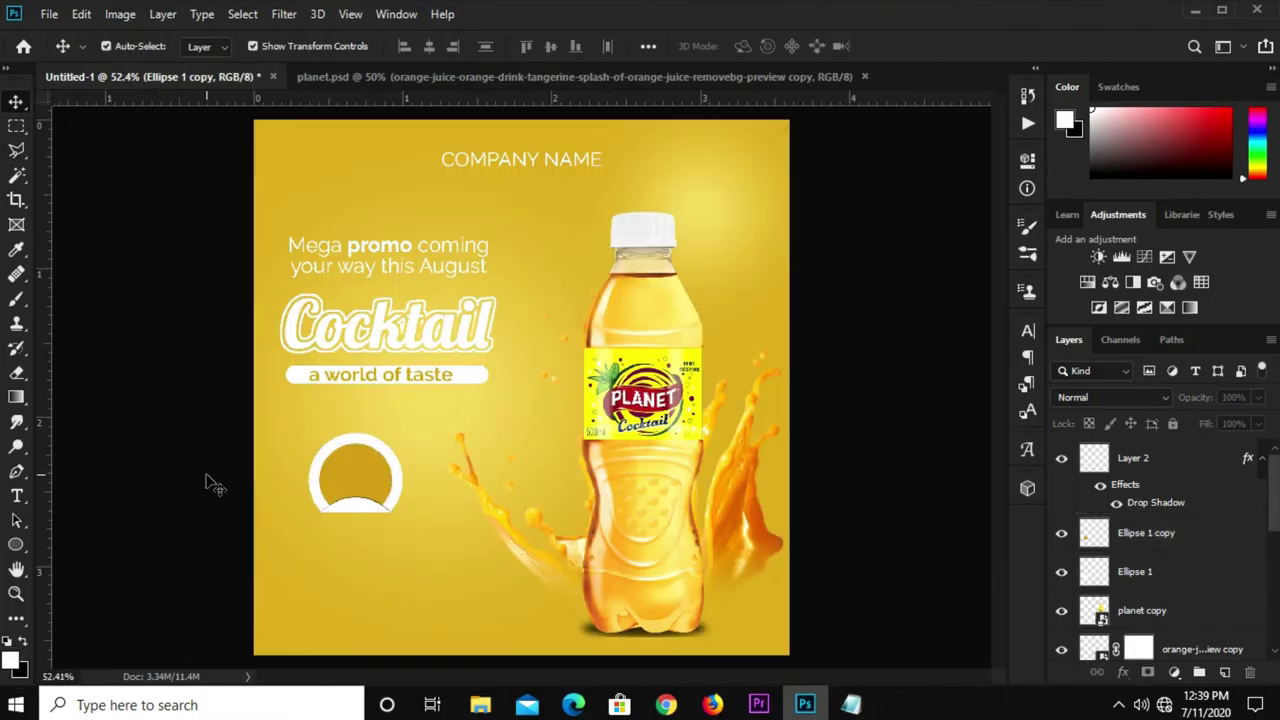
{"action": "left_click", "coordinate": [15, 497]}
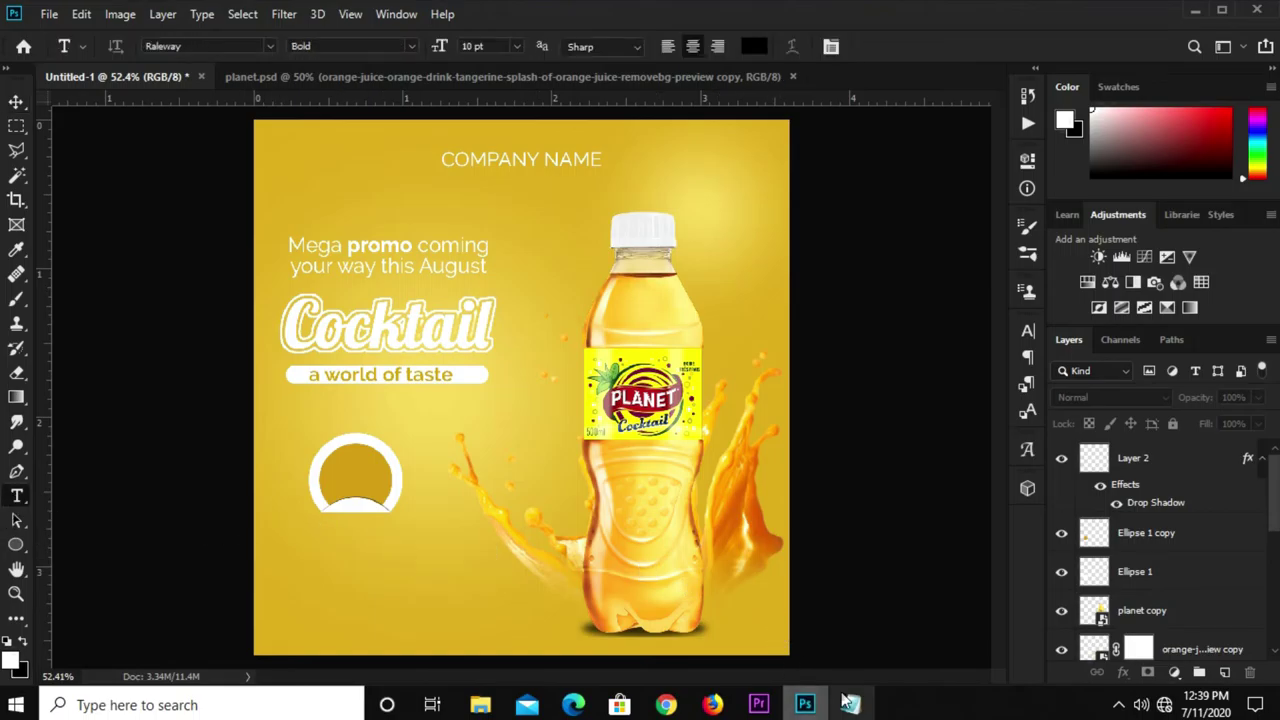
{"action": "left_click", "coordinate": [849, 704]}
{"action": "left_click_drag", "start_coordinate": [480, 375], "coordinate": [411, 375]}
{"action": "left_click", "coordinate": [412, 375]}
{"action": "right_click", "coordinate": [423, 372]}
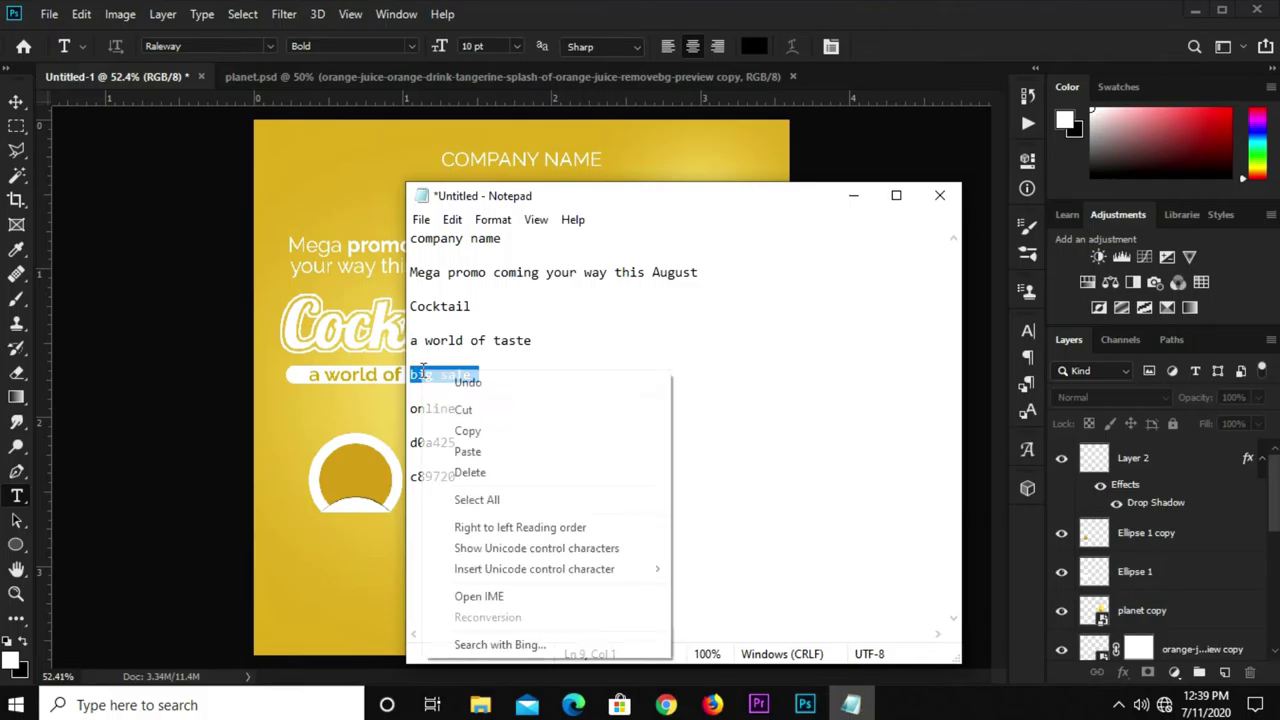
{"action": "left_click", "coordinate": [478, 432]}
{"action": "left_click", "coordinate": [848, 197]}
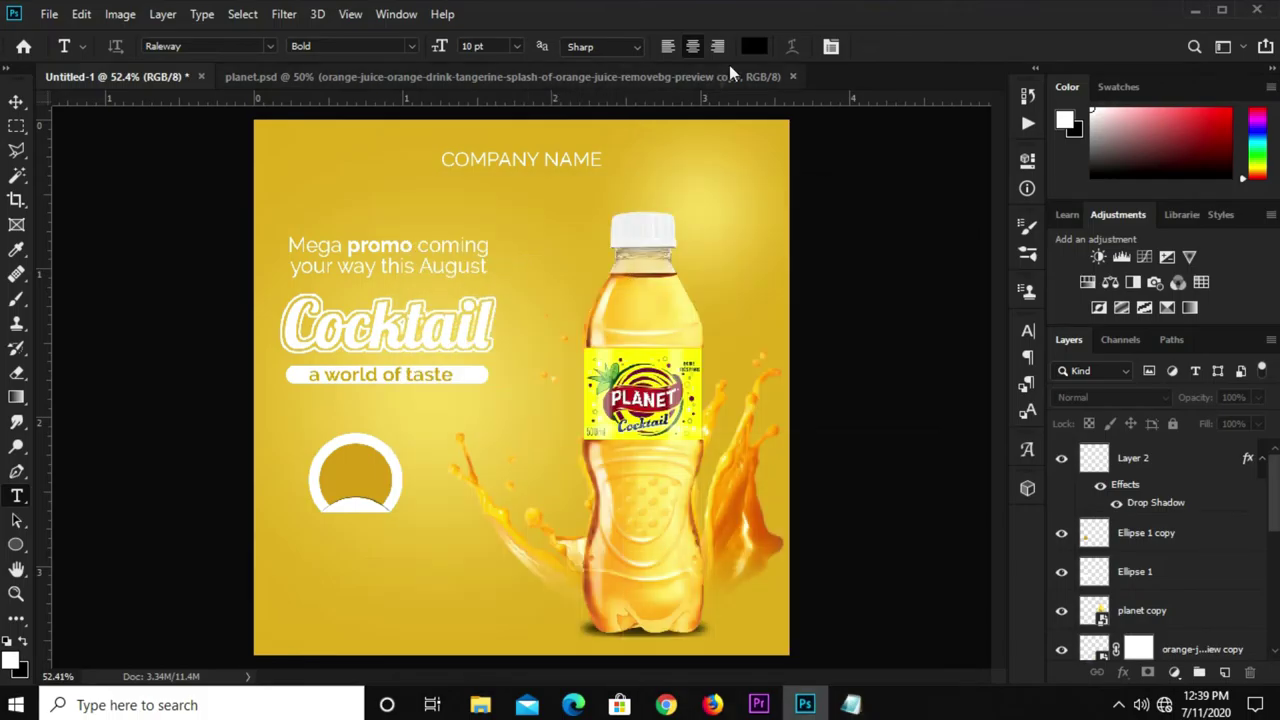
Add white 'big sale' text just below the badge.
{"action": "left_click", "coordinate": [754, 46]}
{"action": "left_click_drag", "start_coordinate": [606, 366], "coordinate": [564, 357]}
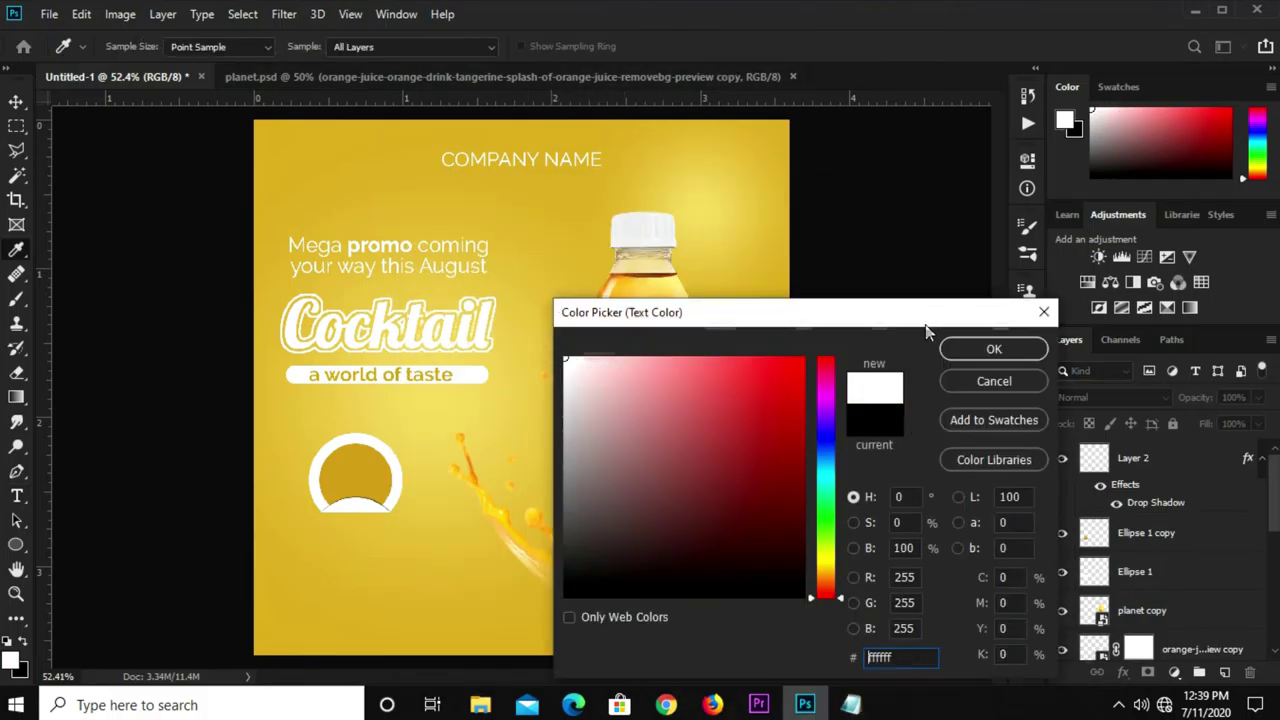
{"action": "left_click", "coordinate": [994, 349]}
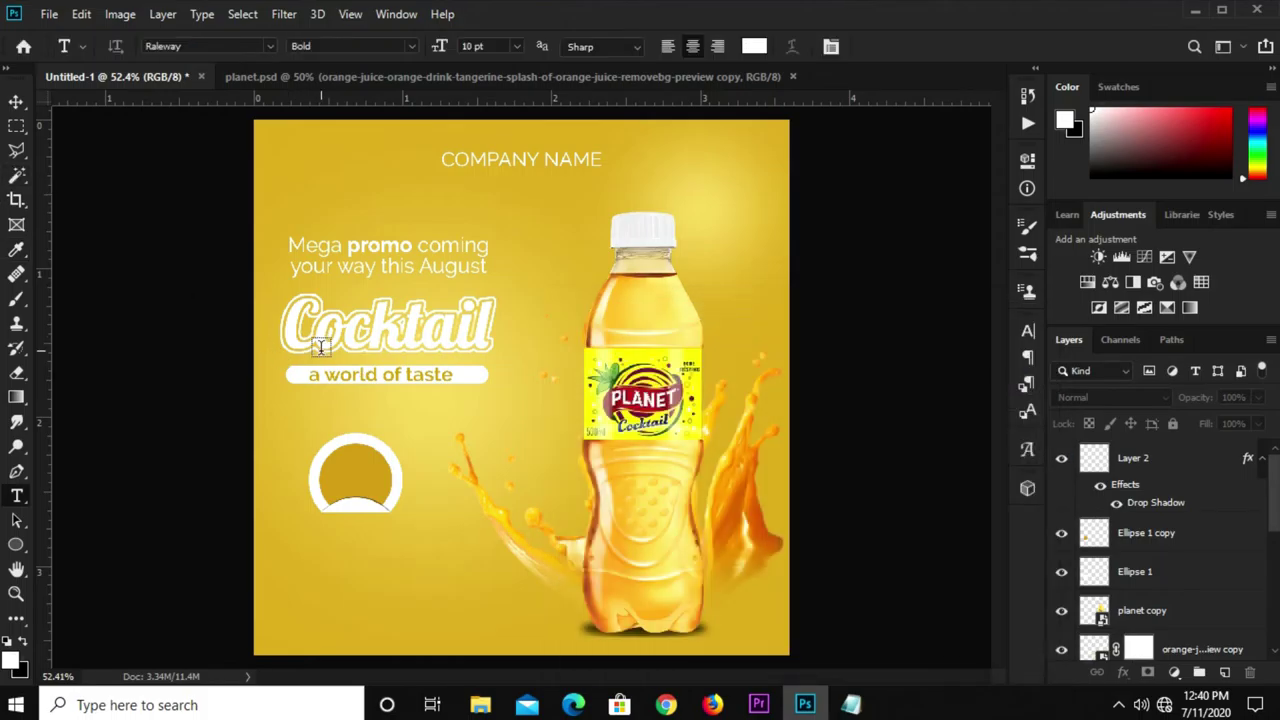
{"action": "left_click", "coordinate": [378, 538]}
{"action": "type", "text": "big sale"}
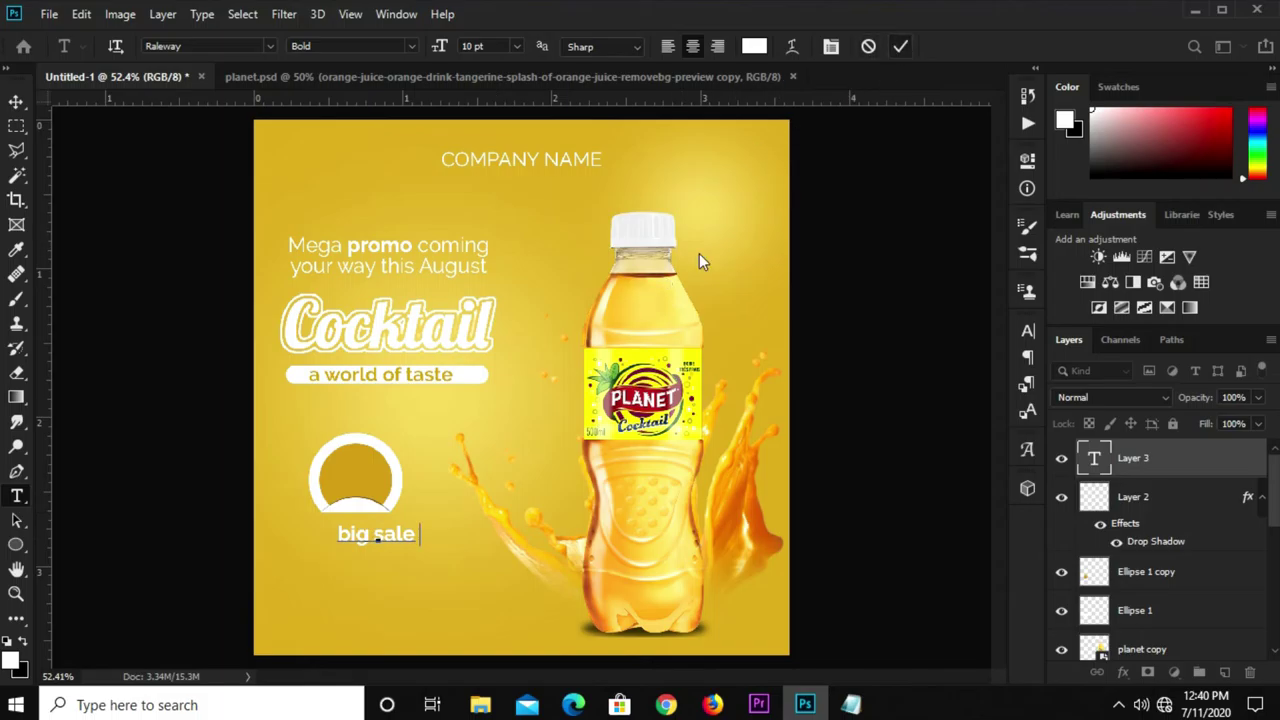
{"action": "key", "text": "ctrl+Return"}
Set BIG SALE in all caps and scale it down into the gold circle.
{"action": "key", "text": "v"}
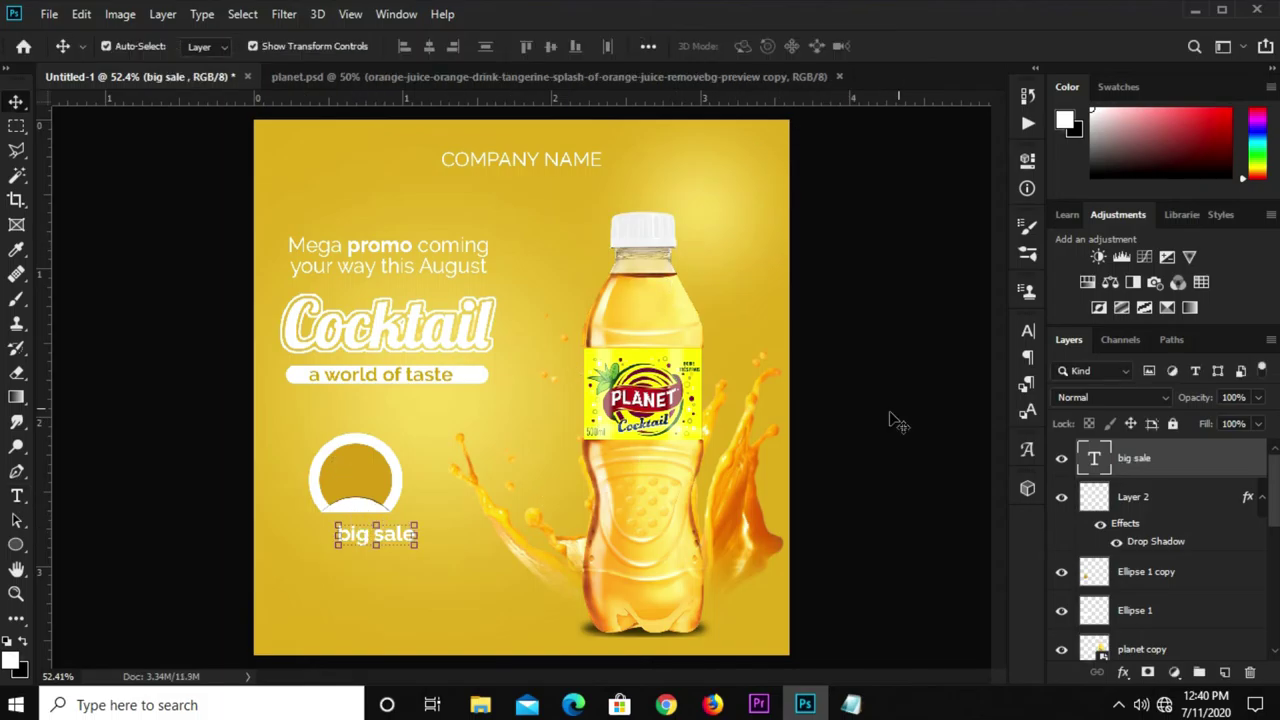
{"action": "left_click", "coordinate": [1028, 331]}
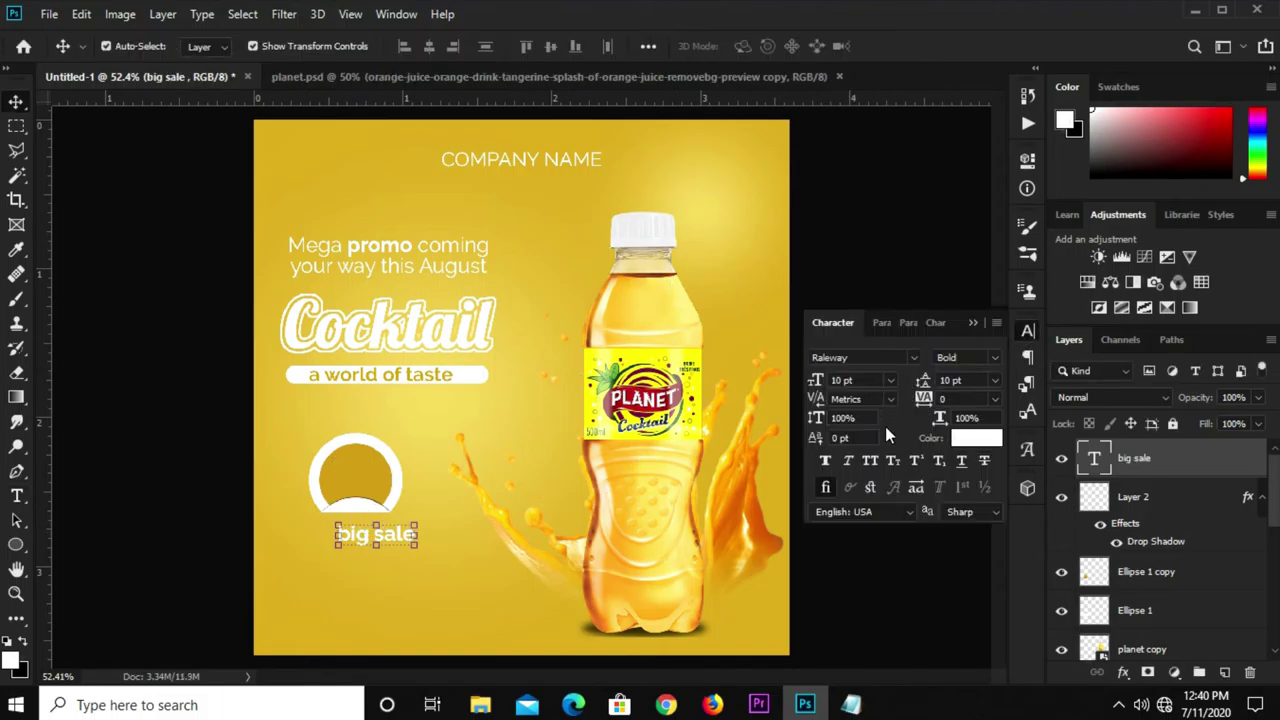
{"action": "left_click", "coordinate": [869, 456]}
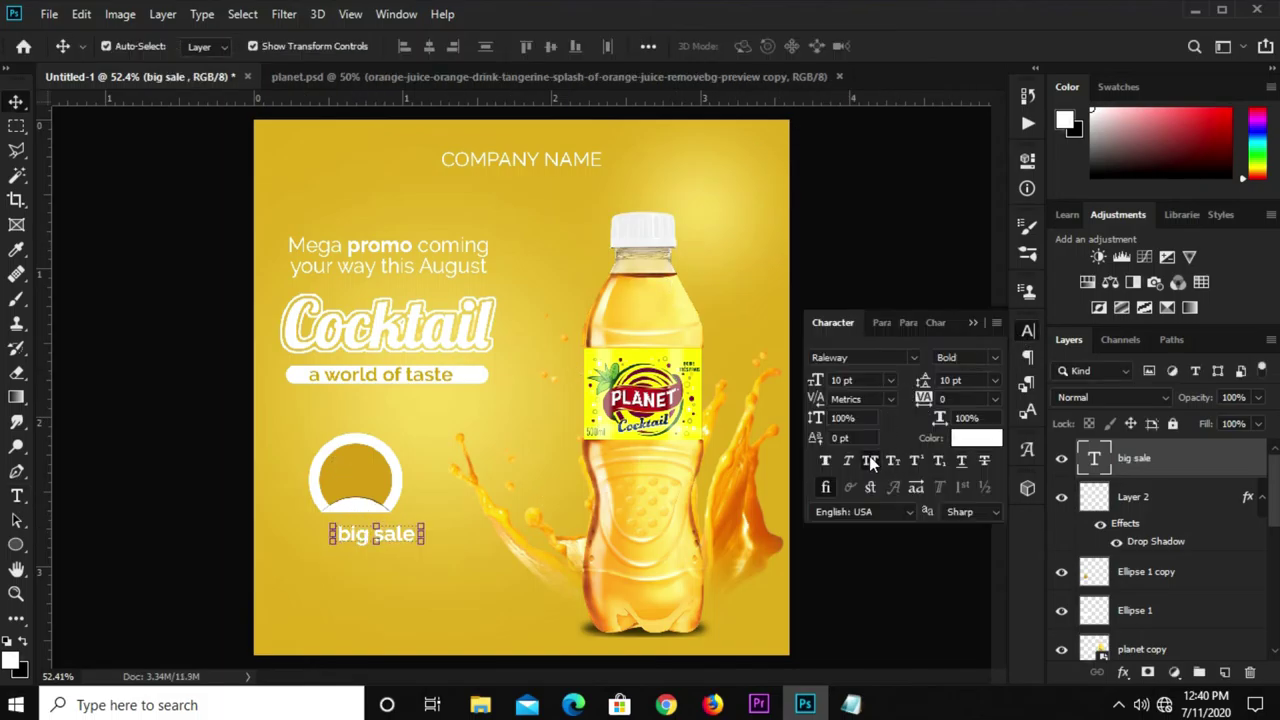
{"action": "left_click", "coordinate": [974, 323]}
{"action": "scroll", "coordinate": [353, 533], "scroll_direction": "up", "scroll_amount": 2}
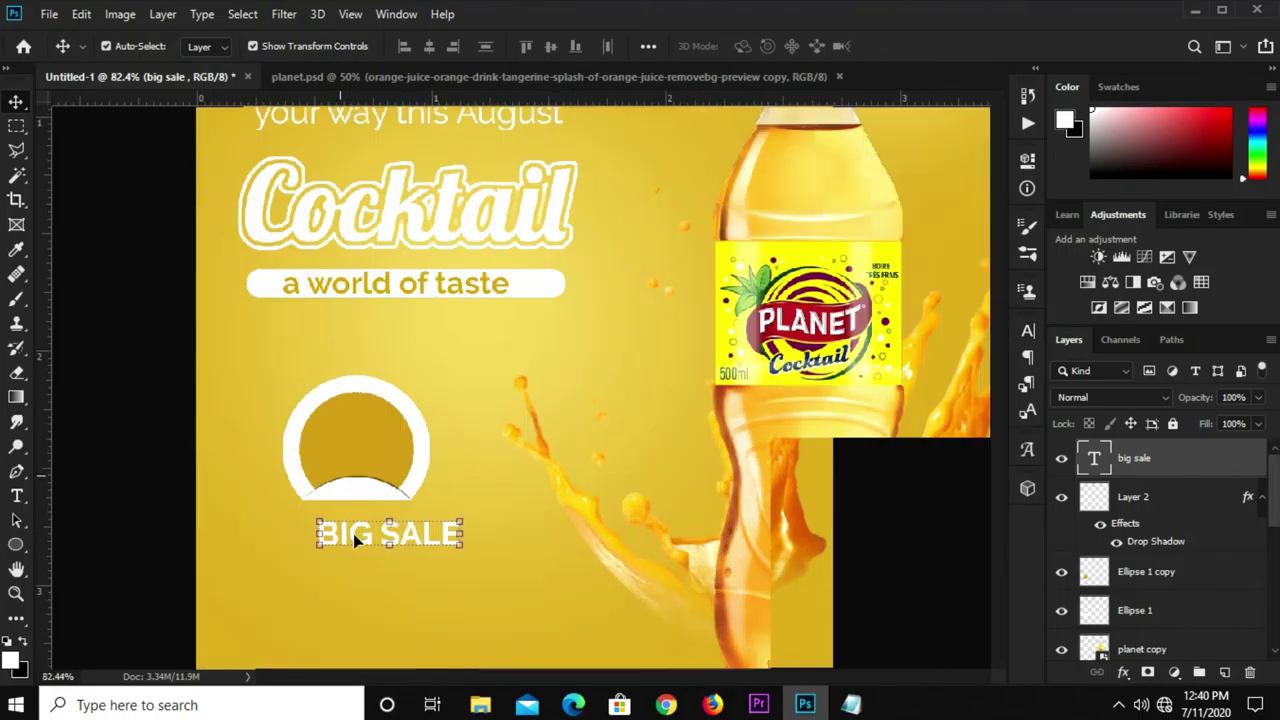
{"action": "key", "text": "ctrl+t"}
{"action": "mouse_move", "coordinate": [461, 521]}
{"action": "left_mouse_down"}
{"action": "mouse_move", "coordinate": [444, 527]}
{"action": "mouse_move", "coordinate": [358, 427]}
{"action": "left_mouse_up"}
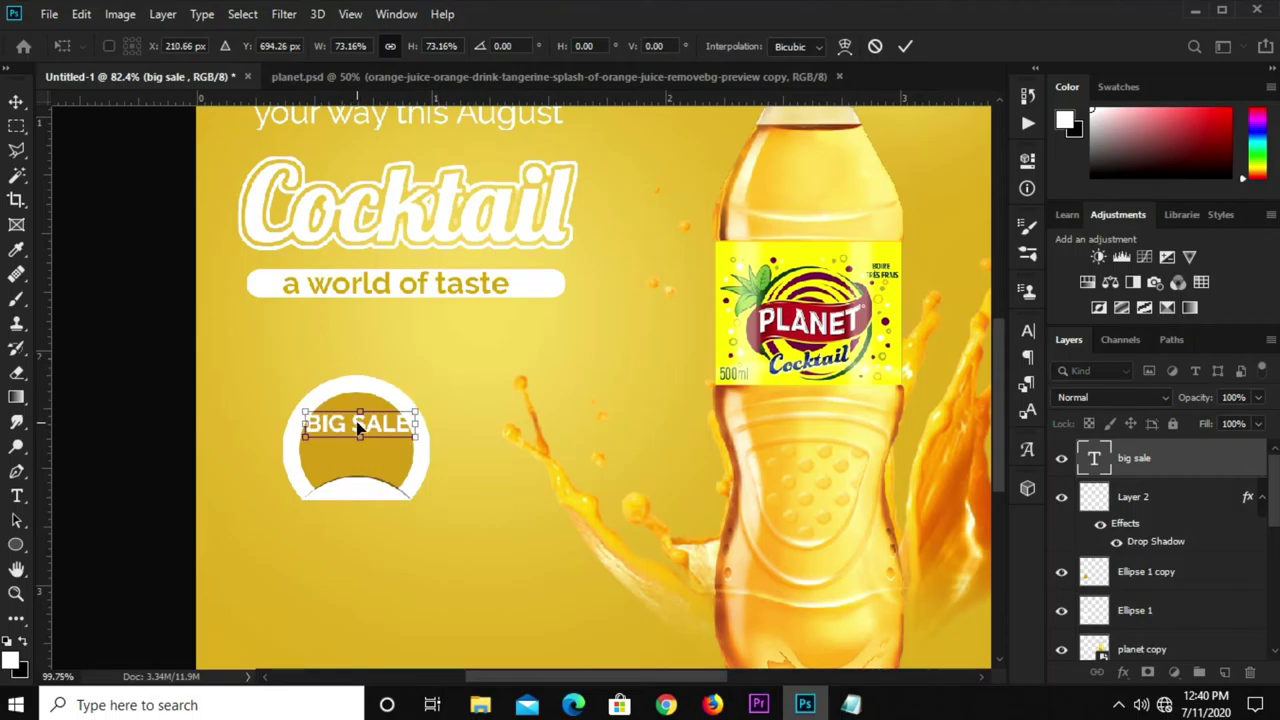
{"action": "scroll", "coordinate": [358, 428], "scroll_direction": "up", "scroll_amount": 2}
{"action": "left_click_drag", "start_coordinate": [363, 398], "coordinate": [369, 428]}
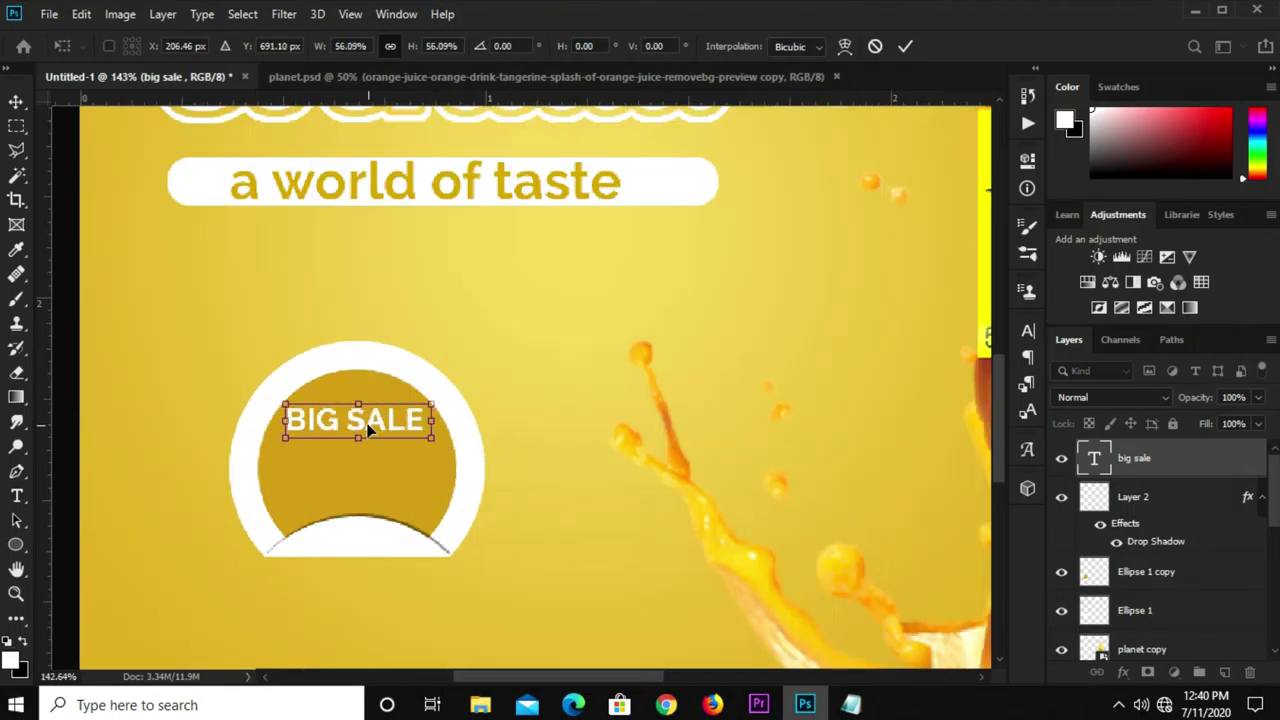
{"action": "key", "text": "Return"}
Duplicate BIG SALE just below itself and retype the copy as ONLINE.
{"action": "key", "text": "Down"}
{"action": "key", "text": "Down"}
{"action": "key", "text": "Down"}
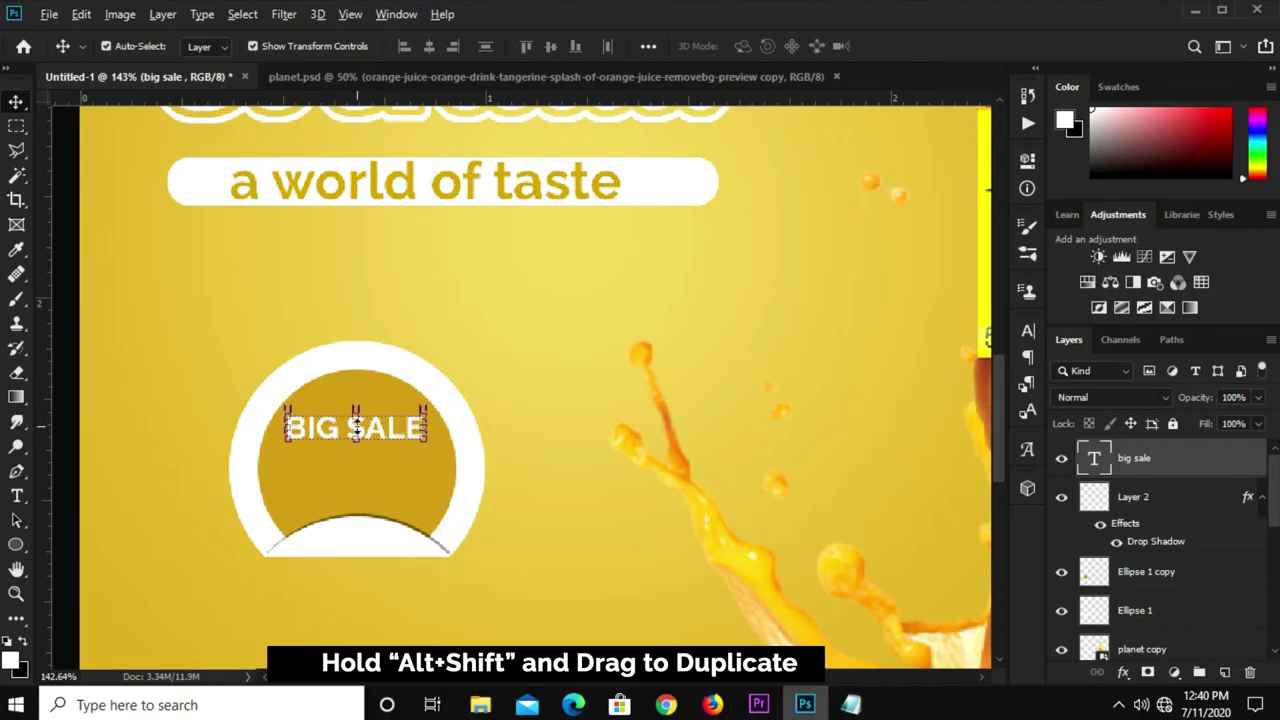
{"action": "mouse_move", "coordinate": [354, 428]}
{"action": "left_mouse_down"}
{"action": "mouse_move", "coordinate": [362, 451]}
{"action": "mouse_move", "coordinate": [345, 453]}
{"action": "left_mouse_up"}
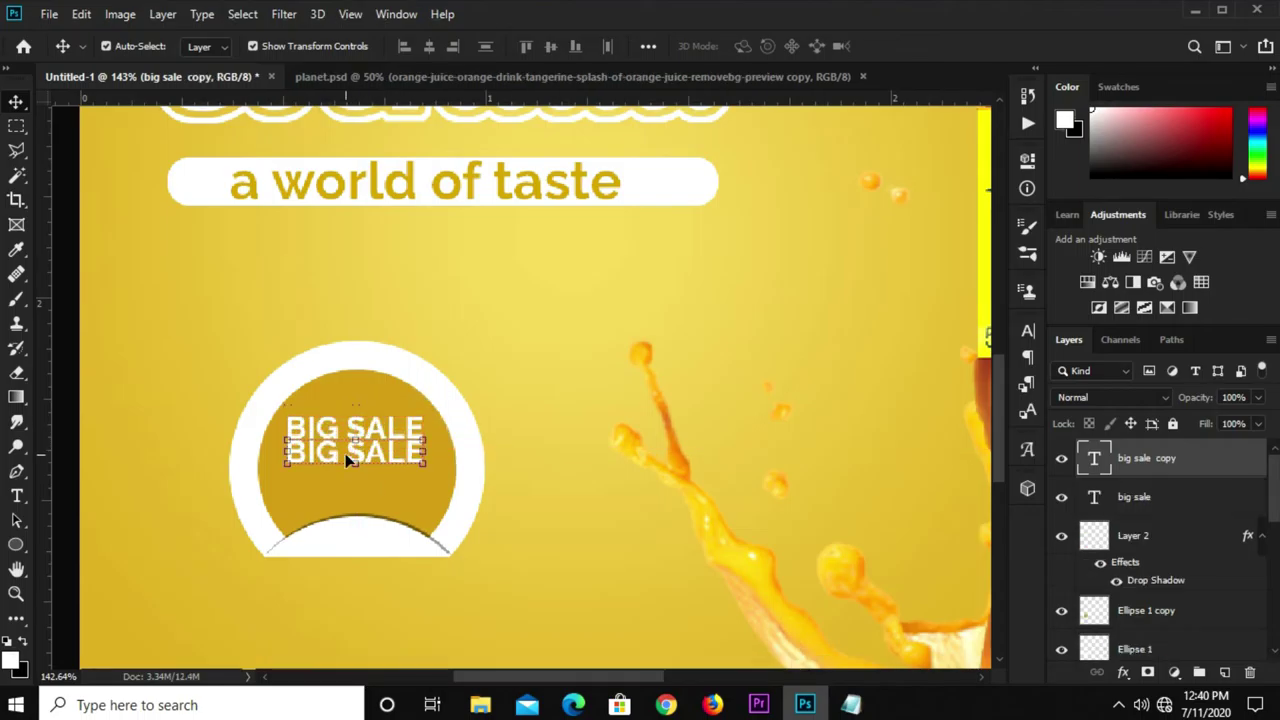
{"action": "key", "text": "Down"}
{"action": "key", "text": "Down"}
{"action": "key", "text": "Down"}
{"action": "key", "text": "Down"}
{"action": "key", "text": "Down"}
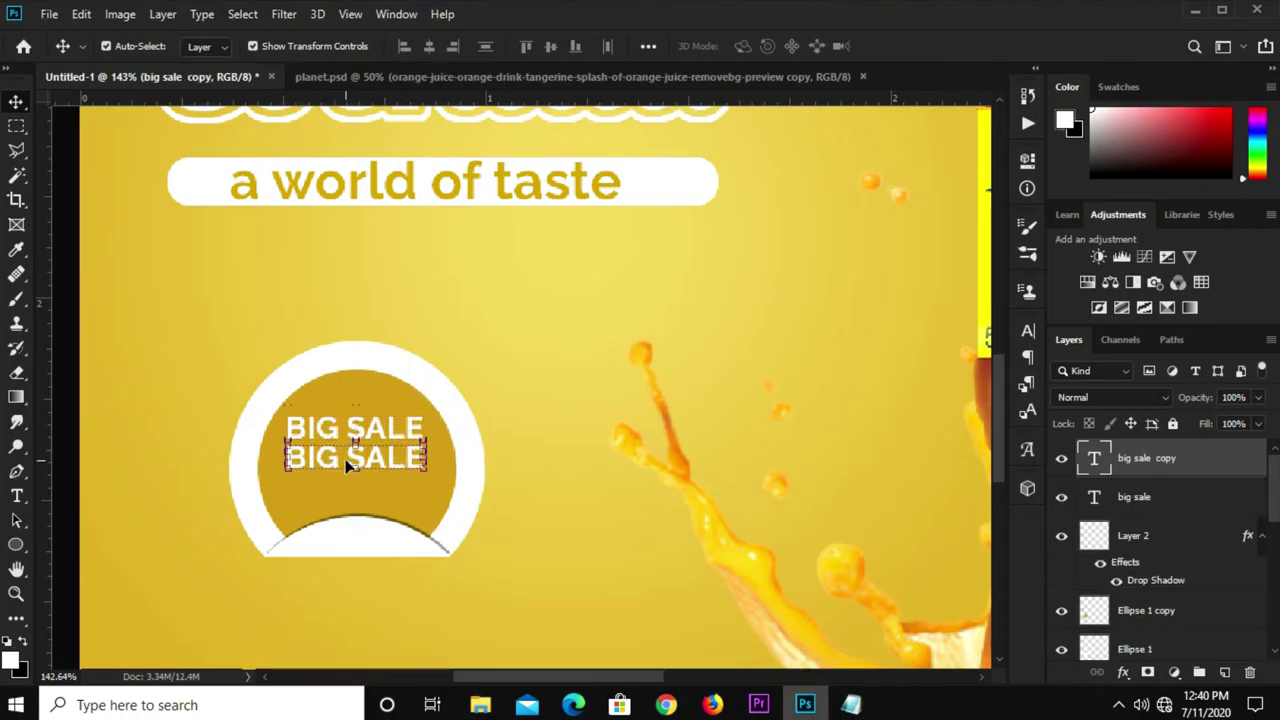
{"action": "key", "text": "t"}
{"action": "triple_click", "coordinate": [345, 459]}
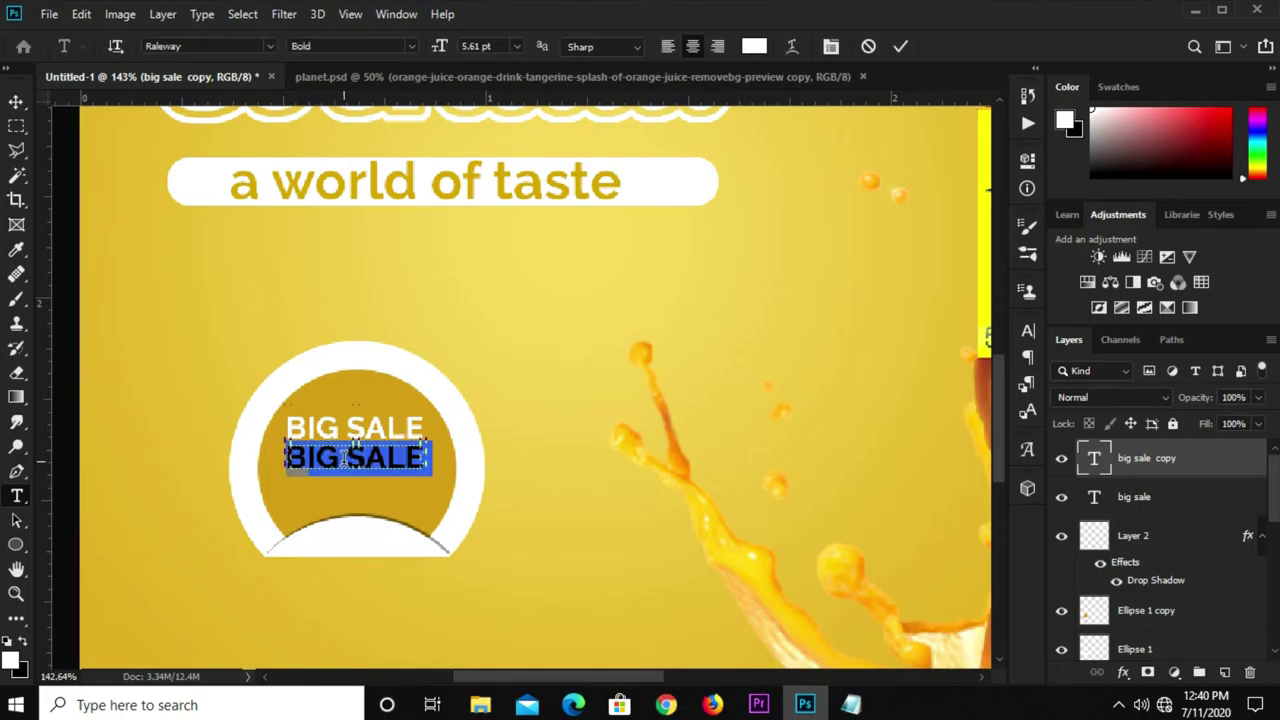
{"action": "type", "text": "ONLINE"}
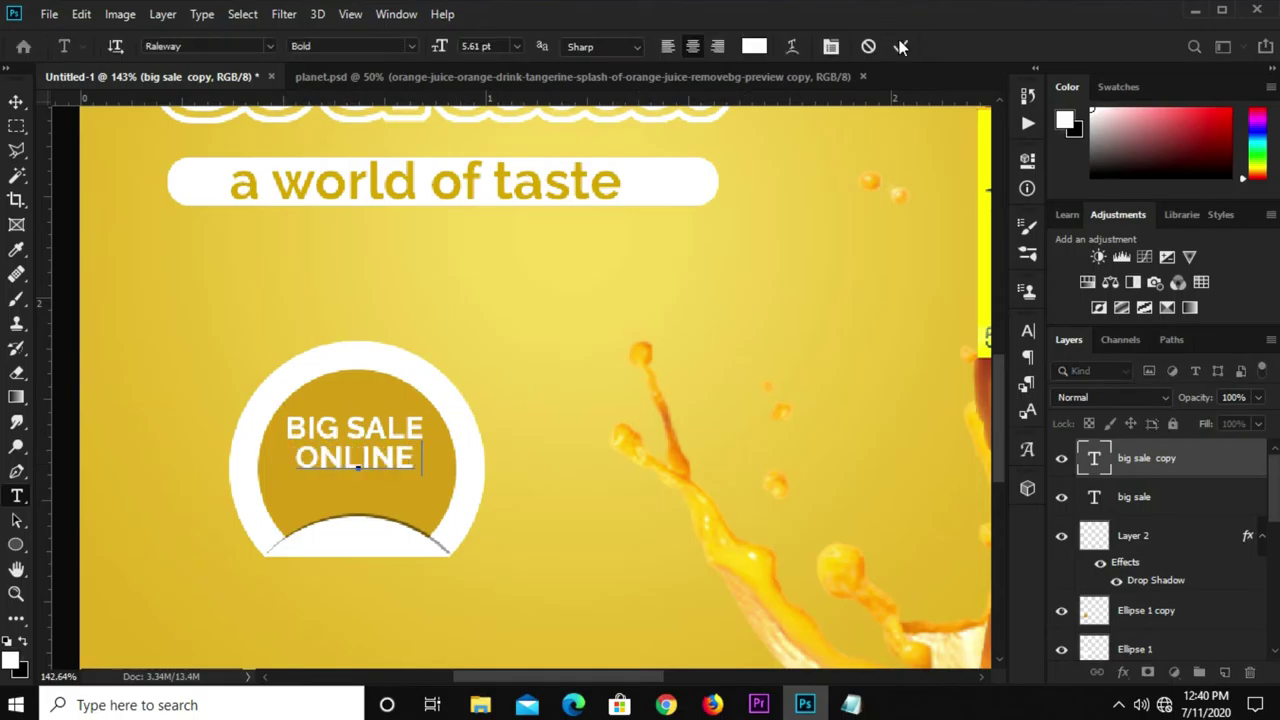
Set the ONLINE text to the Black font weight.
{"action": "left_click", "coordinate": [1028, 331]}
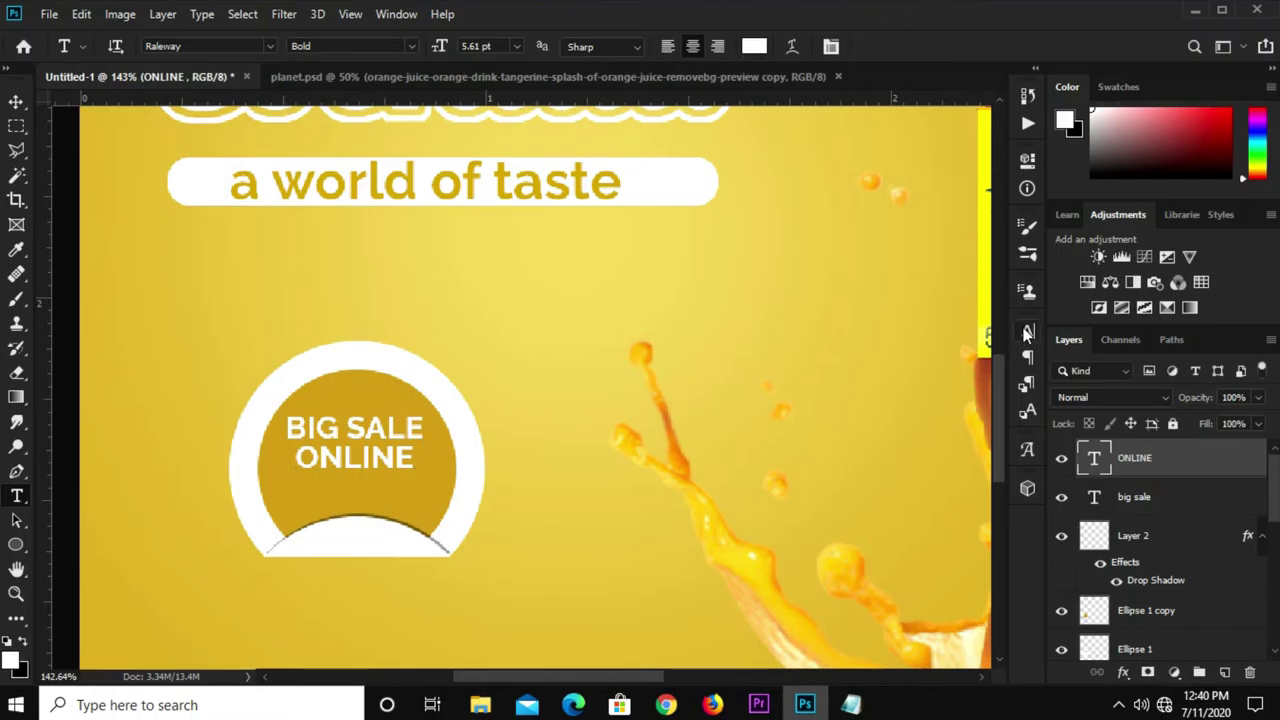
{"action": "left_click", "coordinate": [992, 356]}
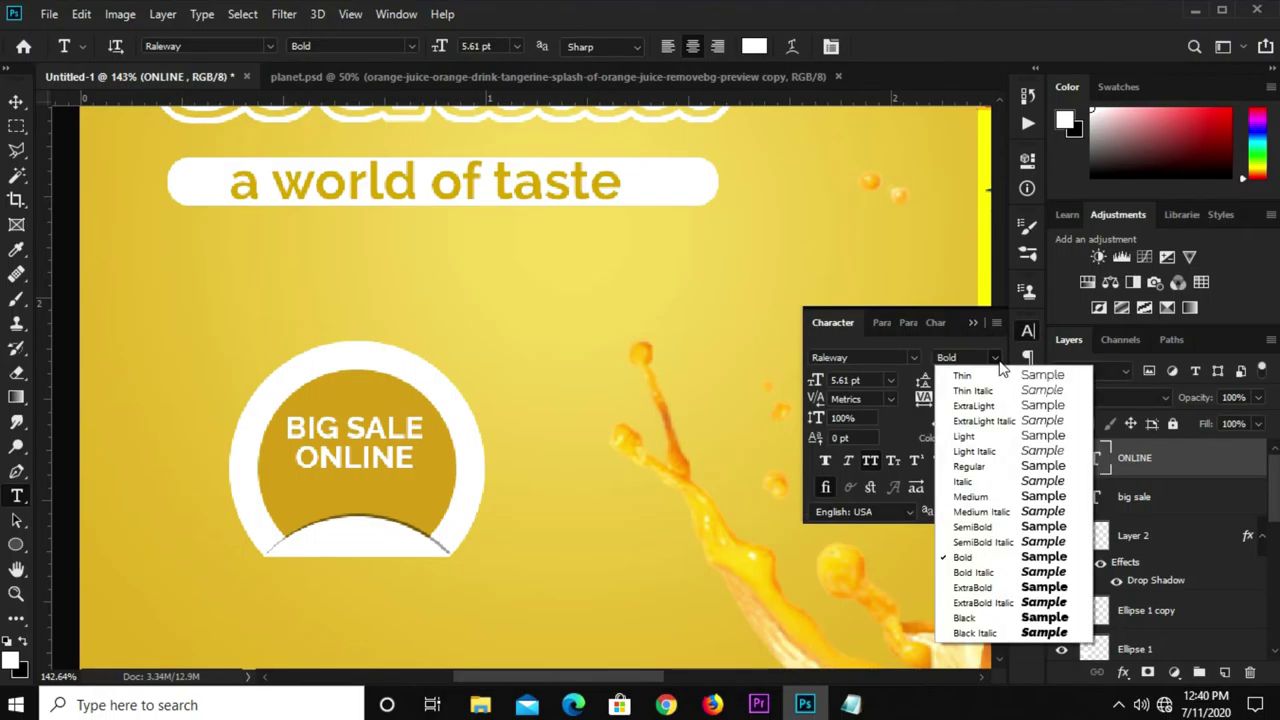
{"action": "left_click", "coordinate": [994, 619]}
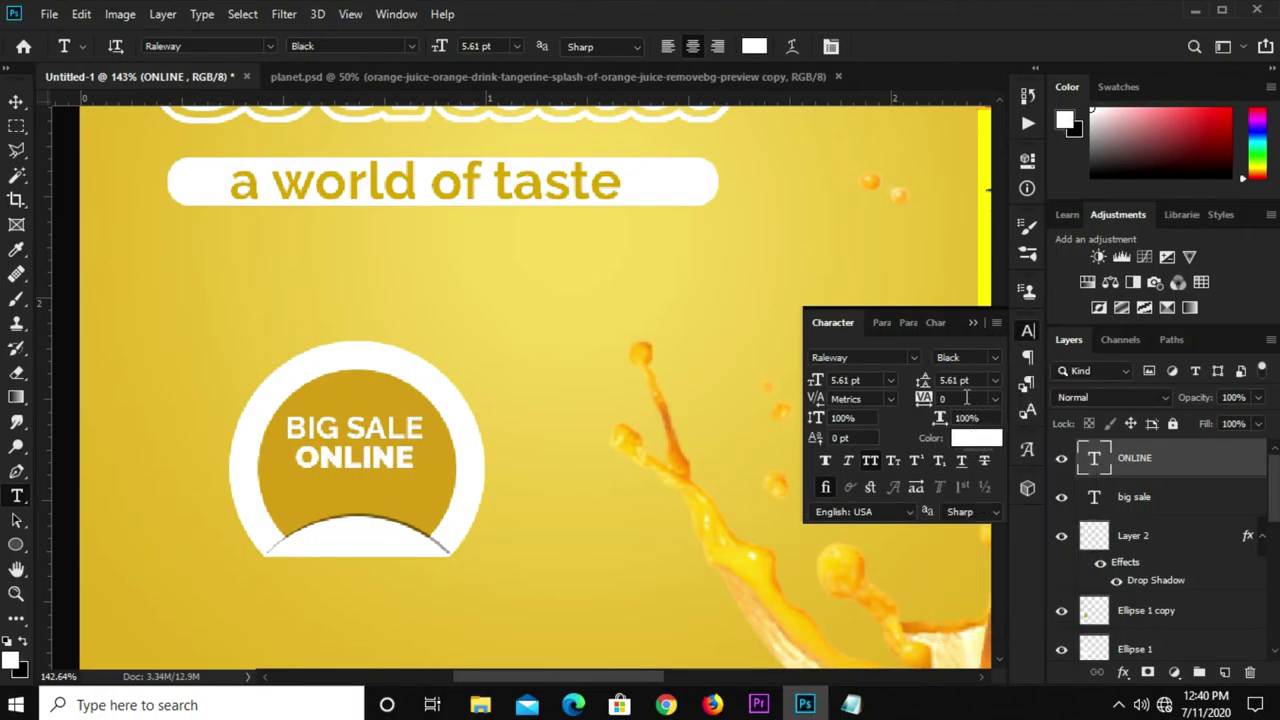
{"action": "left_click", "coordinate": [973, 325]}
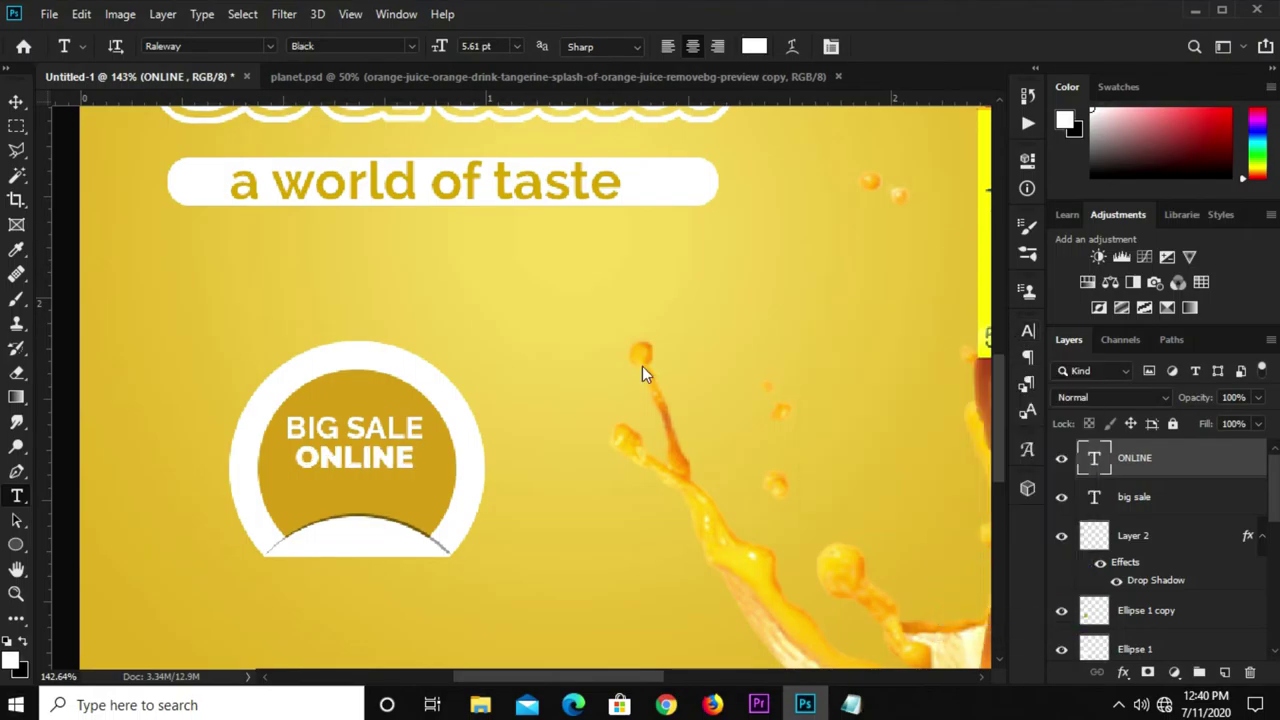
Enlarge ONLINE inside the badge and move BIG SALE down closer to it.
{"action": "left_click", "coordinate": [17, 102]}
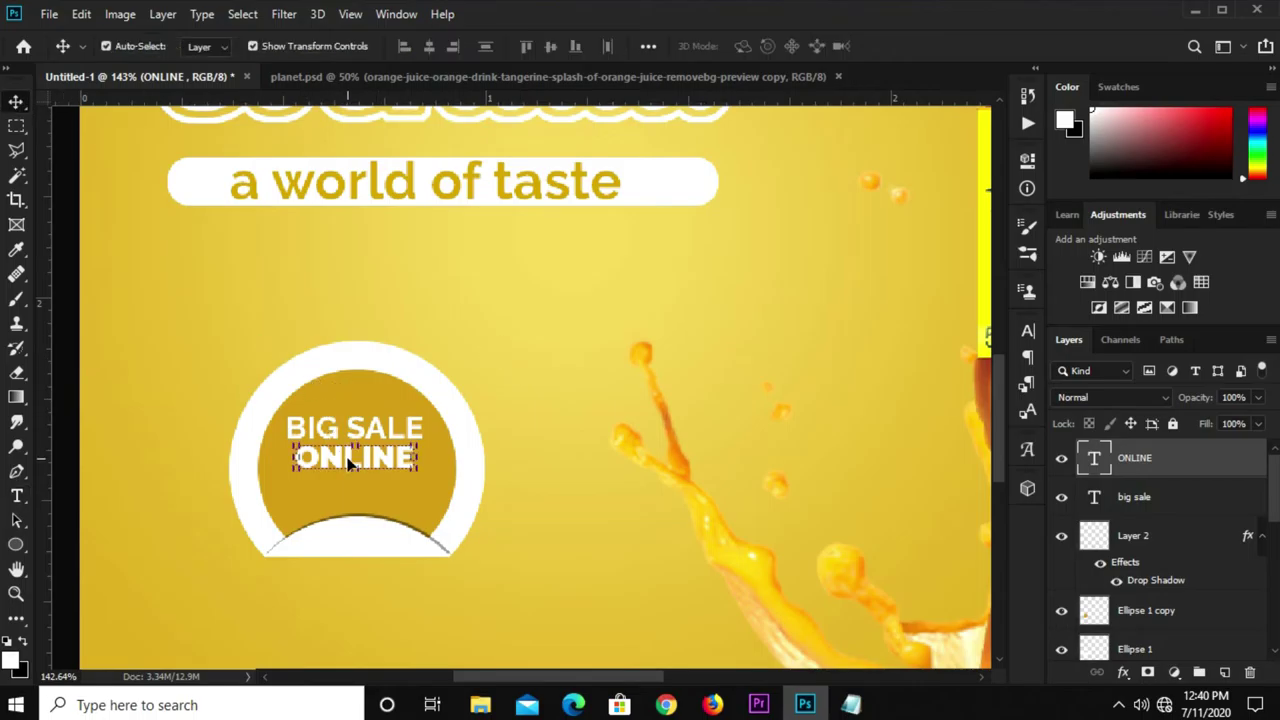
{"action": "key", "text": "ctrl+t"}
{"action": "scroll", "coordinate": [348, 474], "scroll_direction": "up", "scroll_amount": 1, "text": "alt"}
{"action": "scroll", "coordinate": [348, 476], "scroll_direction": "up", "scroll_amount": 2, "text": "alt"}
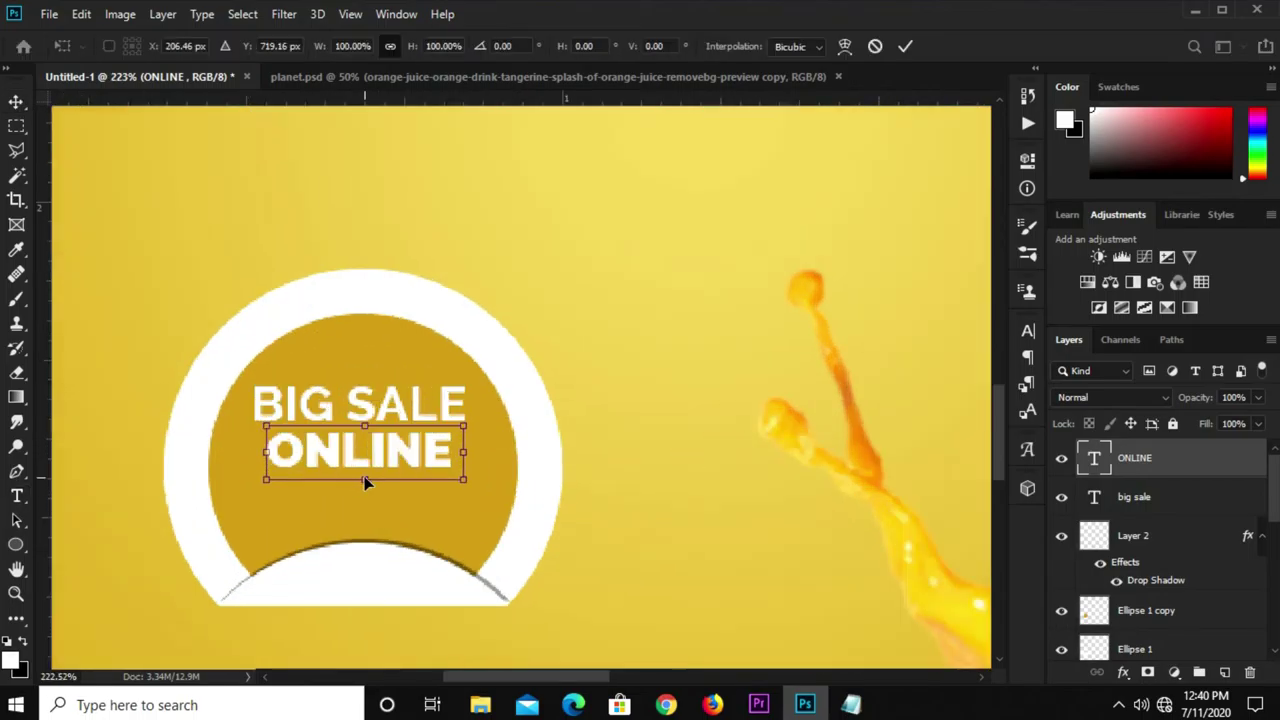
{"action": "left_click_drag", "start_coordinate": [364, 480], "coordinate": [365, 504]}
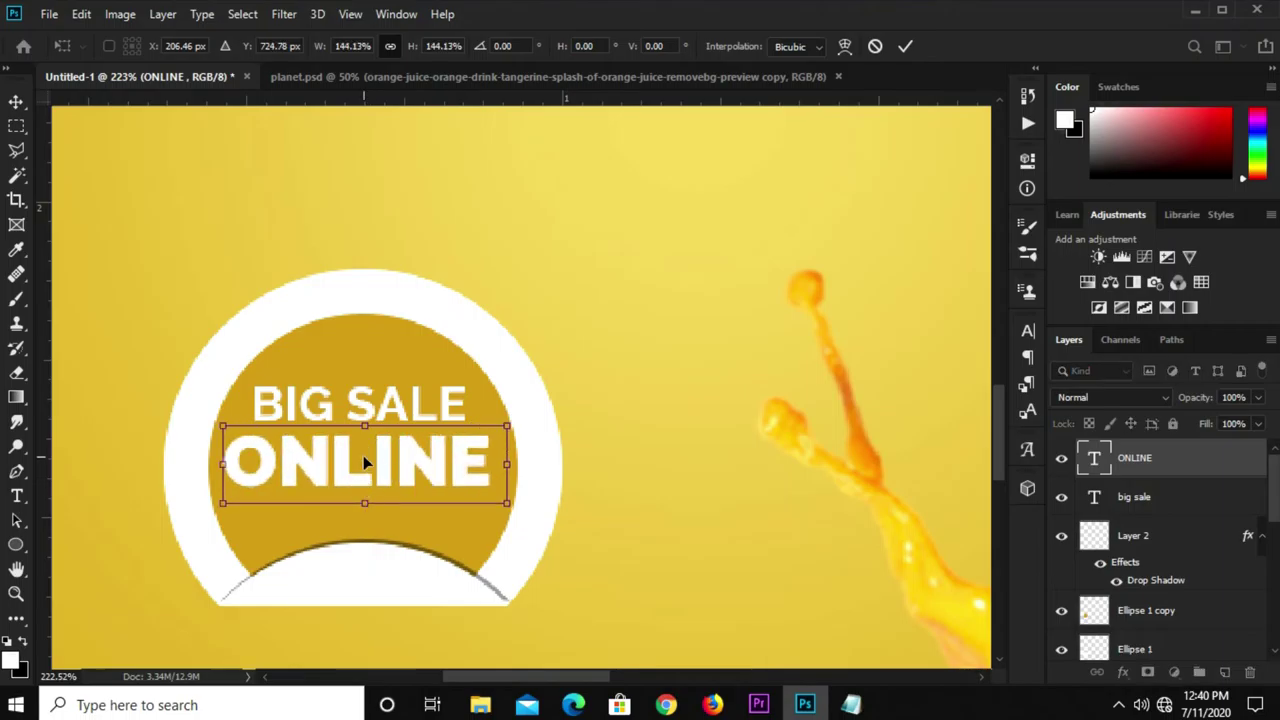
{"action": "left_click_drag", "start_coordinate": [378, 458], "coordinate": [379, 470]}
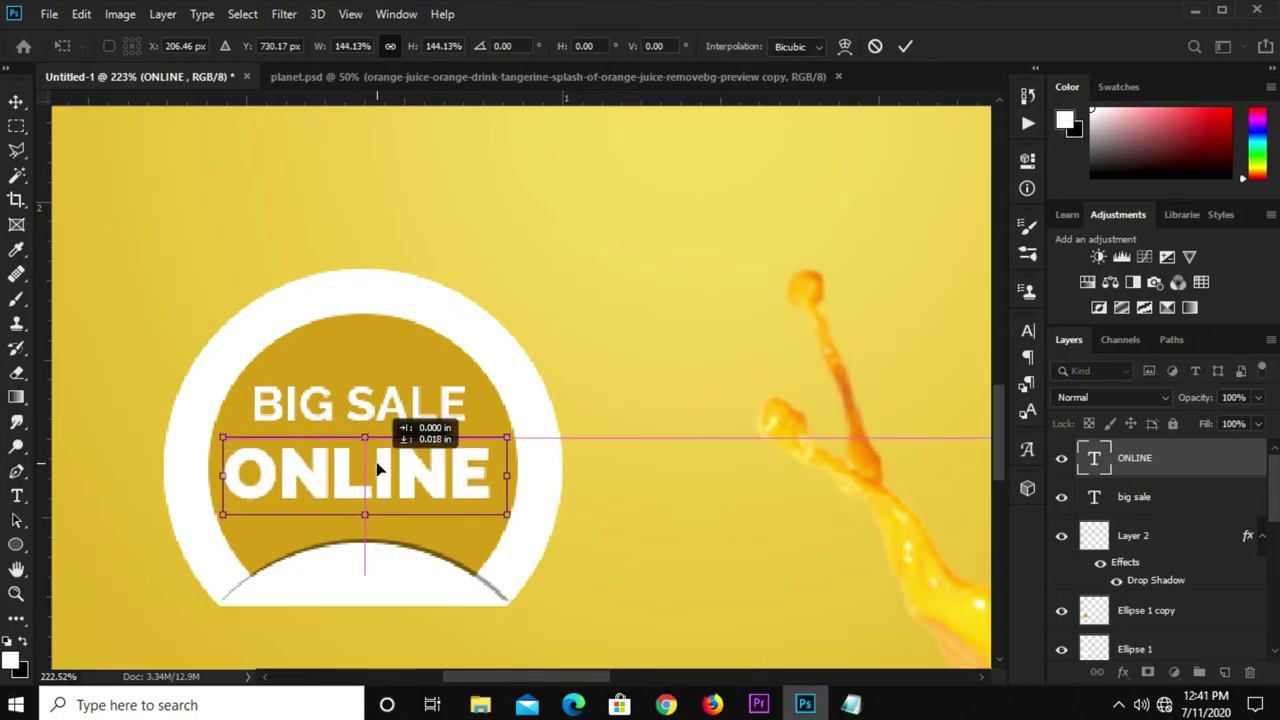
{"action": "key", "text": "Return"}
{"action": "left_click", "coordinate": [363, 413]}
{"action": "key", "text": "Down"}
{"action": "key", "text": "Down"}
{"action": "key", "text": "Down"}
{"action": "key", "text": "Down"}
{"action": "key", "text": "Down"}
{"action": "left_click_drag", "start_coordinate": [360, 398], "coordinate": [362, 406]}
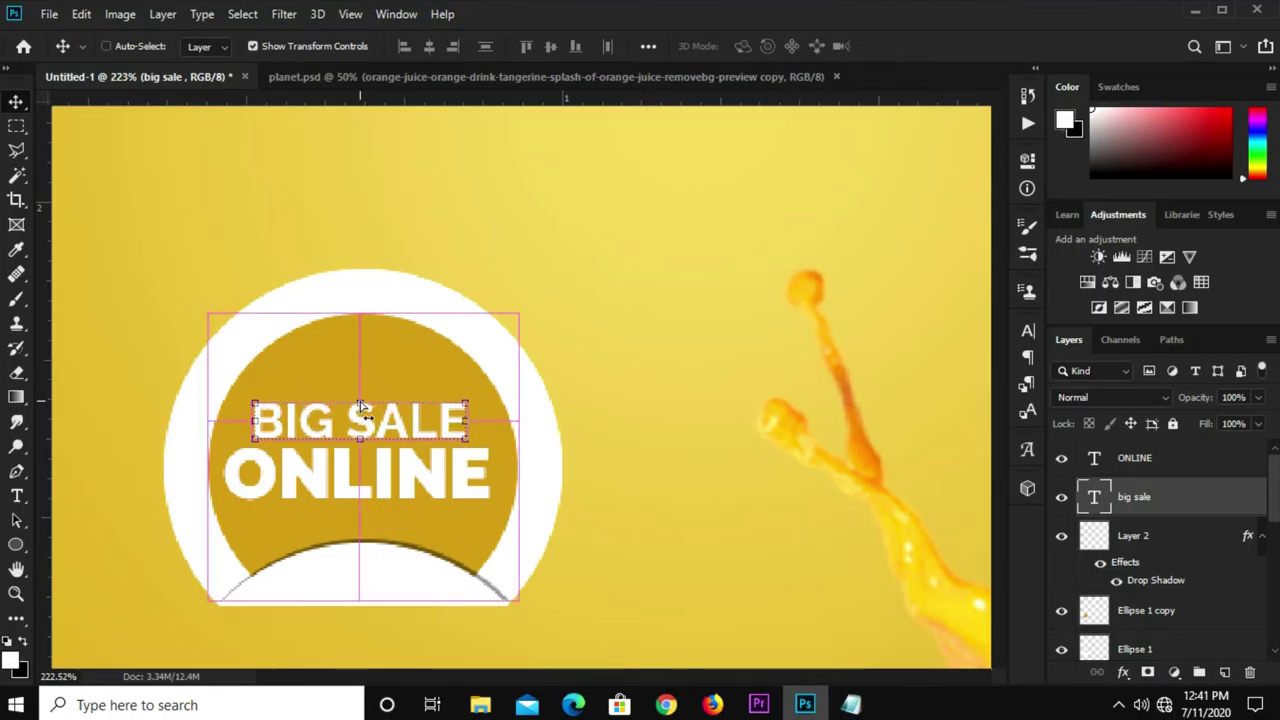
Group the badge layers from ONLINE through Ellipse 1 into Group 1.
{"action": "key", "text": "ctrl+0"}
{"action": "left_click", "coordinate": [232, 462]}
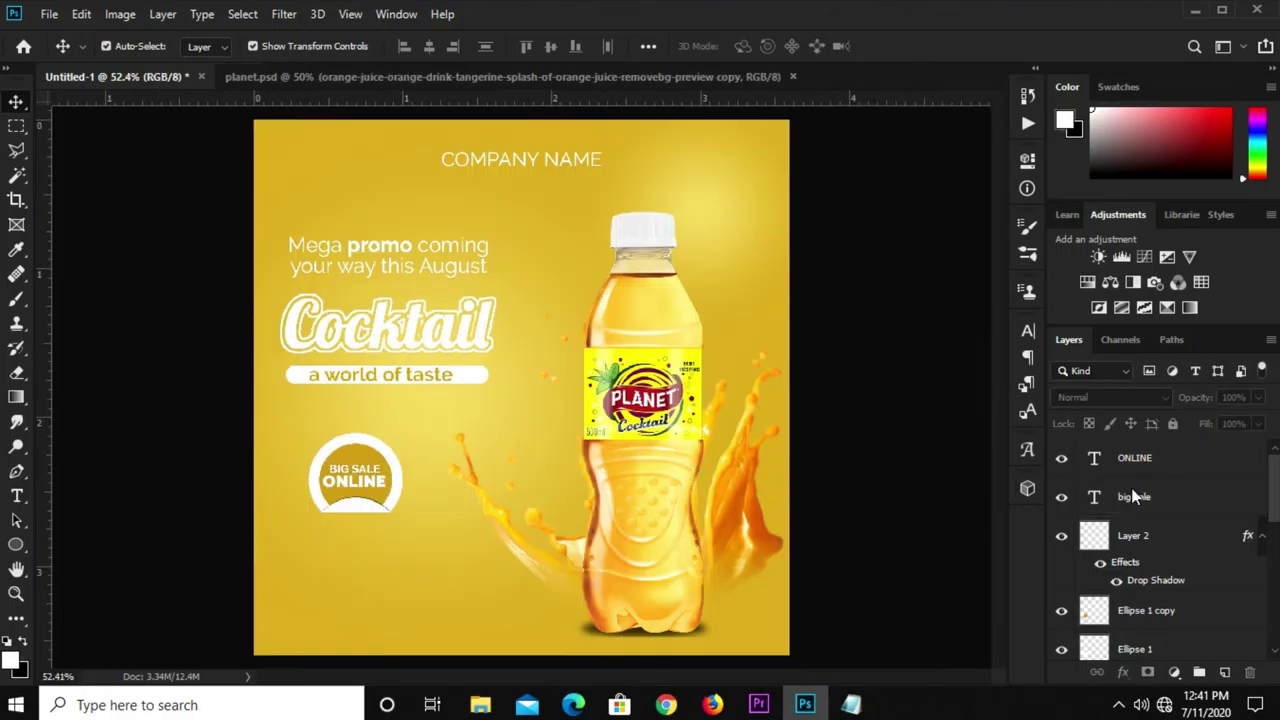
{"action": "left_click", "coordinate": [1150, 612]}
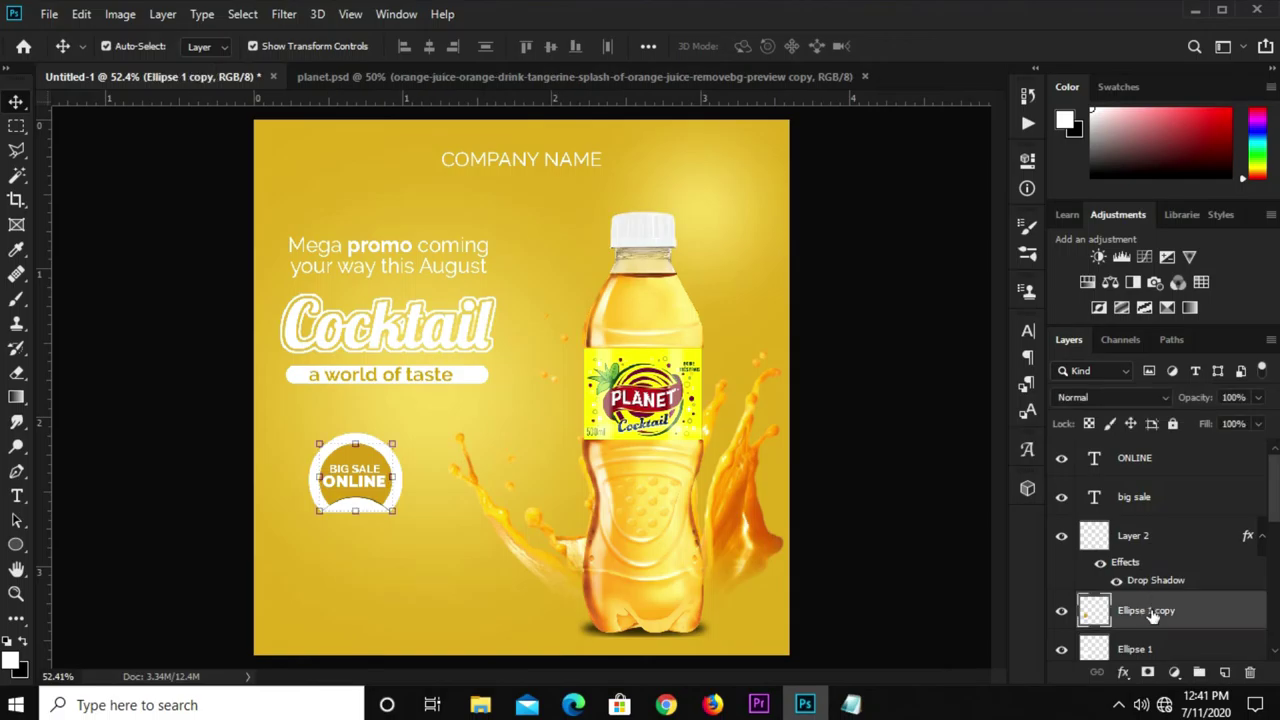
{"action": "left_click", "coordinate": [1155, 651]}
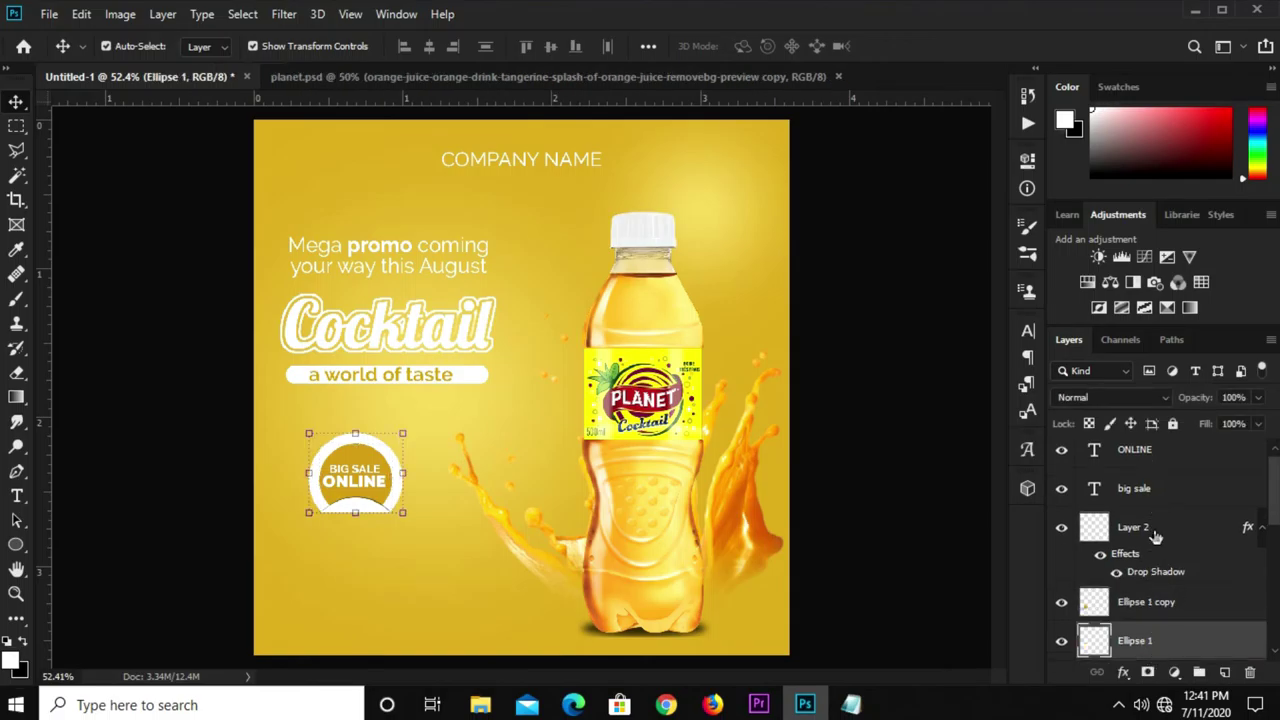
{"action": "left_click", "coordinate": [1150, 456], "text": "shift"}
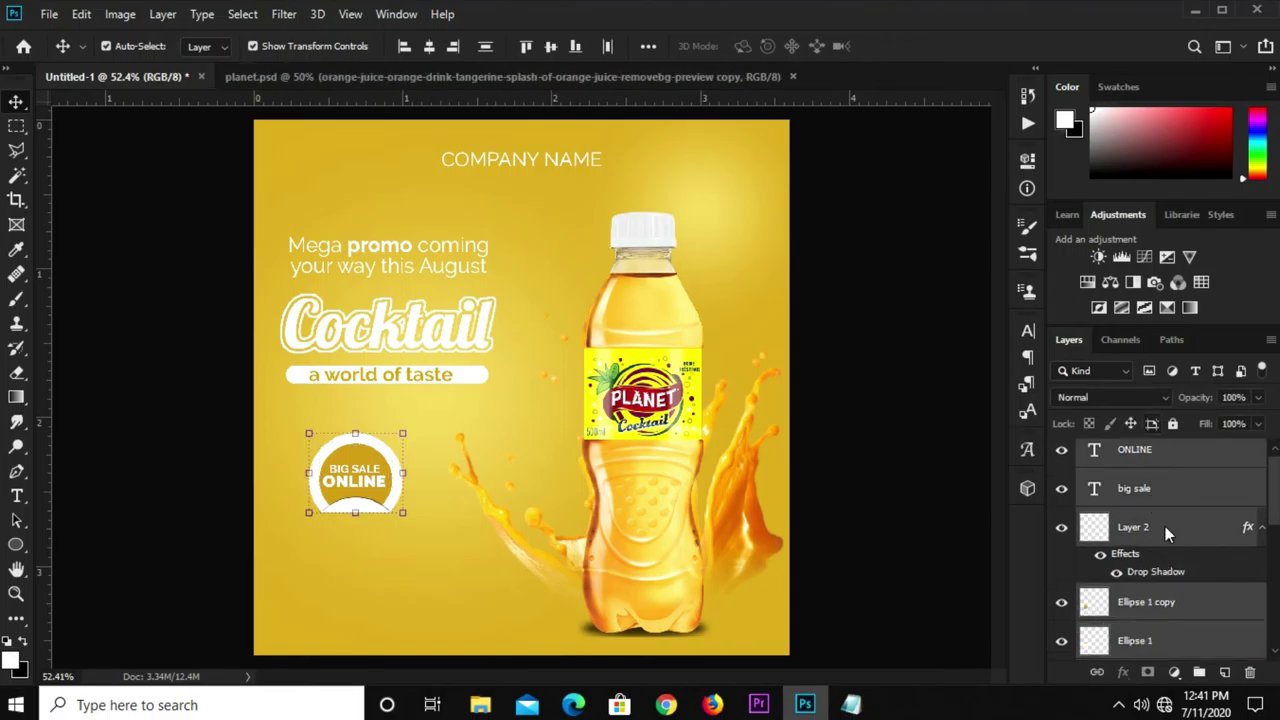
{"action": "key", "text": "ctrl+g"}
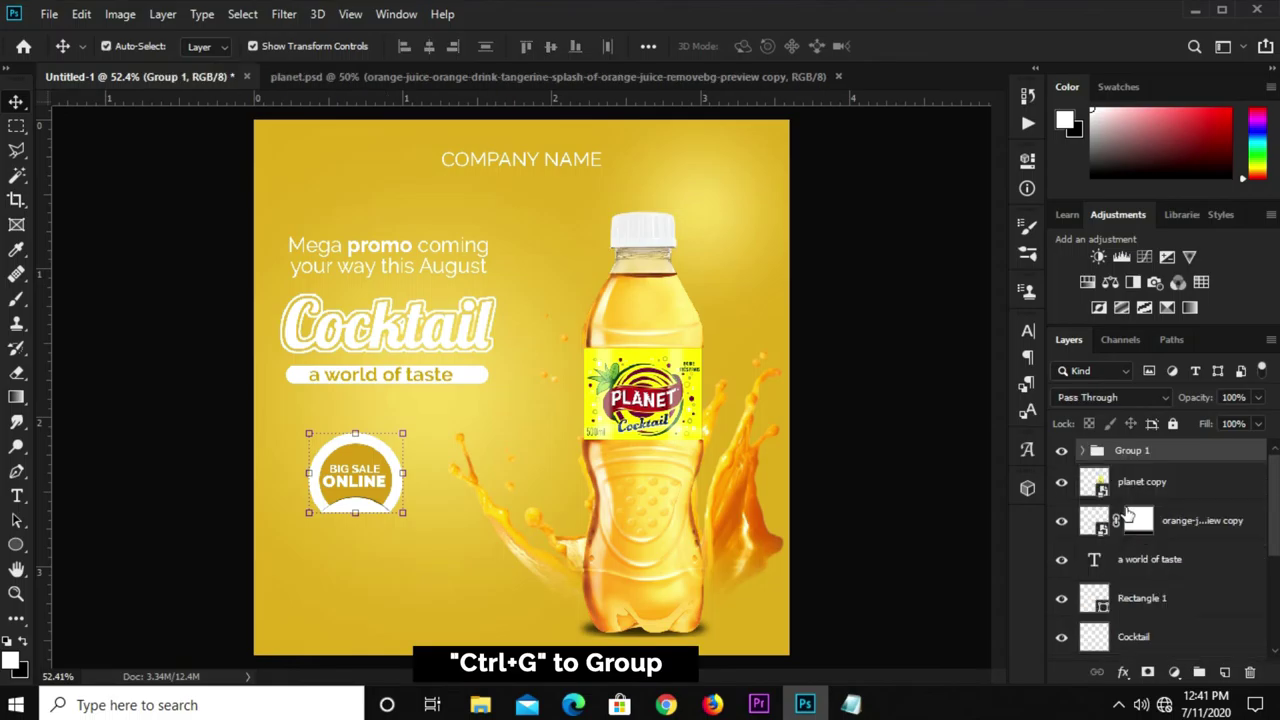
{"action": "left_click", "coordinate": [1062, 451]}
Reposition the badge group and enlarge it slightly.
{"action": "left_click", "coordinate": [1062, 451]}
{"action": "left_click_drag", "start_coordinate": [574, 496], "coordinate": [518, 508]}
{"action": "key", "text": "ctrl+t"}
{"action": "left_click_drag", "start_coordinate": [402, 513], "coordinate": [418, 525]}
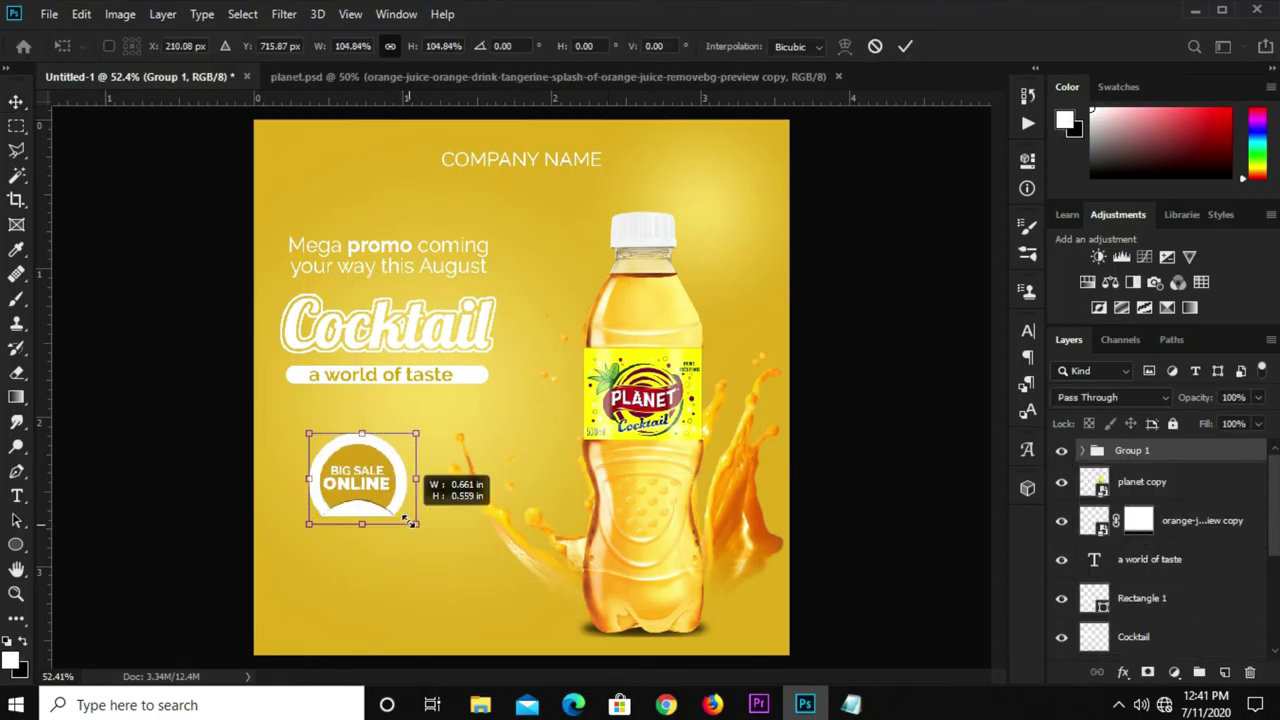
{"action": "left_click", "coordinate": [905, 46]}
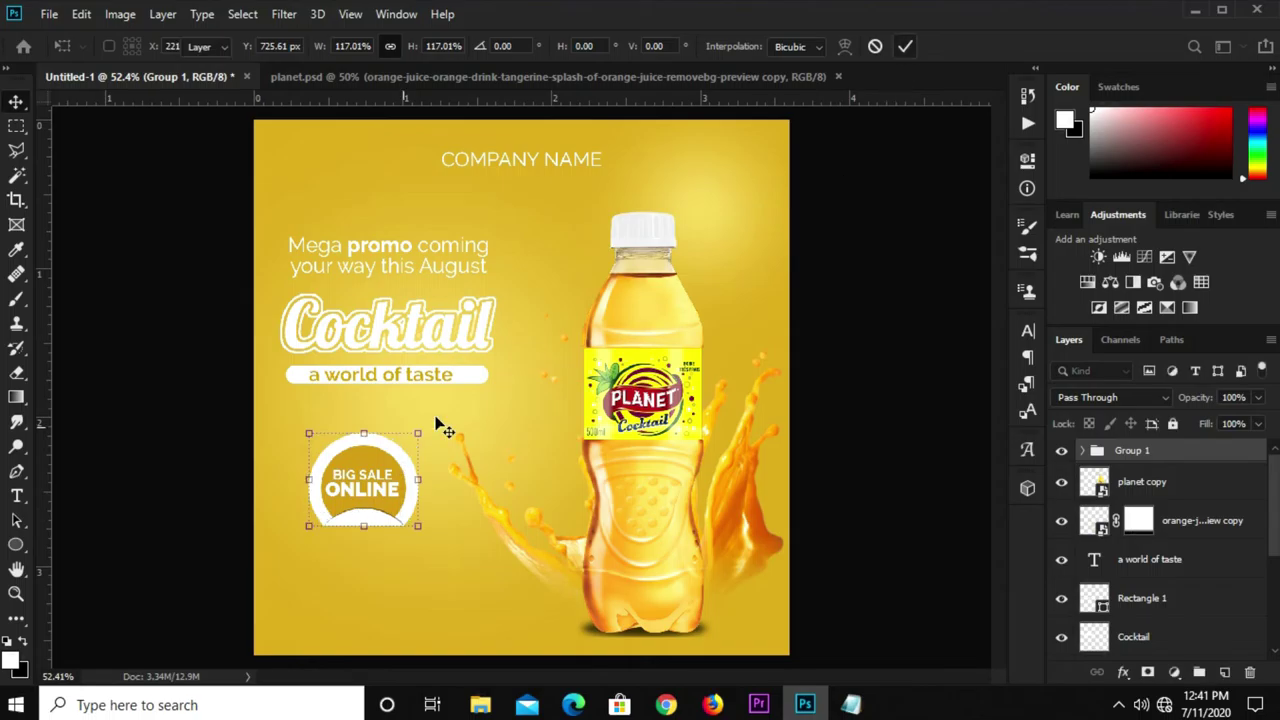
Tilt the badge to about 12.6° and fine-tune its size.
{"action": "key", "text": "ctrl+t"}
{"action": "left_click_drag", "start_coordinate": [412, 424], "coordinate": [406, 426]}
{"action": "left_click_drag", "start_coordinate": [370, 489], "coordinate": [378, 478]}
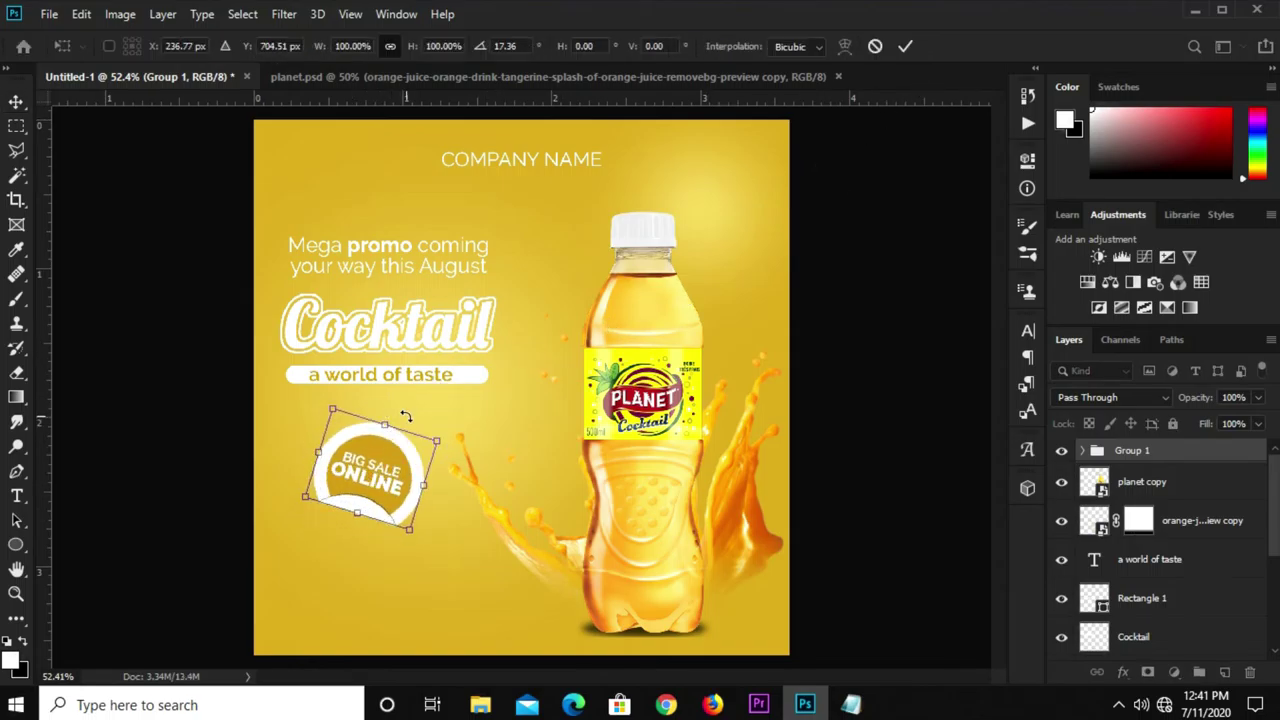
{"action": "left_click_drag", "start_coordinate": [412, 420], "coordinate": [410, 413]}
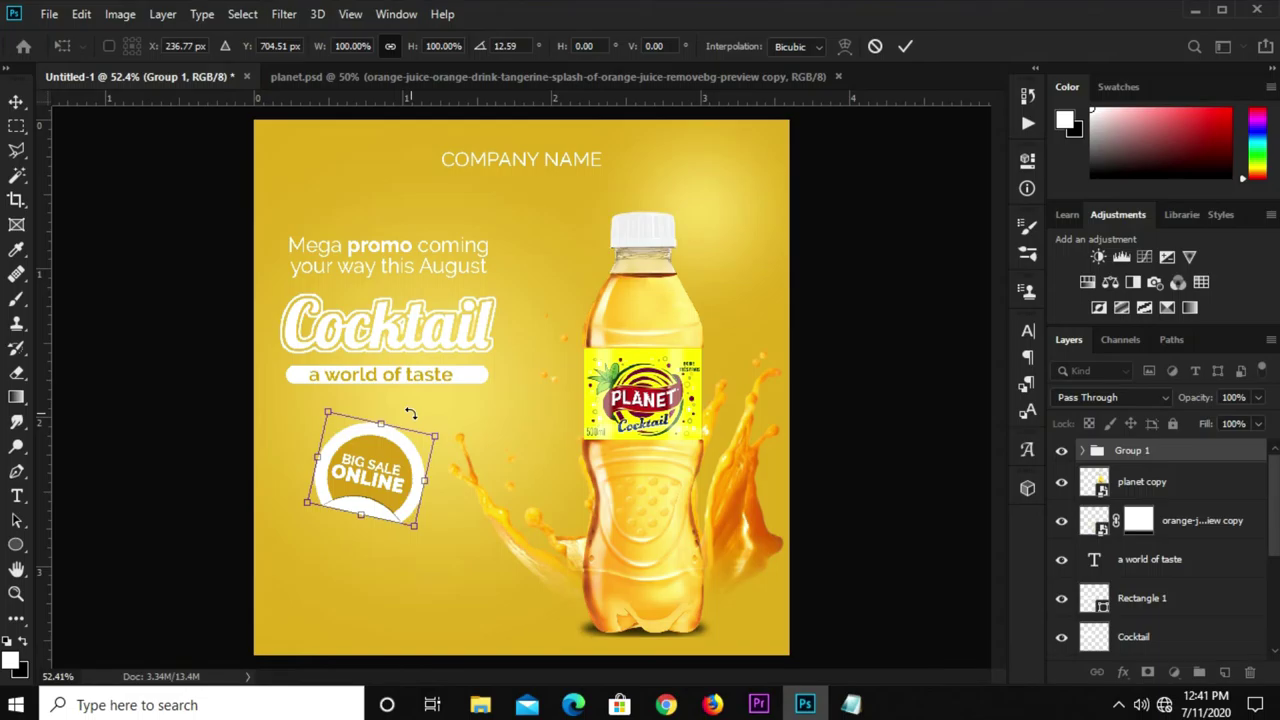
{"action": "left_click_drag", "start_coordinate": [372, 516], "coordinate": [372, 521]}
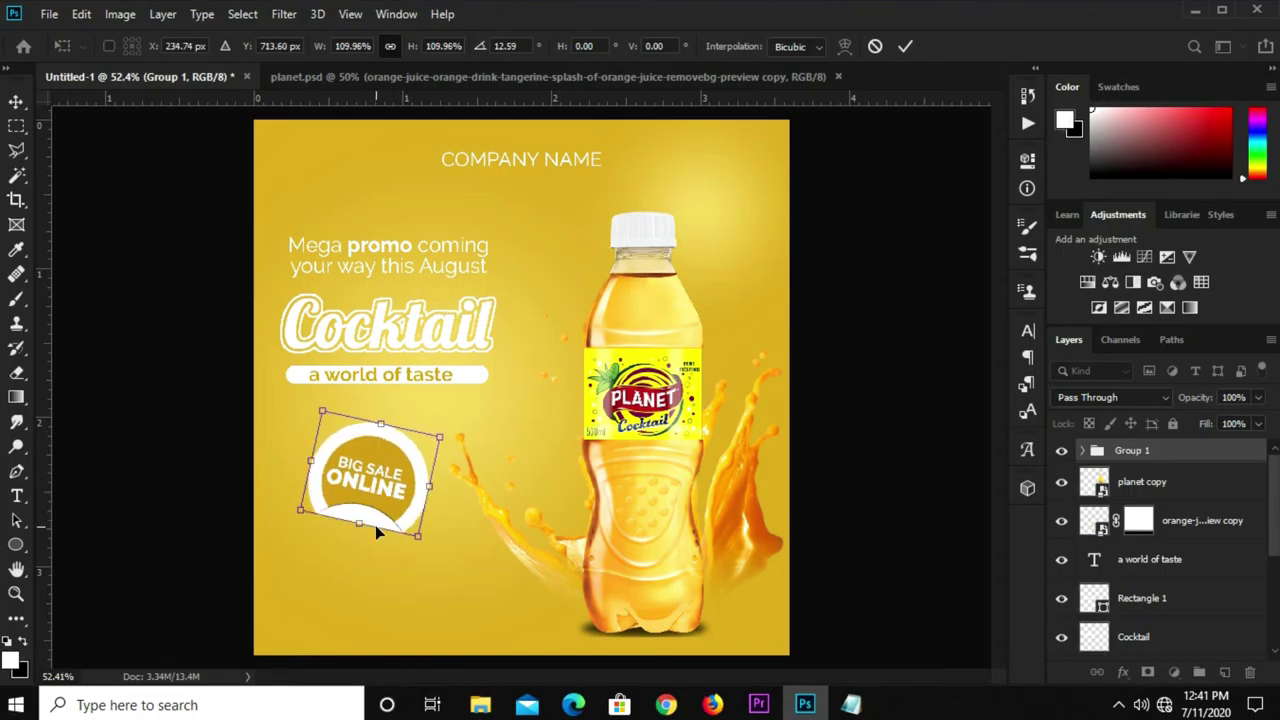
{"action": "left_click_drag", "start_coordinate": [380, 526], "coordinate": [367, 489]}
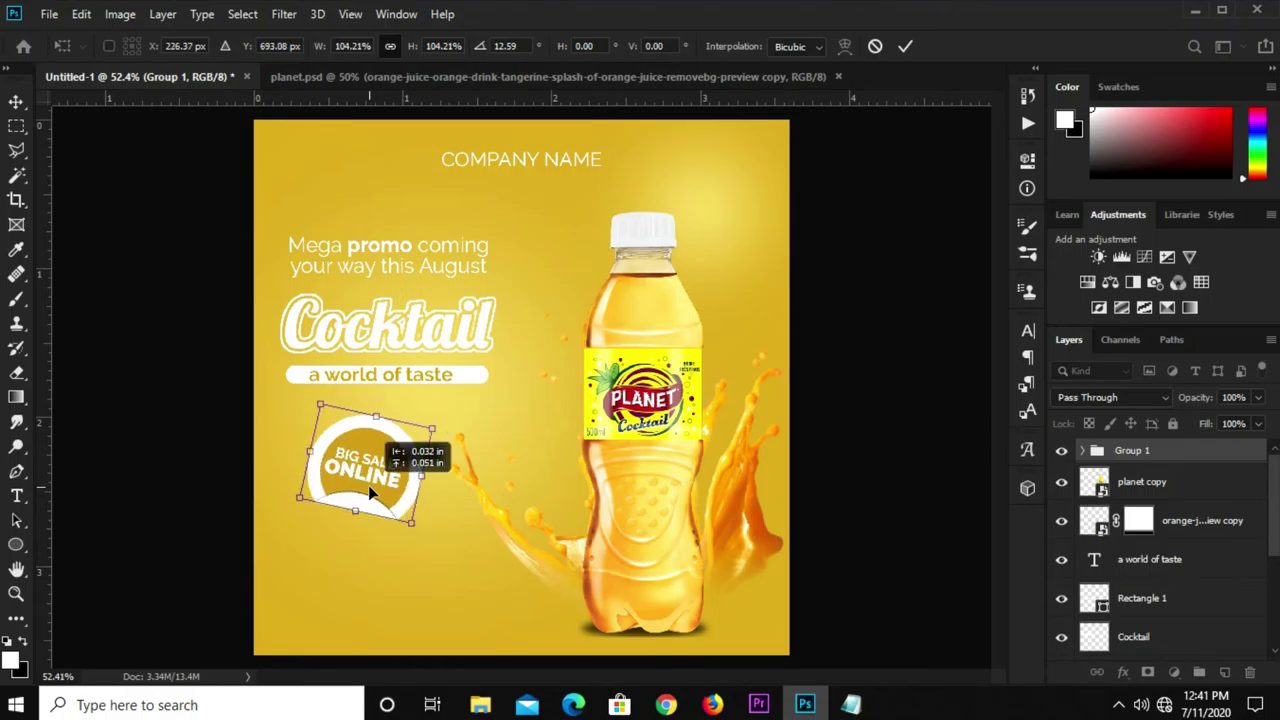
{"action": "left_click", "coordinate": [905, 47]}
{"action": "left_click", "coordinate": [900, 480]}
{"action": "scroll", "coordinate": [370, 465], "scroll_direction": "up", "scroll_amount": 1}
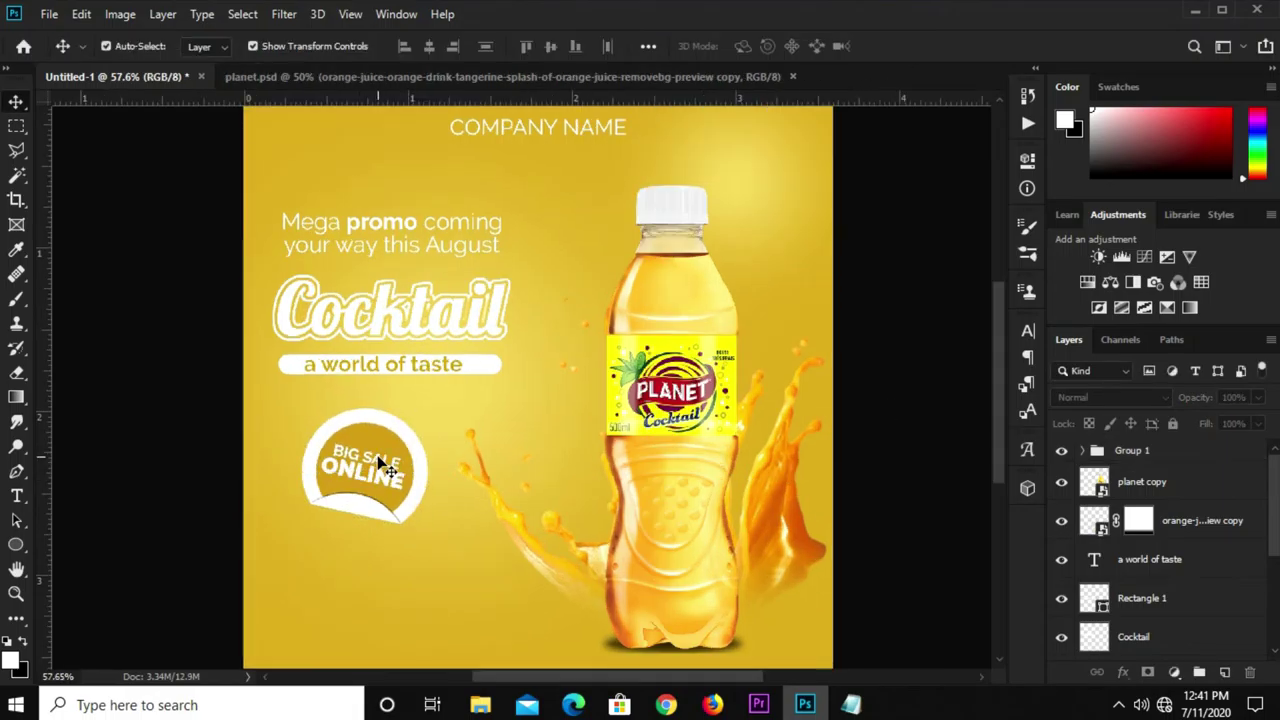
Select the planet copy bottle layer and add empty Layer 3 above it.
{"action": "left_click", "coordinate": [383, 467]}
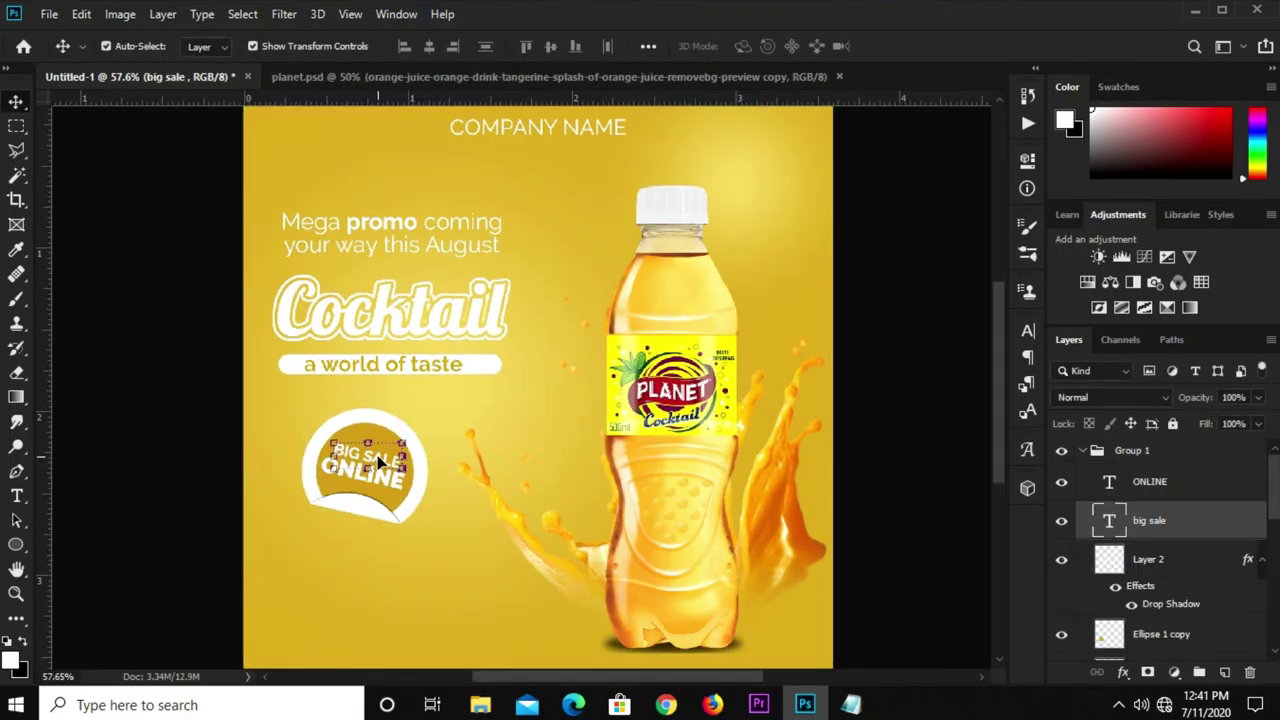
{"action": "left_click", "coordinate": [845, 361]}
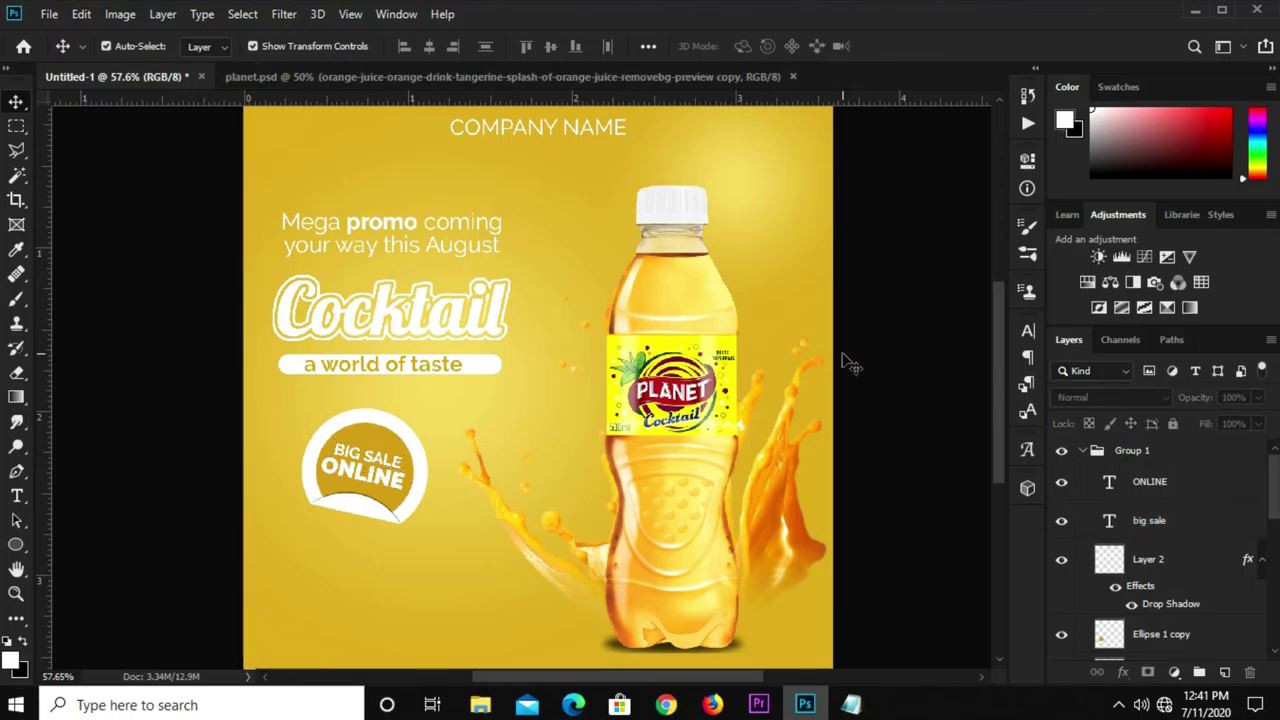
{"action": "scroll", "coordinate": [845, 361], "scroll_direction": "down", "scroll_amount": 1}
{"action": "left_click", "coordinate": [635, 432]}
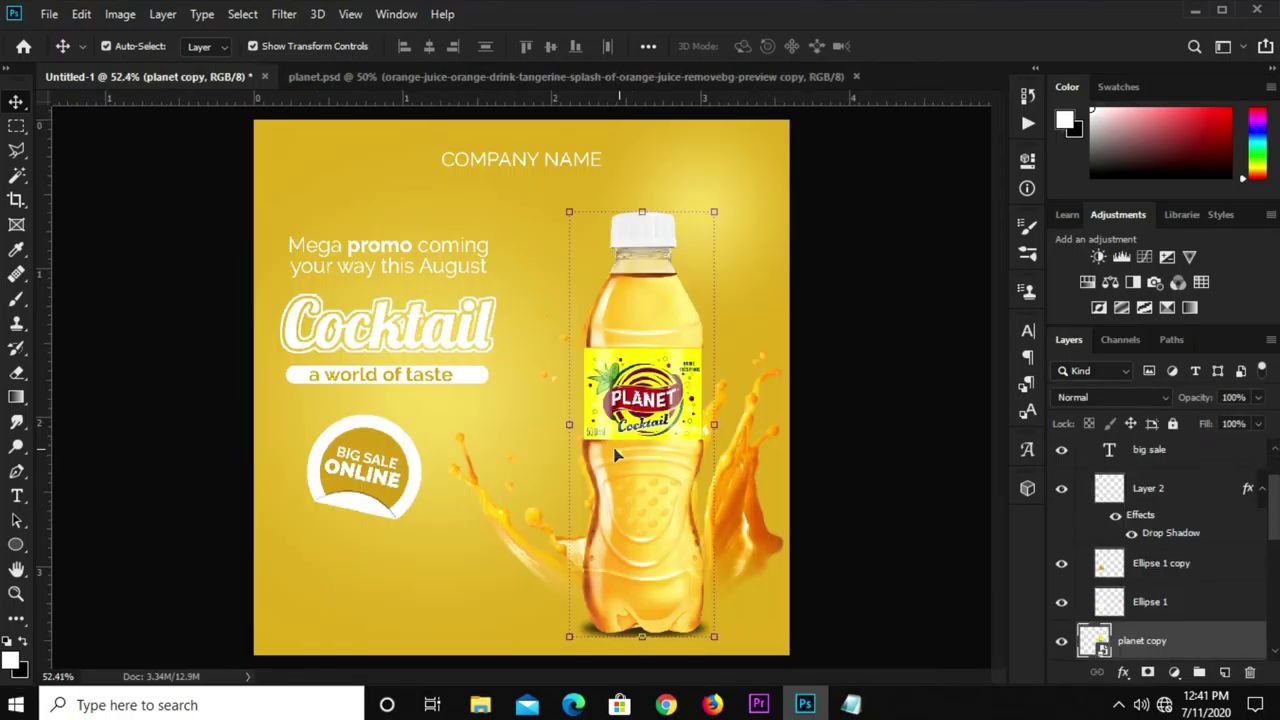
{"action": "scroll", "coordinate": [1108, 593], "scroll_direction": "down", "scroll_amount": 1}
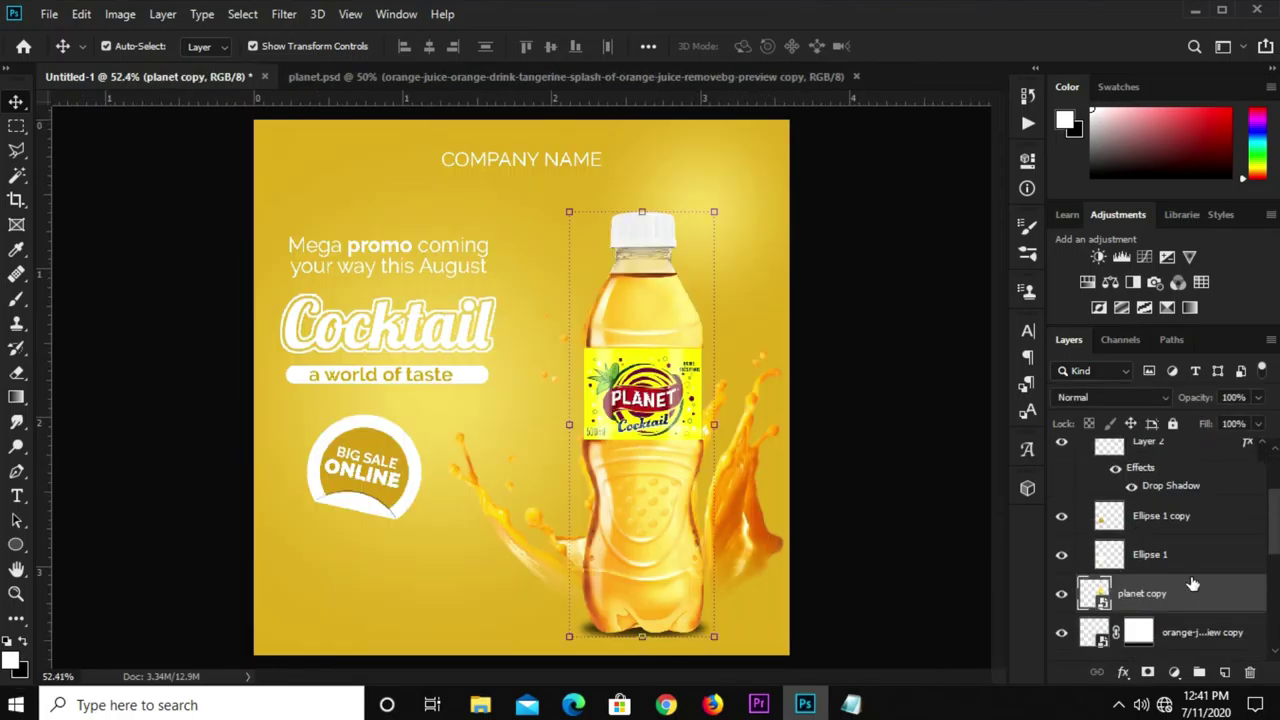
{"action": "left_click", "coordinate": [1220, 671]}
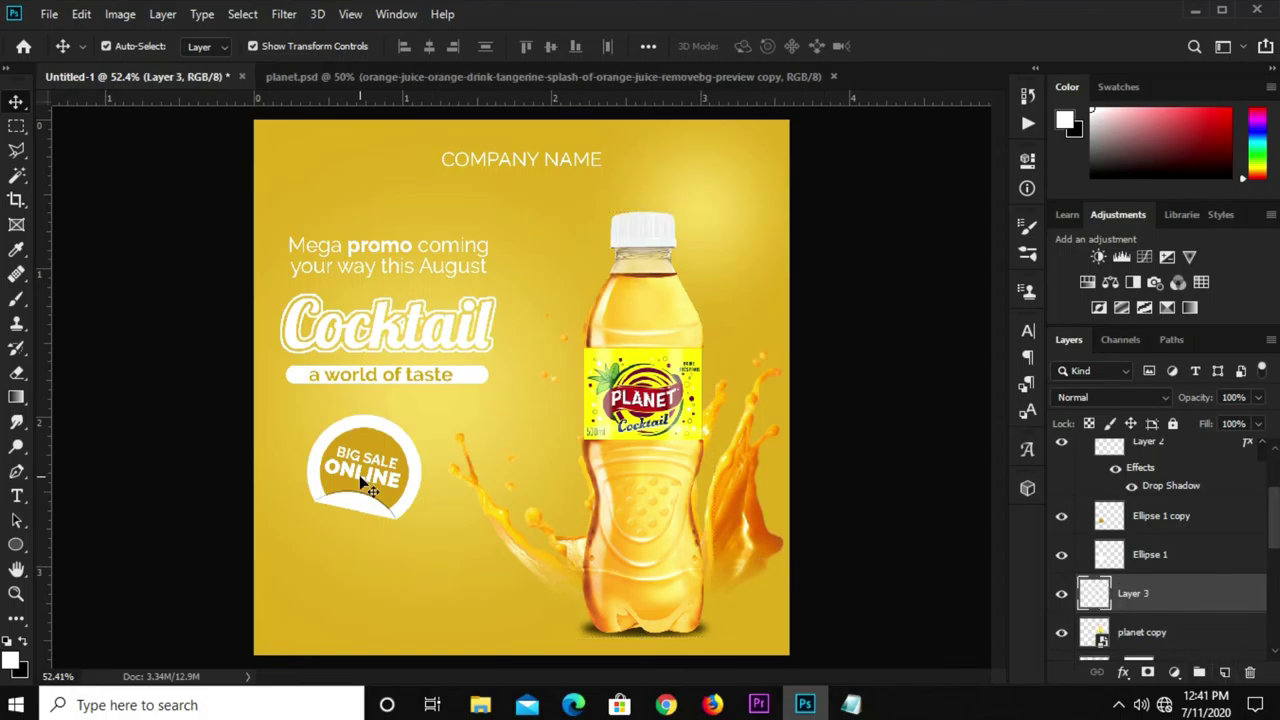
Switch to the Curvature Pen tool from the pen variants.
{"action": "left_click", "coordinate": [16, 471]}
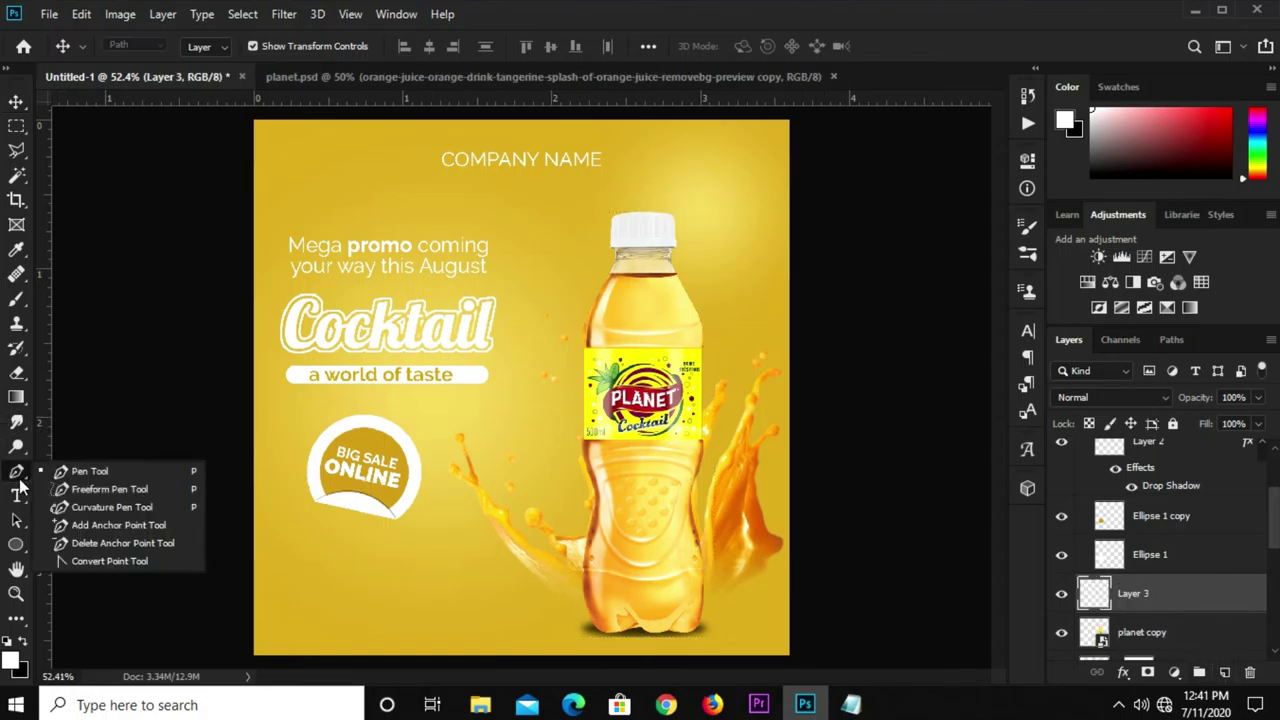
{"action": "left_click", "coordinate": [82, 508]}
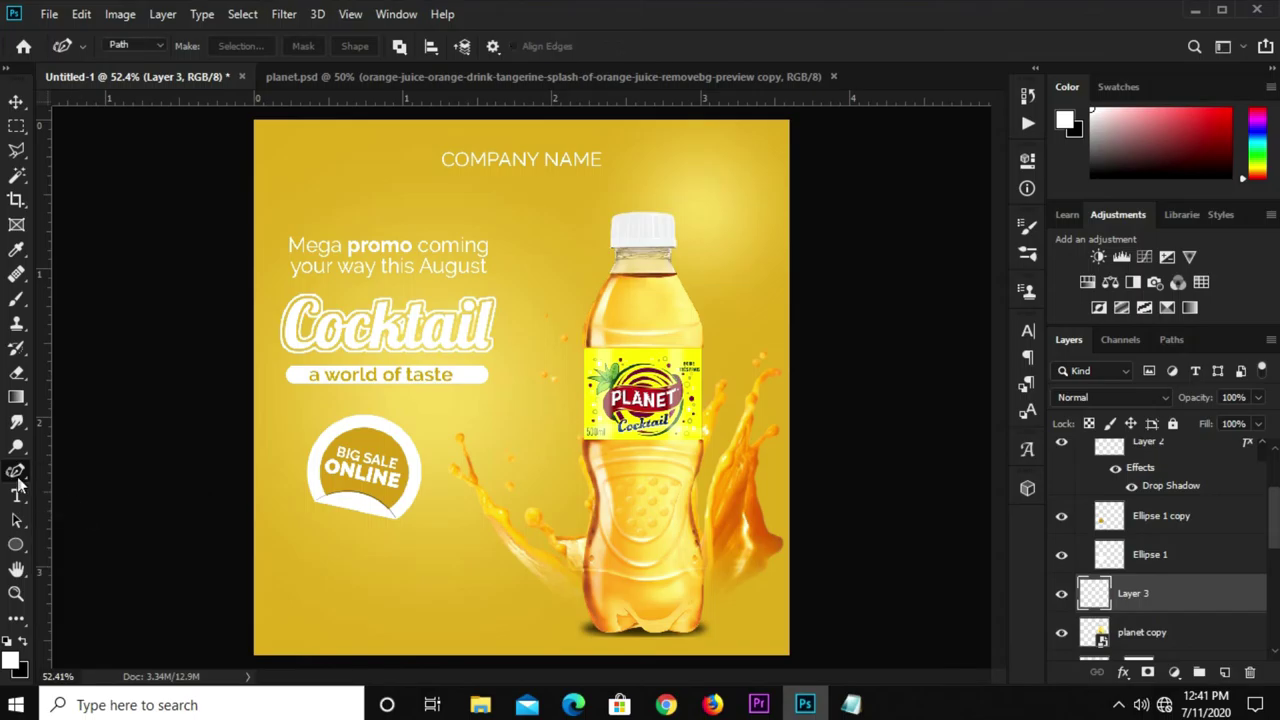
{"action": "right_click", "coordinate": [17, 476]}
{"action": "left_click", "coordinate": [122, 507]}
Place zigzag anchors from the bottle cap down past the label to the lower right.
{"action": "left_click", "coordinate": [695, 234]}
{"action": "left_click", "coordinate": [567, 284]}
{"action": "left_click", "coordinate": [723, 343]}
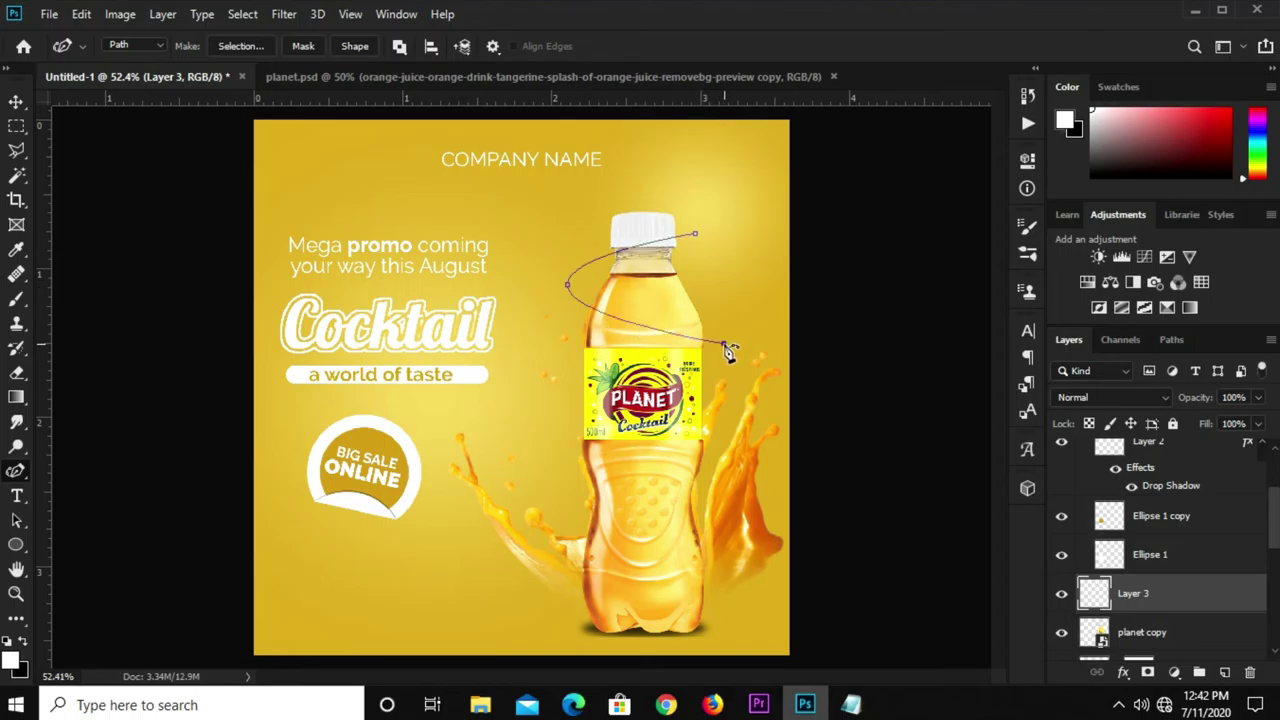
{"action": "left_click", "coordinate": [557, 405]}
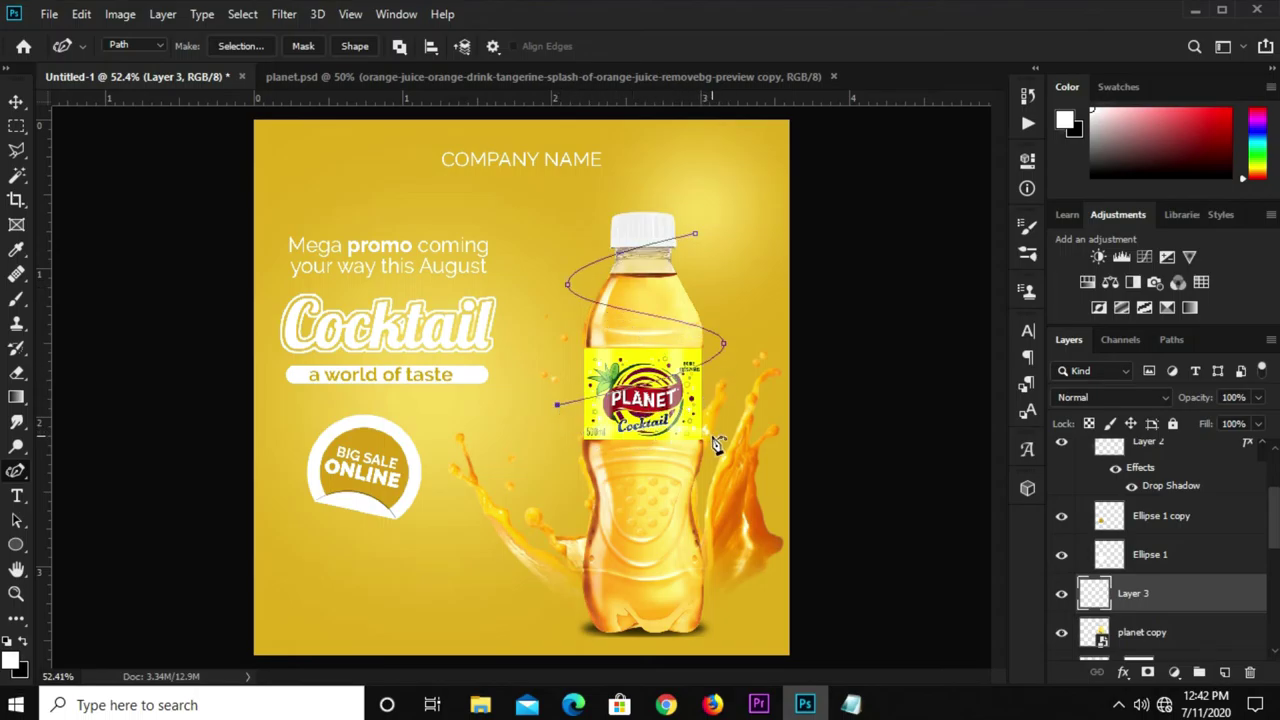
{"action": "left_click", "coordinate": [711, 449]}
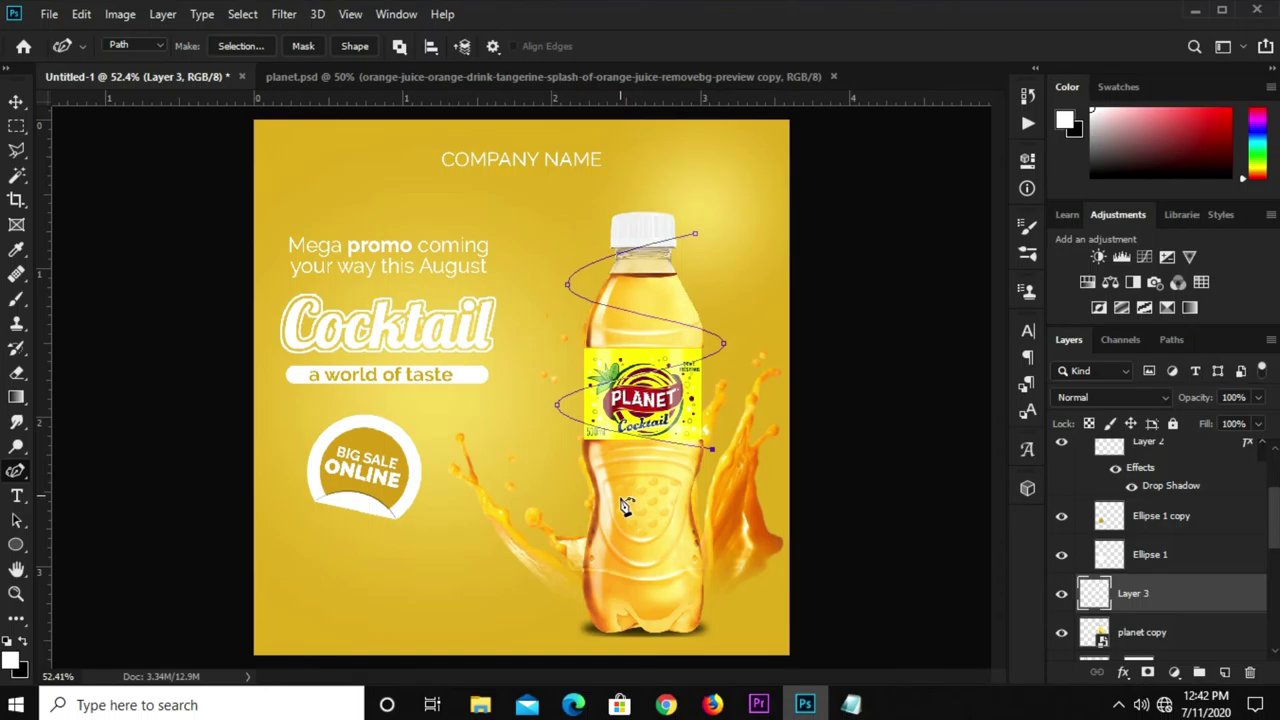
{"action": "left_click", "coordinate": [574, 485]}
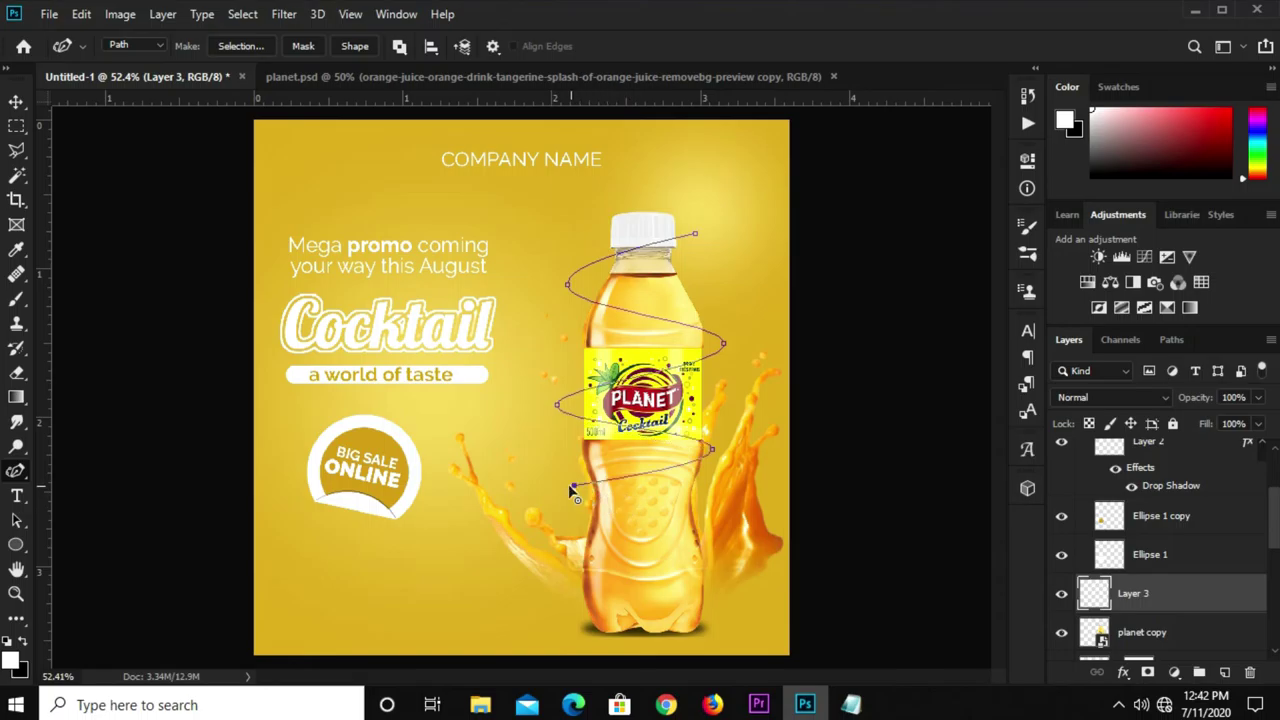
{"action": "left_click", "coordinate": [716, 557]}
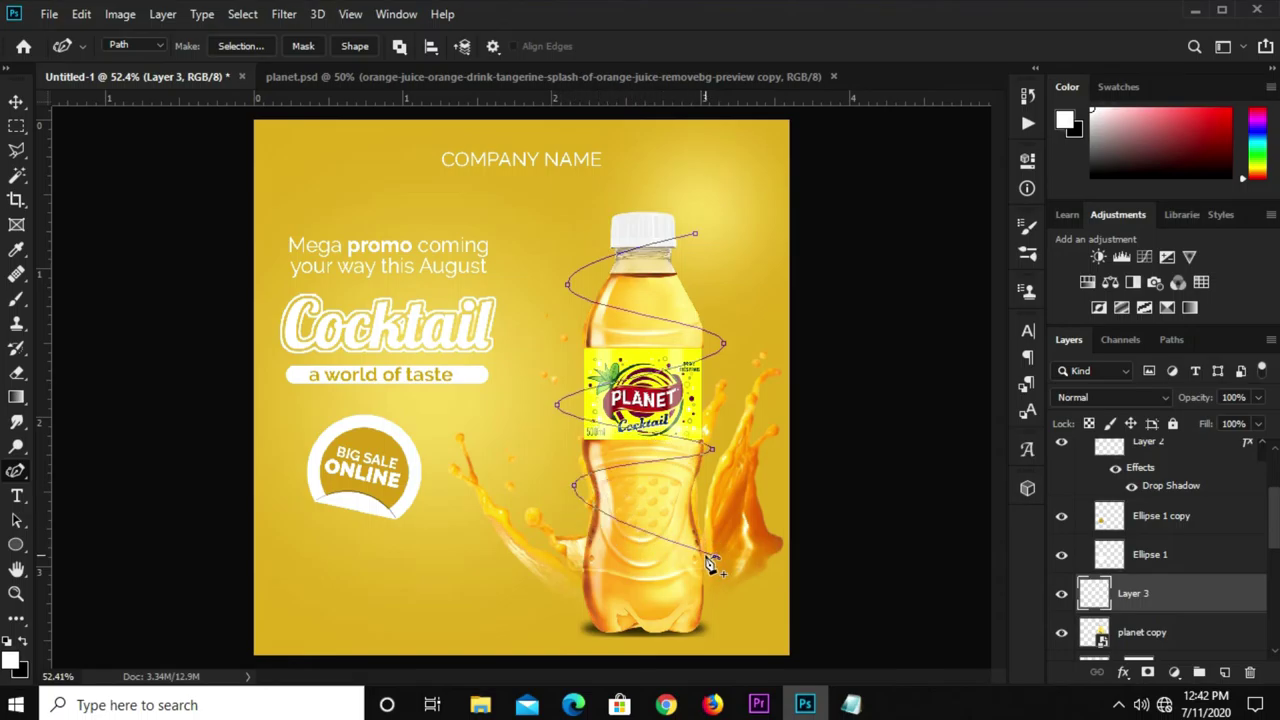
Drag the spiral anchors to round and even out the loops around the bottle.
{"action": "scroll", "coordinate": [598, 505], "scroll_direction": "up", "scroll_amount": 1}
{"action": "scroll", "coordinate": [598, 505], "scroll_direction": "up", "scroll_amount": 1}
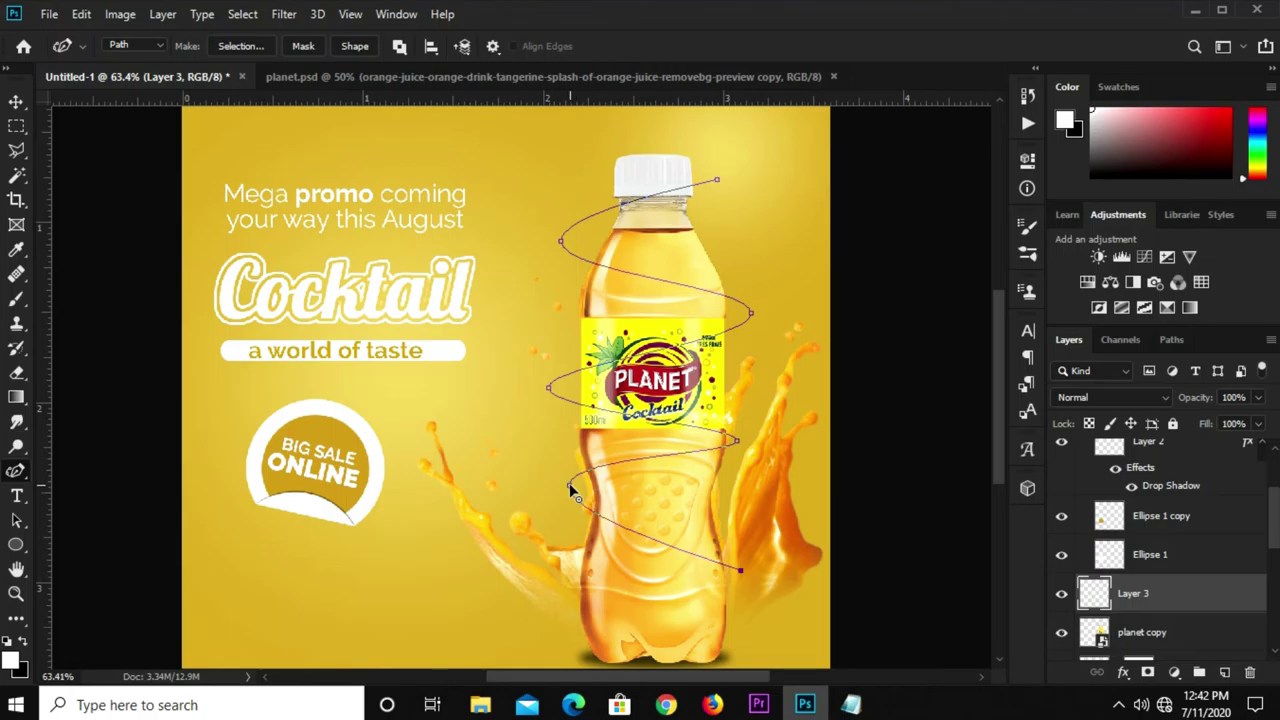
{"action": "left_click_drag", "start_coordinate": [569, 483], "coordinate": [579, 500]}
{"action": "left_click_drag", "start_coordinate": [737, 450], "coordinate": [763, 437]}
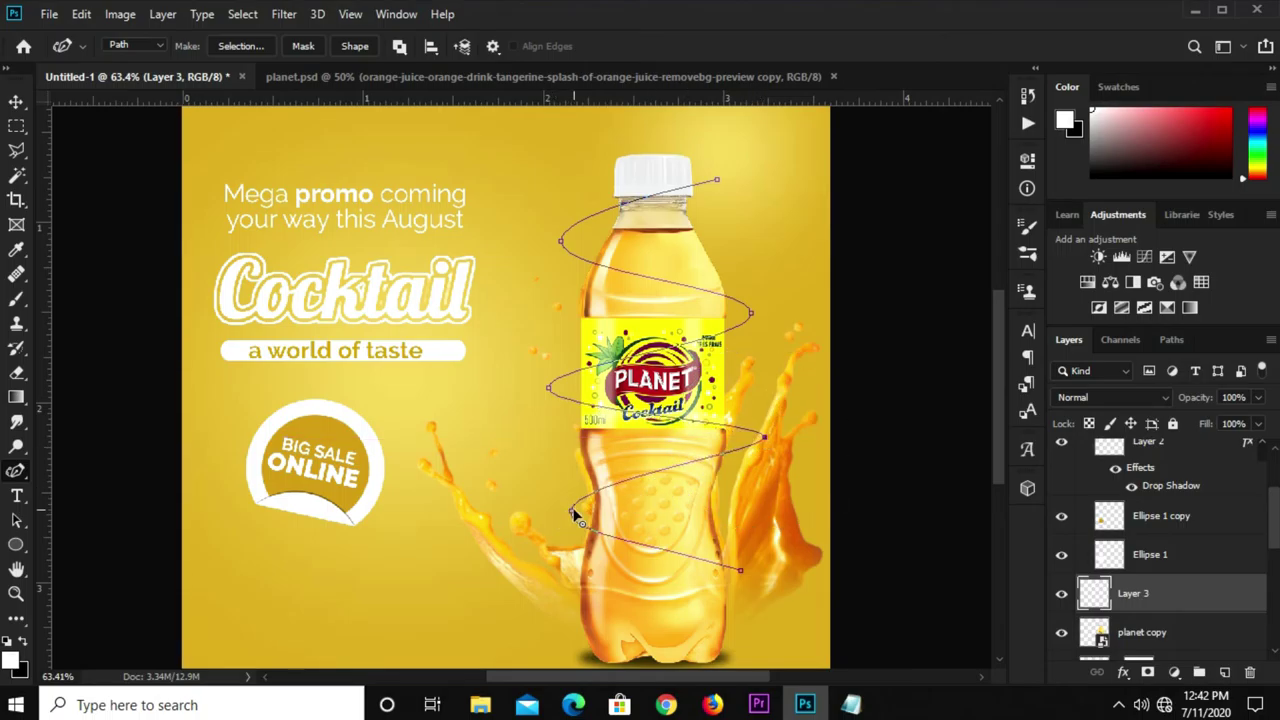
{"action": "left_click_drag", "start_coordinate": [570, 510], "coordinate": [549, 509]}
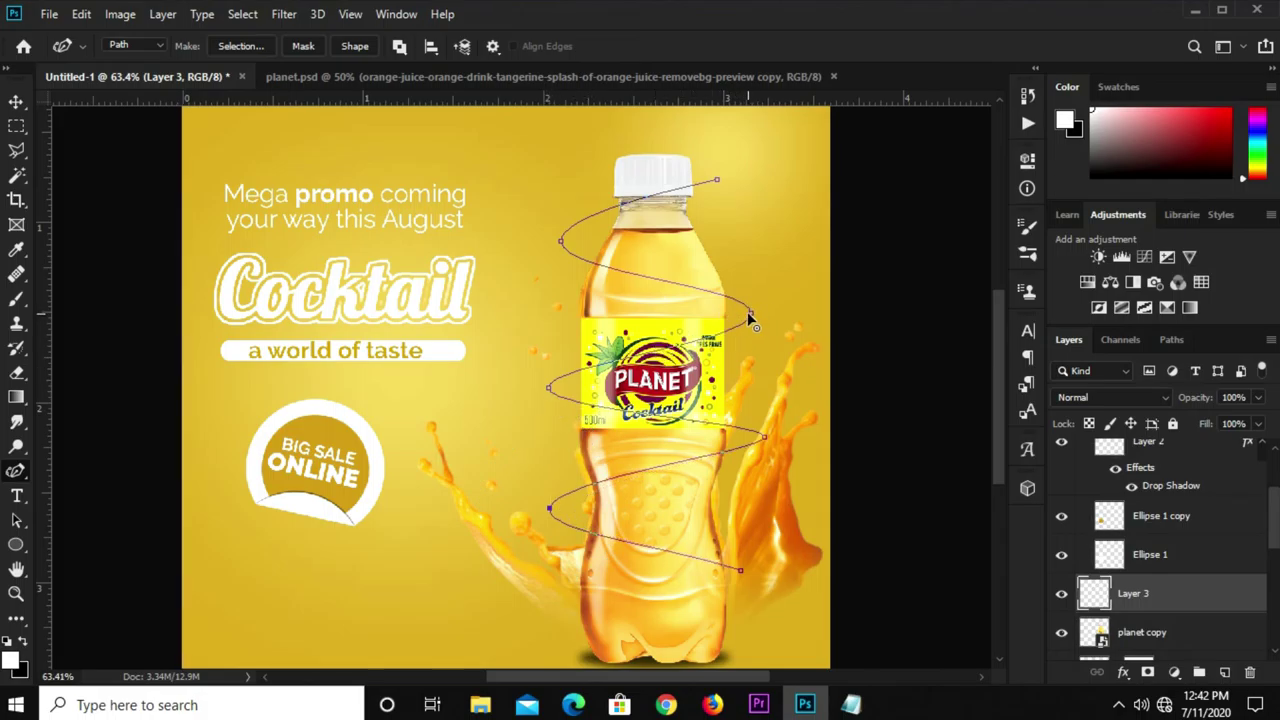
{"action": "left_click_drag", "start_coordinate": [752, 318], "coordinate": [758, 318]}
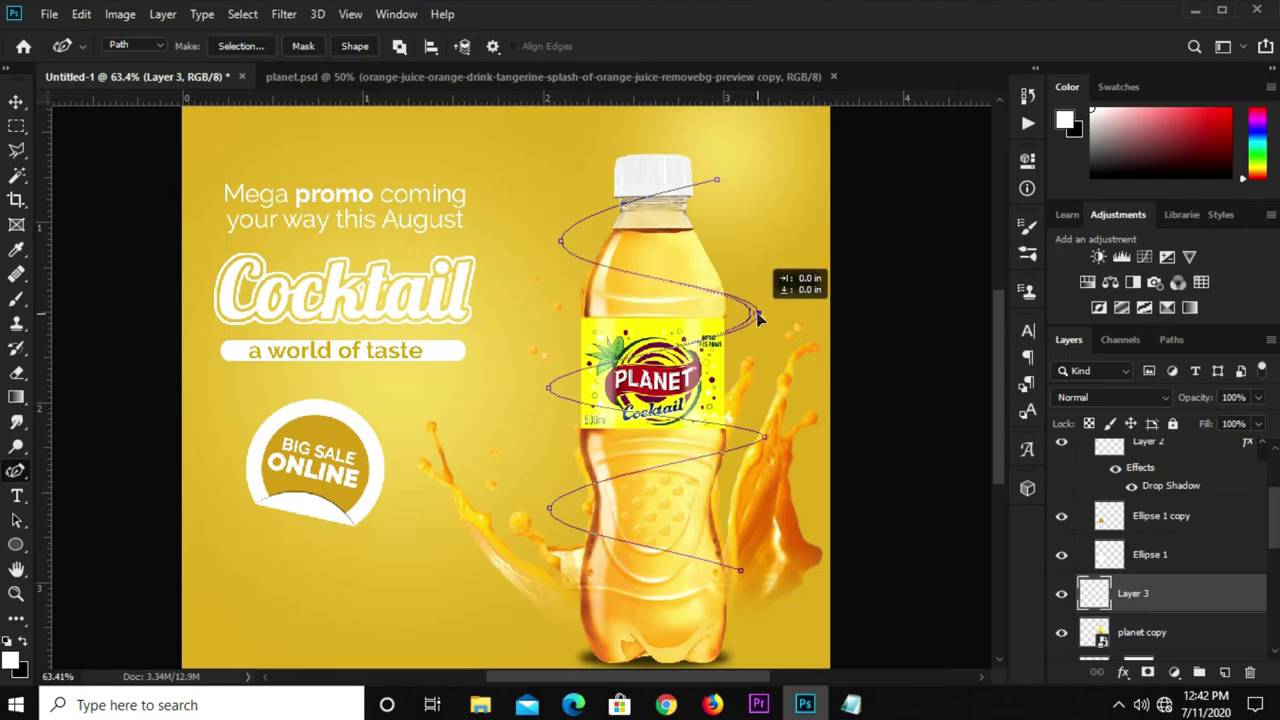
{"action": "scroll", "coordinate": [758, 318], "scroll_direction": "down", "scroll_amount": 3, "text": "alt"}
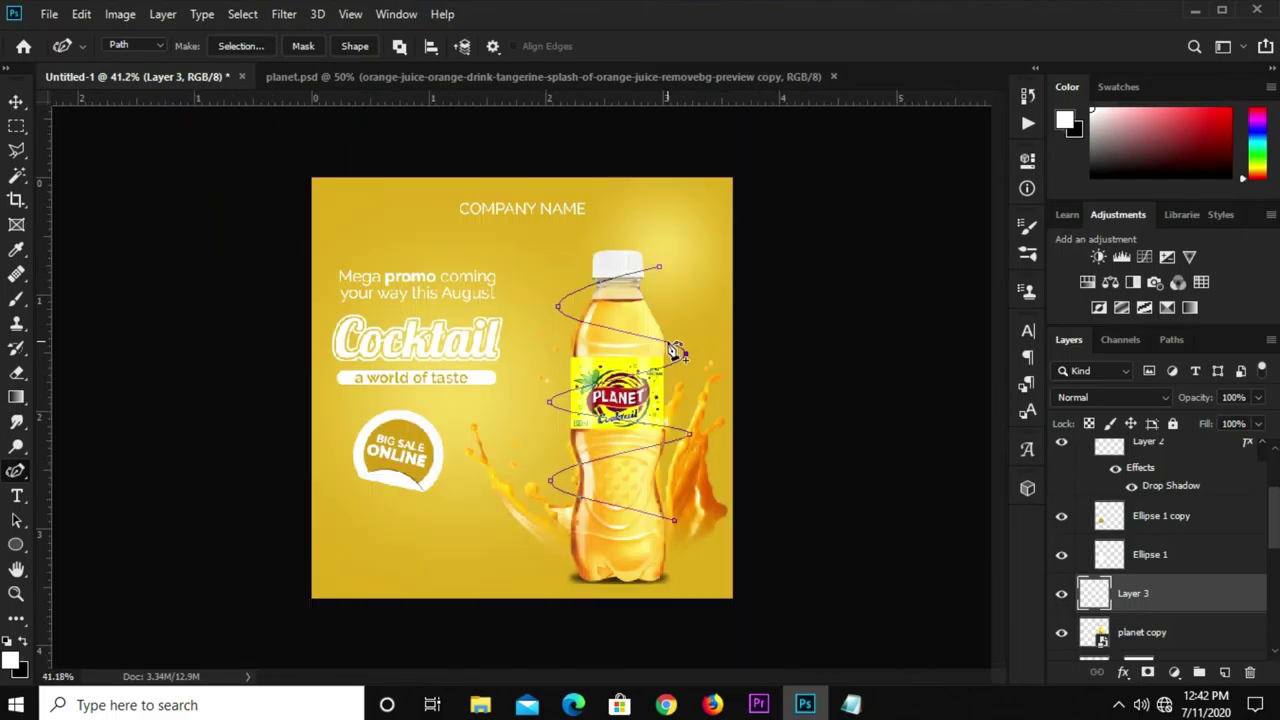
Select the regular Brush tool.
{"action": "scroll", "coordinate": [677, 343], "scroll_direction": "up", "scroll_amount": 1, "text": "alt"}
{"action": "scroll", "coordinate": [652, 380], "scroll_direction": "up", "scroll_amount": 1, "text": "alt"}
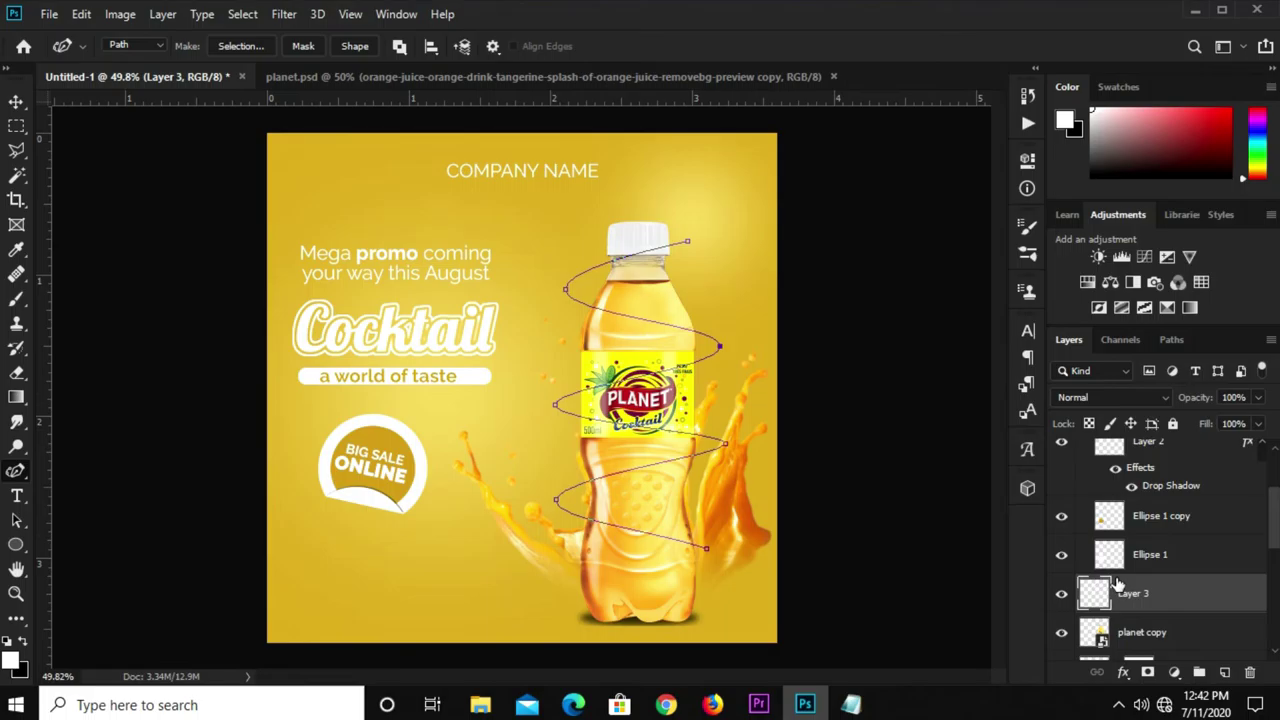
{"action": "left_click", "coordinate": [16, 300]}
{"action": "left_click", "coordinate": [47, 300]}
Set the brush preset to 30 px size with 0% hardness.
{"action": "left_click", "coordinate": [117, 46]}
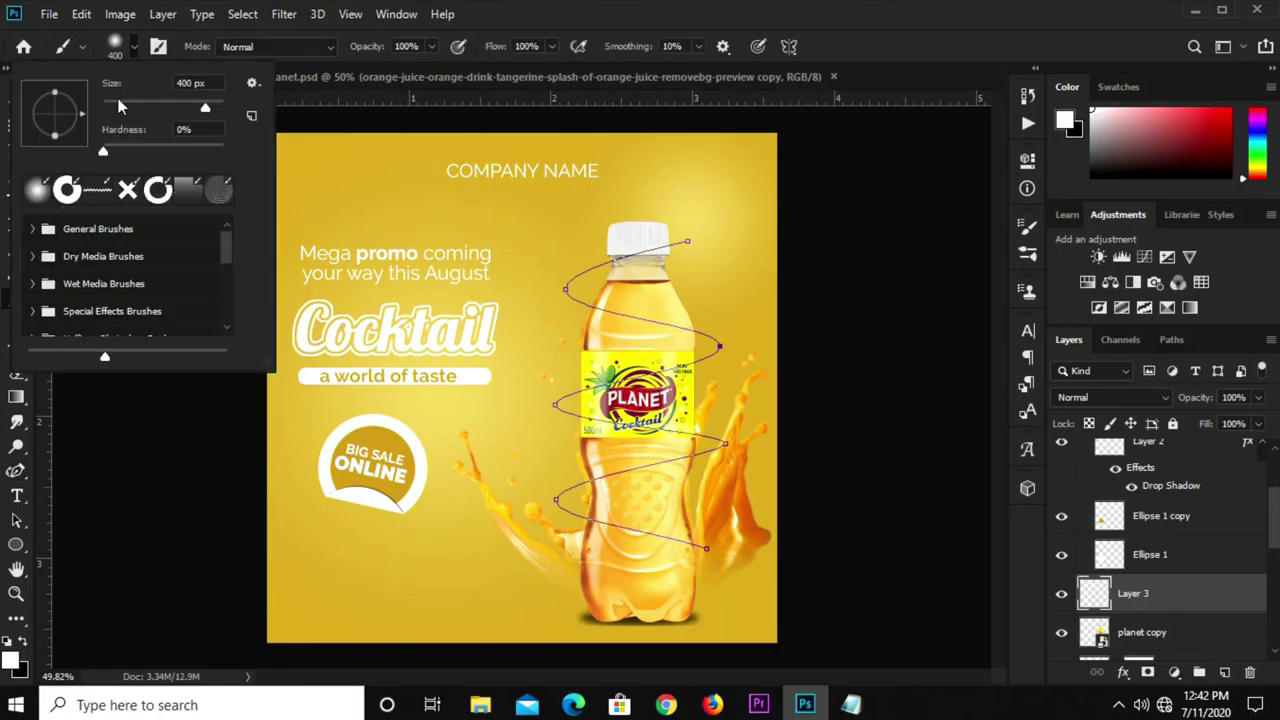
{"action": "left_click", "coordinate": [175, 83]}
{"action": "type", "text": "30"}
{"action": "key", "text": "Return"}
{"action": "left_click", "coordinate": [117, 46]}
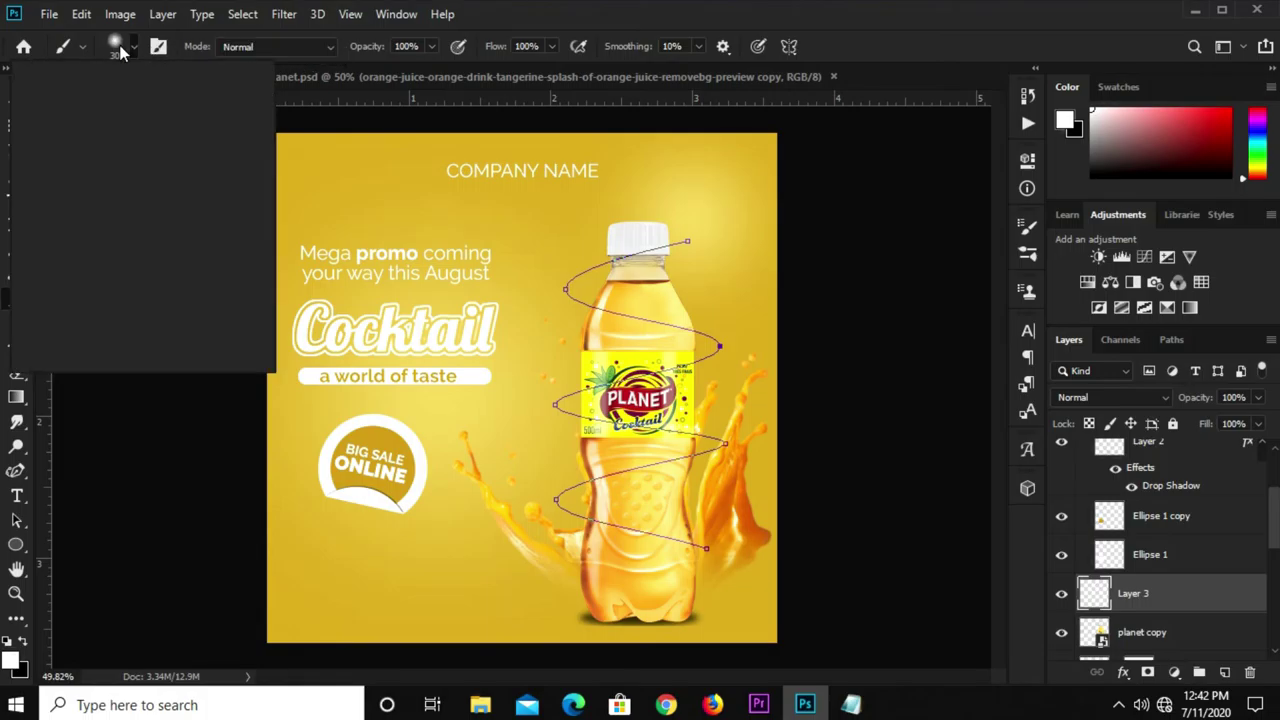
{"action": "left_click", "coordinate": [196, 129]}
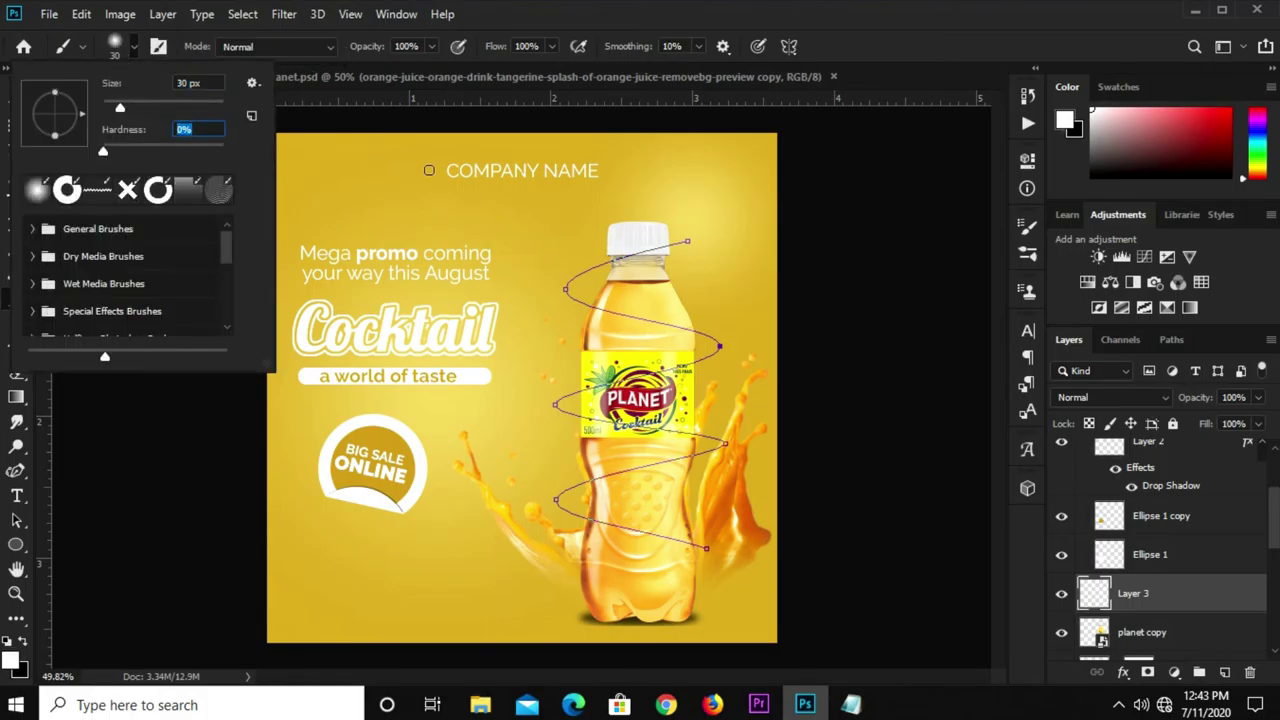
{"action": "key", "text": "Return"}
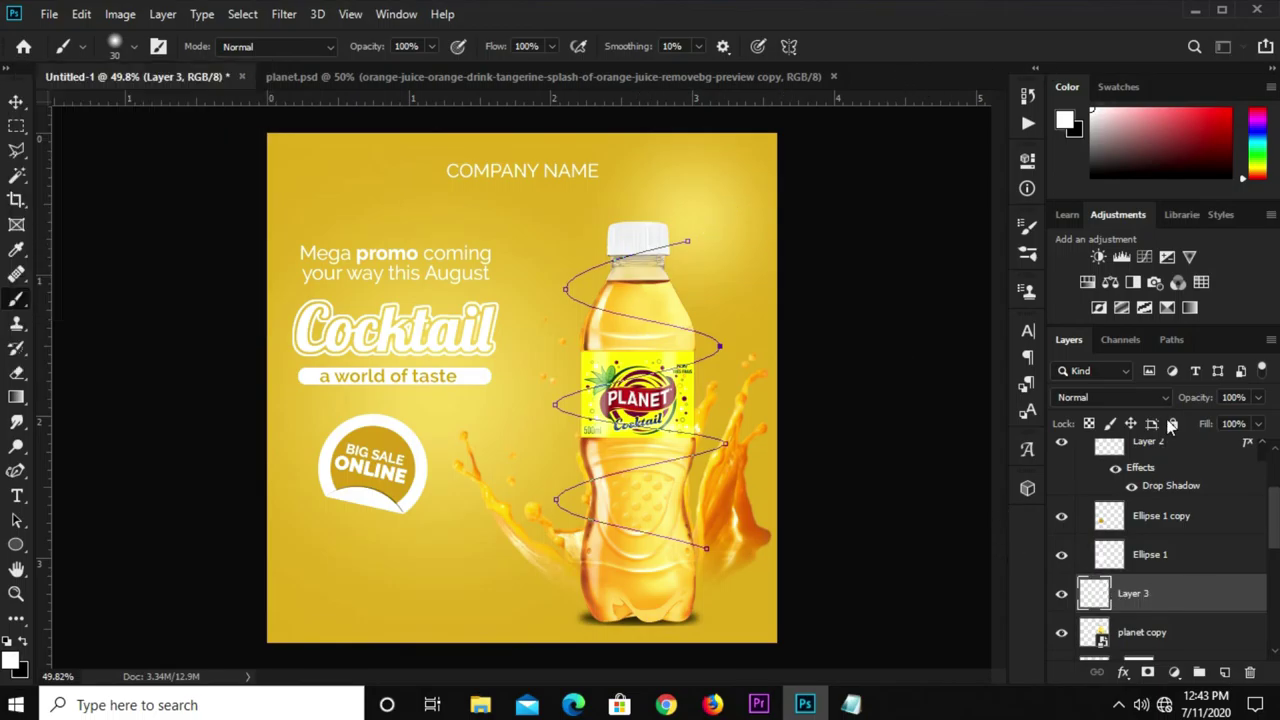
Stroke the spiral Work Path with the Brush, then delete the Work Path.
{"action": "left_click", "coordinate": [1170, 340]}
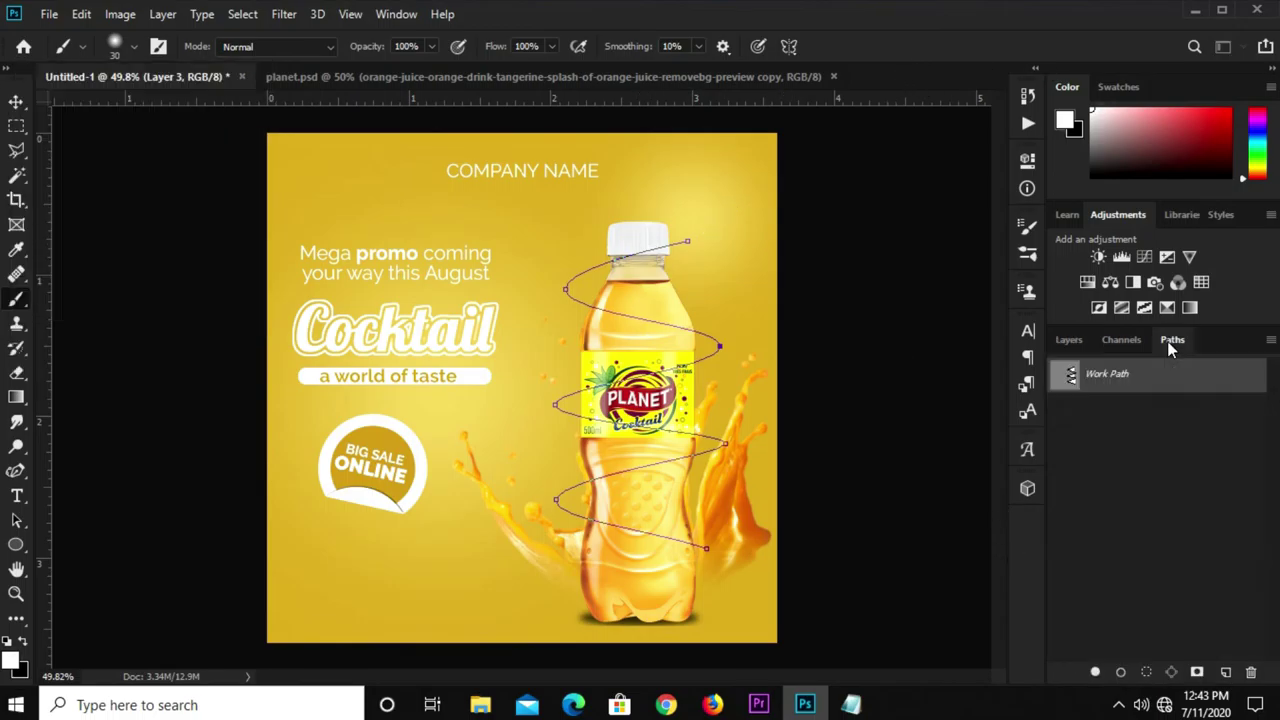
{"action": "right_click", "coordinate": [1131, 387]}
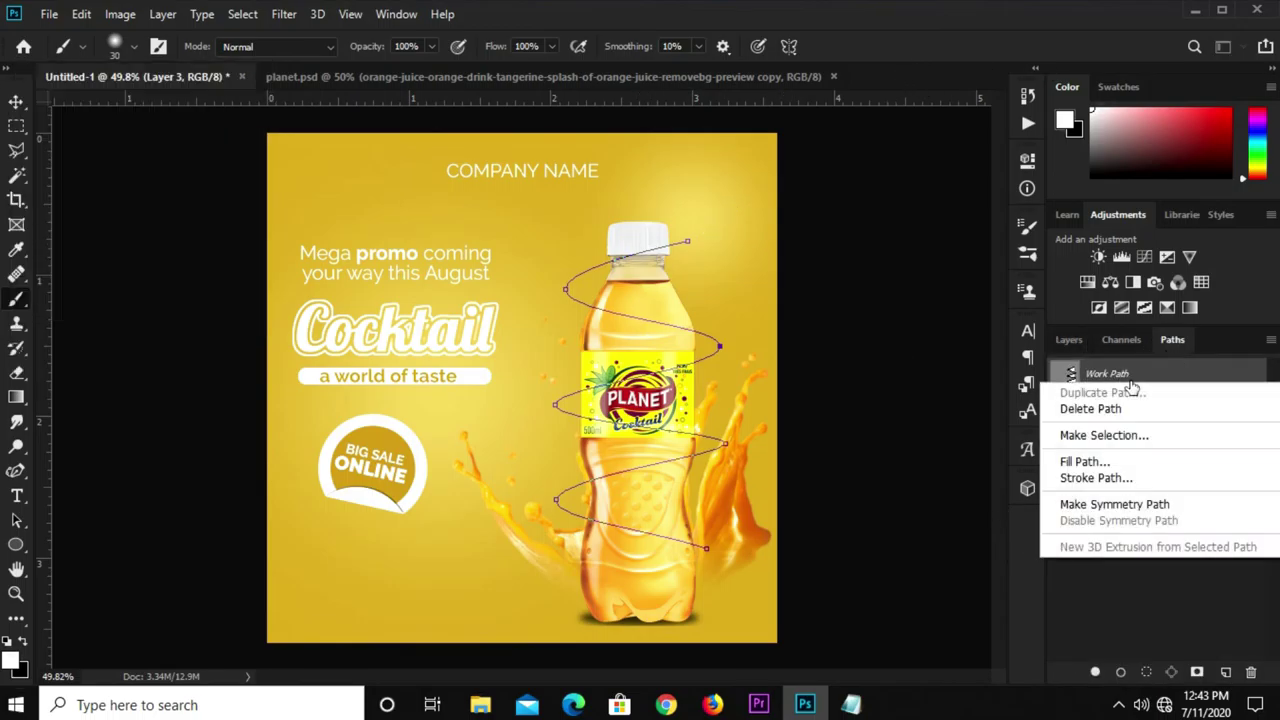
{"action": "left_click", "coordinate": [1114, 480]}
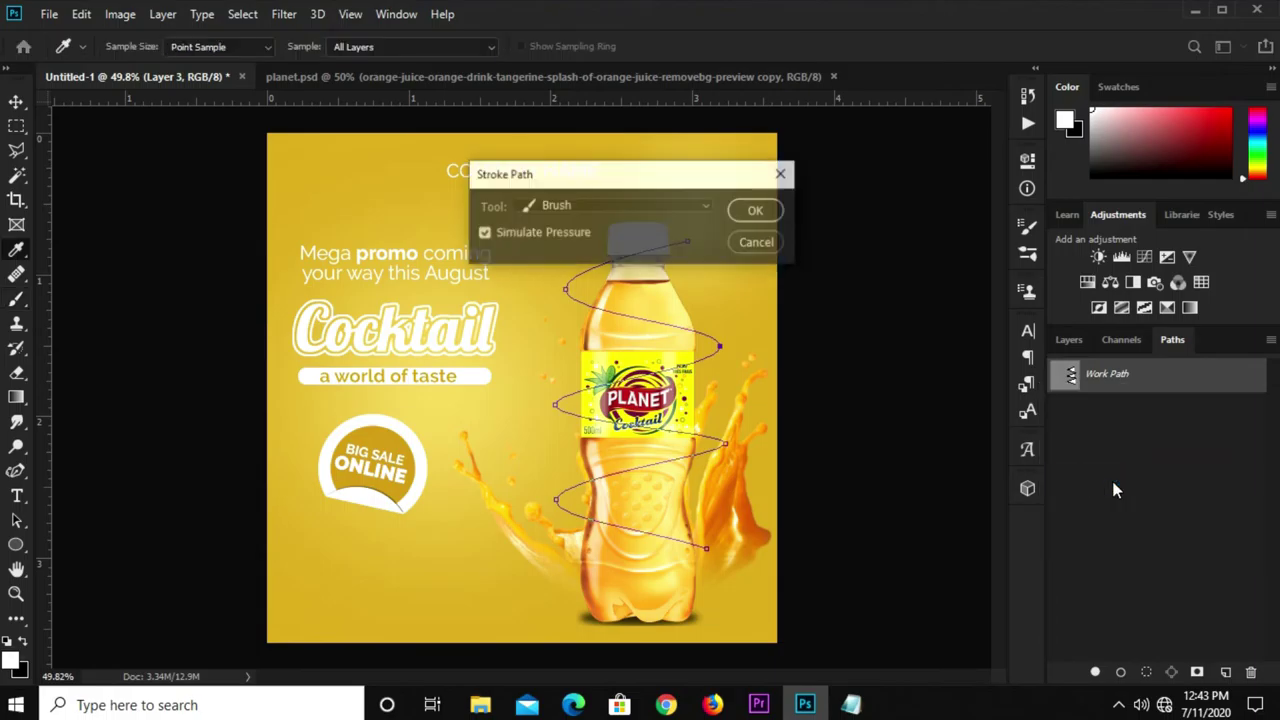
{"action": "left_click", "coordinate": [583, 208]}
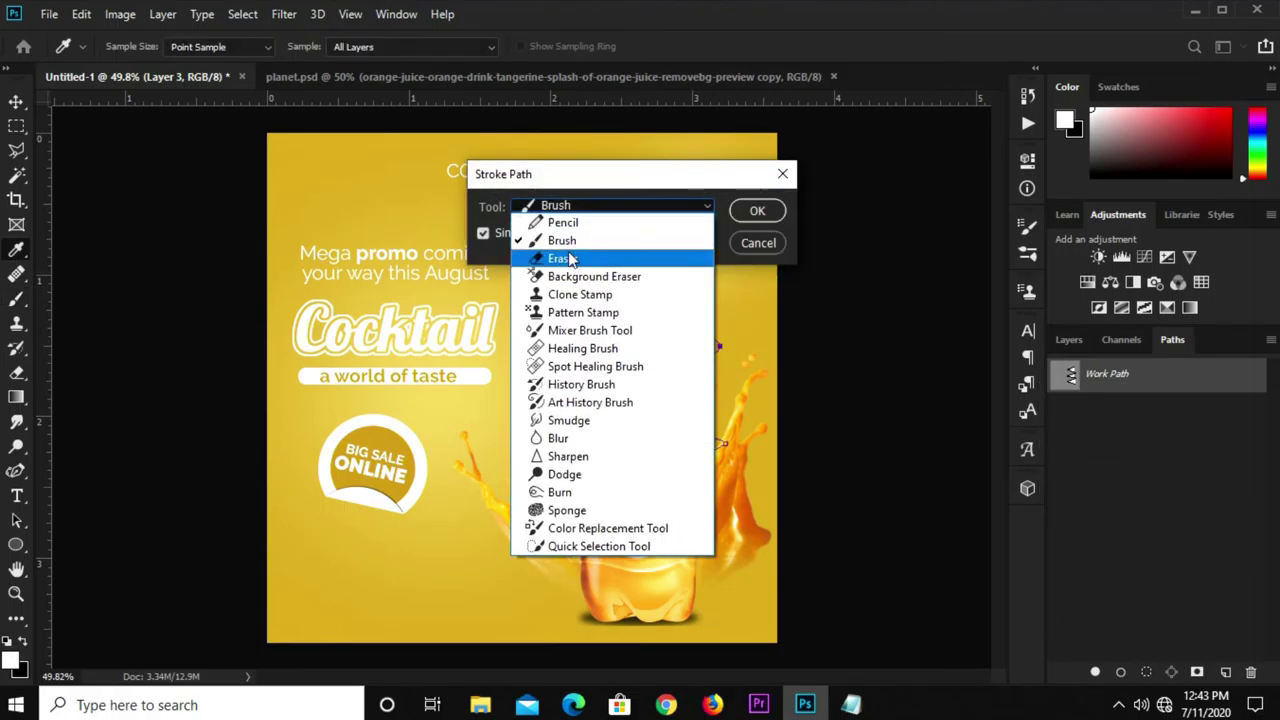
{"action": "left_click", "coordinate": [561, 241]}
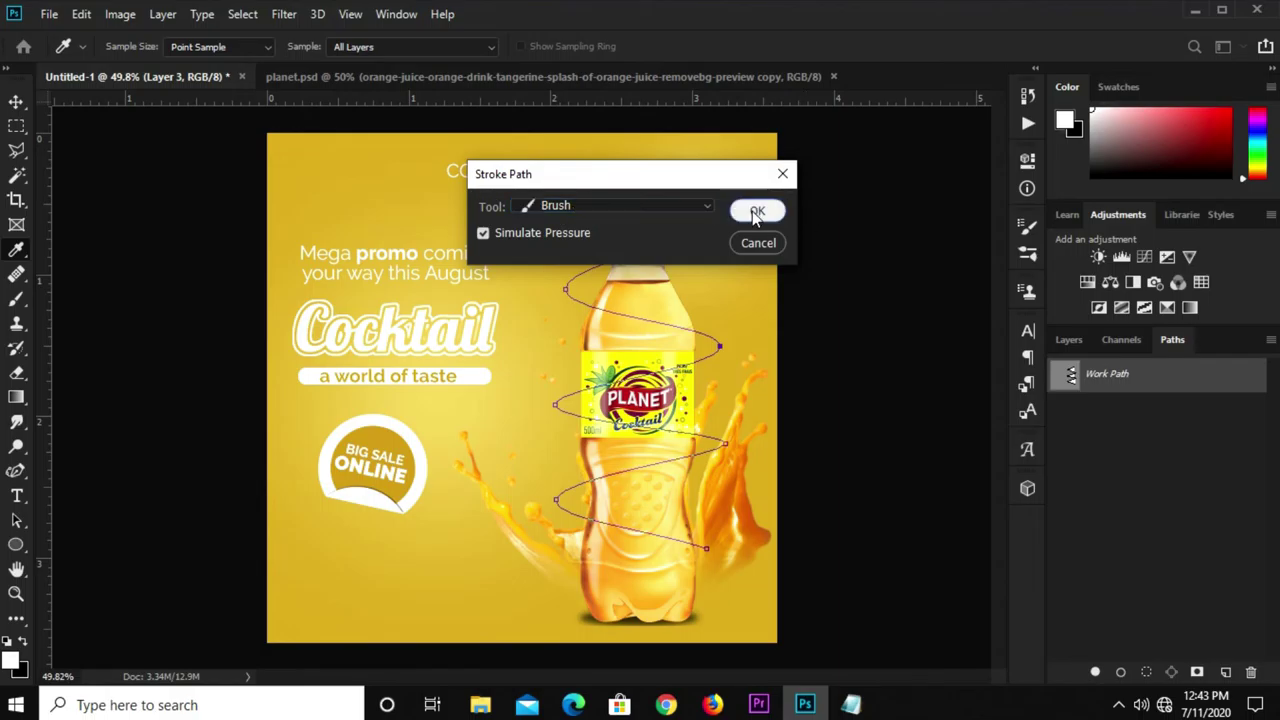
{"action": "left_click", "coordinate": [756, 212]}
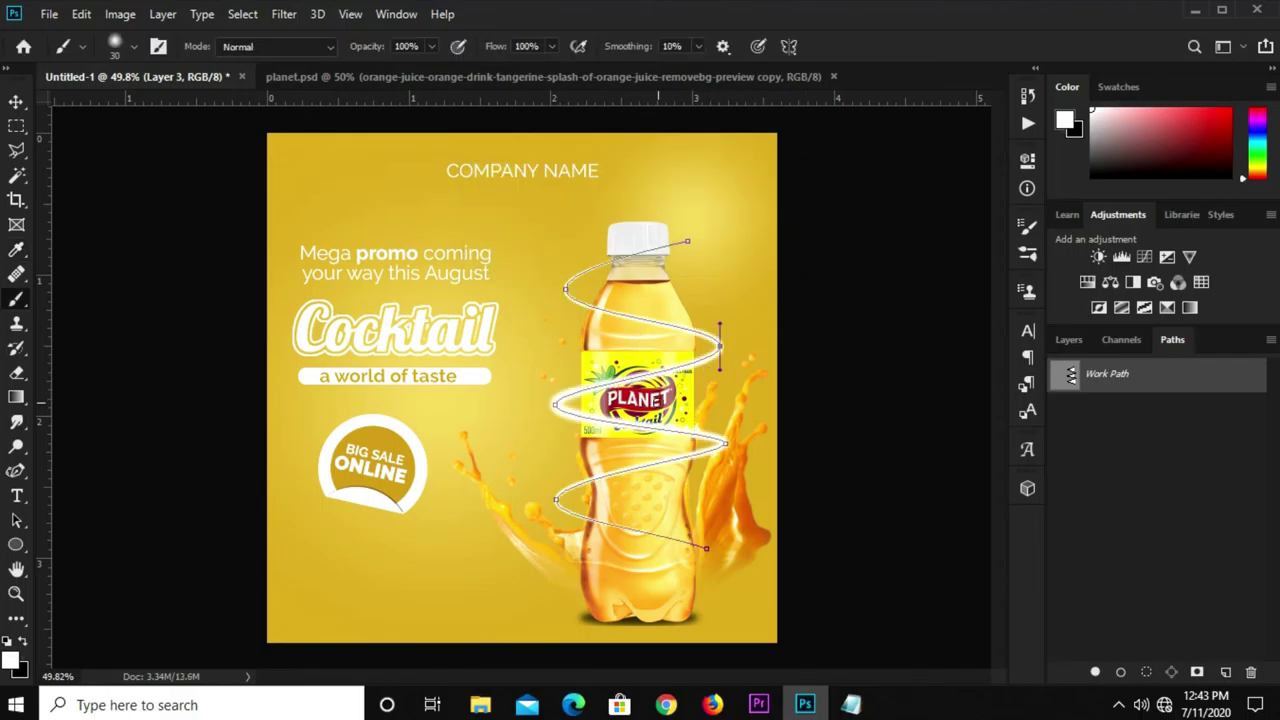
{"action": "right_click", "coordinate": [1133, 377]}
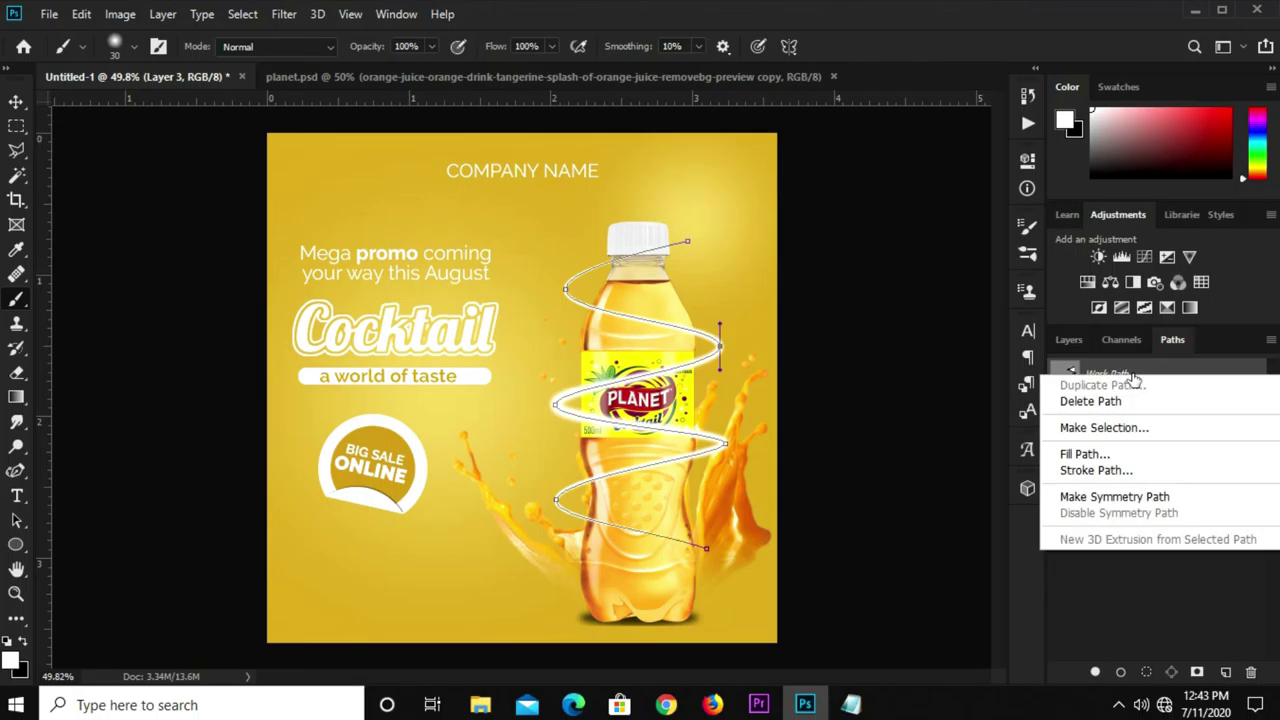
{"action": "left_click", "coordinate": [1116, 403]}
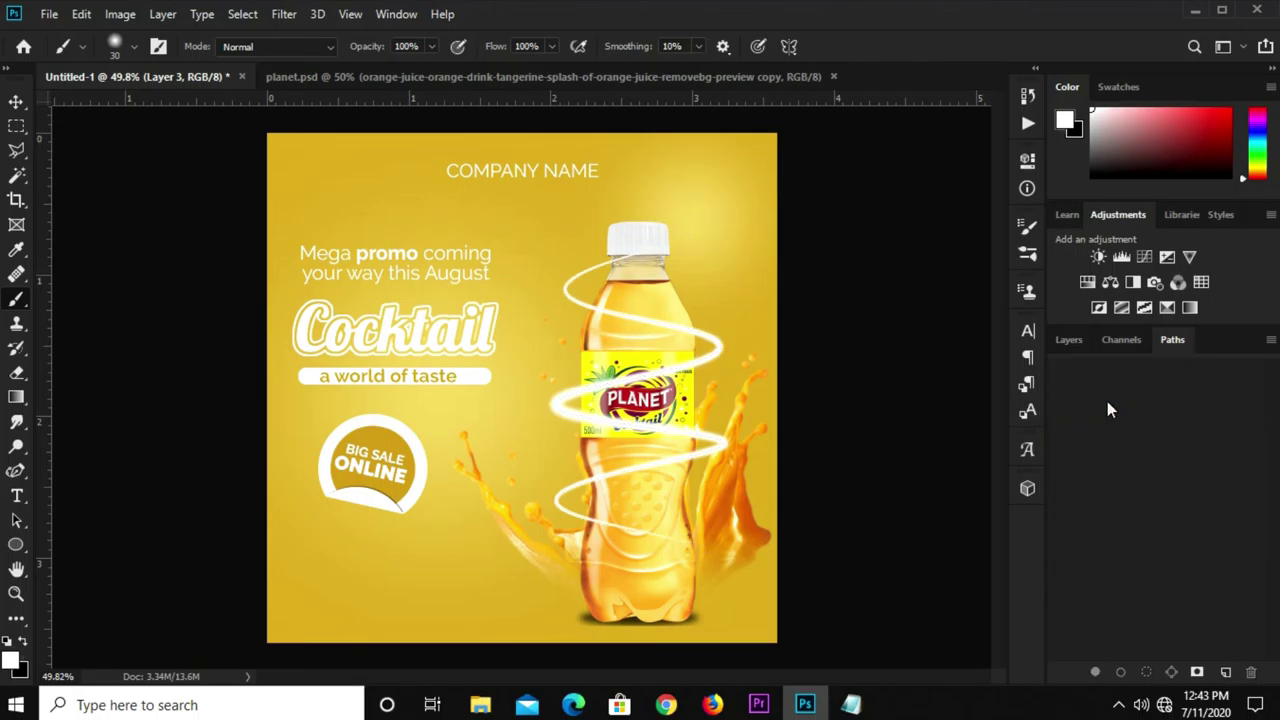
Toggle Layer 3's visibility, then set its opacity to 98% in Blending Options.
{"action": "left_click", "coordinate": [1069, 340]}
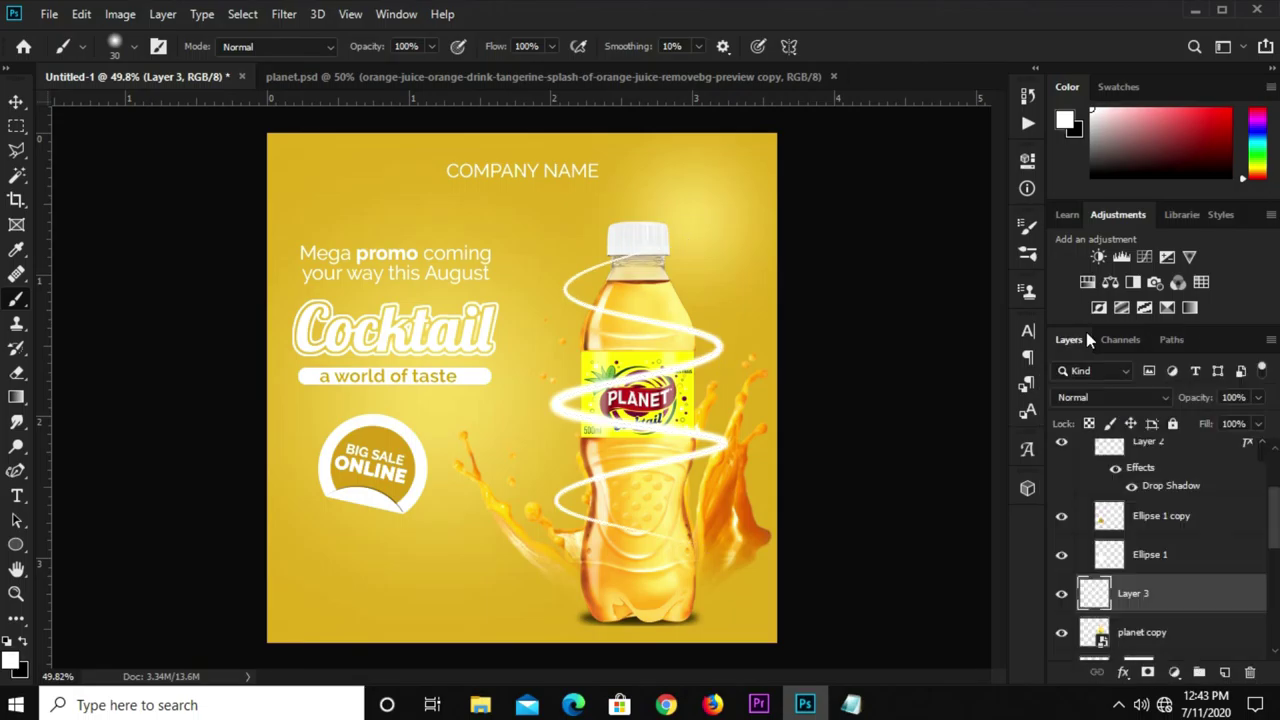
{"action": "left_click", "coordinate": [1066, 598]}
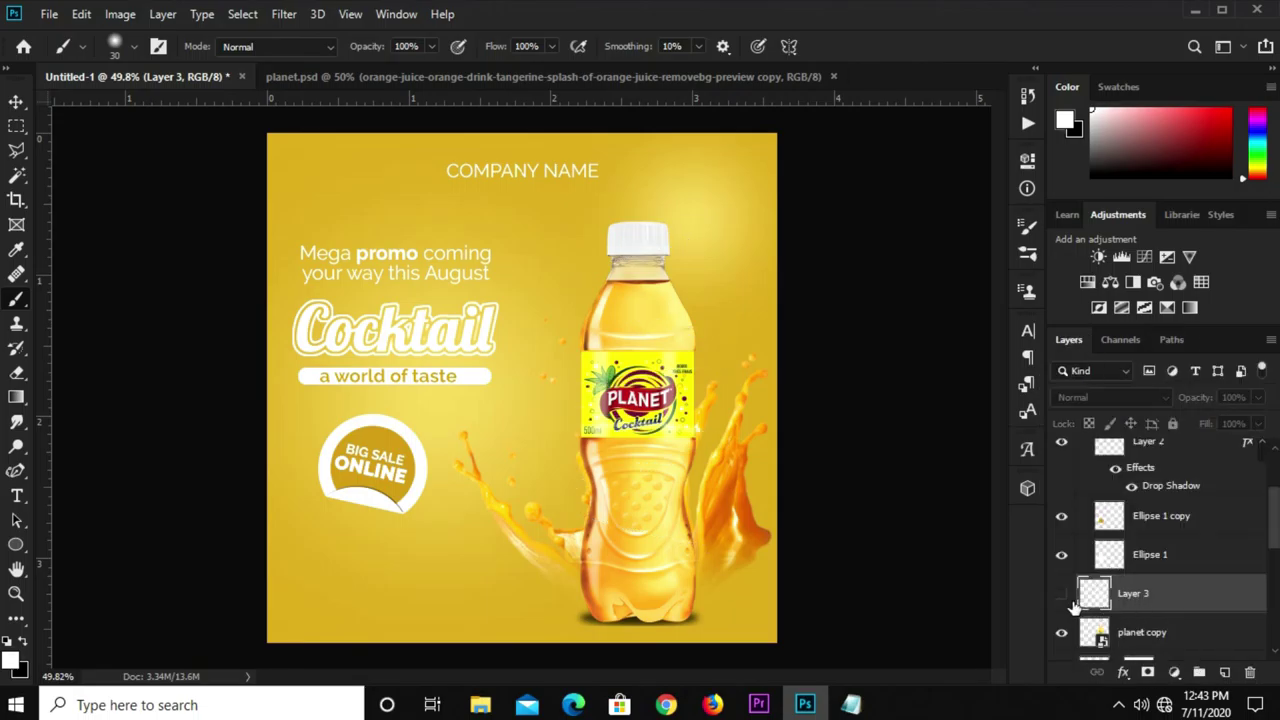
{"action": "left_click", "coordinate": [1064, 597]}
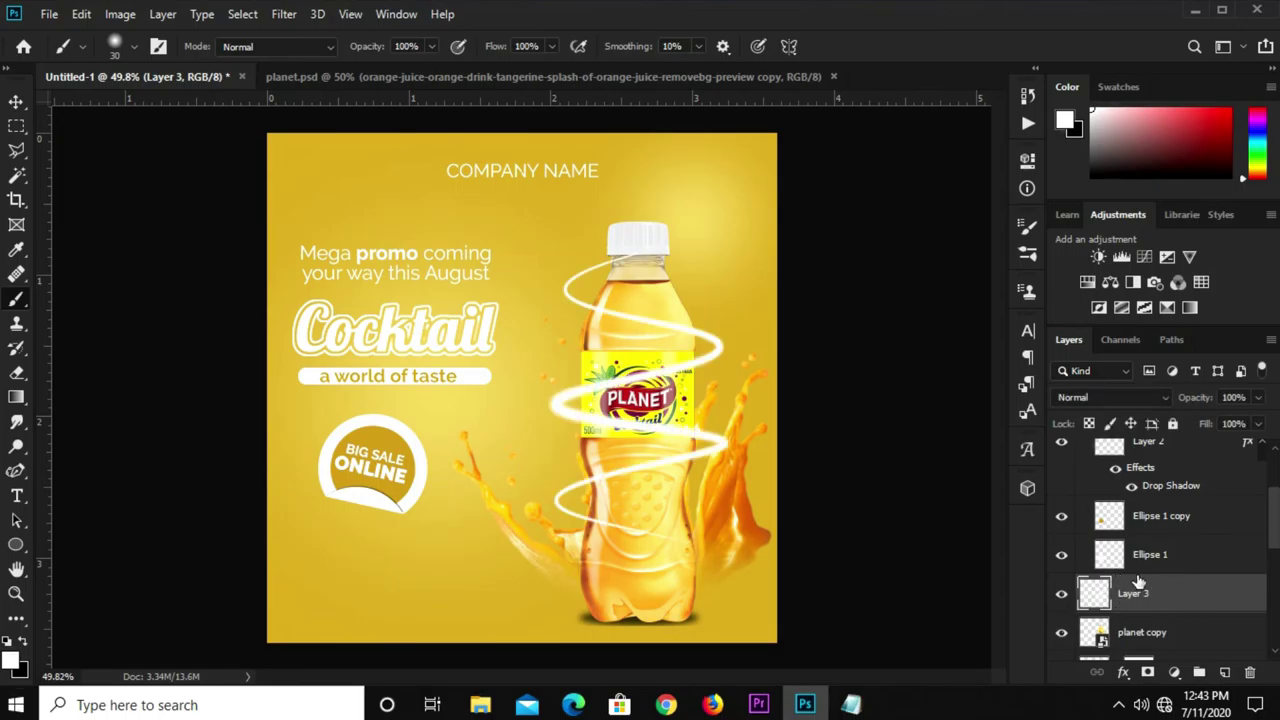
{"action": "scroll", "coordinate": [1138, 575], "scroll_direction": "down", "scroll_amount": 1}
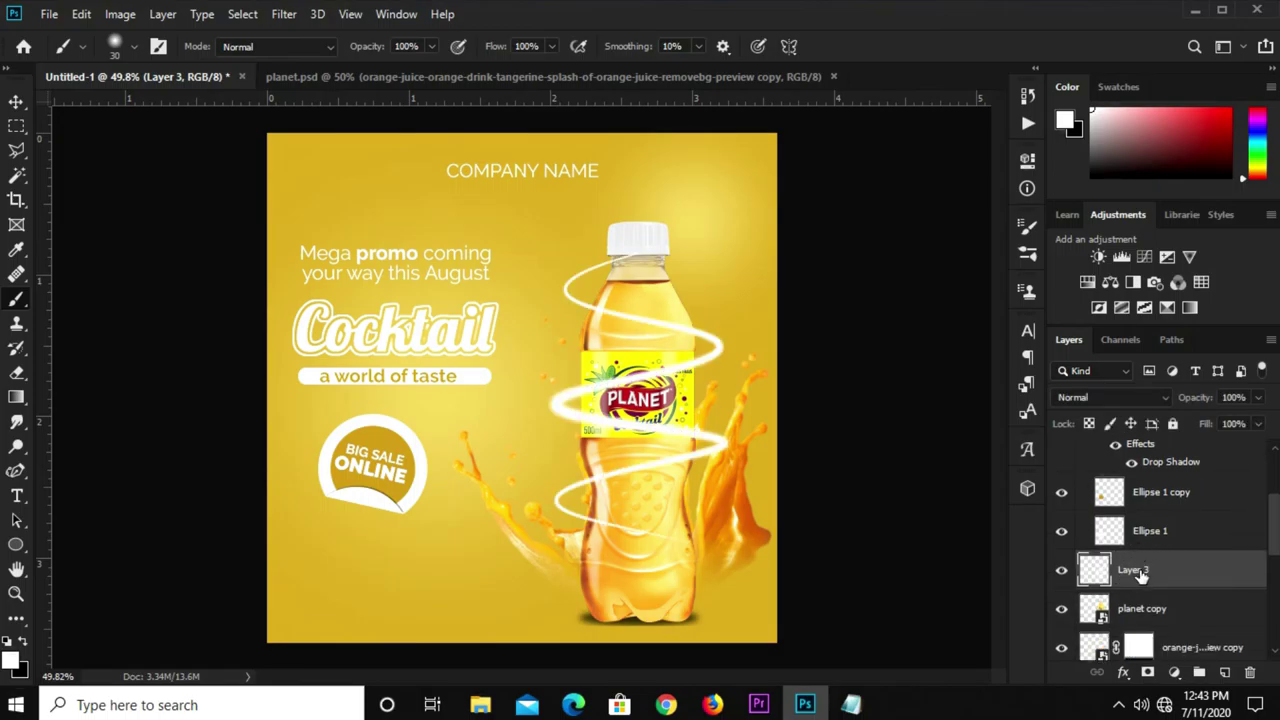
{"action": "left_click", "coordinate": [1123, 672]}
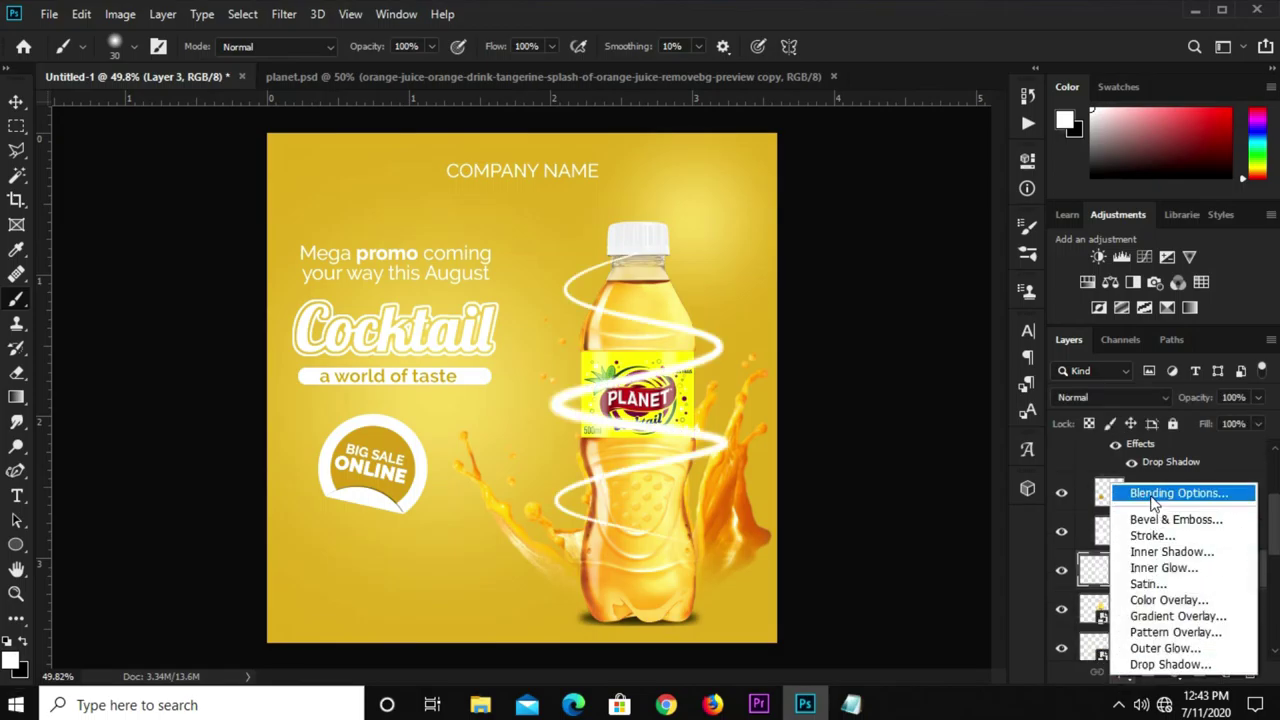
{"action": "left_click", "coordinate": [1148, 503]}
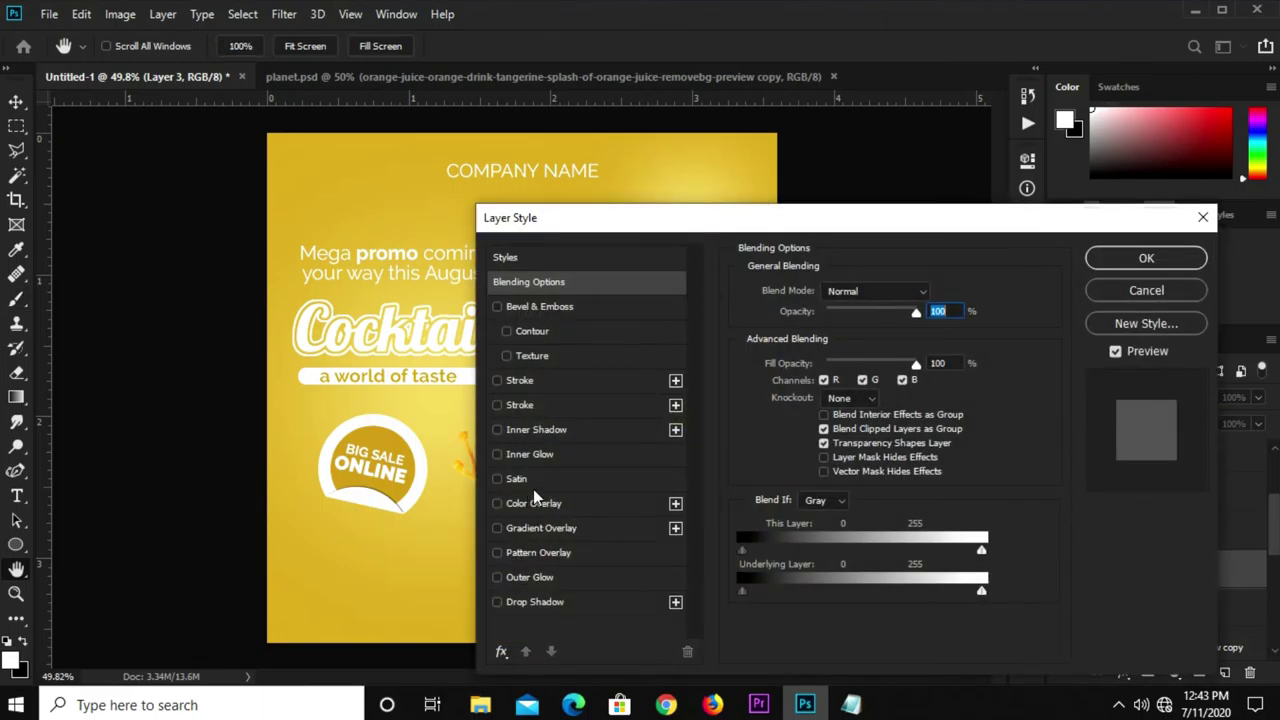
{"action": "key", "text": "Down"}
{"action": "key", "text": "Down"}
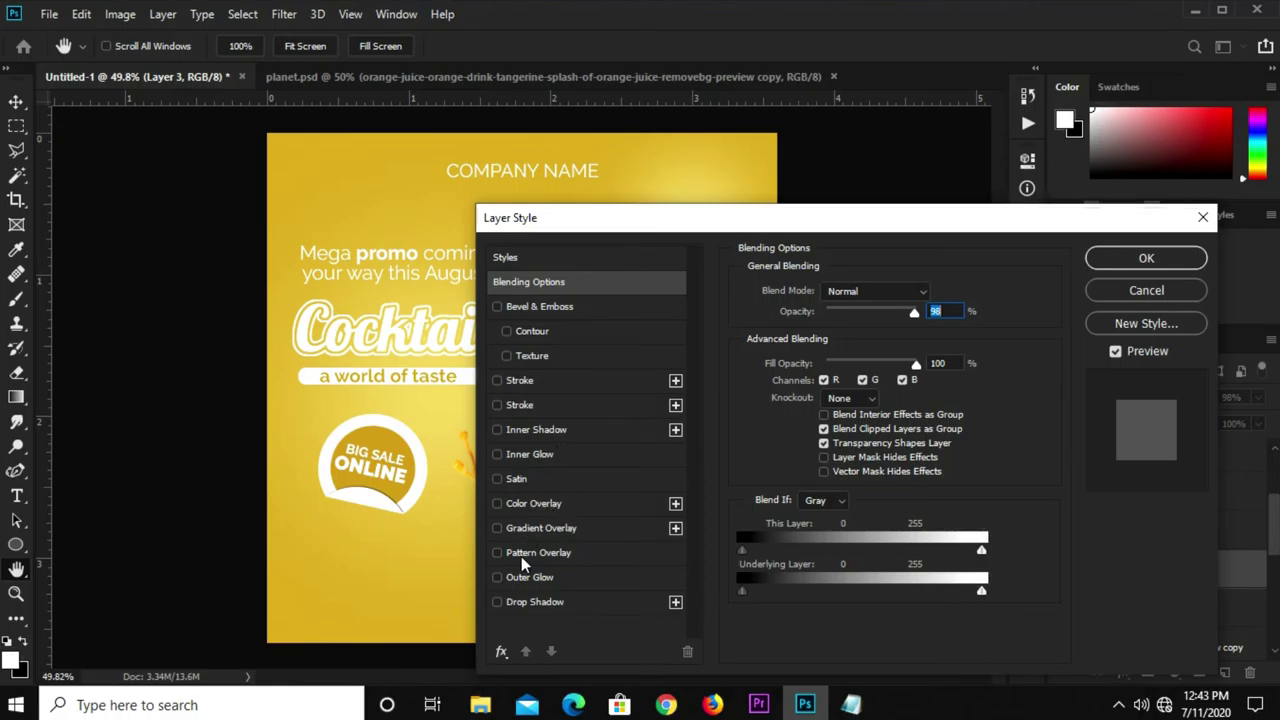
Give Layer 3's spiral a white Screen-mode Outer Glow at 25% opacity, 4% spread, 11 px size.
{"action": "left_click", "coordinate": [497, 577]}
{"action": "left_click_drag", "start_coordinate": [650, 218], "coordinate": [505, 232]}
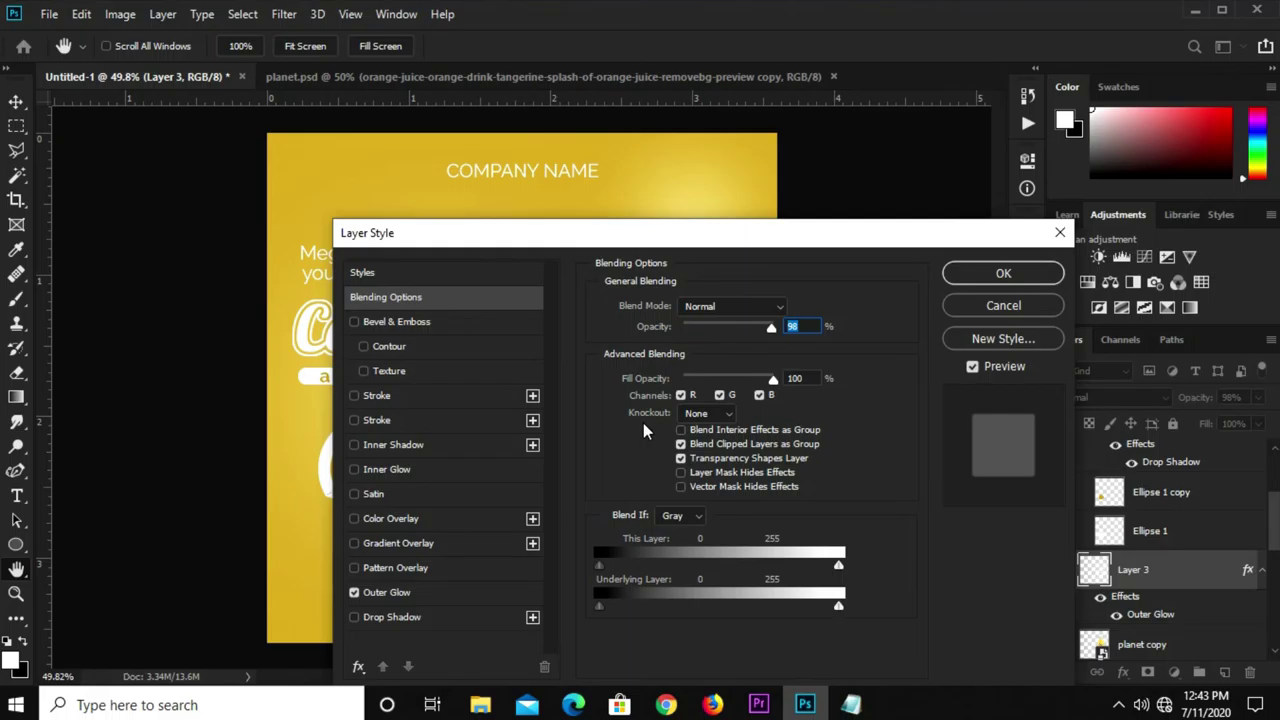
{"action": "left_click", "coordinate": [408, 592]}
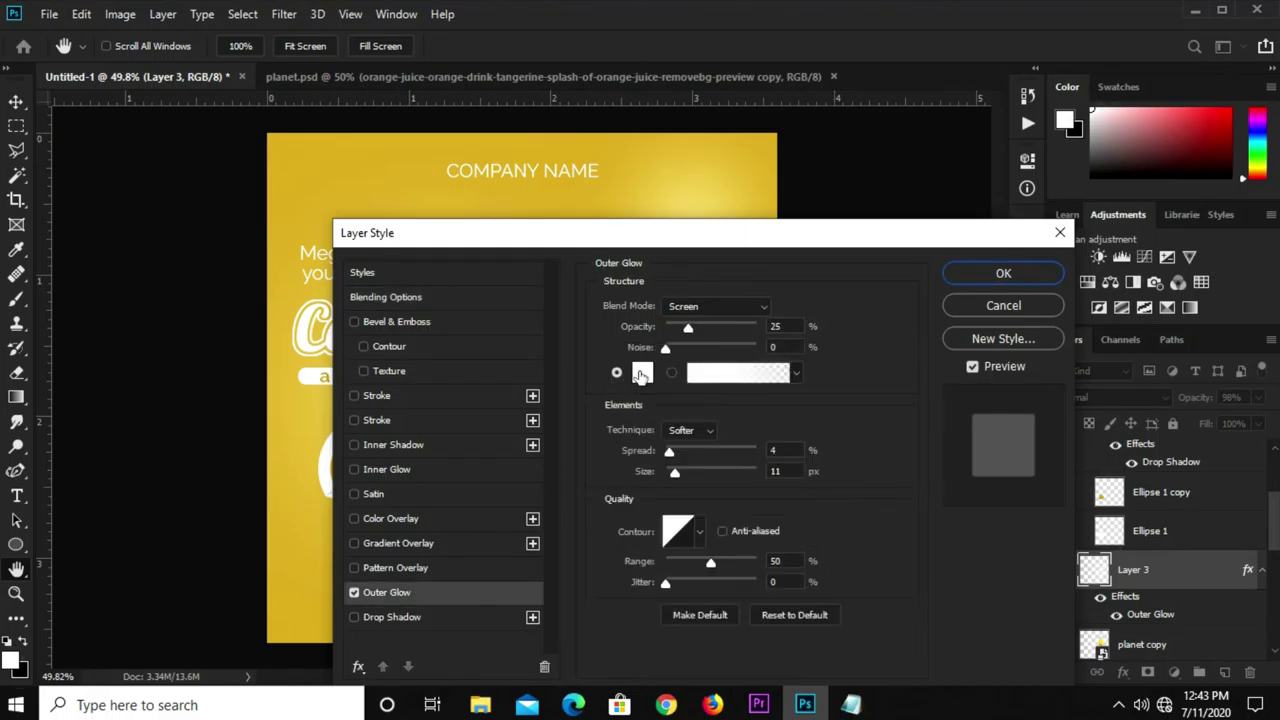
{"action": "left_click", "coordinate": [641, 374]}
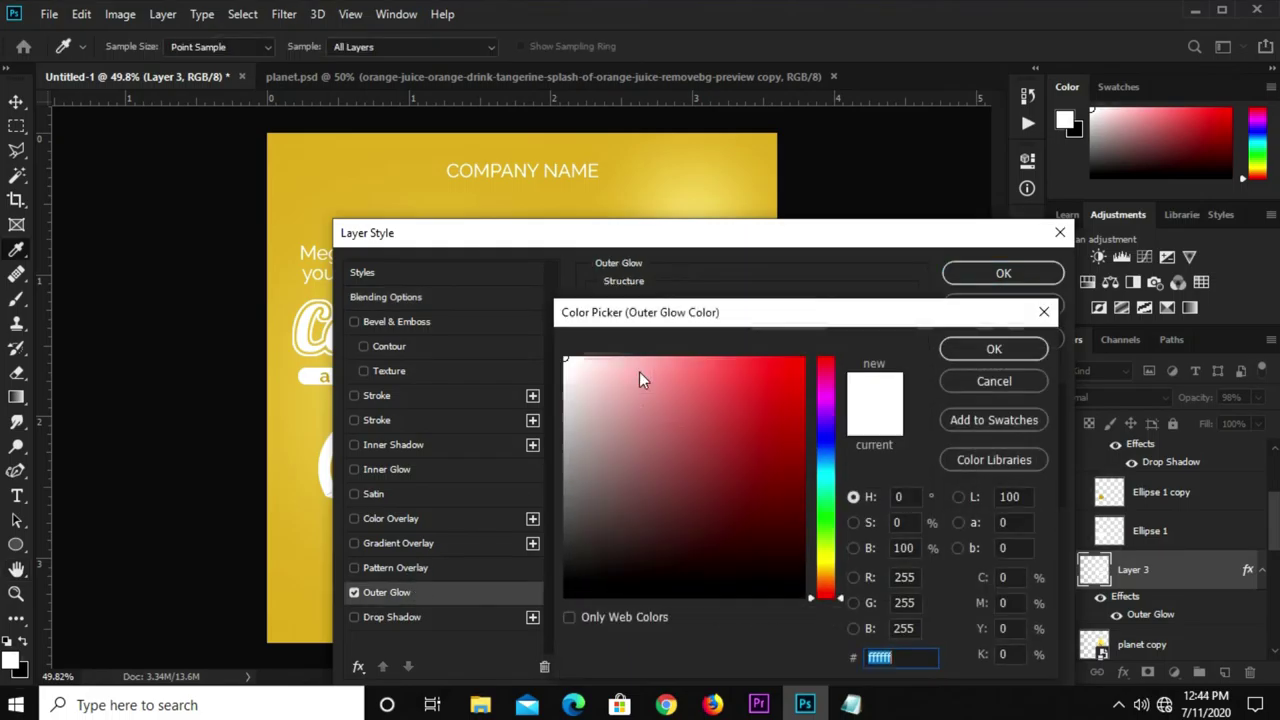
{"action": "left_click", "coordinate": [990, 347]}
{"action": "left_click", "coordinate": [781, 325]}
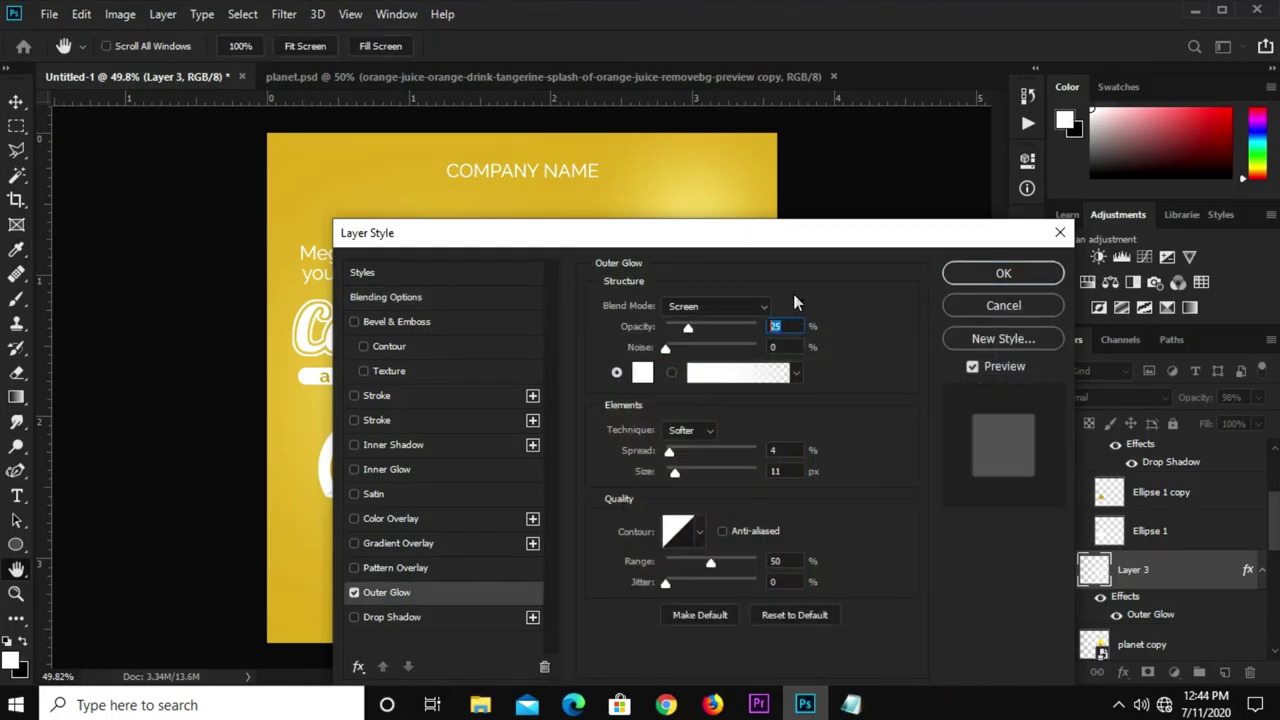
{"action": "left_click", "coordinate": [700, 306]}
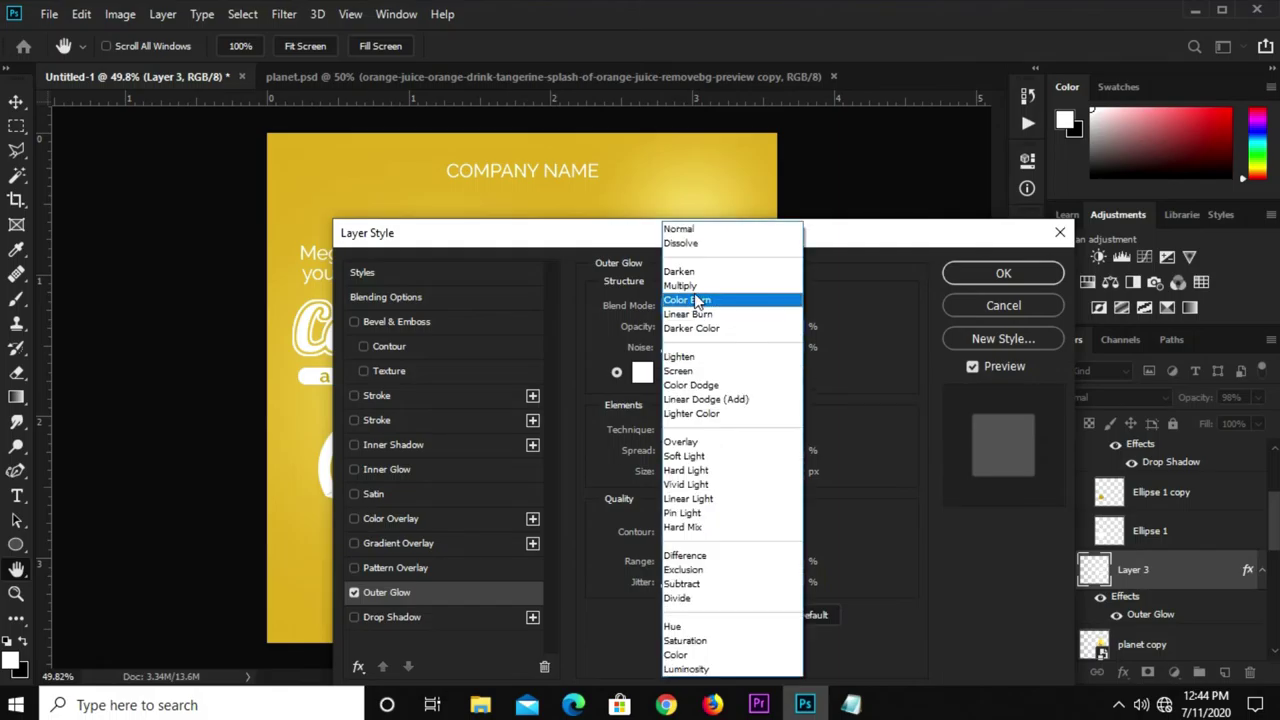
{"action": "left_click", "coordinate": [697, 372]}
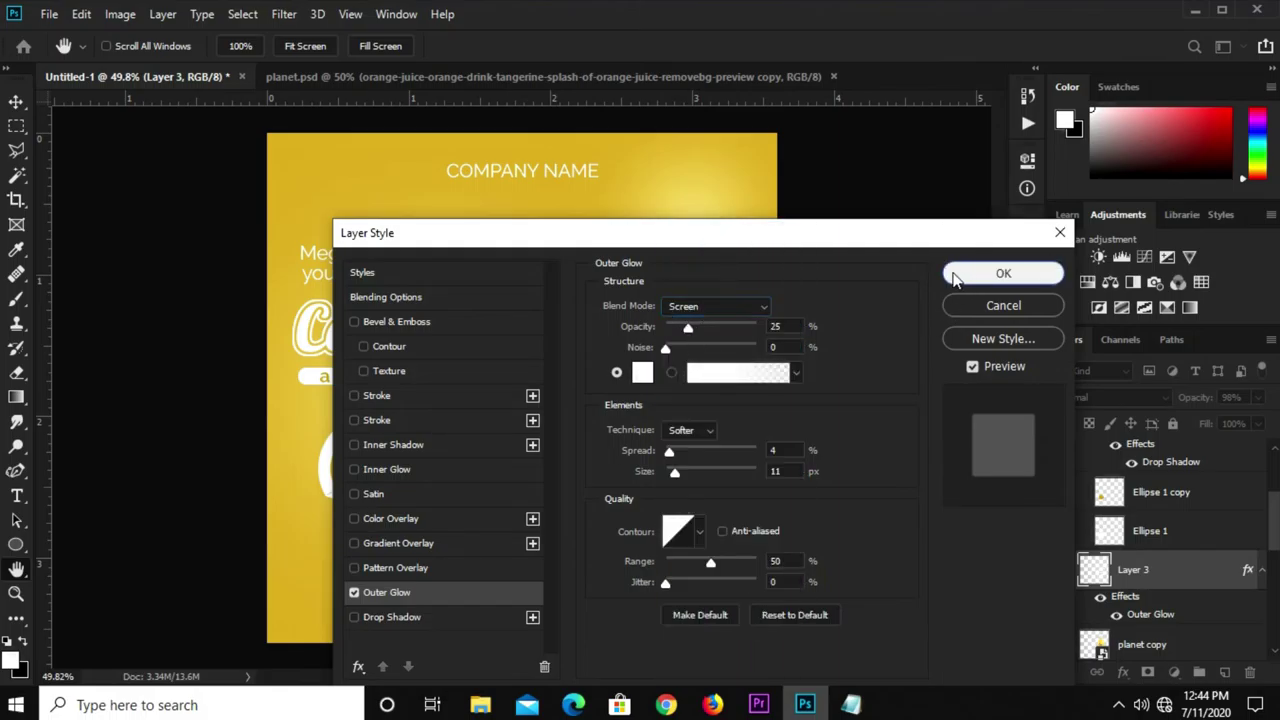
{"action": "left_click", "coordinate": [1003, 274]}
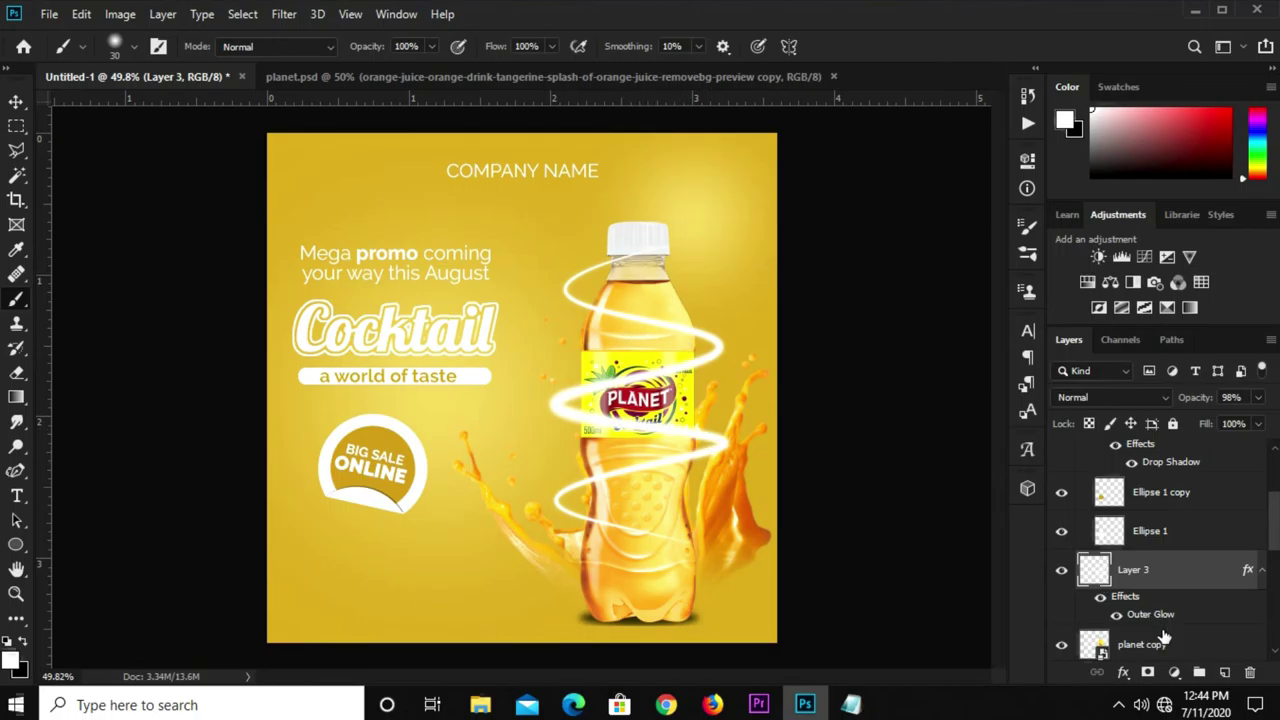
Compare the glow on and off, then attach a white layer mask to Layer 3.
{"action": "left_click", "coordinate": [1114, 616]}
{"action": "key", "text": "v"}
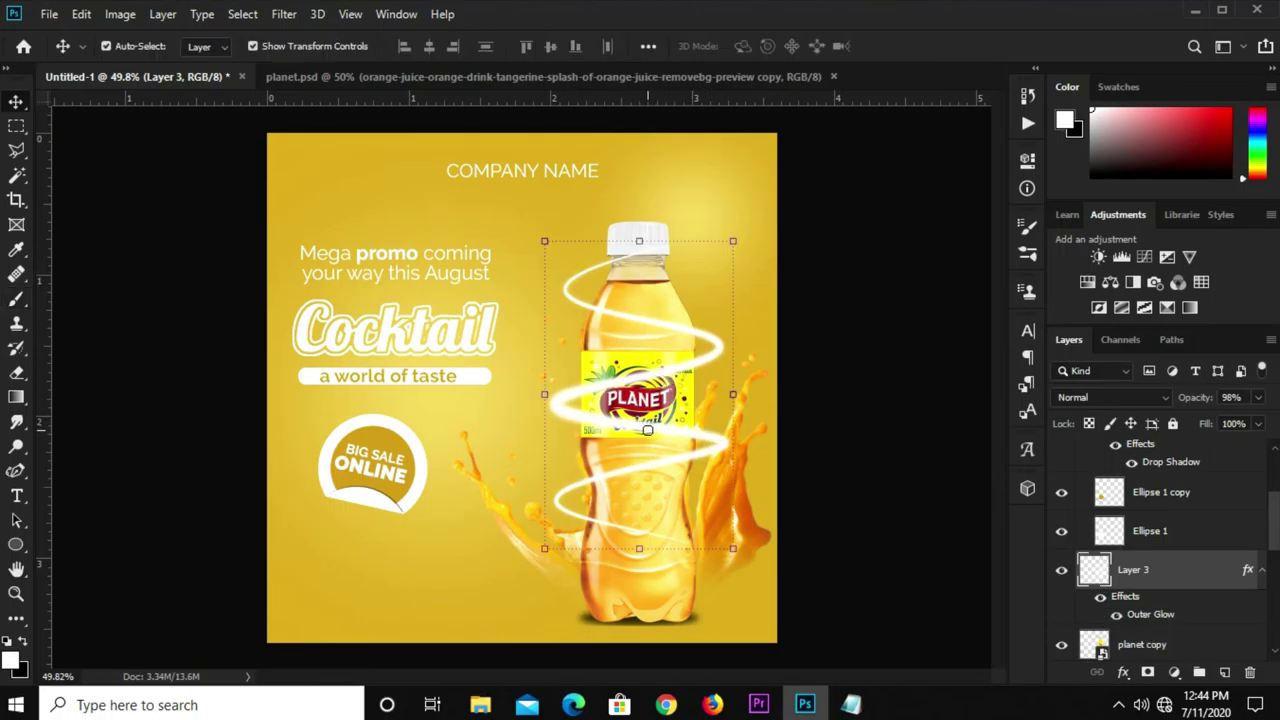
{"action": "scroll", "coordinate": [655, 480], "scroll_direction": "up", "scroll_amount": 2}
{"action": "scroll", "coordinate": [665, 470], "scroll_direction": "up", "scroll_amount": 2}
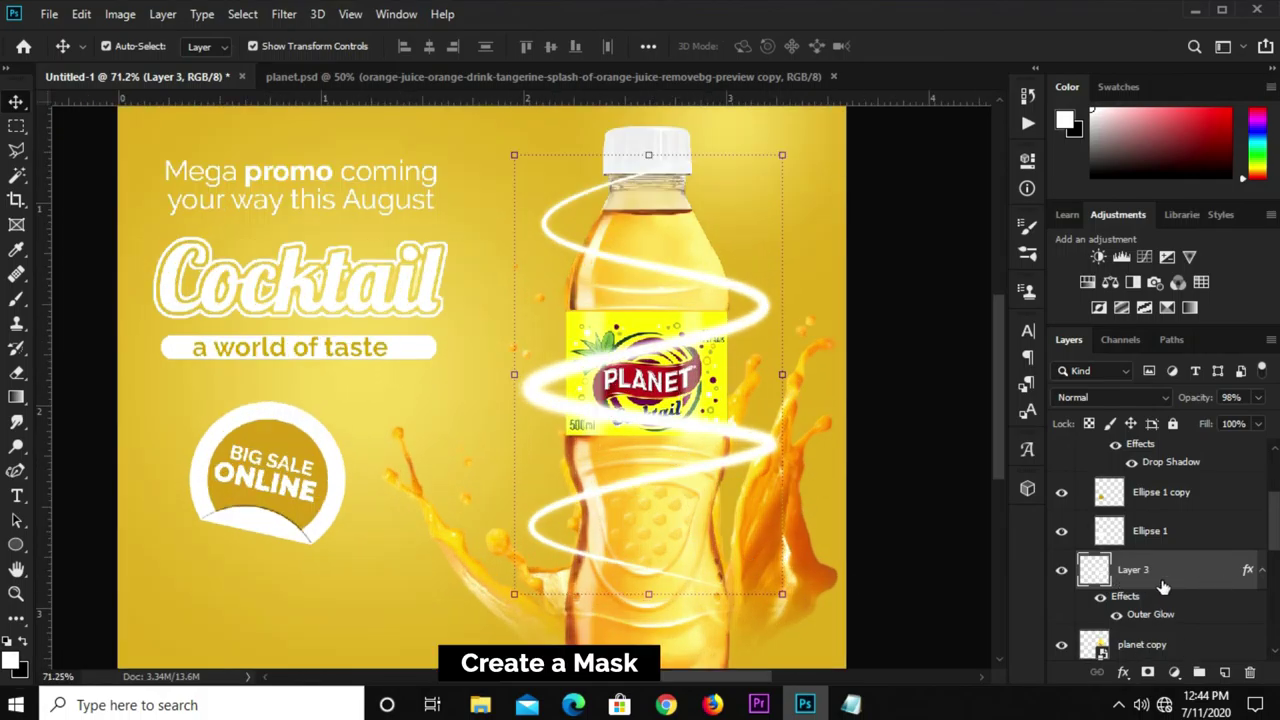
{"action": "left_click", "coordinate": [1148, 672]}
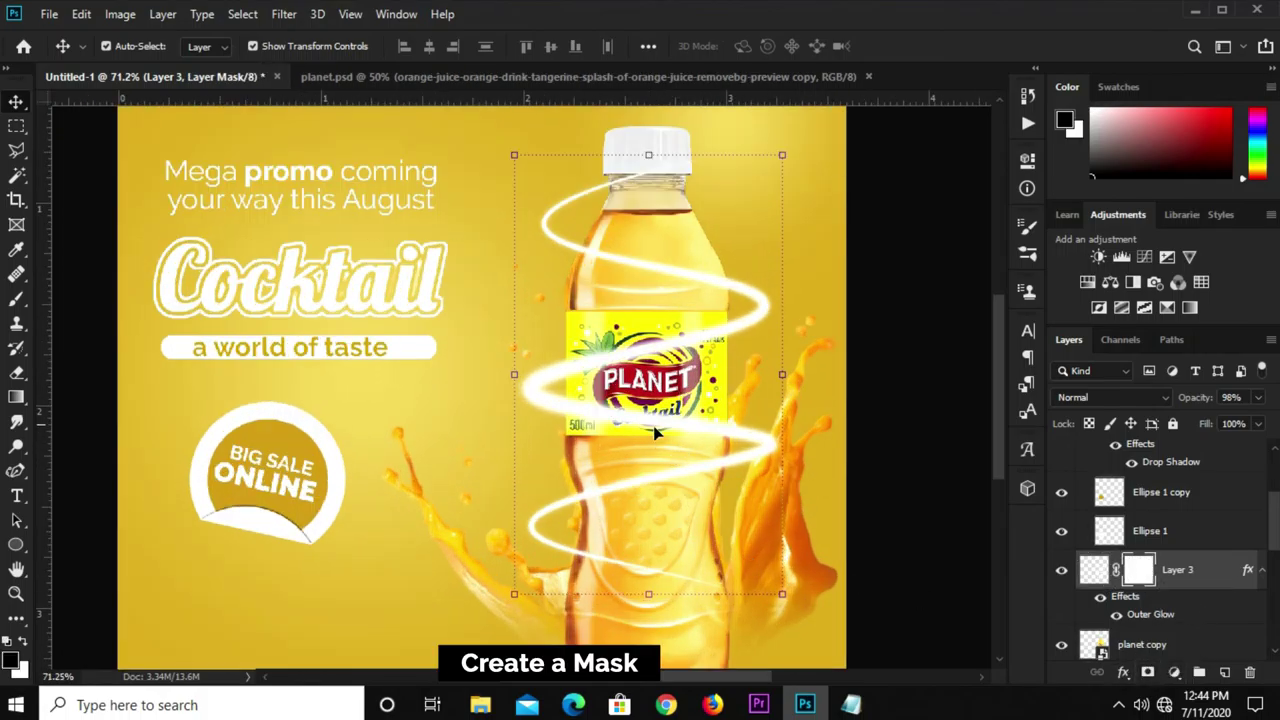
{"action": "scroll", "coordinate": [640, 238], "scroll_direction": "up", "scroll_amount": 2}
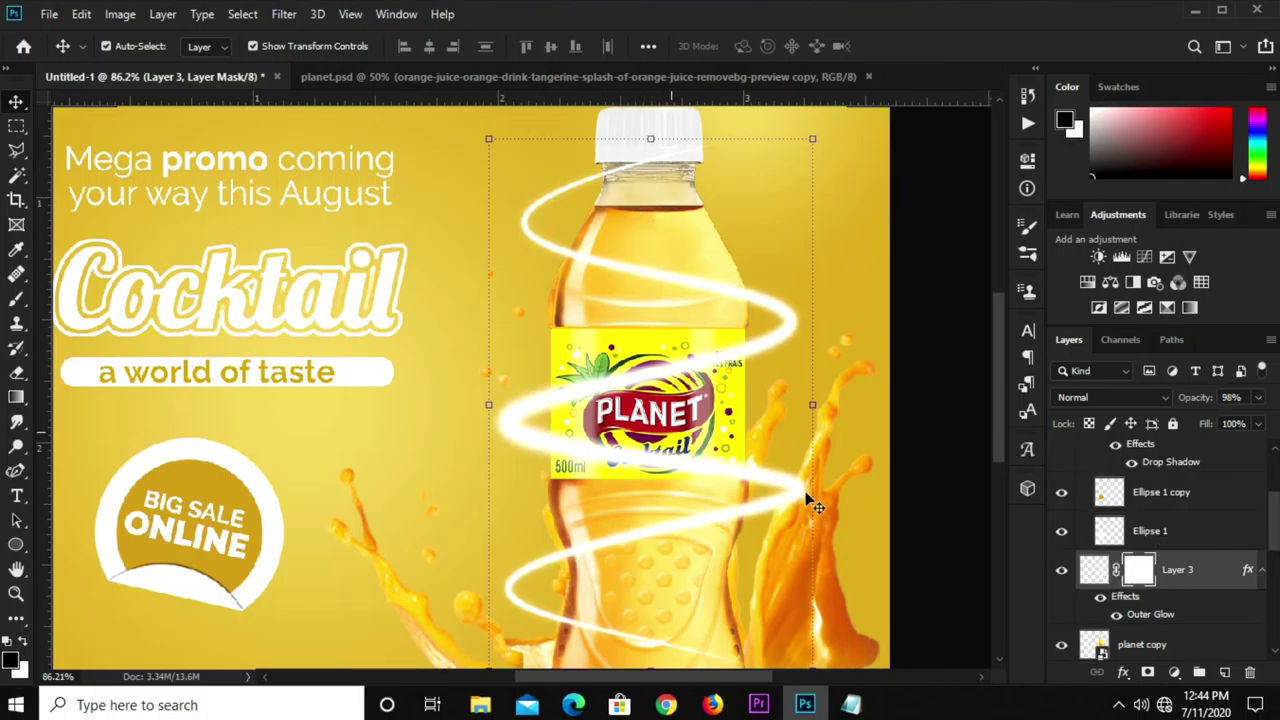
Switch to the Polygonal Lasso Tool and zoom in on the bottle neck.
{"action": "left_click", "coordinate": [16, 150]}
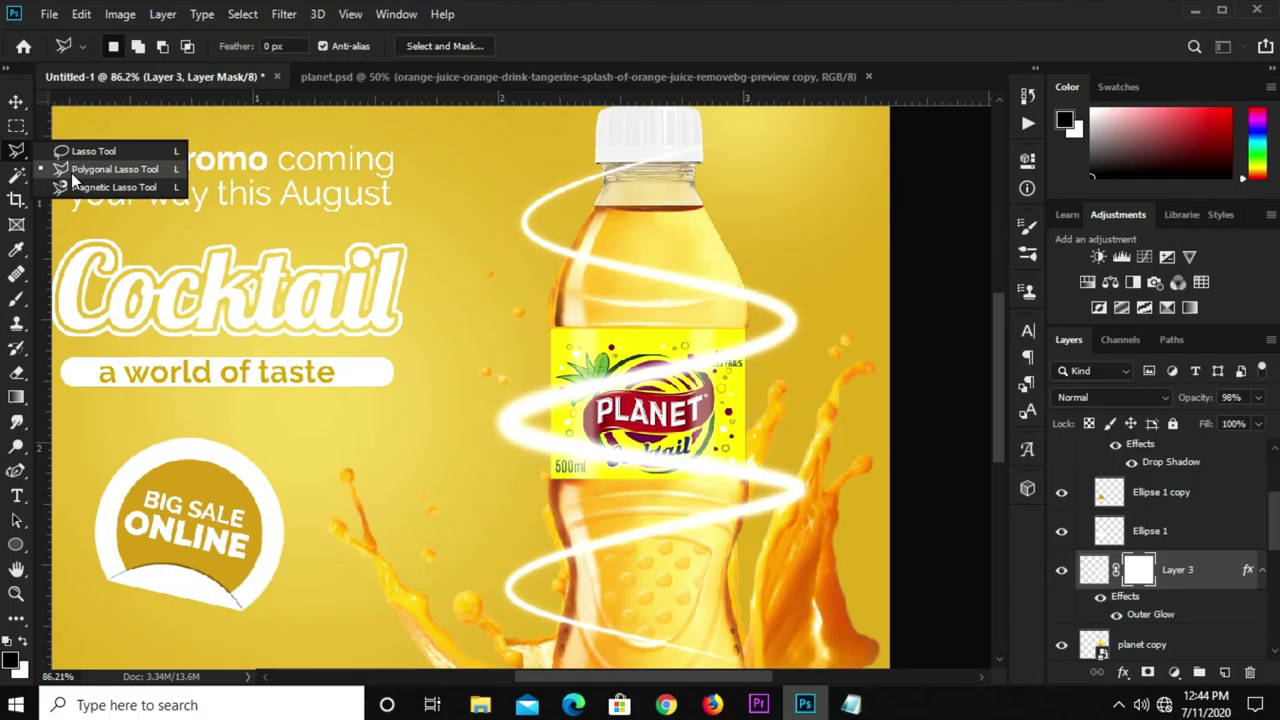
{"action": "left_click", "coordinate": [90, 169]}
{"action": "scroll", "coordinate": [632, 263], "scroll_direction": "down", "scroll_amount": 2}
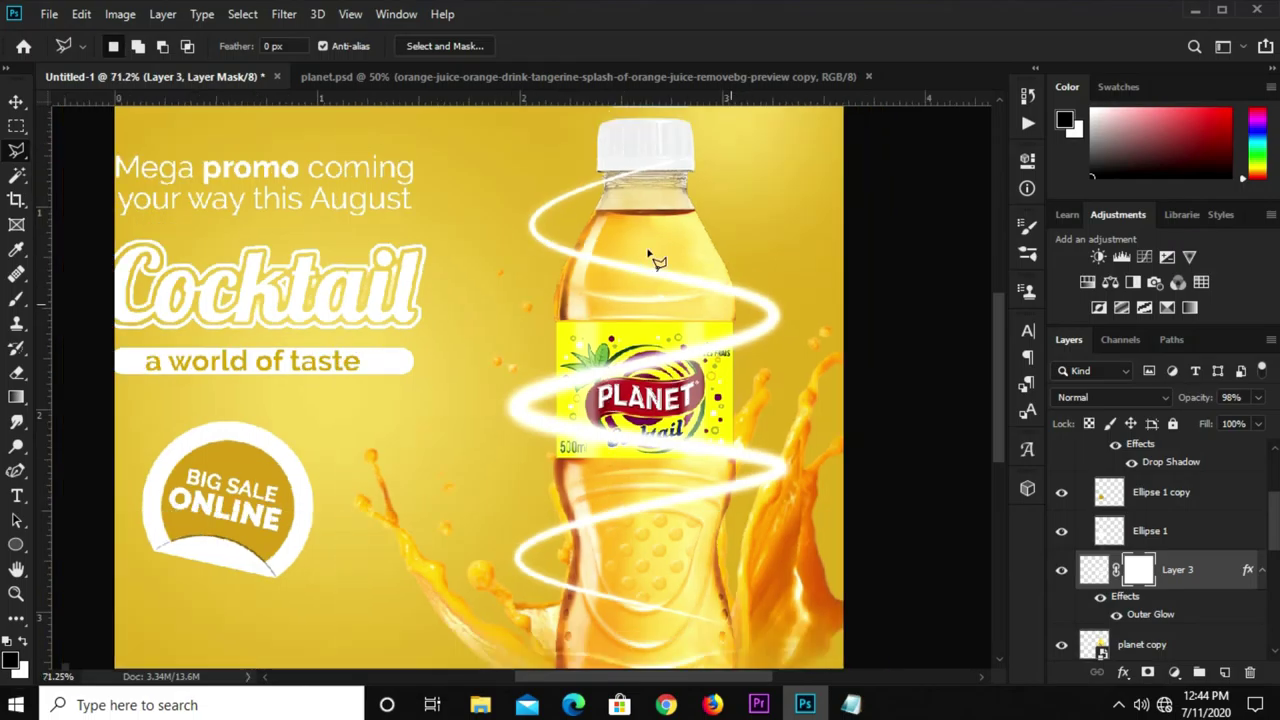
{"action": "scroll", "coordinate": [657, 150], "scroll_direction": "up", "scroll_amount": 3}
{"action": "scroll", "coordinate": [657, 160], "scroll_direction": "up", "scroll_amount": 1}
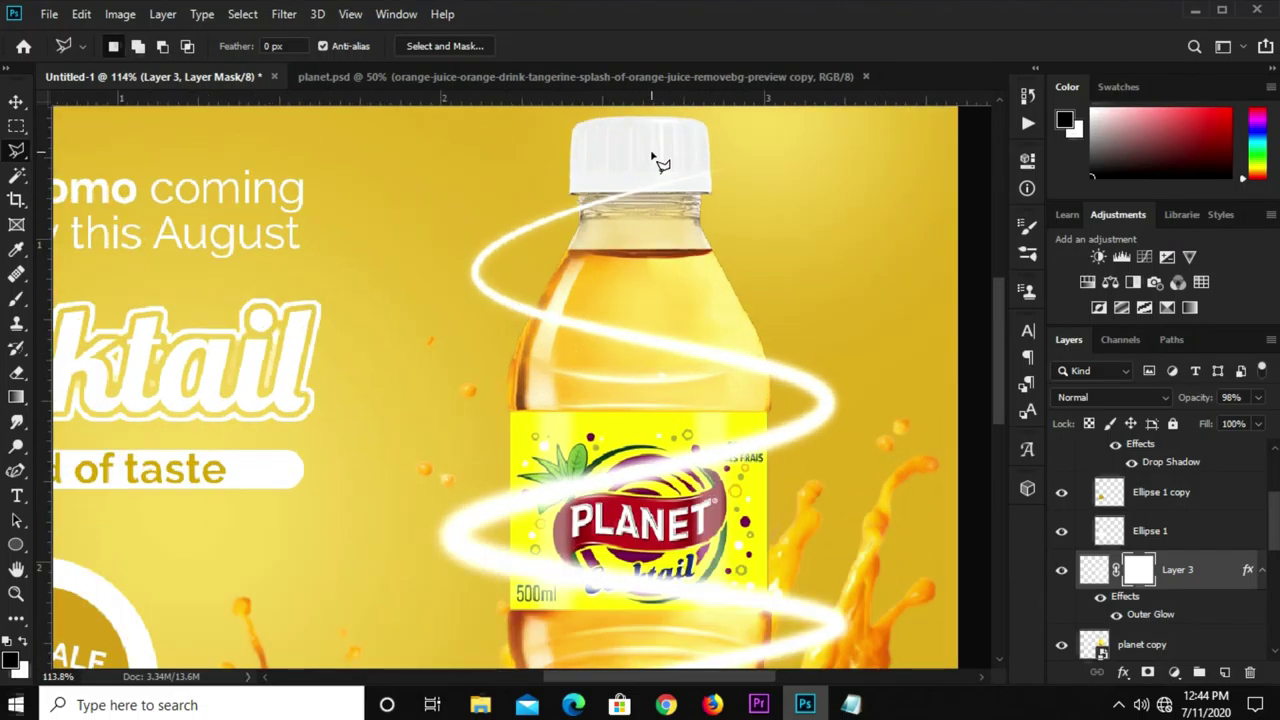
{"action": "scroll", "coordinate": [651, 163], "scroll_direction": "up", "scroll_amount": 1}
{"action": "scroll", "coordinate": [634, 189], "scroll_direction": "up", "scroll_amount": 1}
{"action": "scroll", "coordinate": [560, 230], "scroll_direction": "up", "scroll_amount": 1}
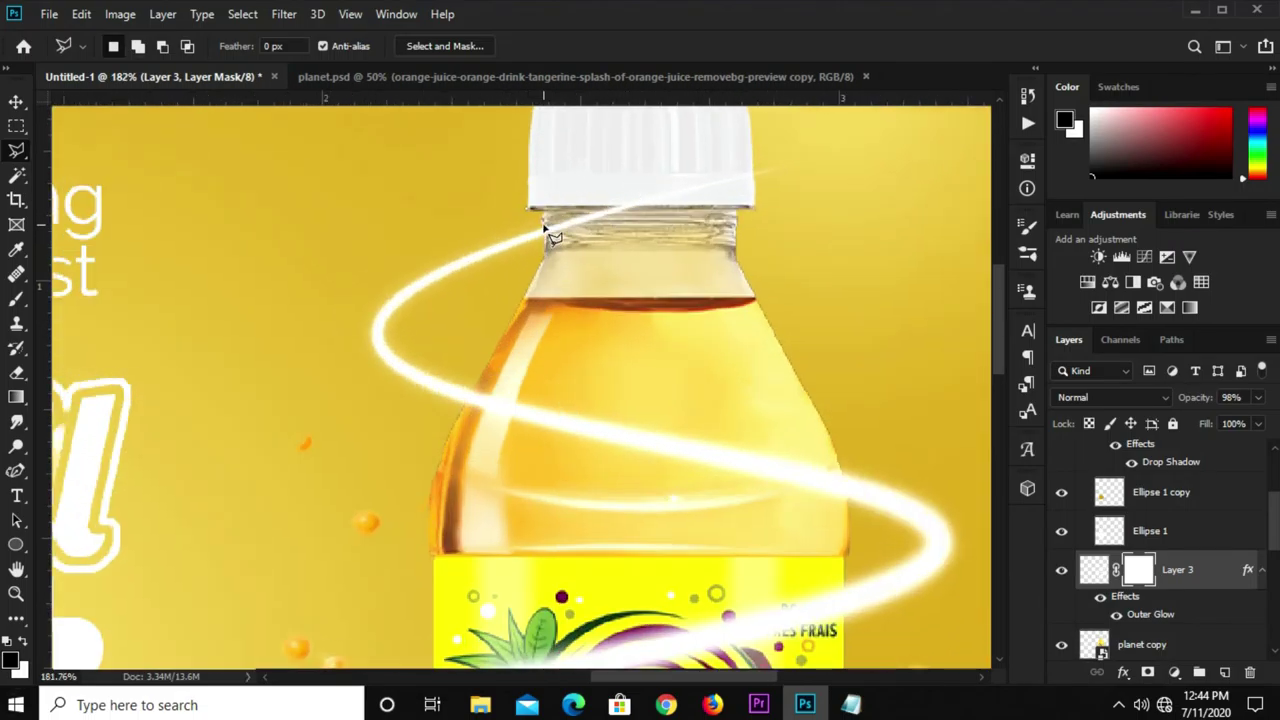
Outline the spiral over the bottle neck and fill it with Foreground Color on the mask.
{"action": "left_click", "coordinate": [545, 240]}
{"action": "left_click", "coordinate": [755, 184]}
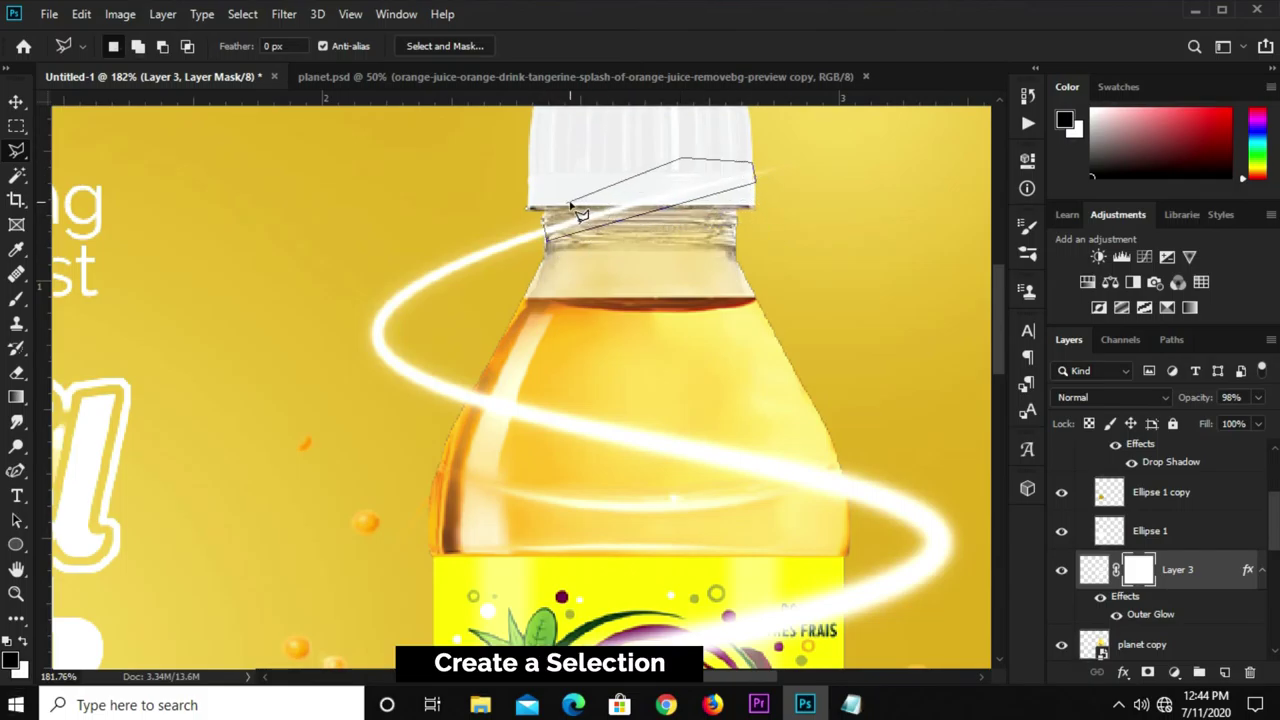
{"action": "left_click", "coordinate": [548, 232]}
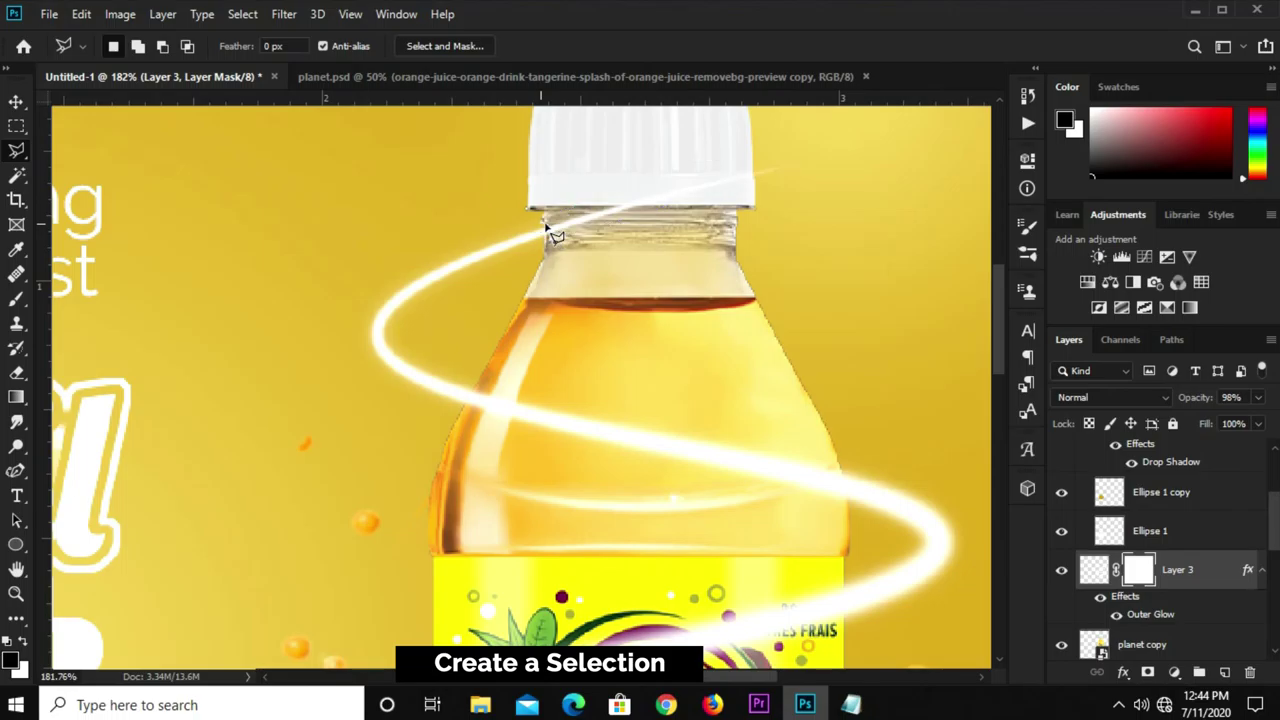
{"action": "right_click", "coordinate": [633, 206]}
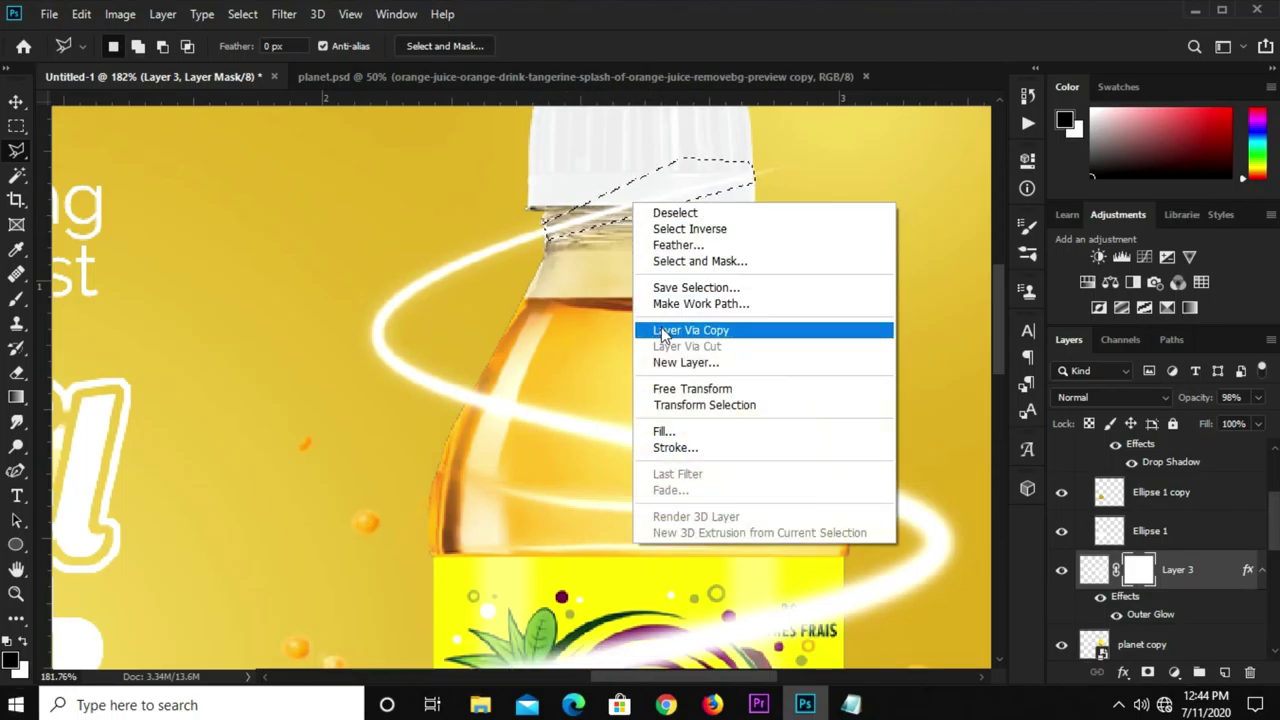
{"action": "left_click", "coordinate": [668, 431]}
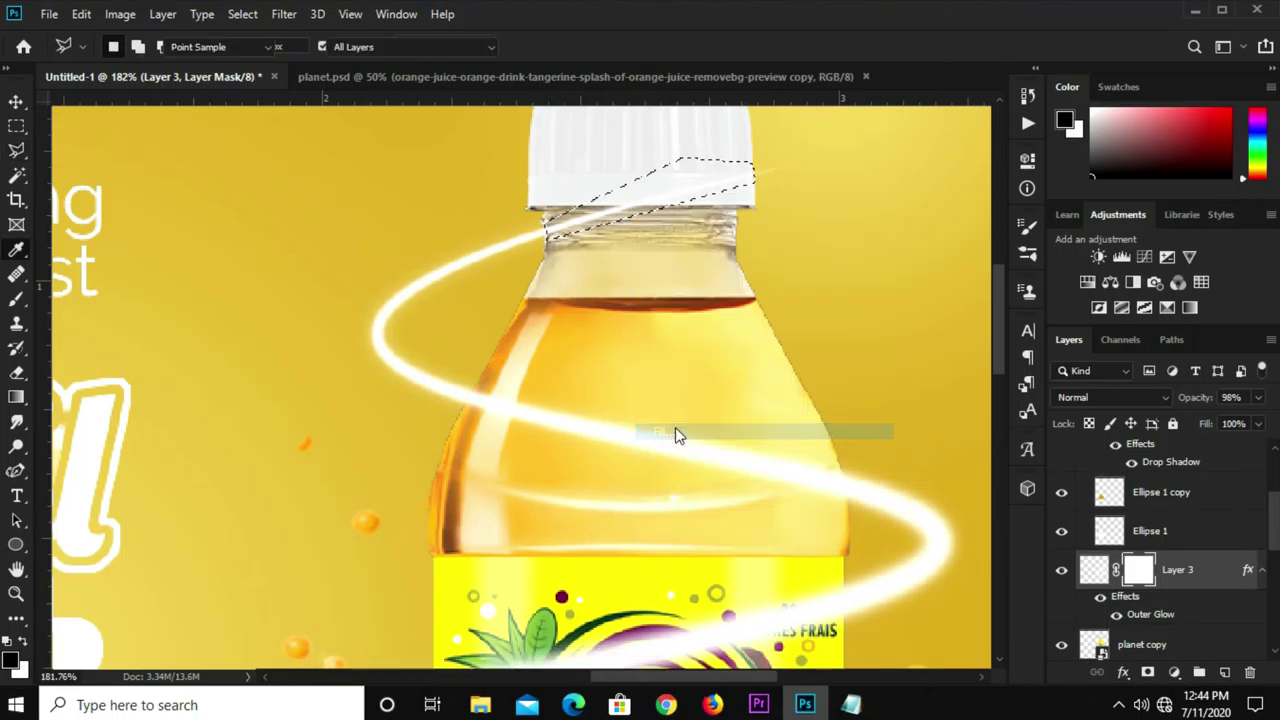
{"action": "left_click", "coordinate": [645, 172]}
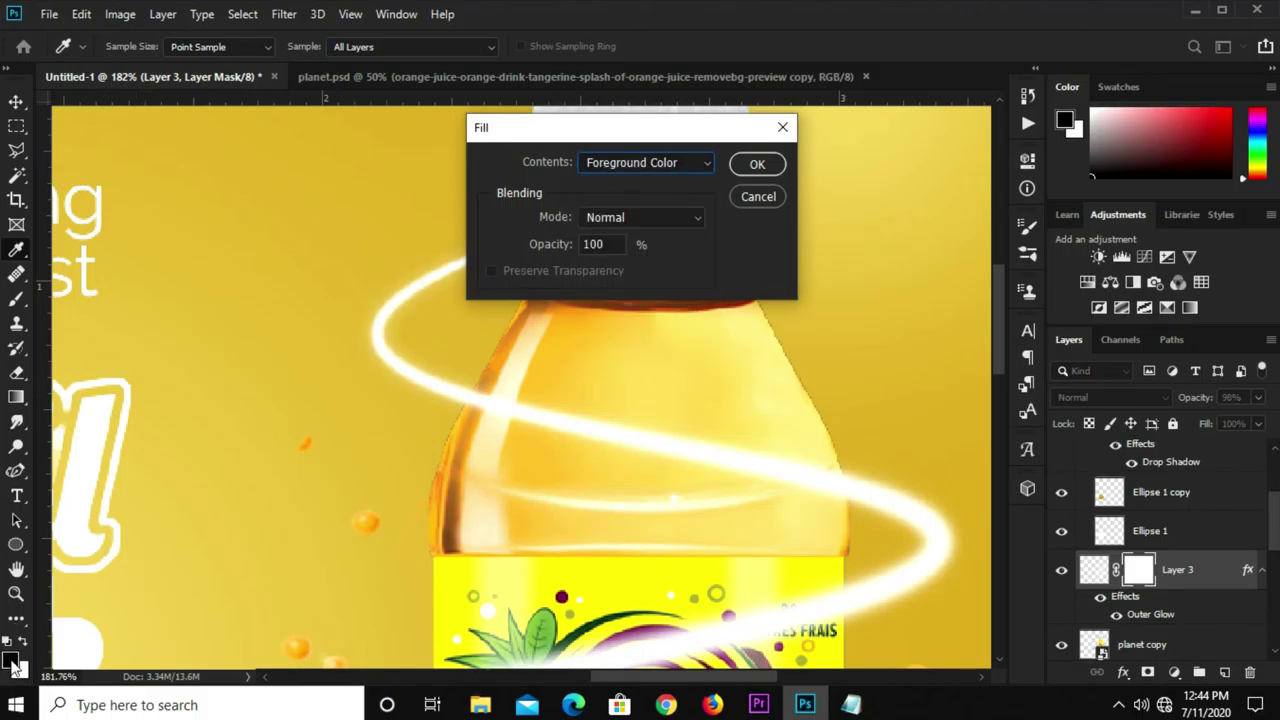
{"action": "left_click", "coordinate": [757, 163]}
Commit the black mask fill hiding the spiral at the neck and deselect.
{"action": "key", "text": "l"}
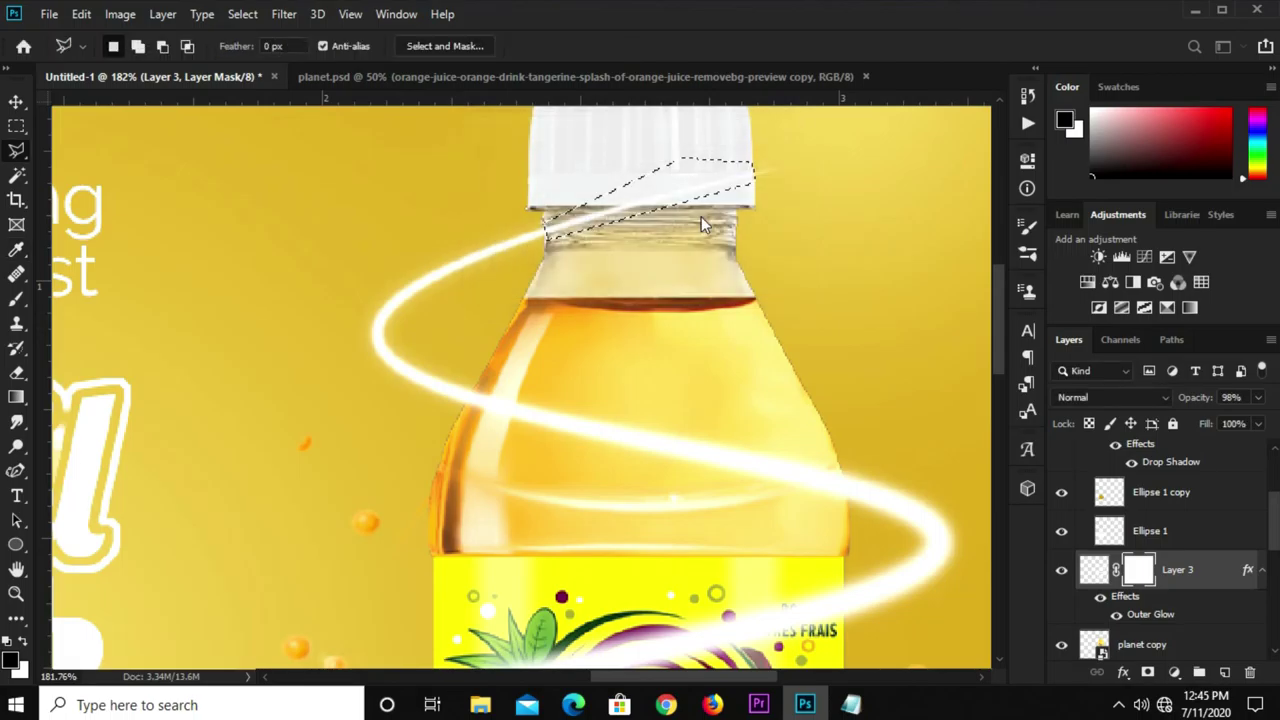
{"action": "key", "text": "ctrl+d"}
{"action": "scroll", "coordinate": [690, 231], "scroll_direction": "down", "scroll_amount": 2}
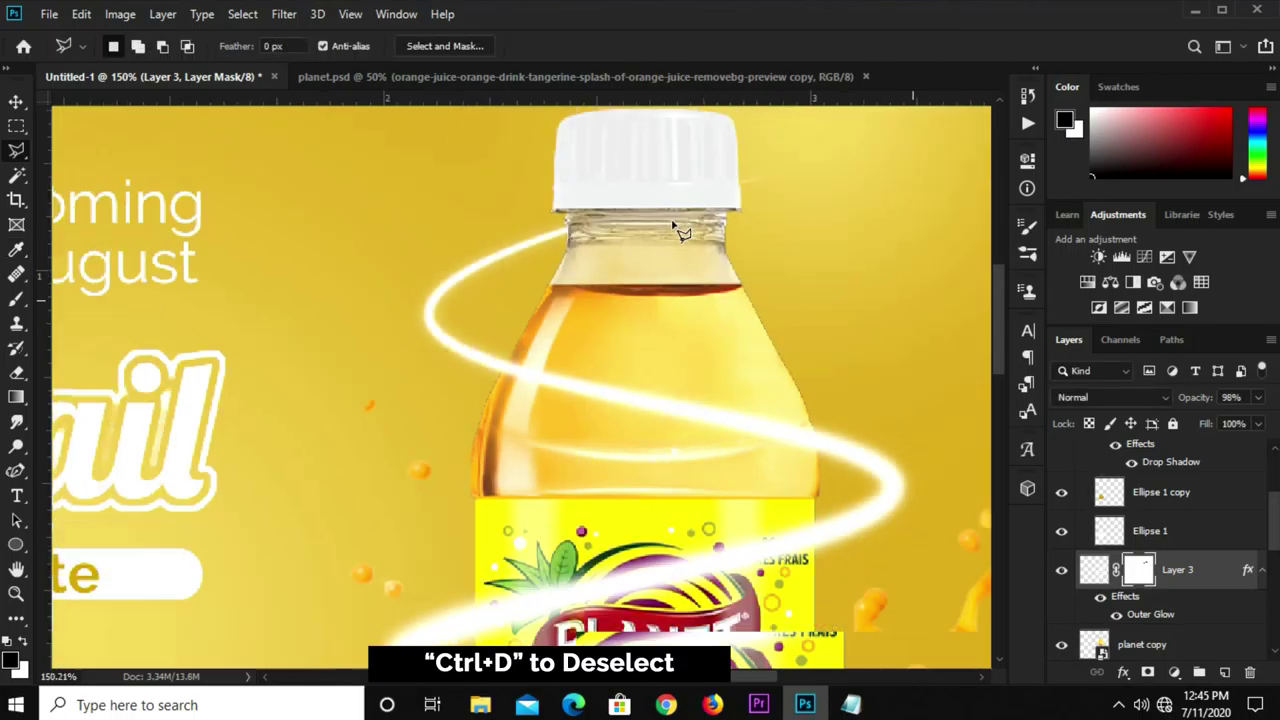
{"action": "scroll", "coordinate": [683, 232], "scroll_direction": "down", "scroll_amount": 2}
{"action": "scroll", "coordinate": [672, 366], "scroll_direction": "down", "scroll_amount": 1}
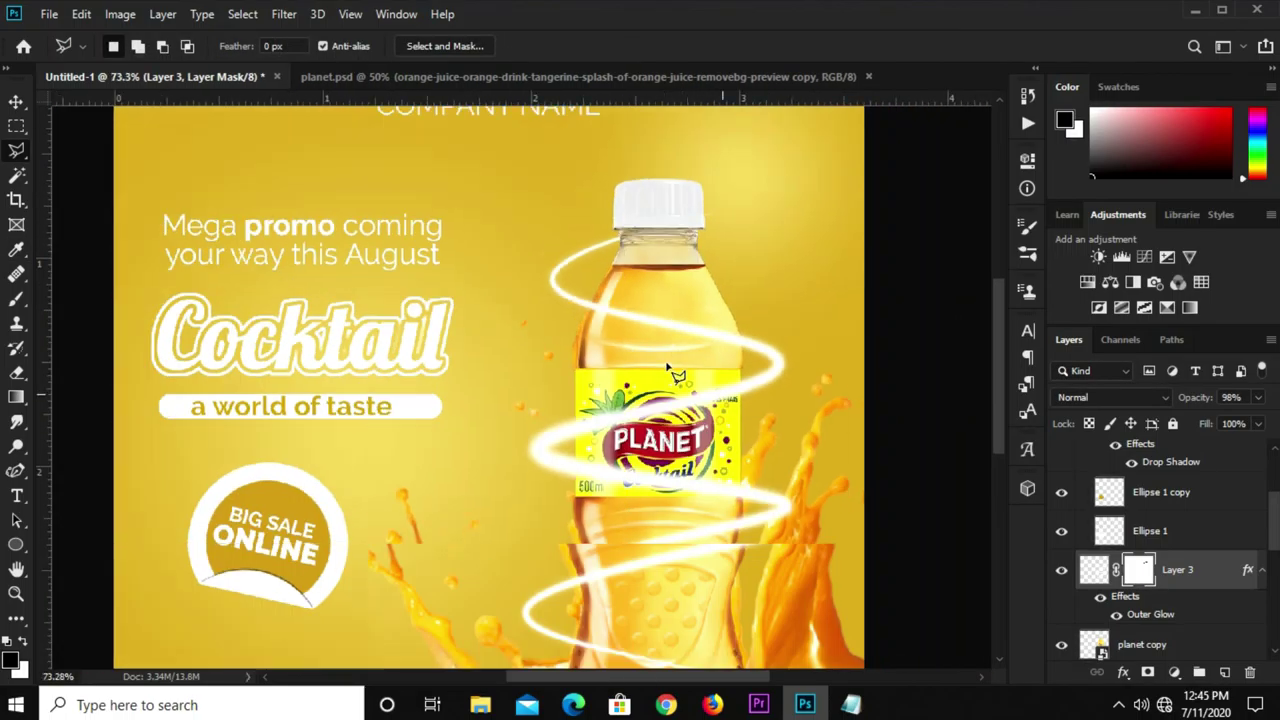
{"action": "scroll", "coordinate": [713, 455], "scroll_direction": "up", "scroll_amount": 2}
{"action": "scroll", "coordinate": [680, 450], "scroll_direction": "up", "scroll_amount": 2}
{"action": "scroll", "coordinate": [600, 440], "scroll_direction": "up", "scroll_amount": 1}
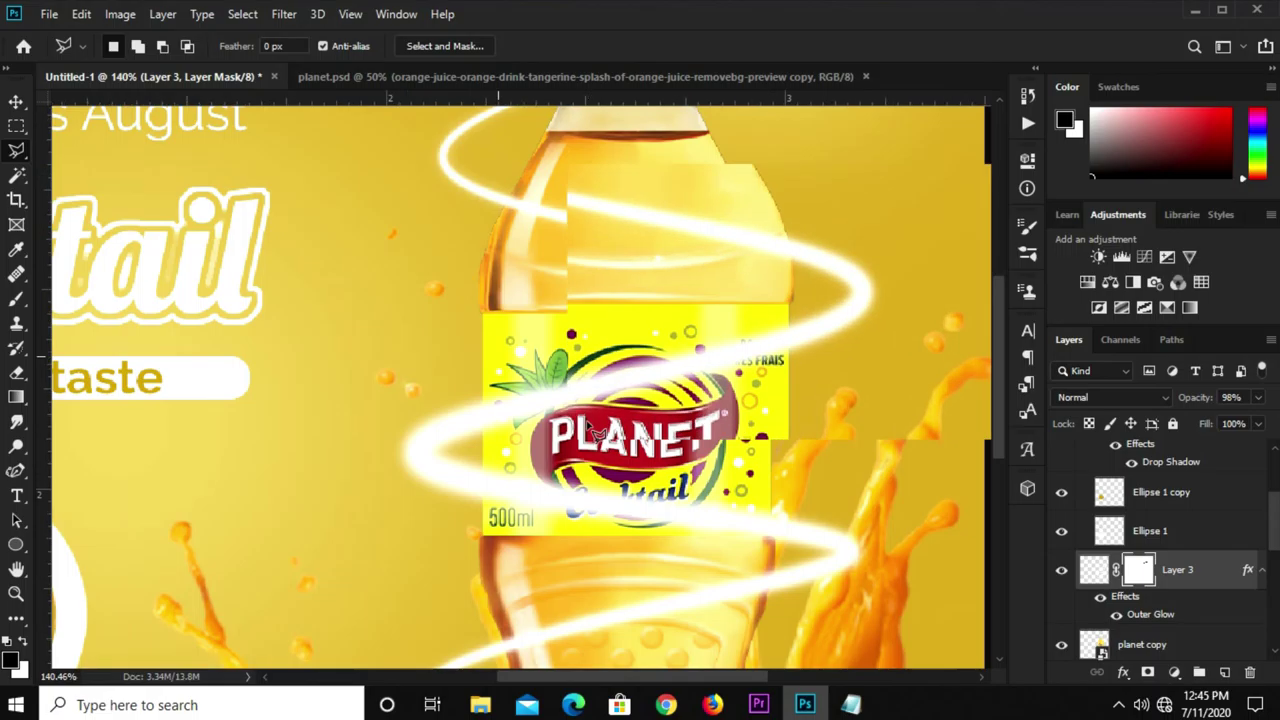
{"action": "scroll", "coordinate": [492, 420], "scroll_direction": "up", "scroll_amount": 2}
{"action": "scroll", "coordinate": [485, 412], "scroll_direction": "up", "scroll_amount": 1}
{"action": "scroll", "coordinate": [476, 409], "scroll_direction": "up", "scroll_amount": 1}
Outline the spiral's band across the label and fill it black on Layer 3's mask.
{"action": "left_click", "coordinate": [466, 390]}
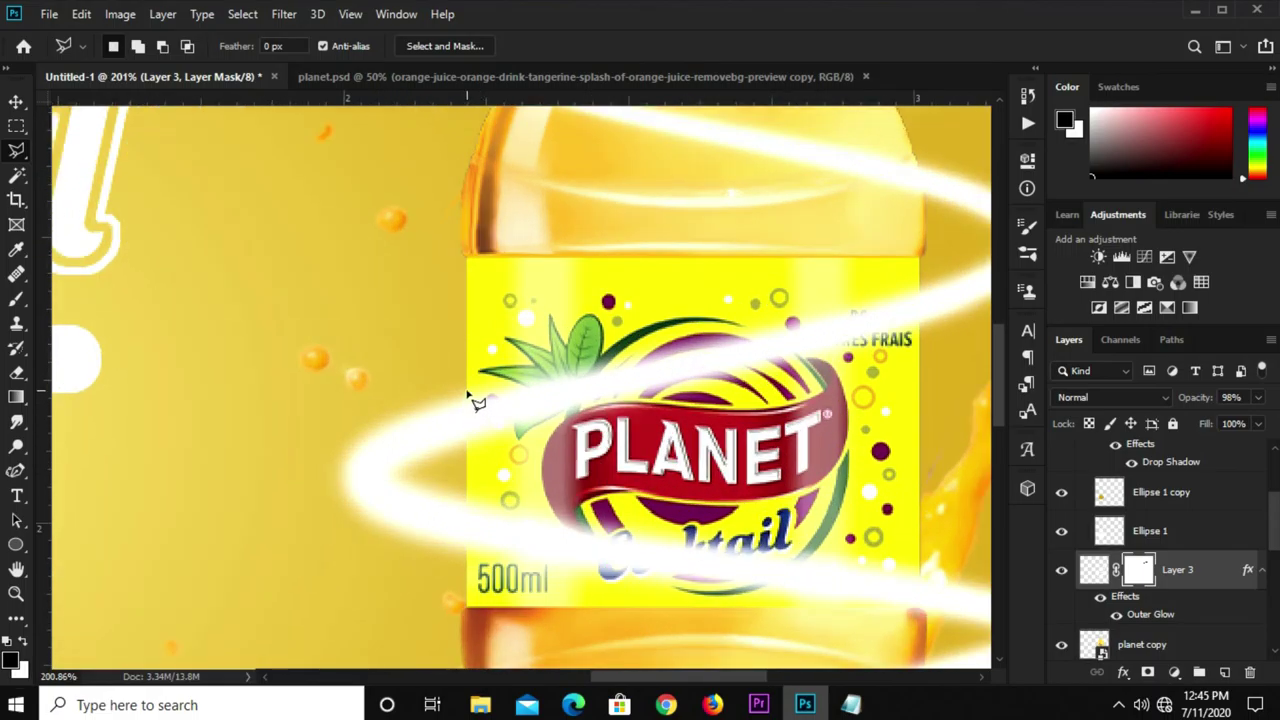
{"action": "left_click", "coordinate": [467, 467]}
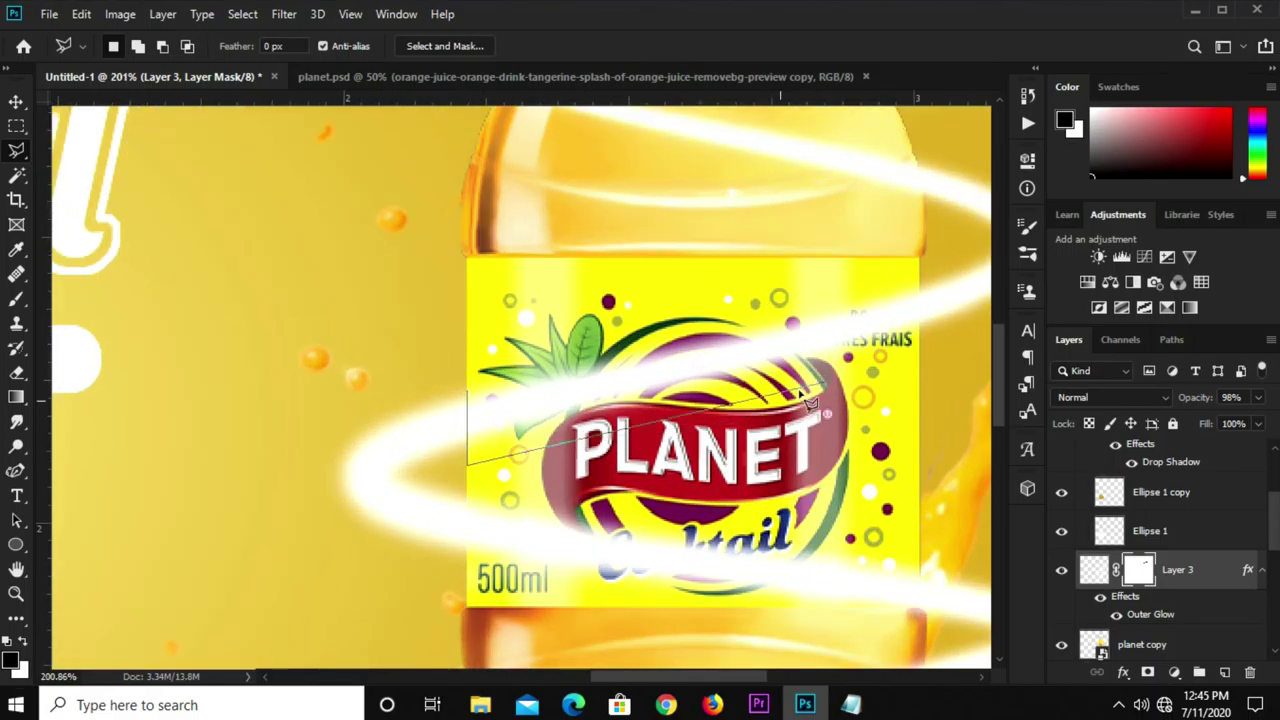
{"action": "left_click", "coordinate": [914, 351]}
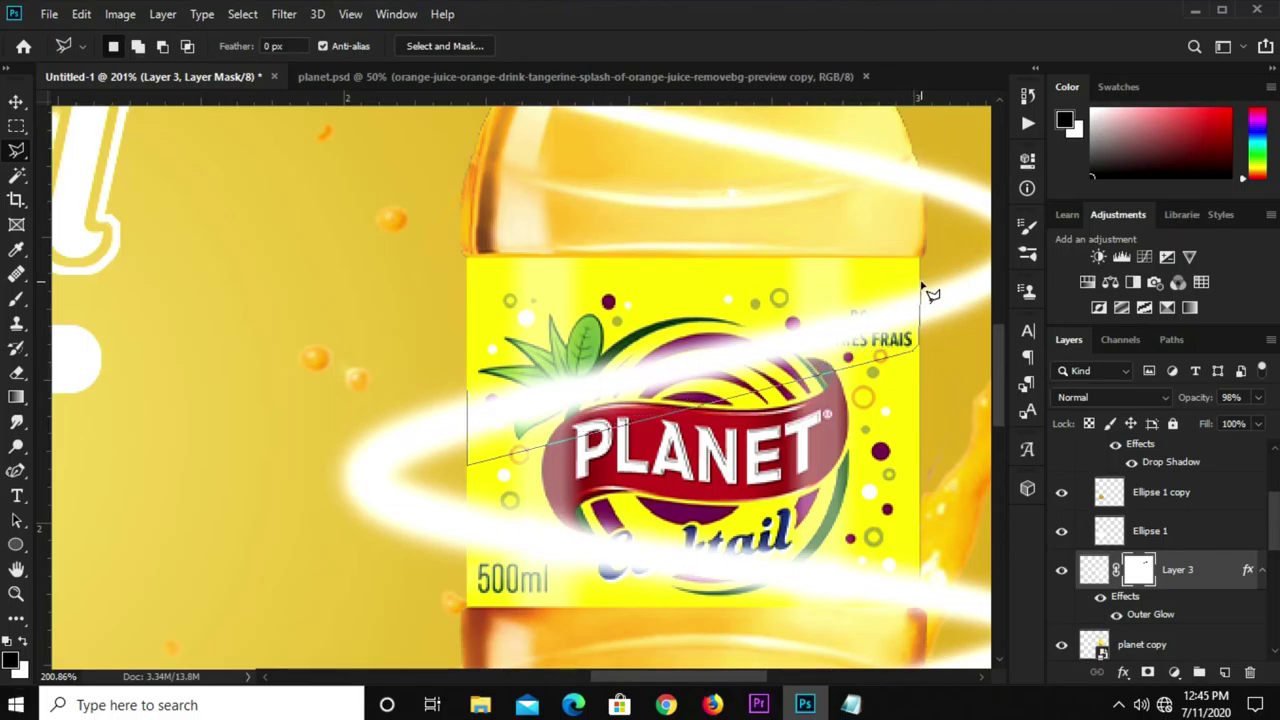
{"action": "left_click", "coordinate": [918, 258]}
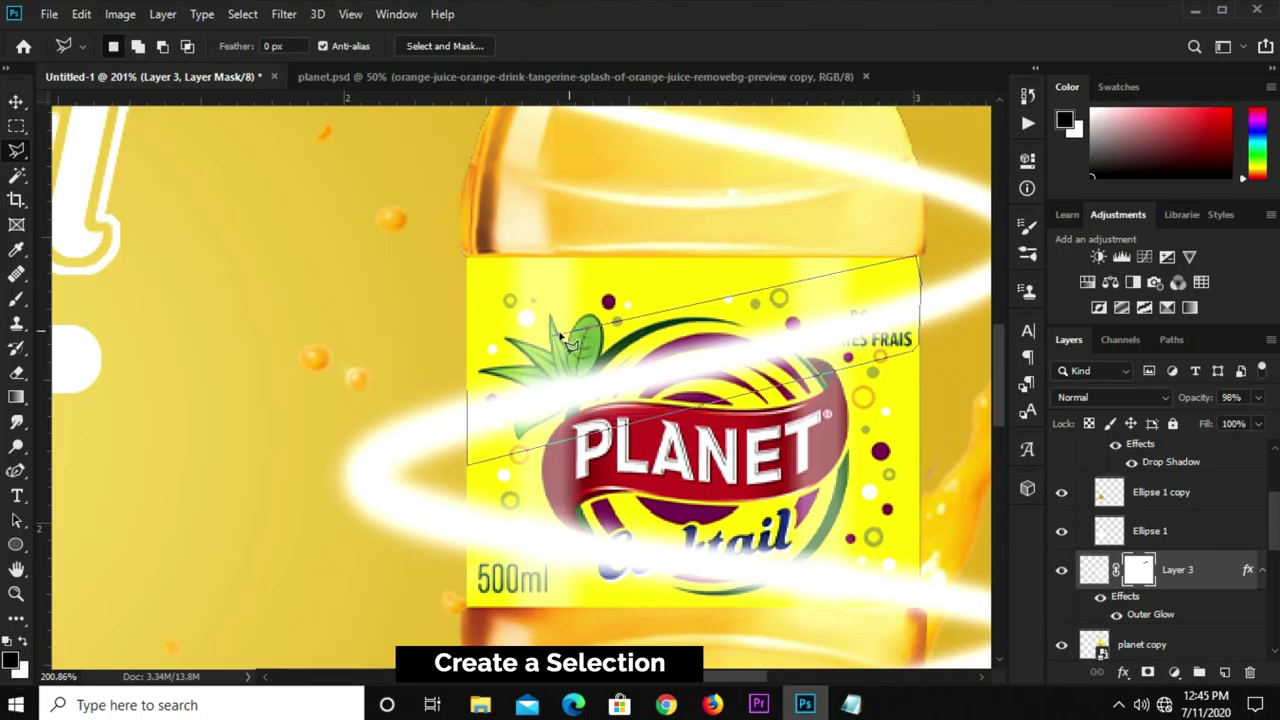
{"action": "left_click", "coordinate": [474, 370]}
{"action": "double_click", "coordinate": [471, 400]}
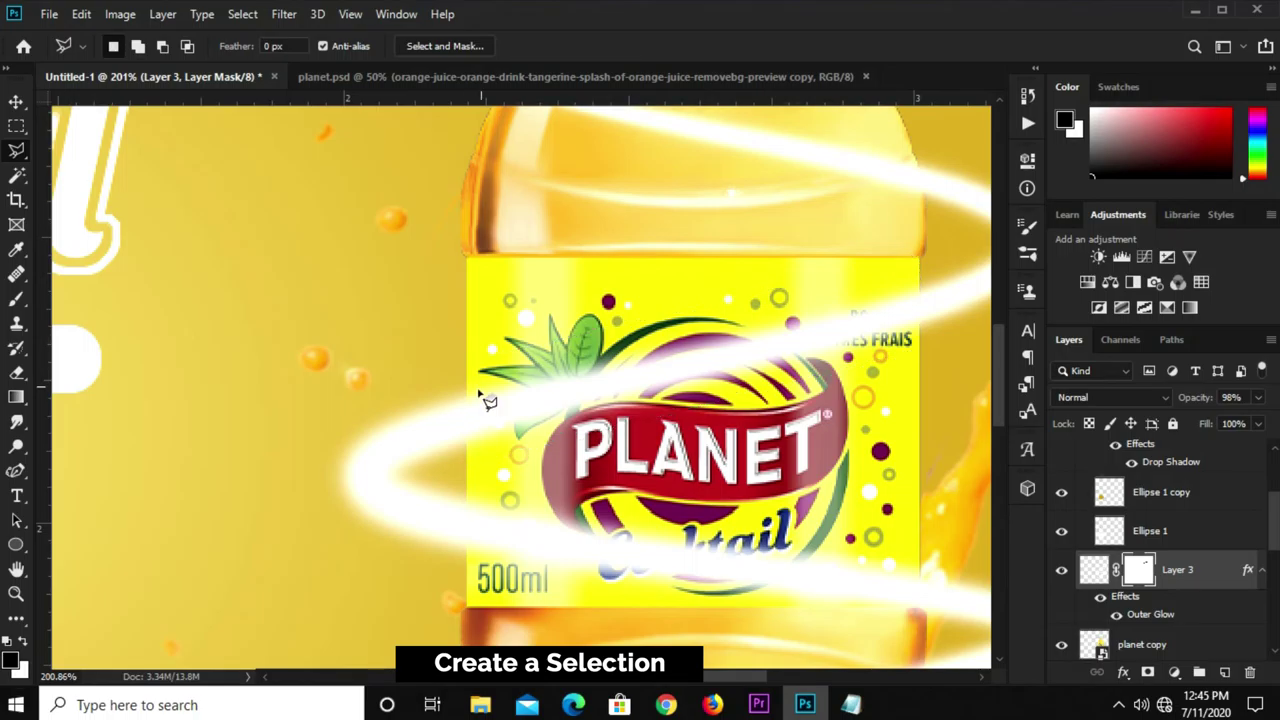
{"action": "right_click", "coordinate": [637, 383]}
{"action": "left_click", "coordinate": [679, 260]}
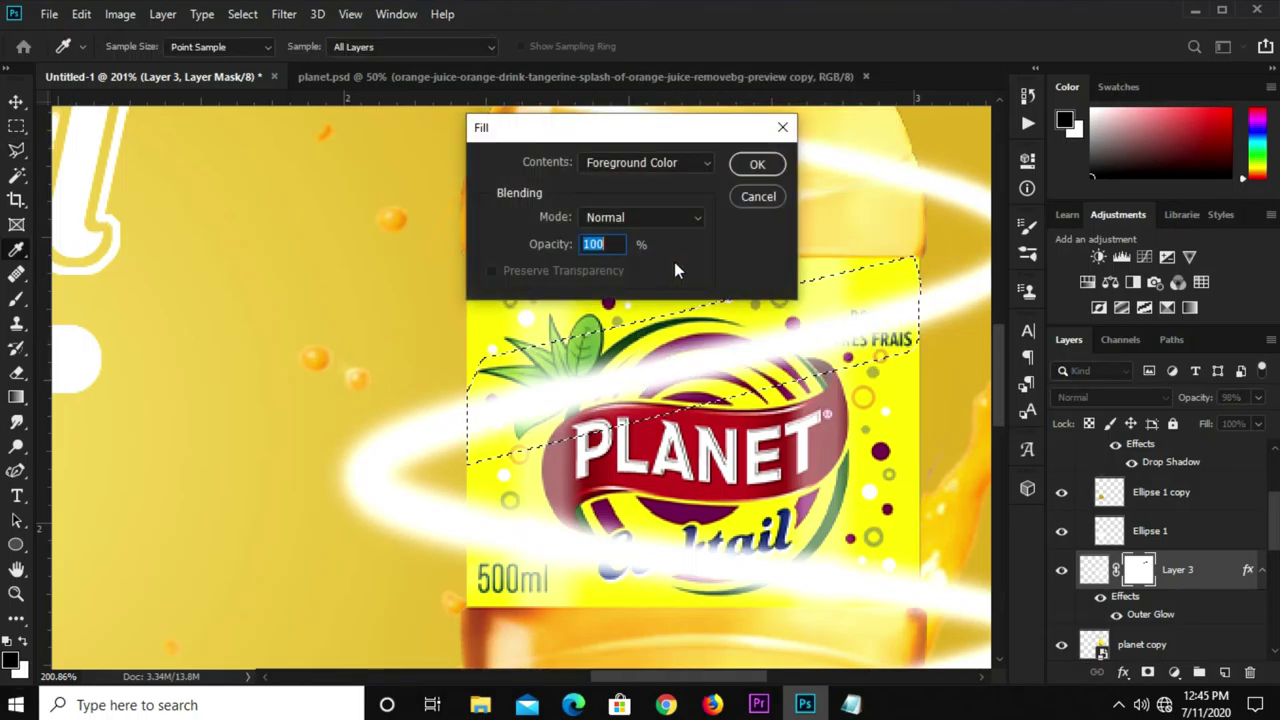
{"action": "left_click", "coordinate": [757, 164]}
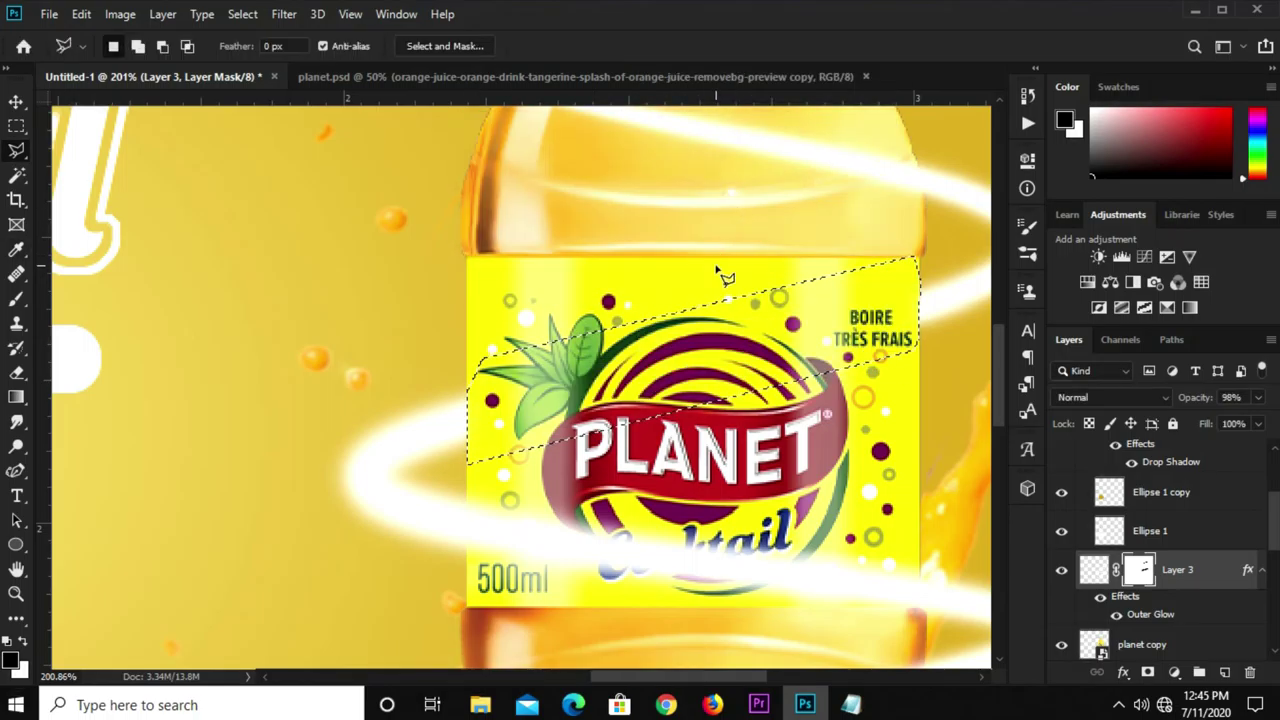
{"action": "scroll", "coordinate": [716, 270], "scroll_direction": "down", "scroll_amount": 5}
{"action": "key", "text": "ctrl+d"}
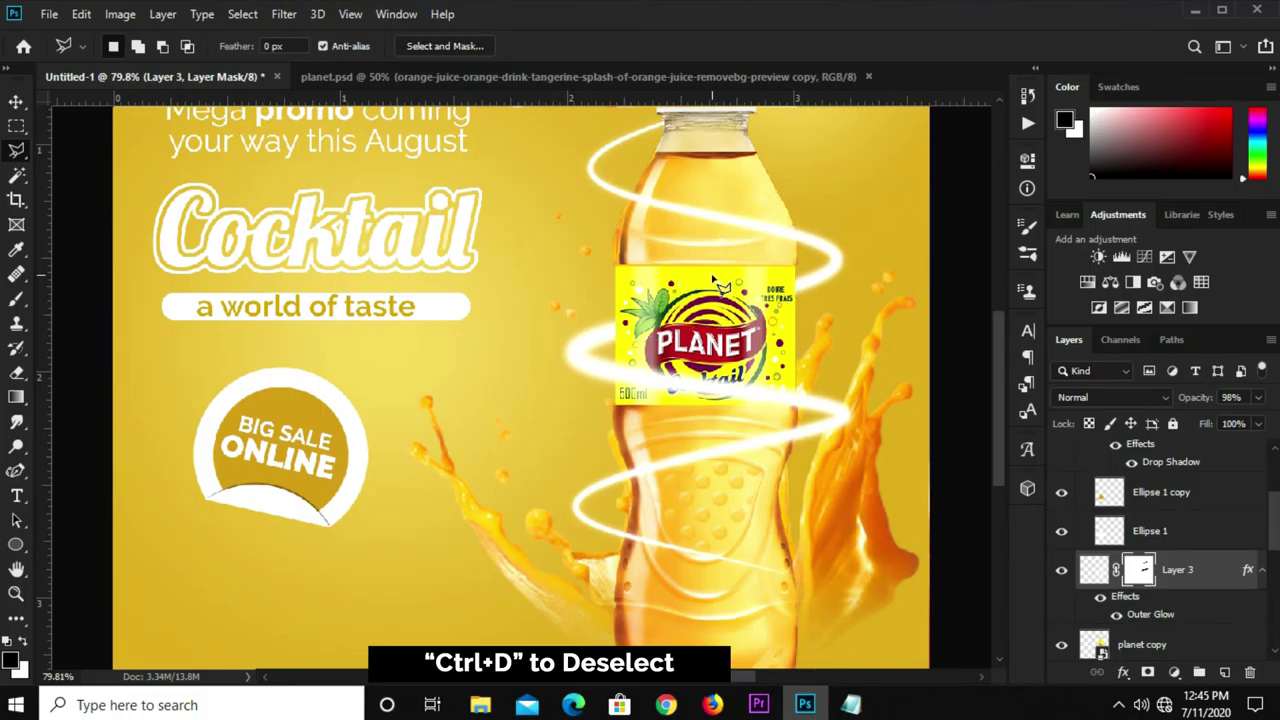
{"action": "scroll", "coordinate": [716, 282], "scroll_direction": "down", "scroll_amount": 1}
{"action": "scroll", "coordinate": [720, 322], "scroll_direction": "down", "scroll_amount": 2}
{"action": "scroll", "coordinate": [655, 495], "scroll_direction": "up", "scroll_amount": 2}
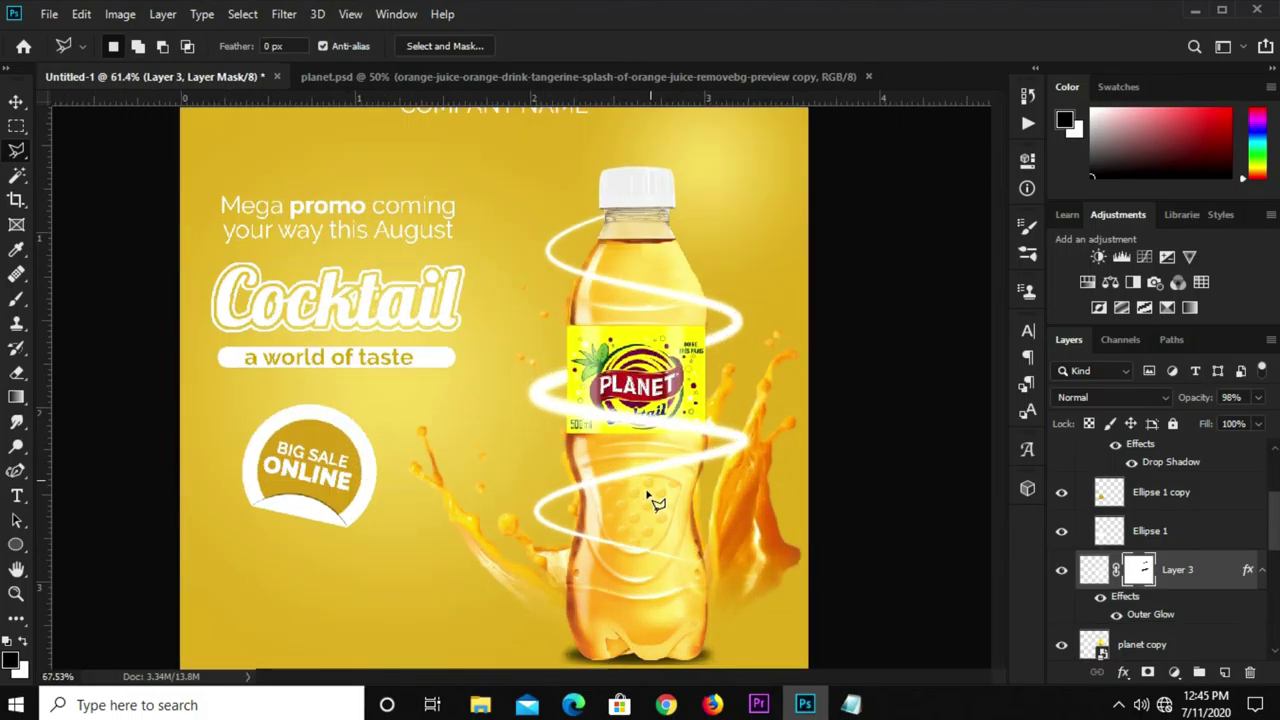
{"action": "scroll", "coordinate": [650, 505], "scroll_direction": "up", "scroll_amount": 1}
{"action": "scroll", "coordinate": [640, 514], "scroll_direction": "up", "scroll_amount": 1}
{"action": "scroll", "coordinate": [640, 520], "scroll_direction": "up", "scroll_amount": 2}
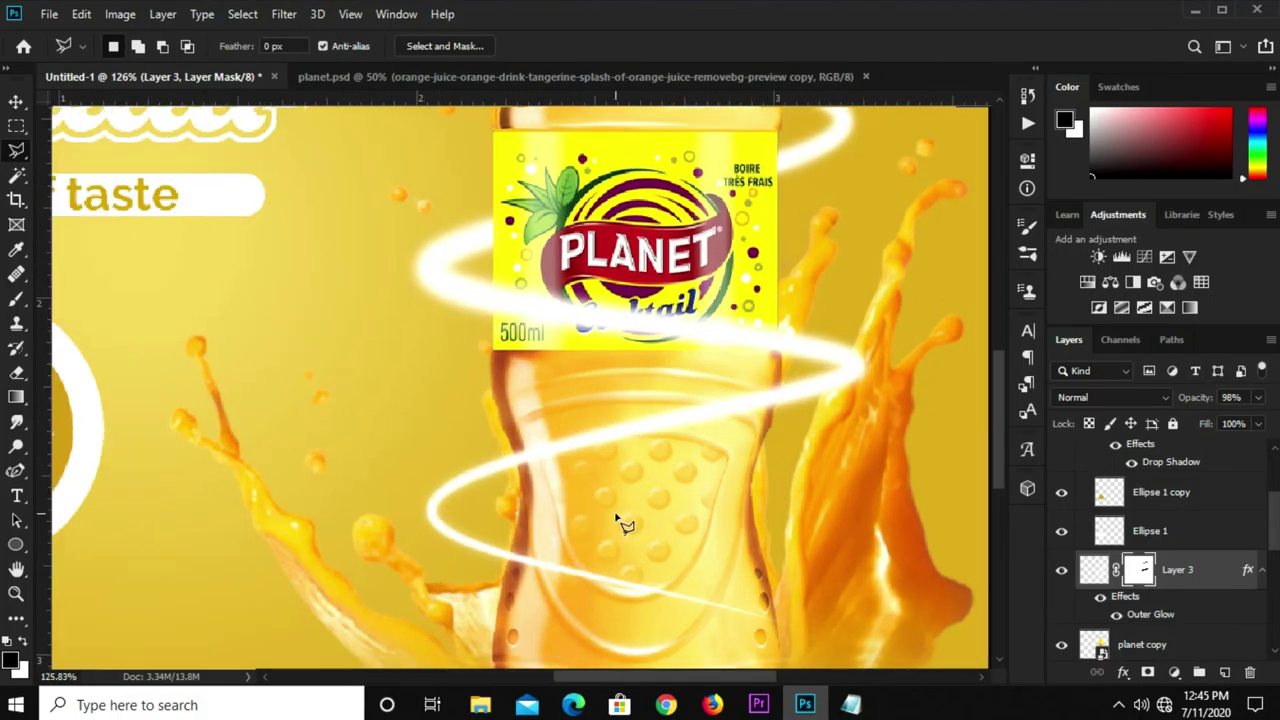
{"action": "scroll", "coordinate": [612, 513], "scroll_direction": "down", "scroll_amount": 2}
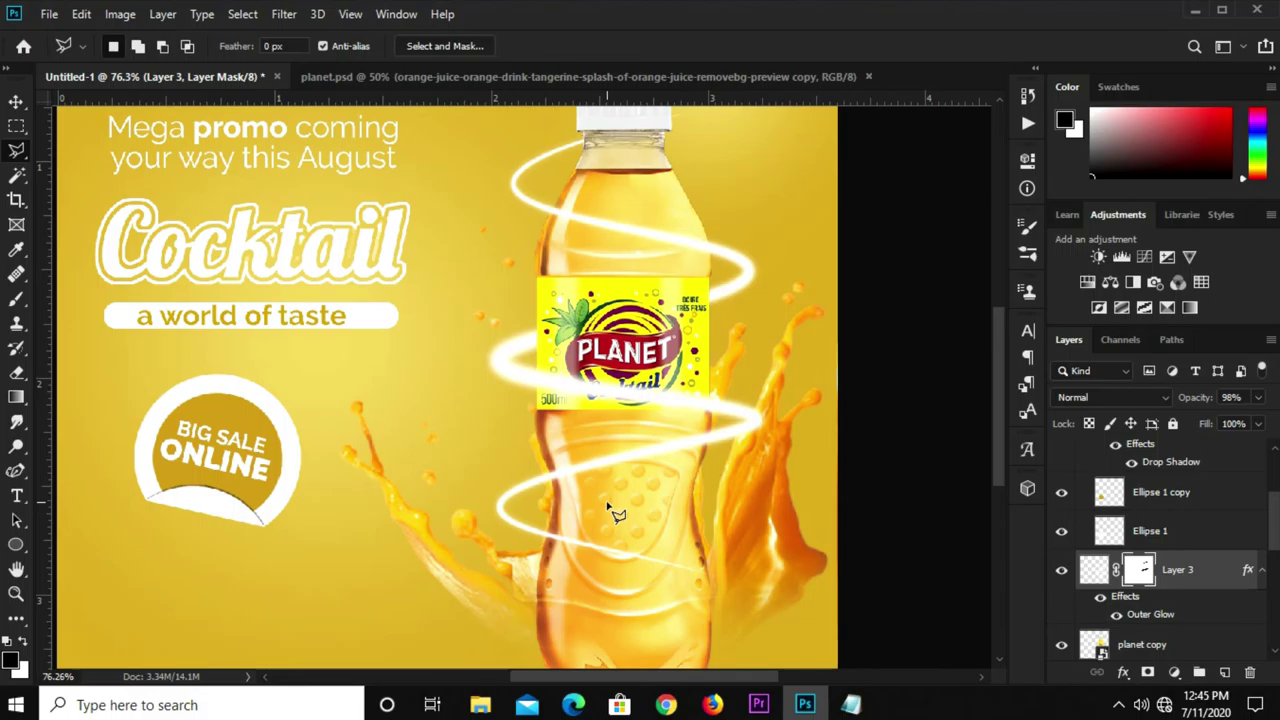
{"action": "scroll", "coordinate": [612, 513], "scroll_direction": "up", "scroll_amount": 1}
{"action": "scroll", "coordinate": [614, 500], "scroll_direction": "up", "scroll_amount": 1}
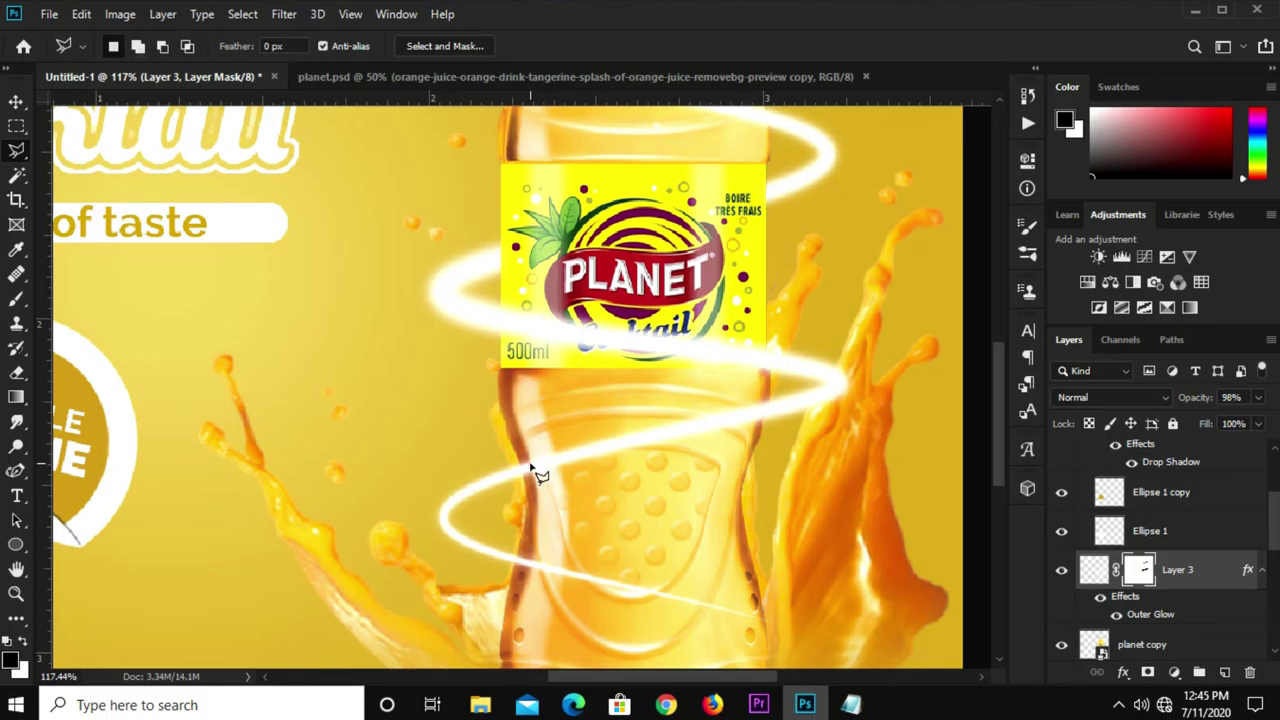
{"action": "scroll", "coordinate": [531, 470], "scroll_direction": "up", "scroll_amount": 2}
{"action": "scroll", "coordinate": [531, 470], "scroll_direction": "up", "scroll_amount": 2}
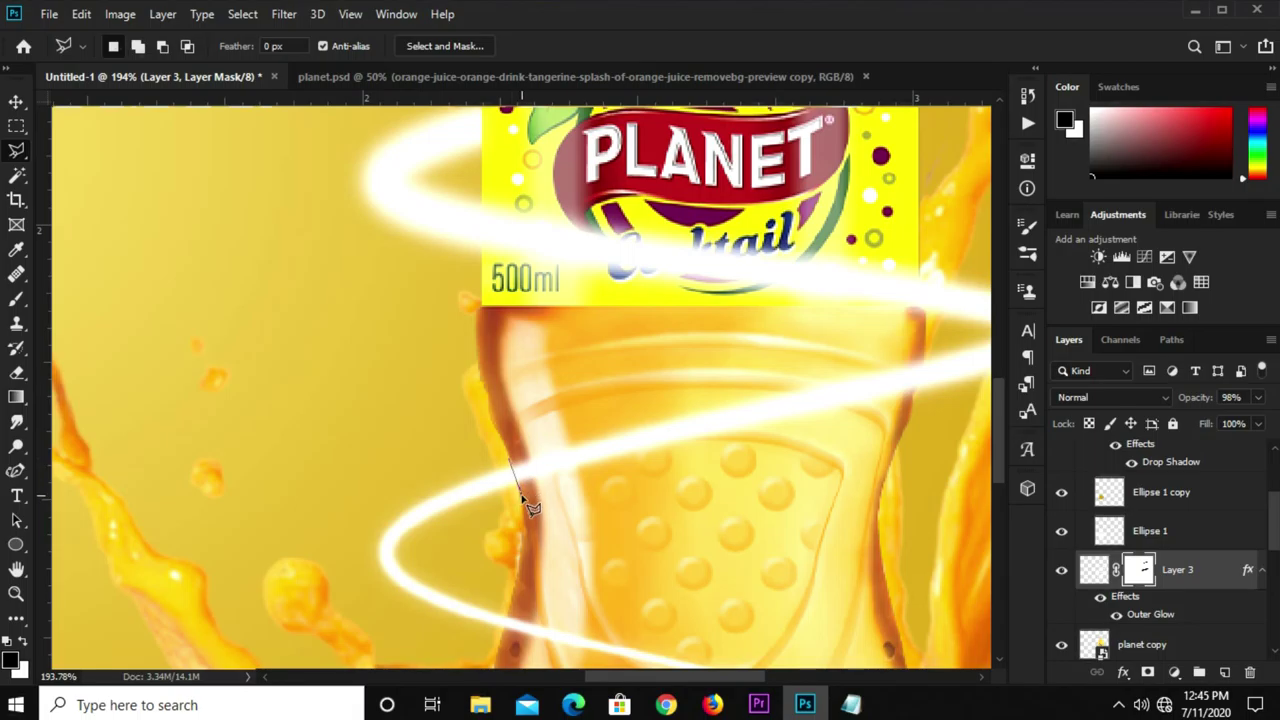
Outline the glowing streak crossing the bottle just below the label.
{"action": "left_click", "coordinate": [519, 487]}
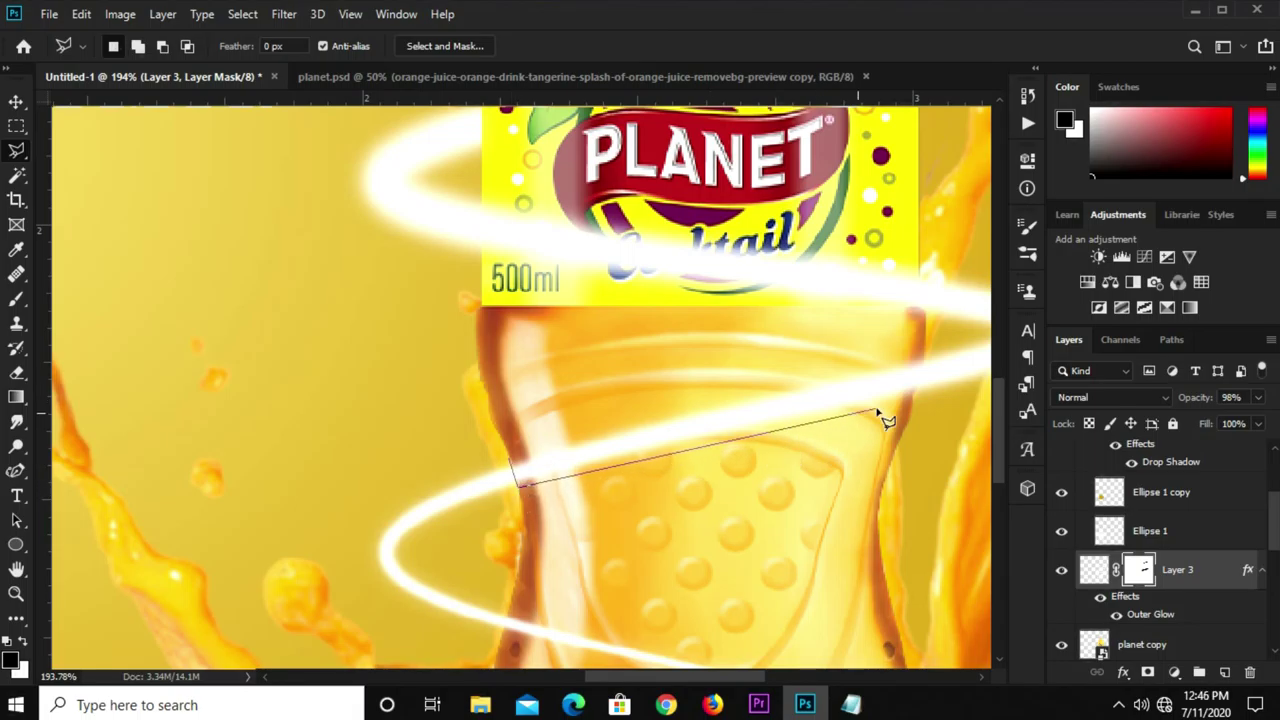
{"action": "left_click", "coordinate": [840, 436]}
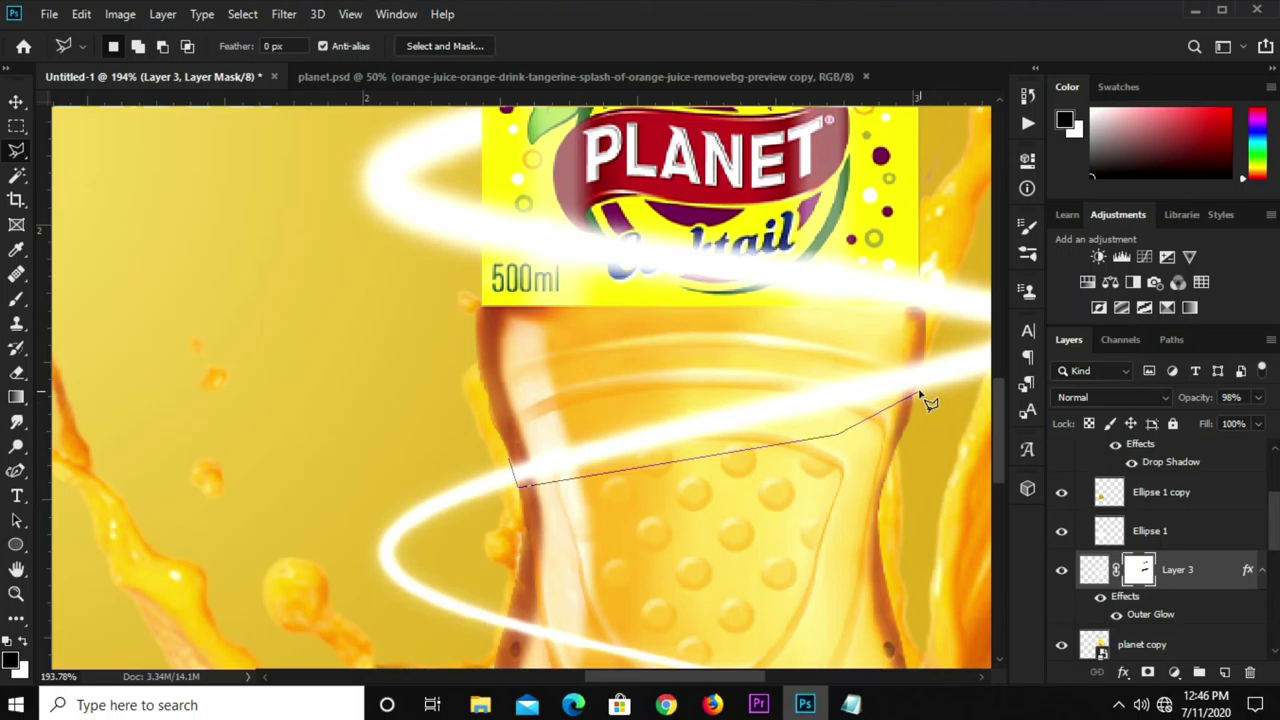
{"action": "left_click", "coordinate": [919, 393]}
{"action": "left_click", "coordinate": [924, 346]}
{"action": "left_click", "coordinate": [823, 342]}
{"action": "left_click", "coordinate": [512, 447]}
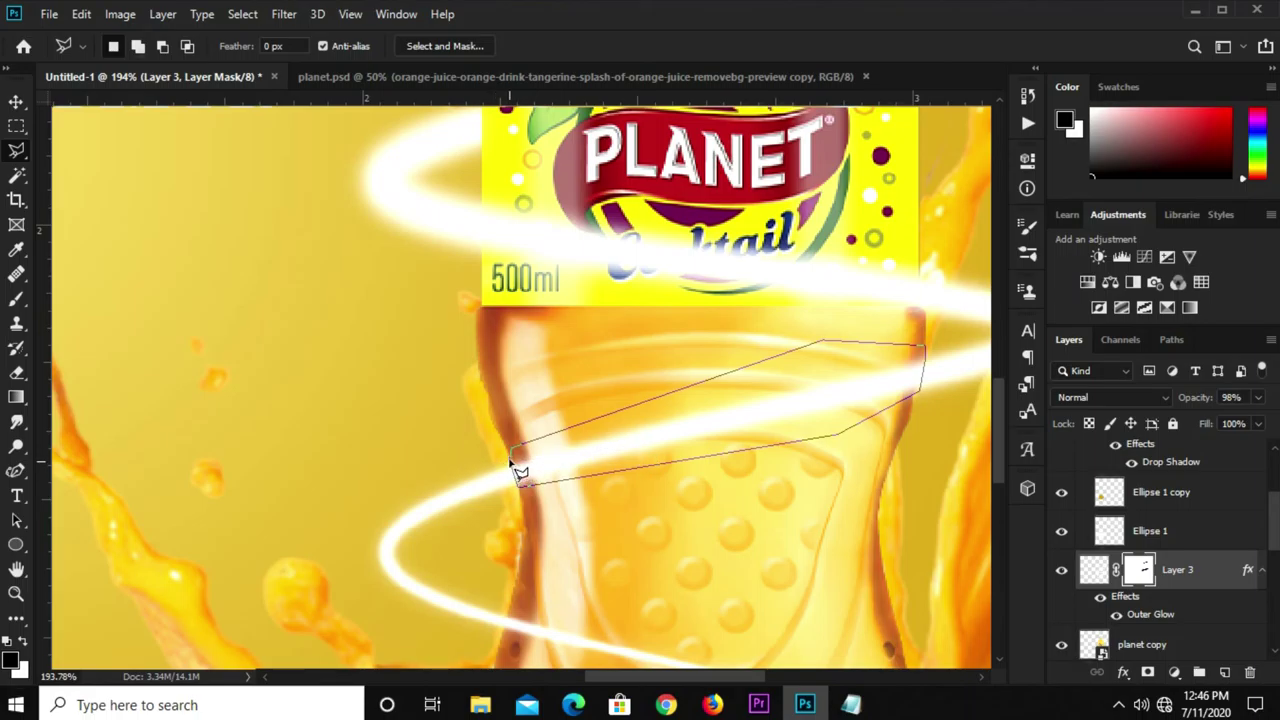
{"action": "left_click", "coordinate": [517, 470]}
Fill that streak with Foreground Color on the mask, deselect, and return to the Move tool.
{"action": "right_click", "coordinate": [680, 443]}
{"action": "left_click", "coordinate": [734, 322]}
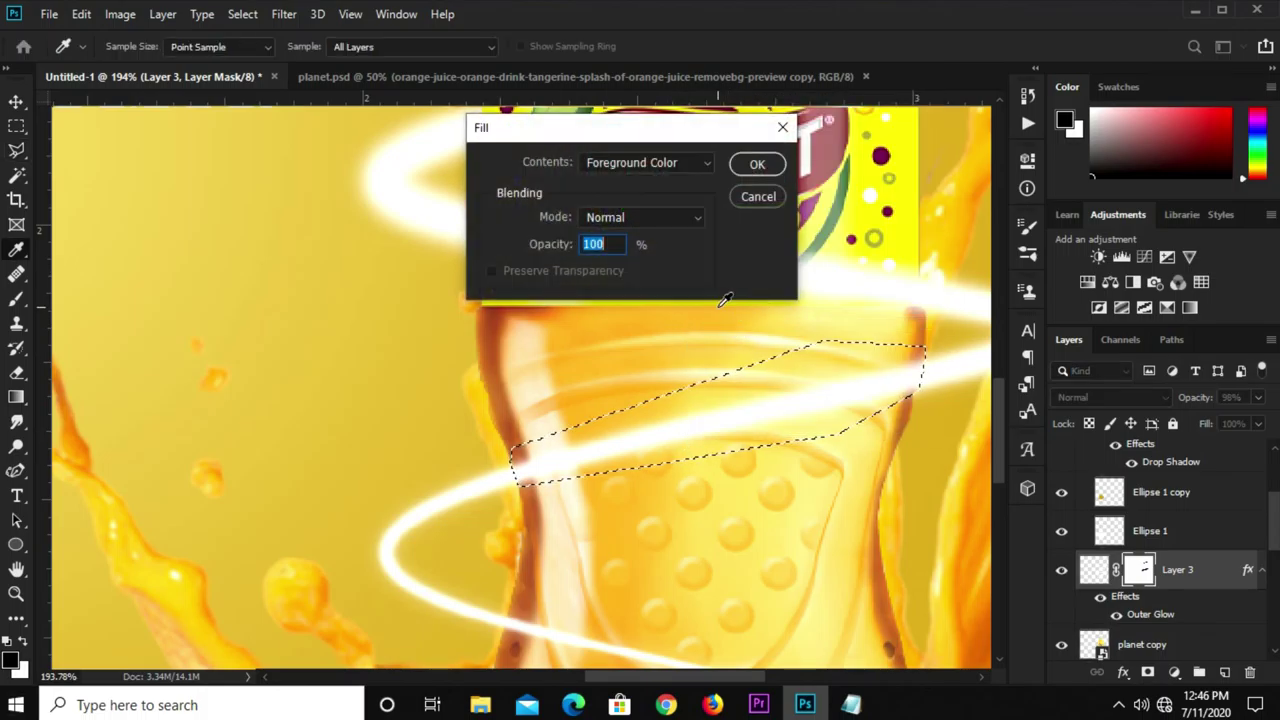
{"action": "left_click", "coordinate": [757, 164]}
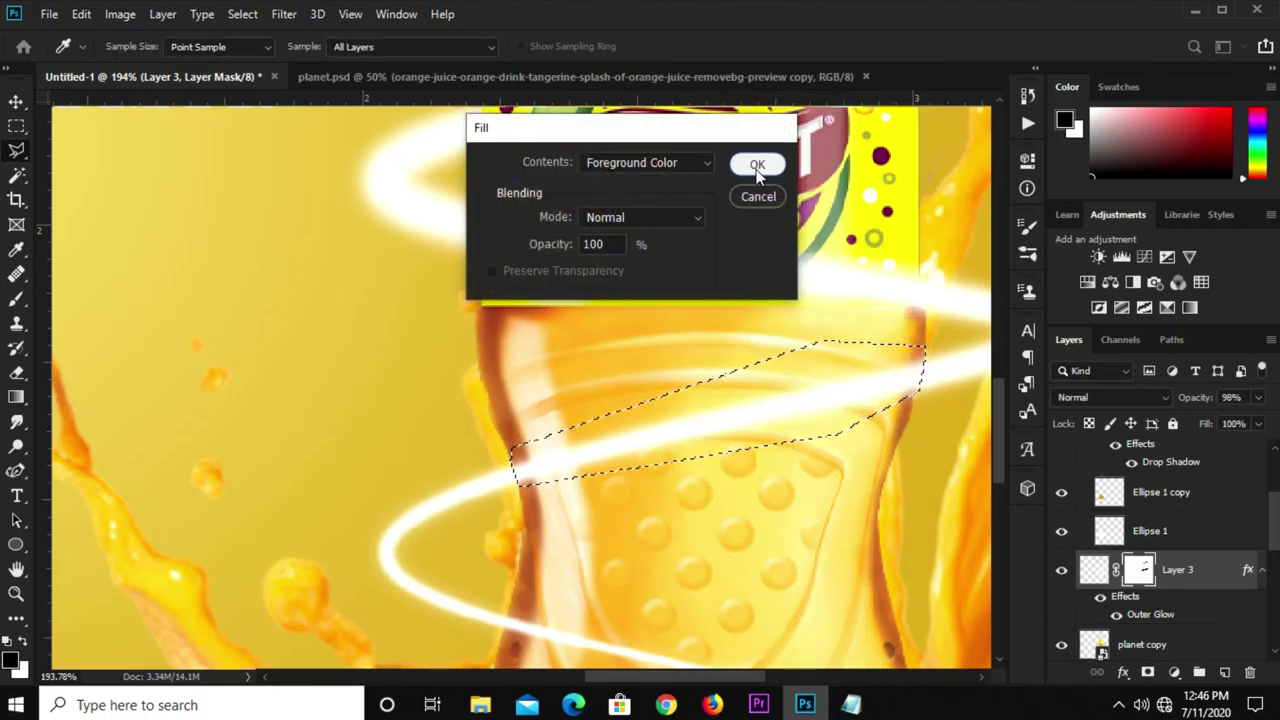
{"action": "scroll", "coordinate": [672, 378], "scroll_direction": "down", "scroll_amount": 2}
{"action": "scroll", "coordinate": [674, 374], "scroll_direction": "down", "scroll_amount": 3}
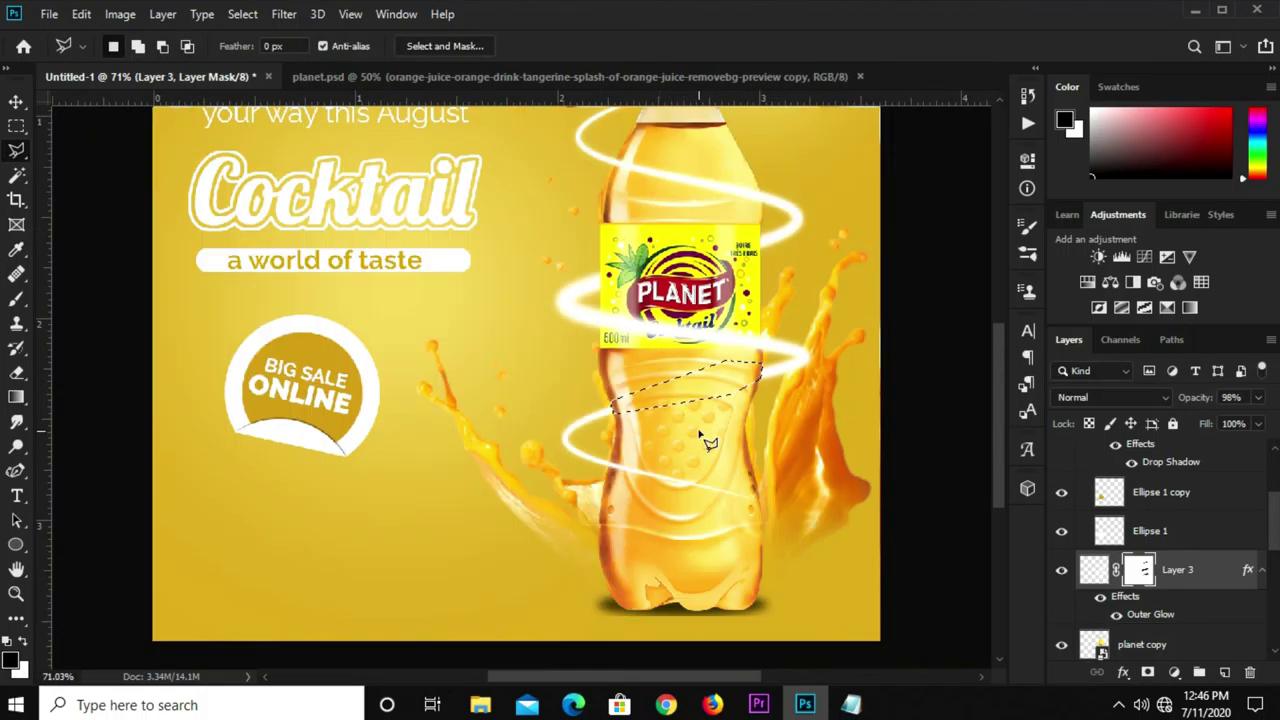
{"action": "key", "text": "ctrl+d"}
{"action": "scroll", "coordinate": [745, 485], "scroll_direction": "up", "scroll_amount": 1}
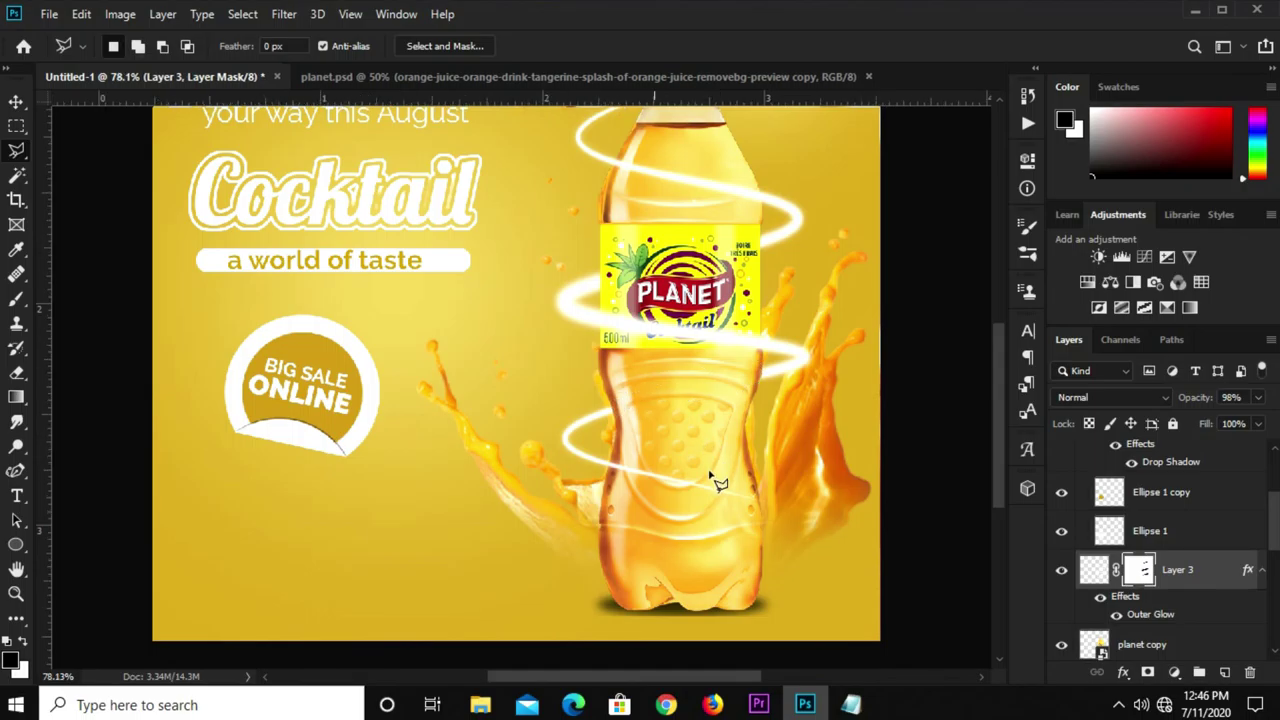
{"action": "scroll", "coordinate": [745, 455], "scroll_direction": "down", "scroll_amount": 2}
{"action": "scroll", "coordinate": [728, 455], "scroll_direction": "down", "scroll_amount": 3}
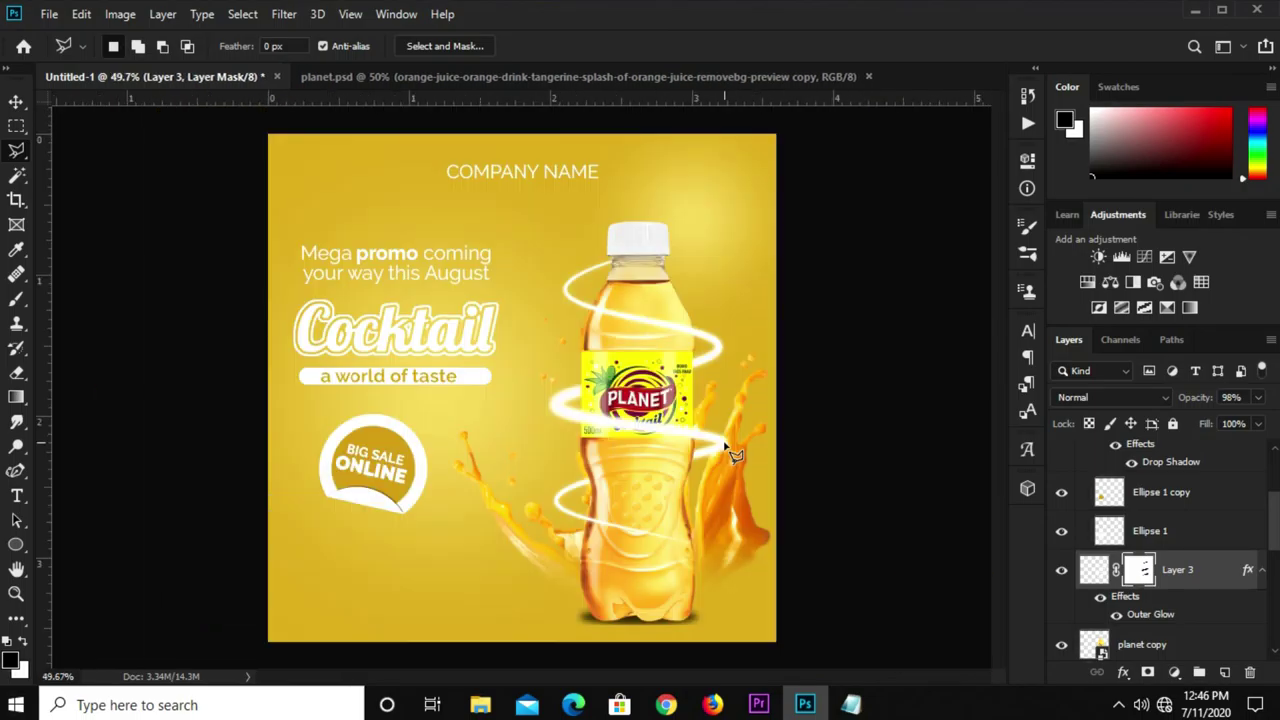
{"action": "key", "text": "v"}
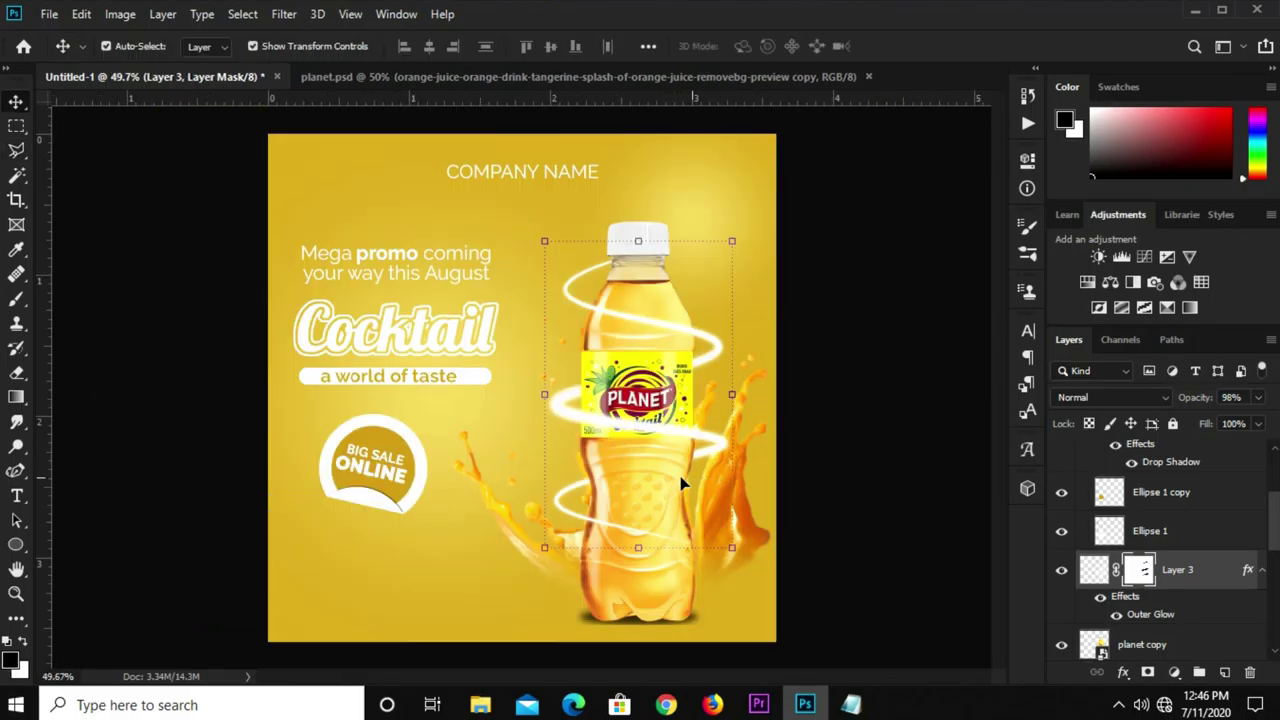
{"action": "left_click", "coordinate": [843, 460]}
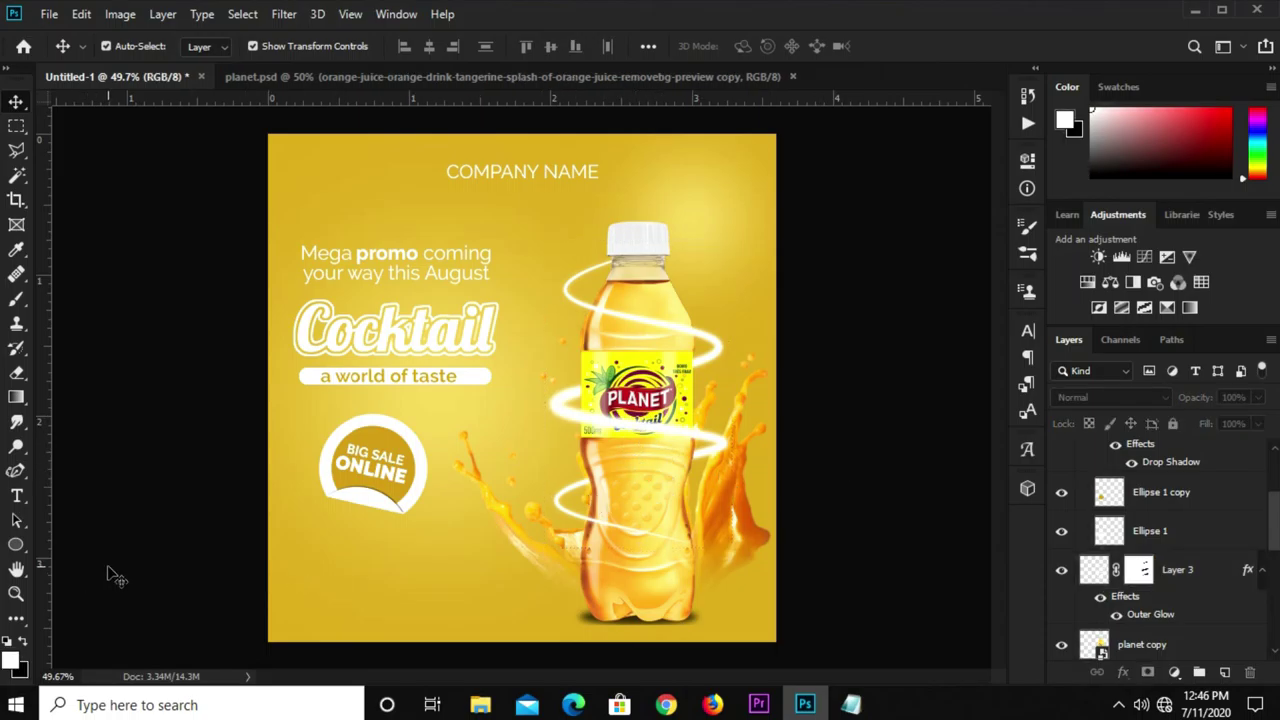
Bring the 8766 copy ice cubes from planet.psd into the poster's bottom left, slightly shrunk.
{"action": "left_click", "coordinate": [320, 80]}
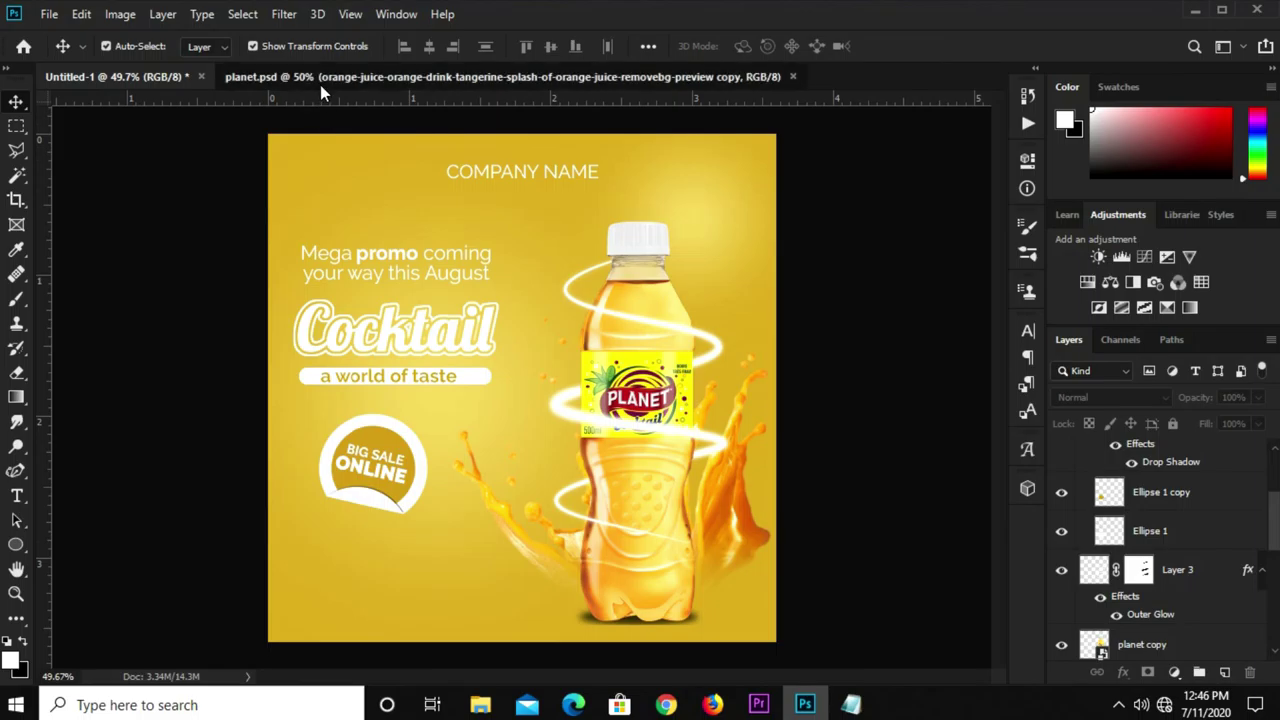
{"action": "left_click_drag", "start_coordinate": [437, 214], "coordinate": [92, 90]}
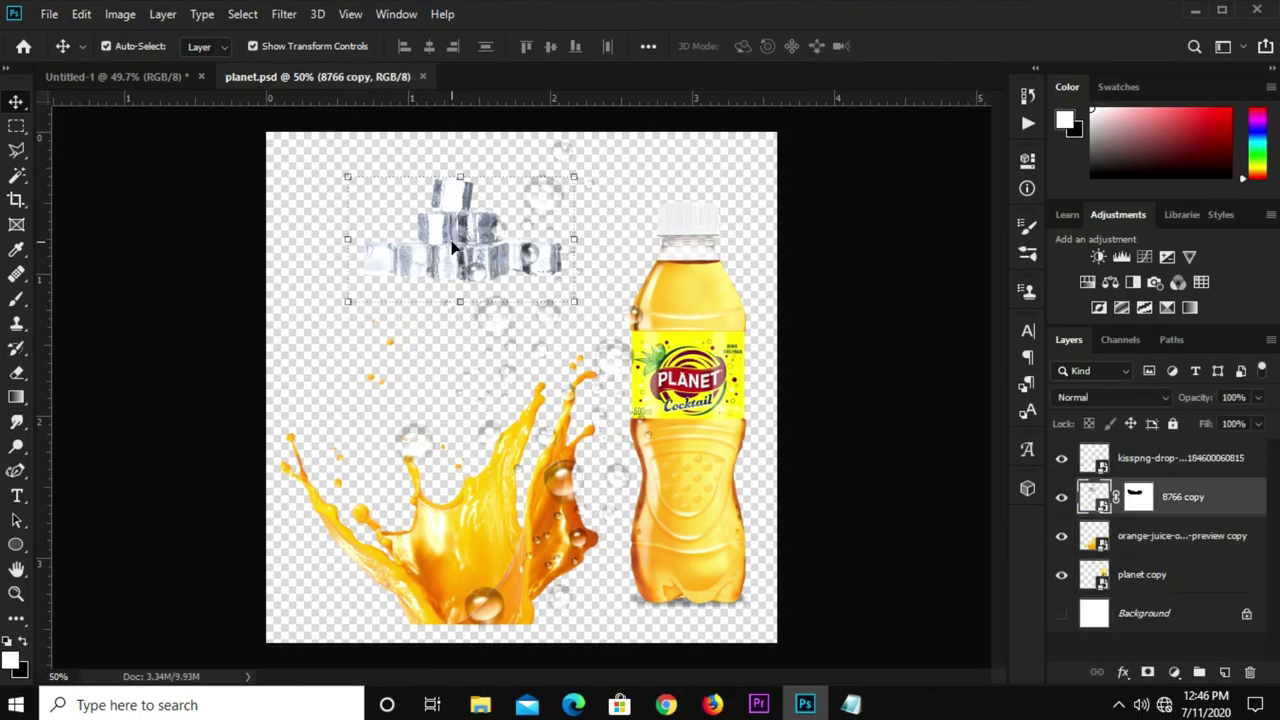
{"action": "mouse_move", "coordinate": [92, 90]}
{"action": "left_mouse_down"}
{"action": "mouse_move", "coordinate": [405, 622]}
{"action": "mouse_move", "coordinate": [394, 592]}
{"action": "left_mouse_up"}
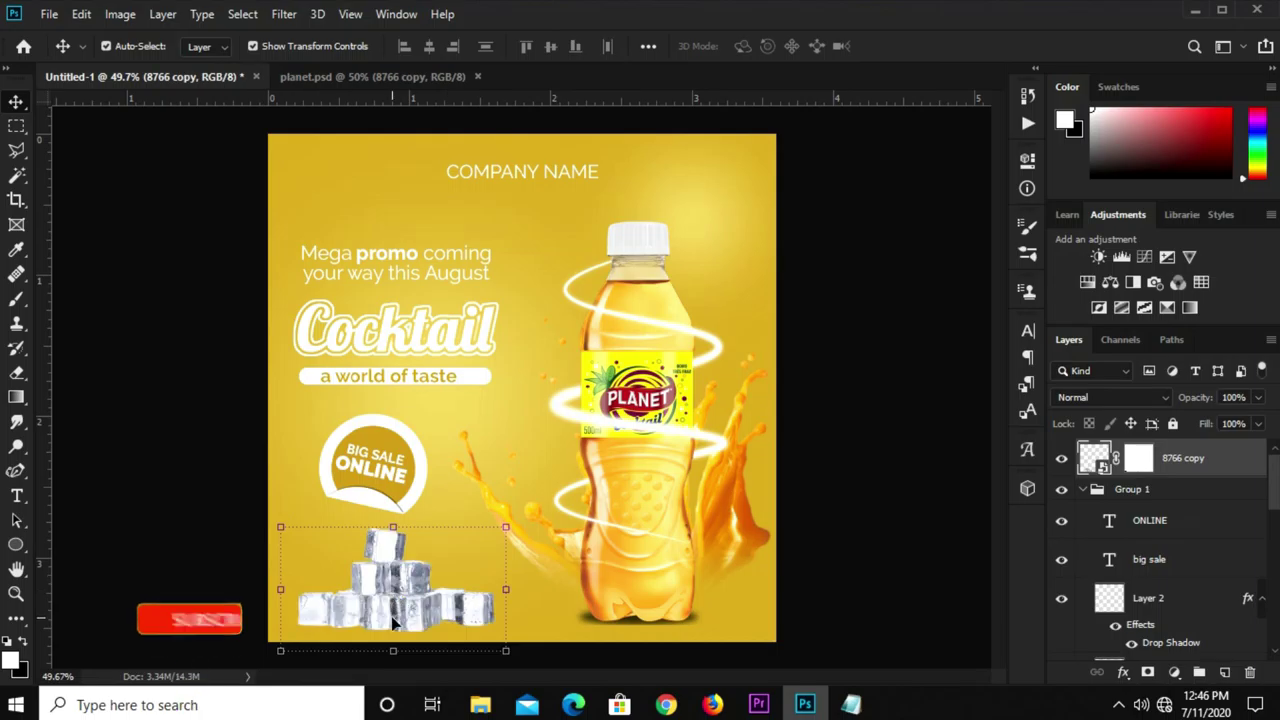
{"action": "key", "text": "ctrl+t"}
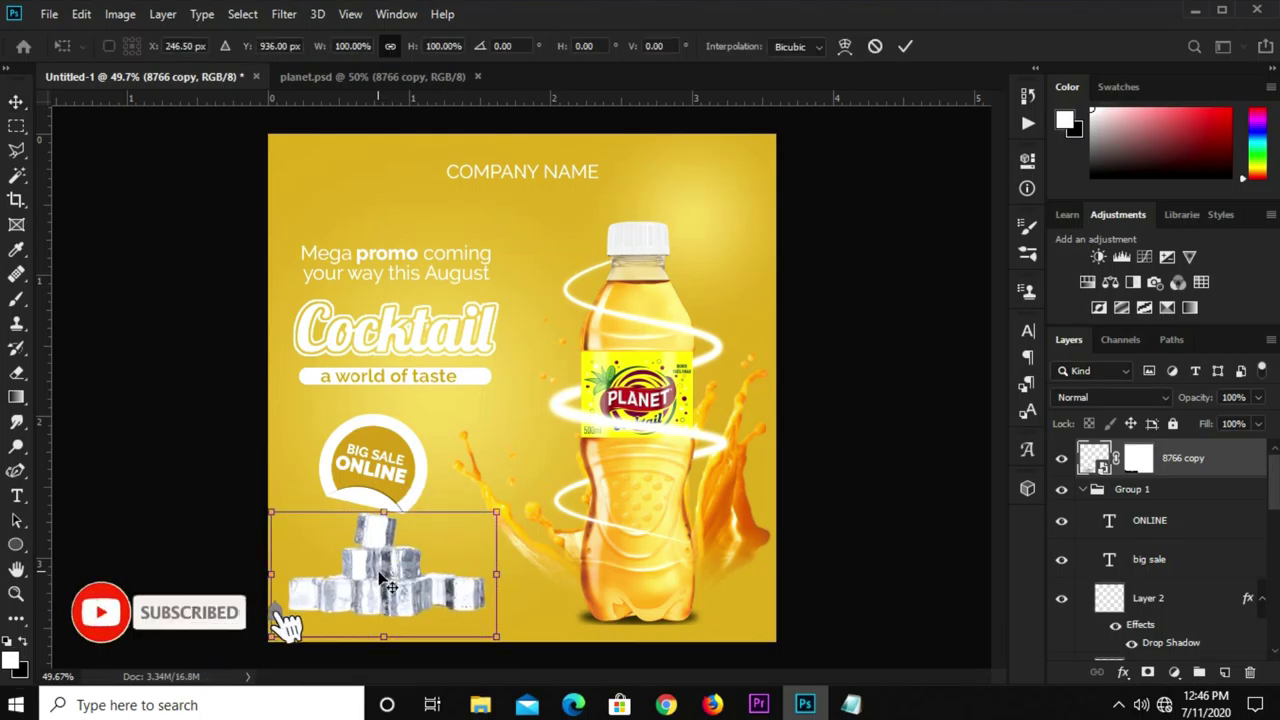
{"action": "left_click_drag", "start_coordinate": [383, 517], "coordinate": [383, 527]}
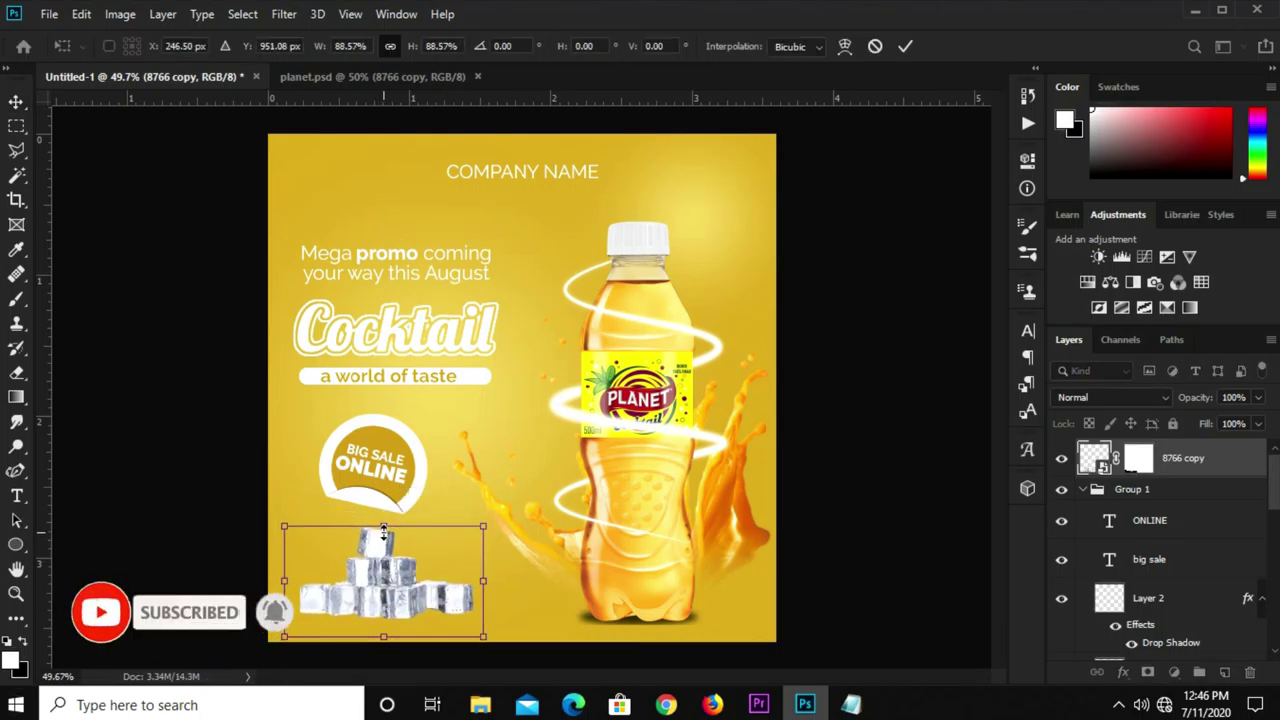
{"action": "key", "text": "Return"}
{"action": "key", "text": "ctrl+plus"}
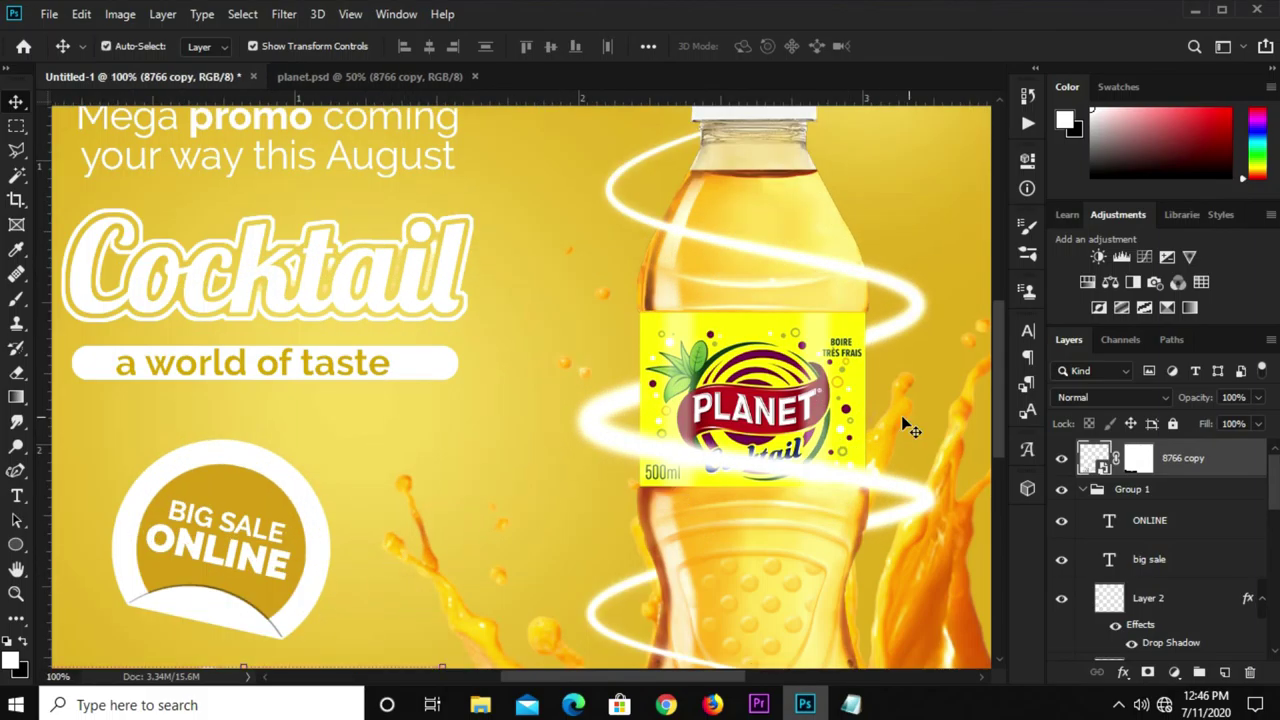
{"action": "scroll", "coordinate": [999, 406], "scroll_direction": "down", "scroll_amount": 5}
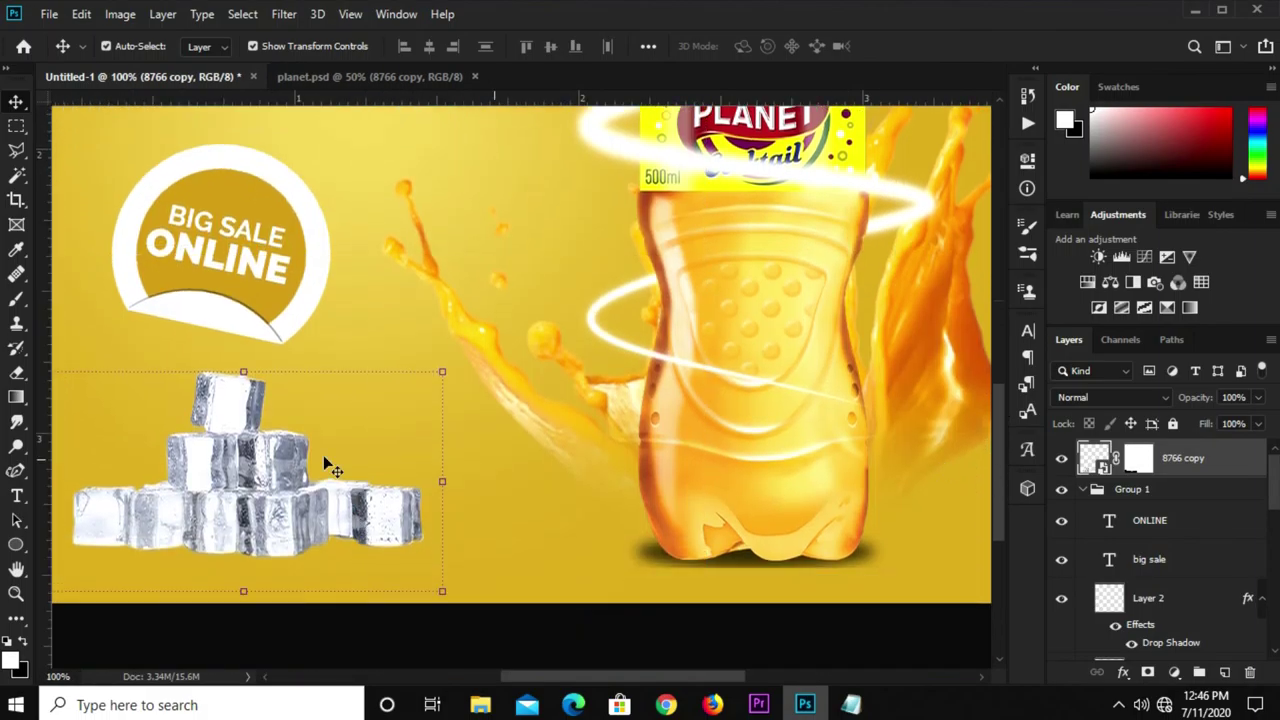
{"action": "left_click_drag", "start_coordinate": [182, 494], "coordinate": [214, 470]}
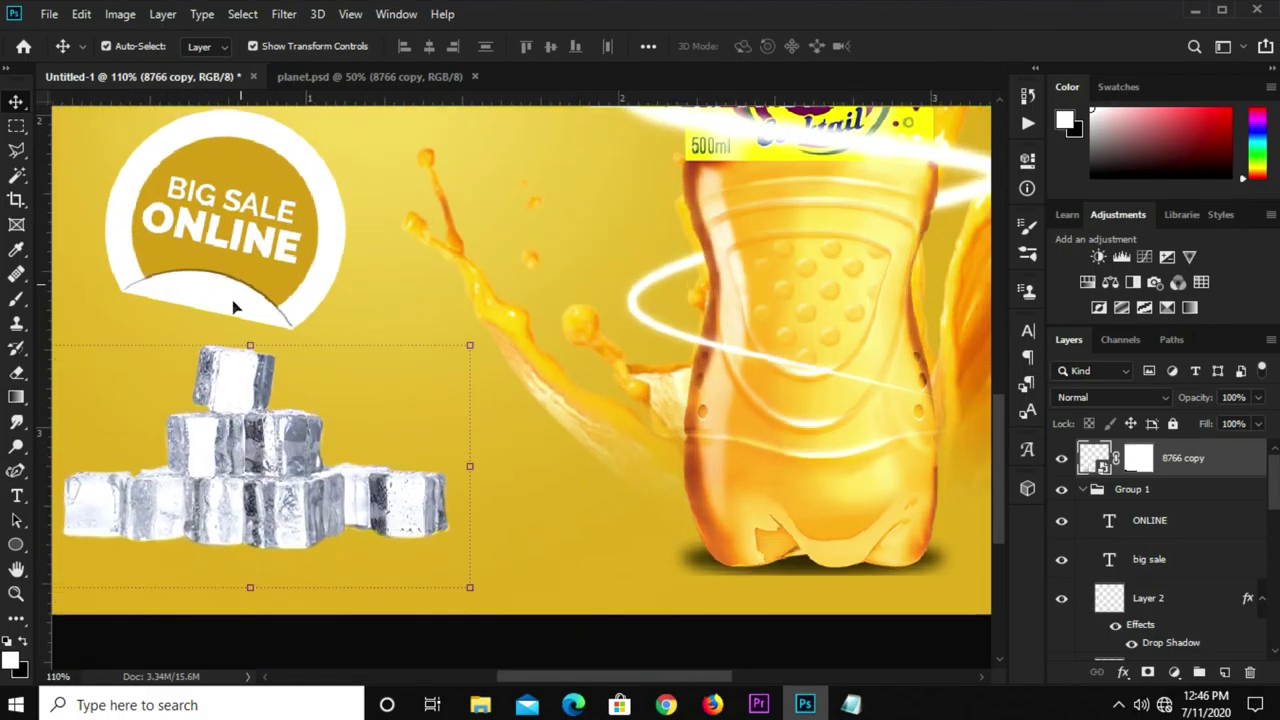
Scale the BIG SALE badge group (Group 1) down to about 89% and reposition it.
{"action": "left_click", "coordinate": [270, 258]}
{"action": "left_click", "coordinate": [1145, 489]}
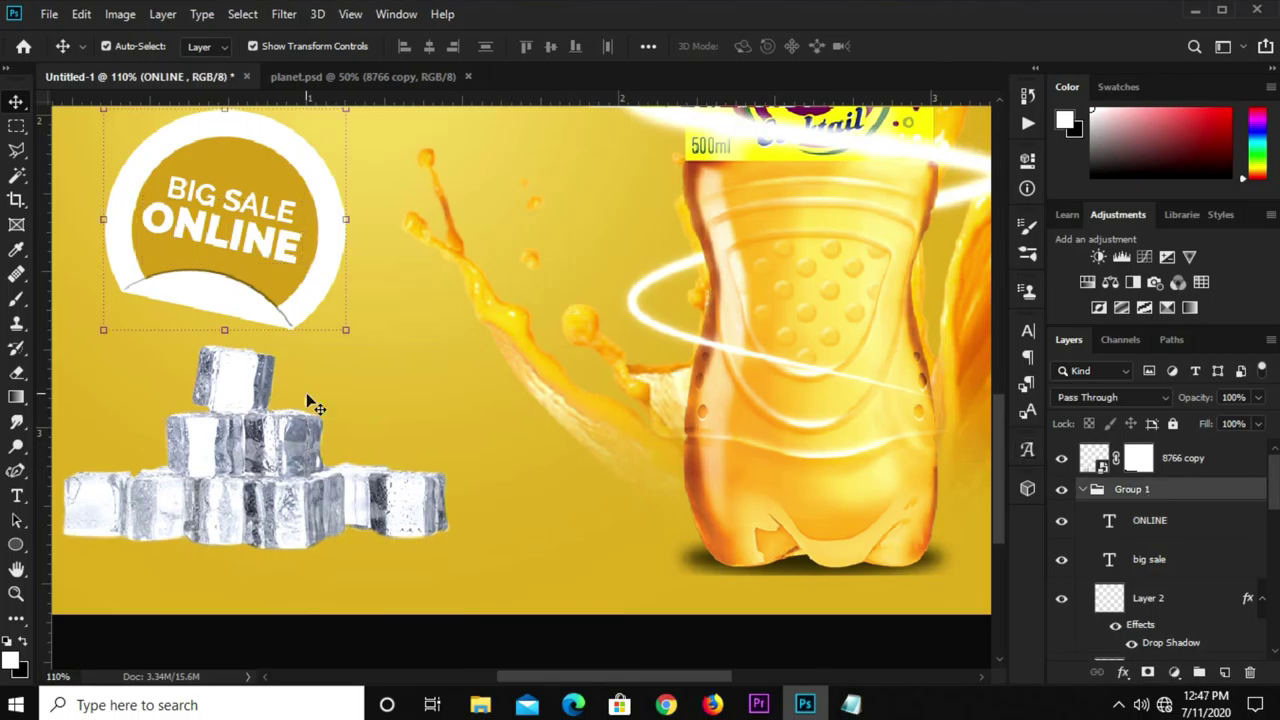
{"action": "scroll", "coordinate": [290, 385], "scroll_direction": "down", "scroll_amount": 3}
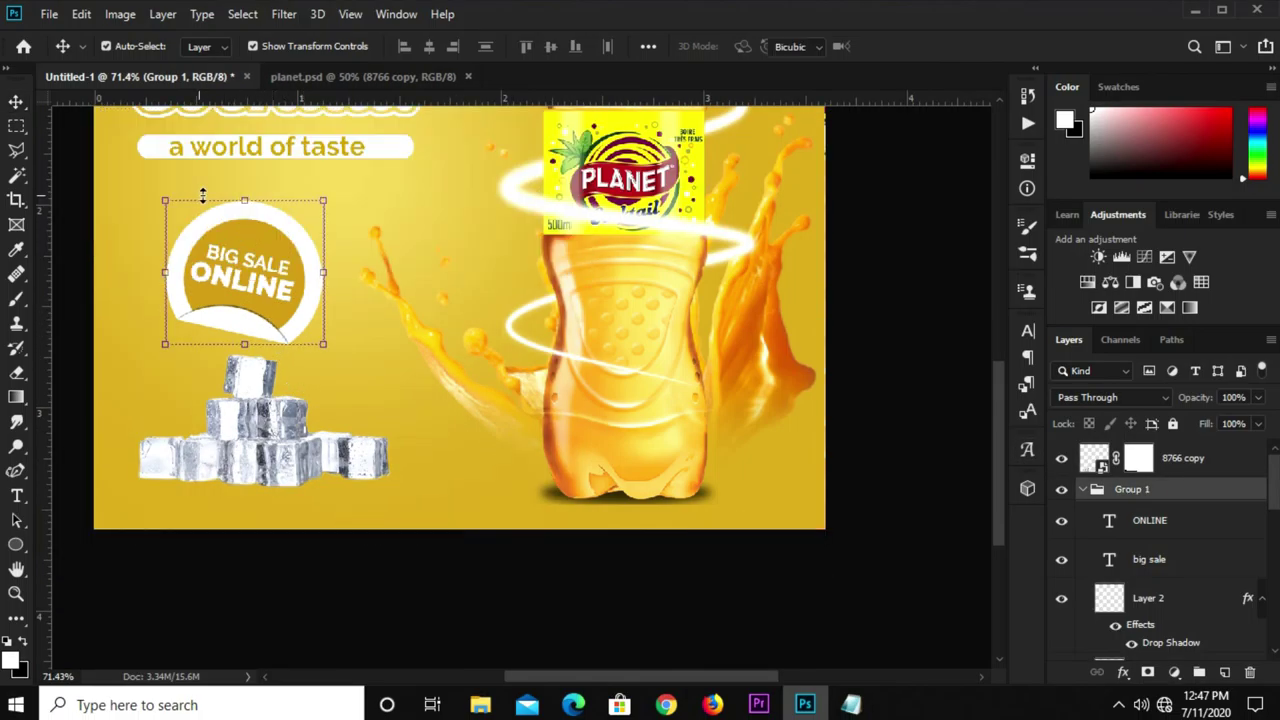
{"action": "key", "text": "ctrl+t"}
{"action": "left_click_drag", "start_coordinate": [257, 277], "coordinate": [260, 260]}
{"action": "left_click_drag", "start_coordinate": [163, 325], "coordinate": [184, 311]}
{"action": "left_click_drag", "start_coordinate": [238, 240], "coordinate": [231, 253]}
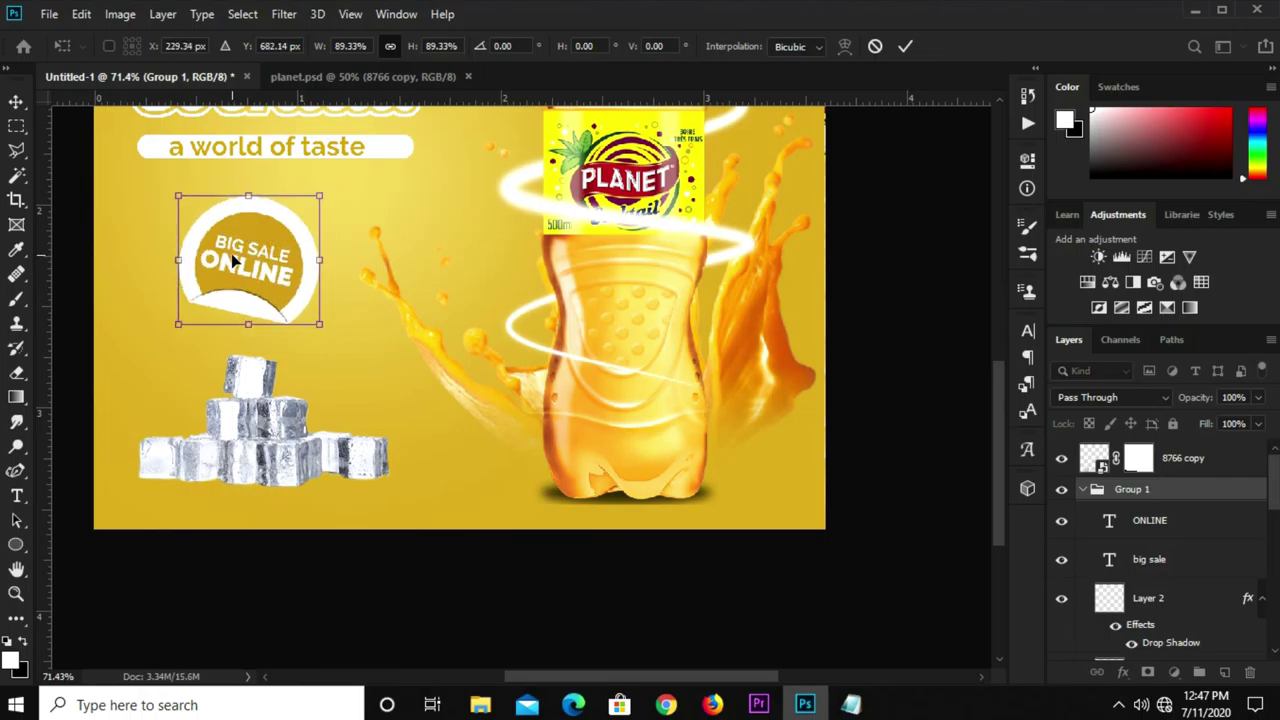
{"action": "key", "text": "Return"}
{"action": "left_click", "coordinate": [256, 461]}
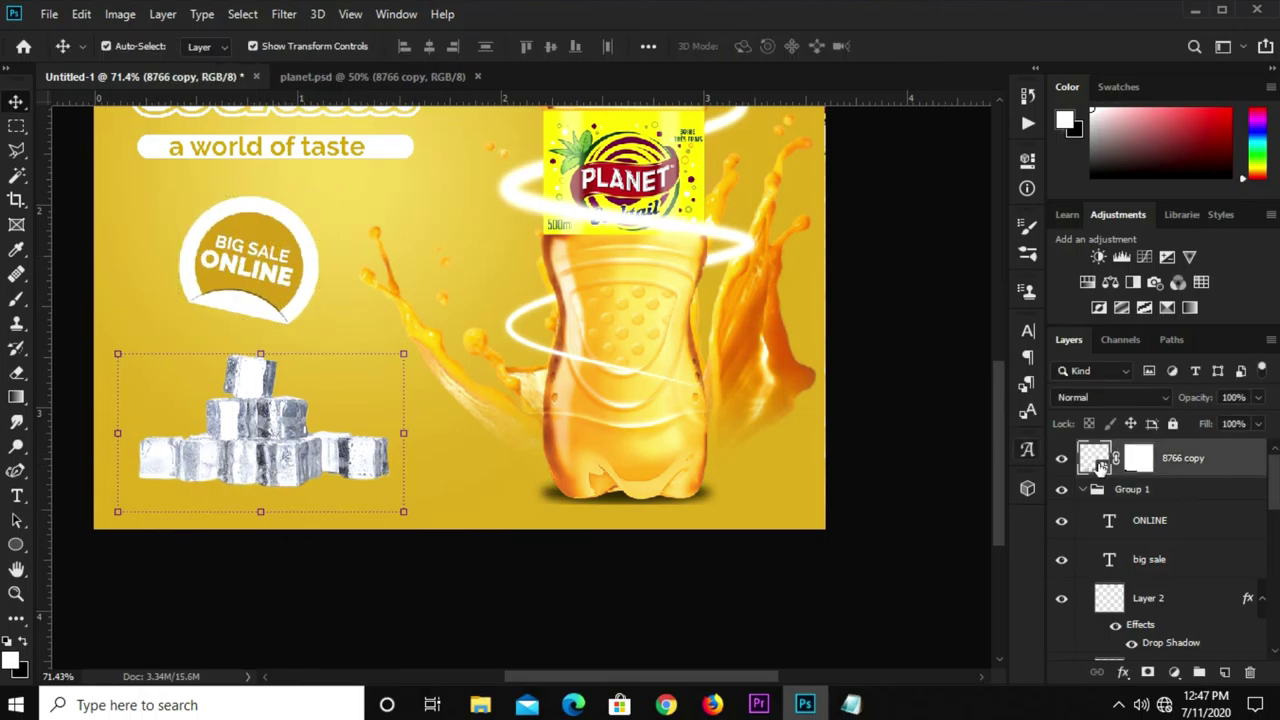
Duplicate the ice cubes, rotate the copy 180° below the originals, and set it to 45% opacity.
{"action": "key", "text": "ctrl+j"}
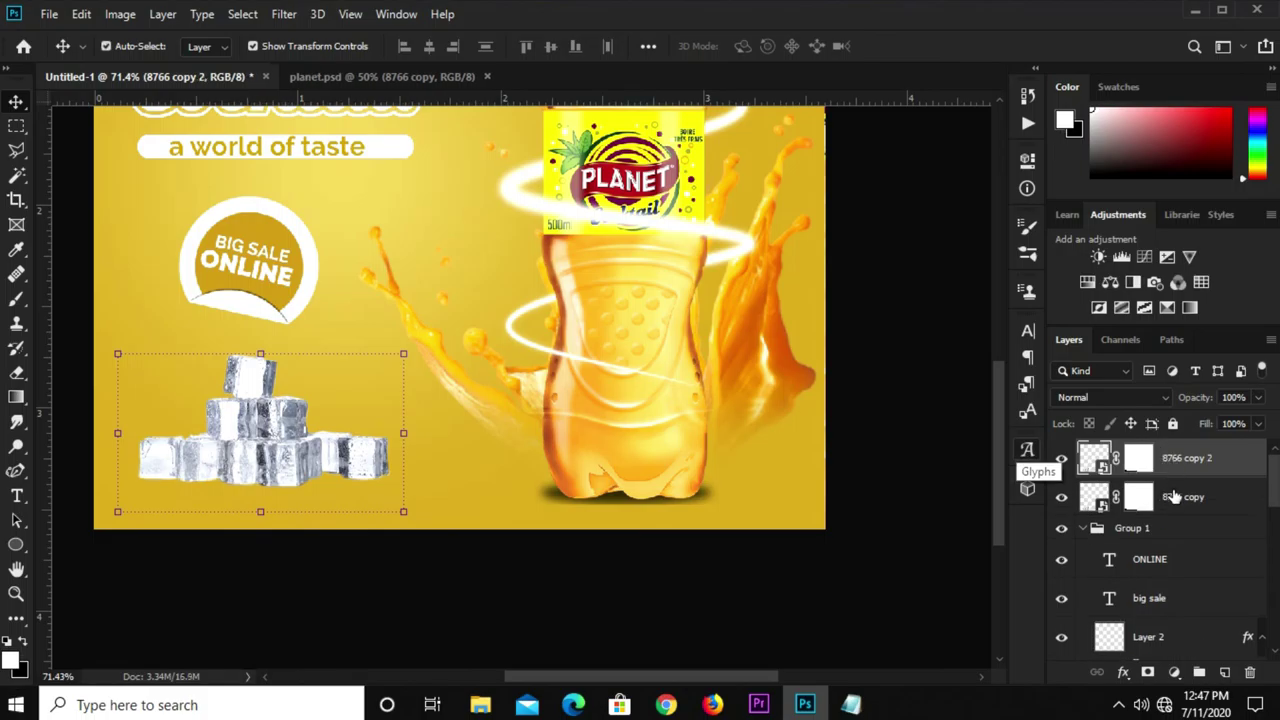
{"action": "key", "text": "ctrl+t"}
{"action": "right_click", "coordinate": [268, 420]}
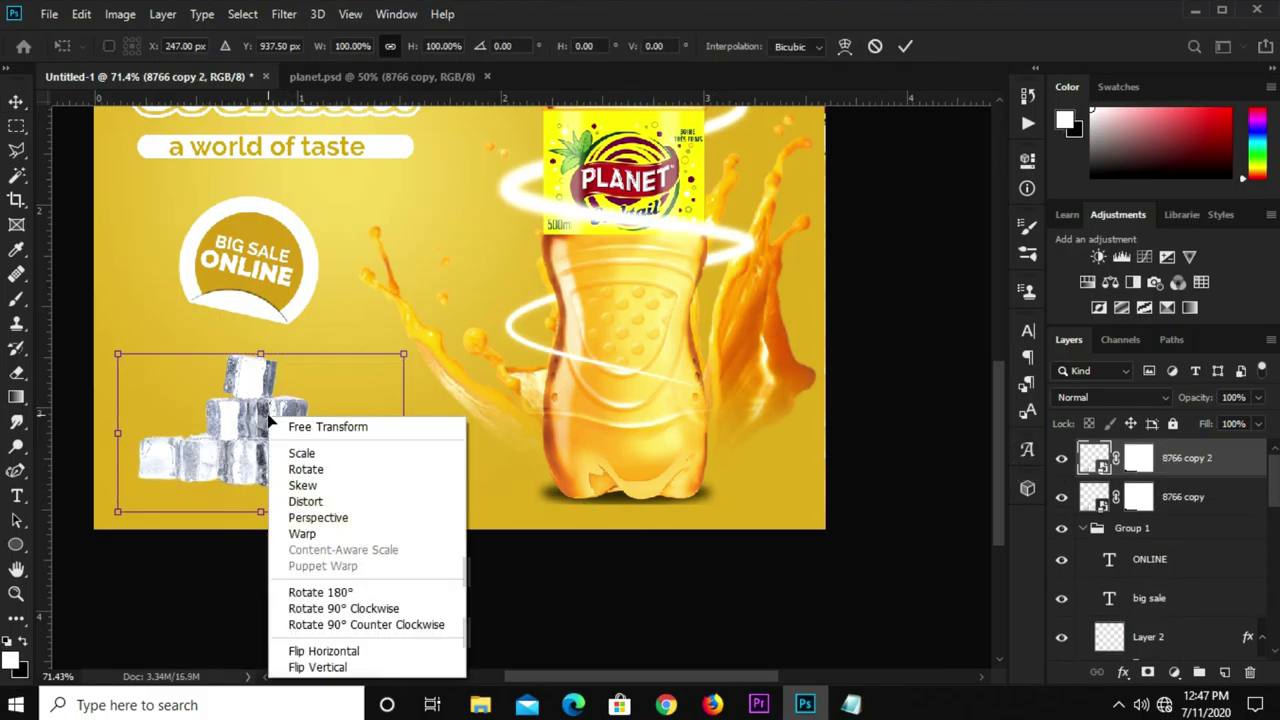
{"action": "left_click", "coordinate": [320, 592]}
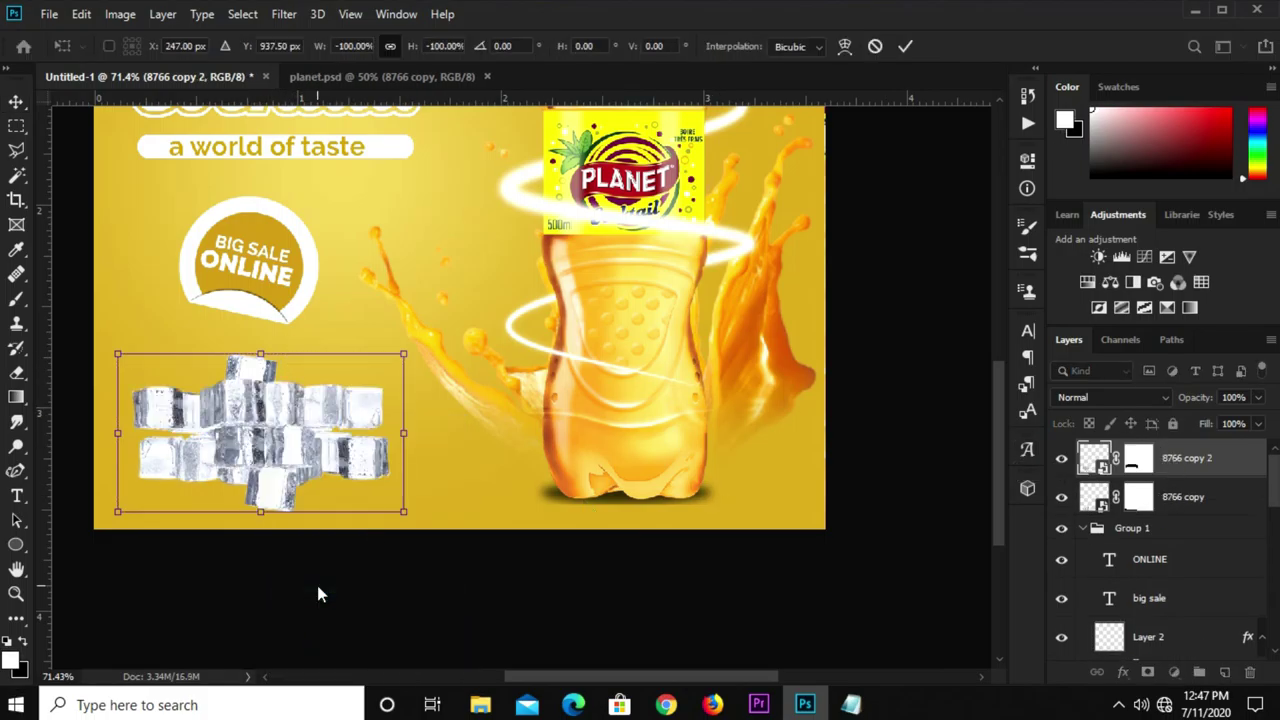
{"action": "left_click_drag", "start_coordinate": [258, 416], "coordinate": [250, 512]}
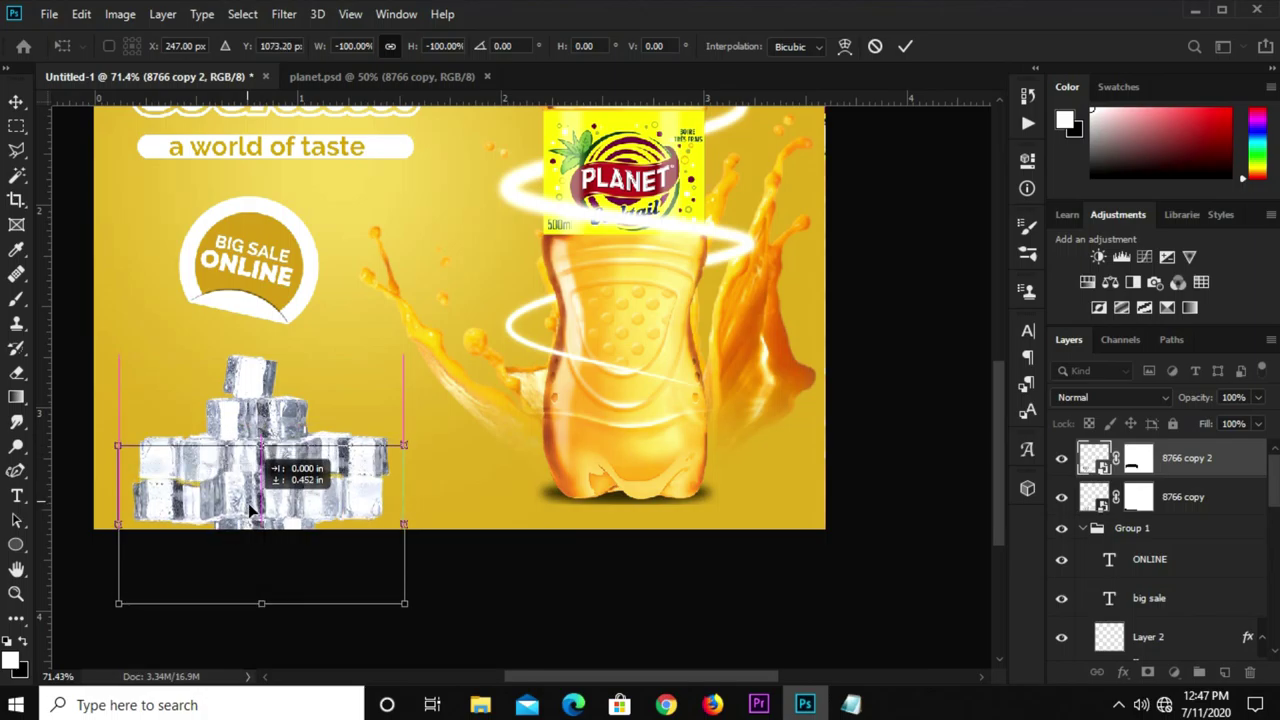
{"action": "key", "text": "Return"}
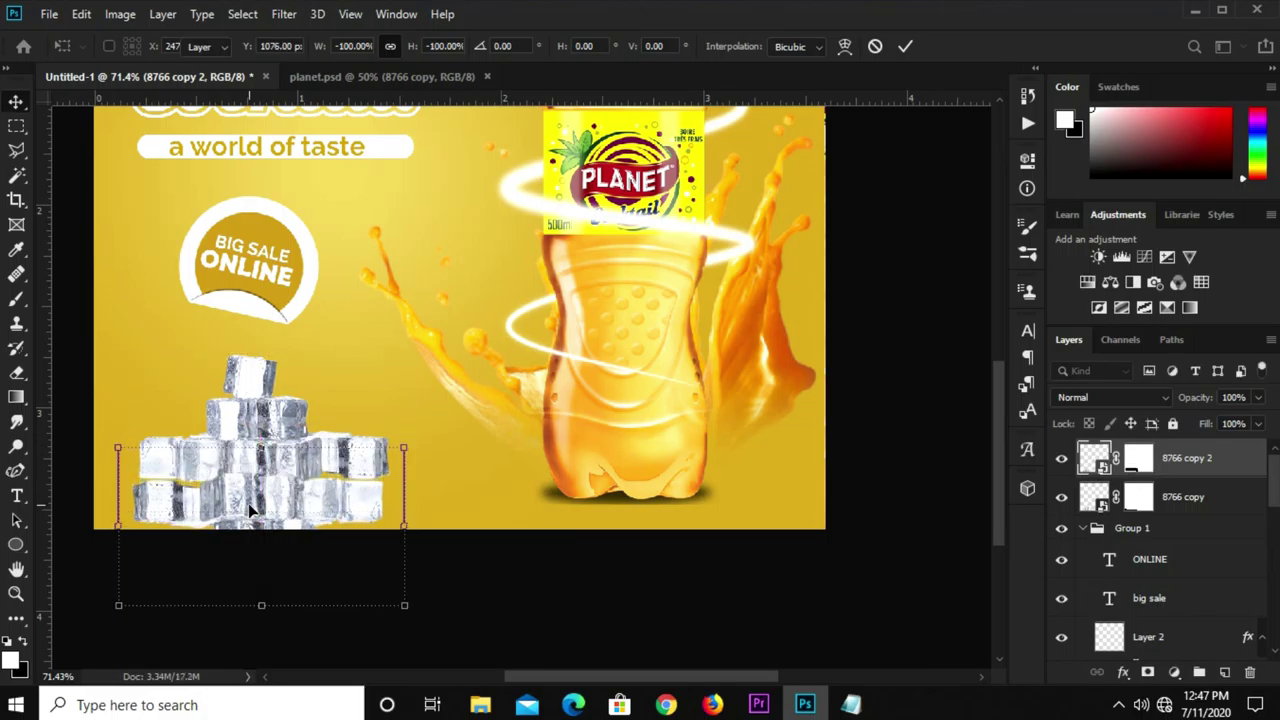
{"action": "left_click", "coordinate": [1257, 398]}
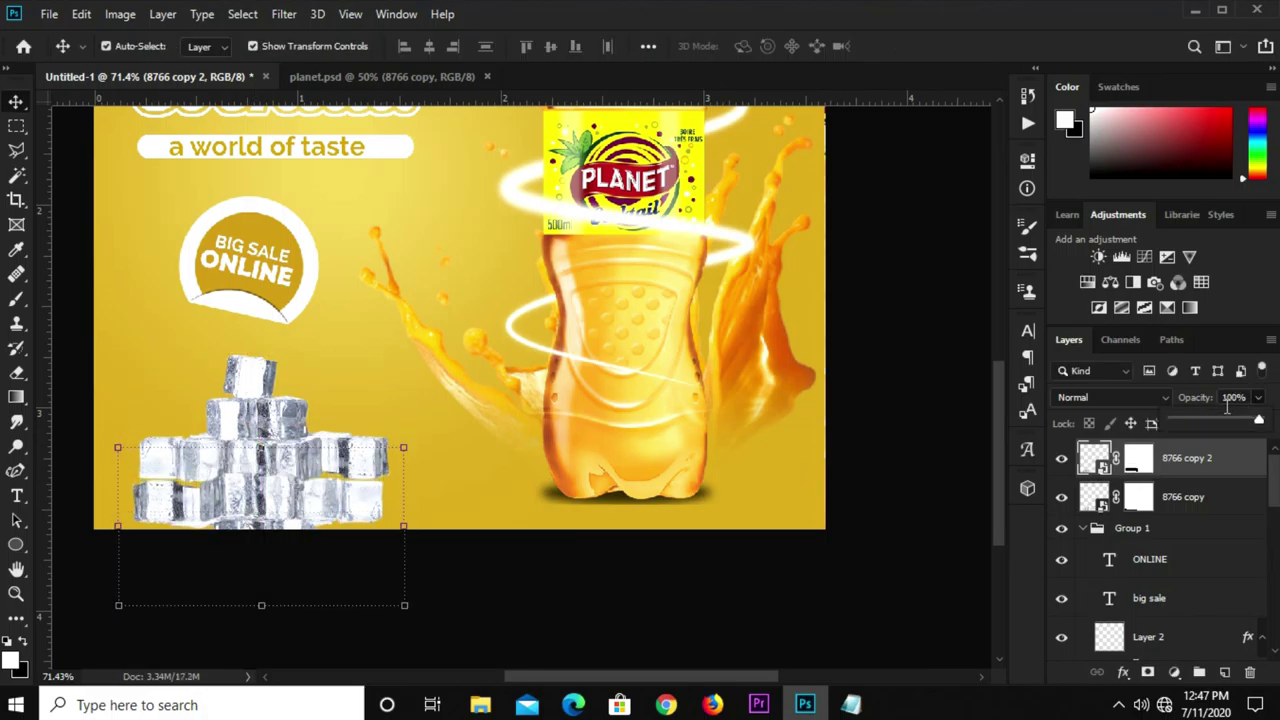
{"action": "left_click", "coordinate": [1217, 421]}
{"action": "left_click", "coordinate": [1237, 410]}
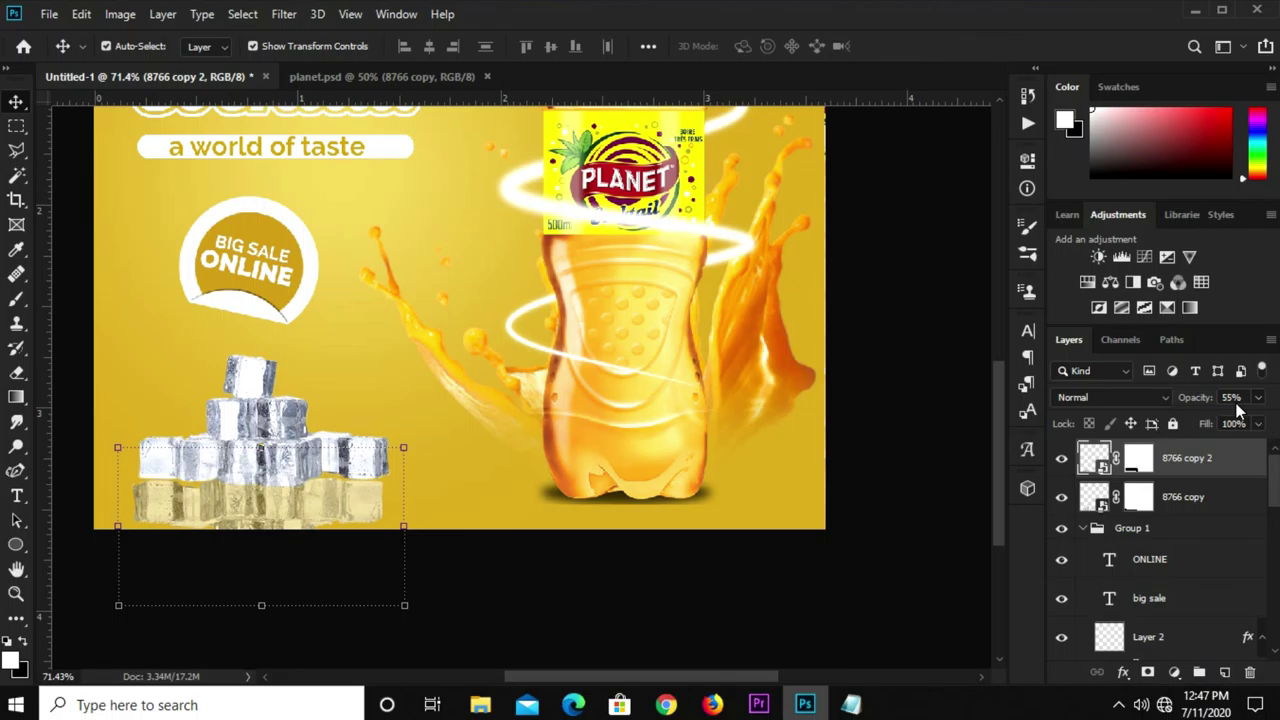
{"action": "type", "text": "45"}
Convert 8766 copy 2 to a Smart Object with a layer mask and choose the Foreground to Transparent gradient.
{"action": "right_click", "coordinate": [1238, 461]}
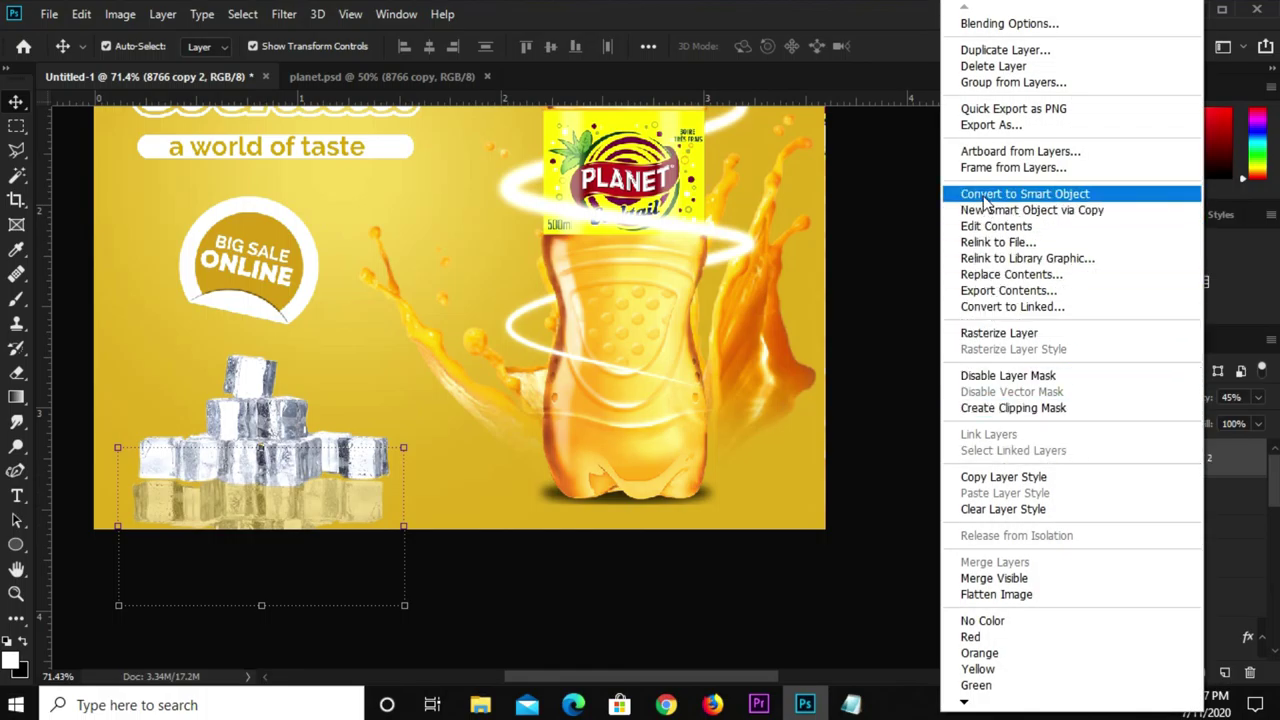
{"action": "left_click", "coordinate": [984, 199]}
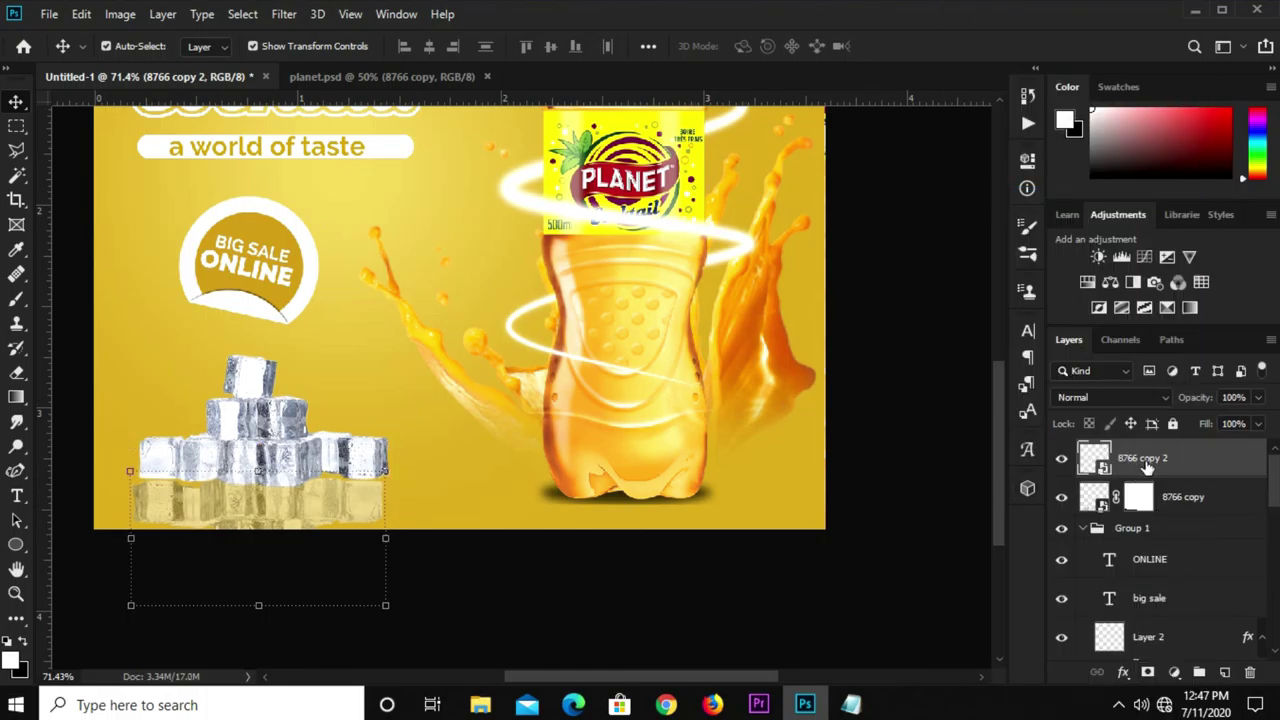
{"action": "left_click", "coordinate": [1147, 672]}
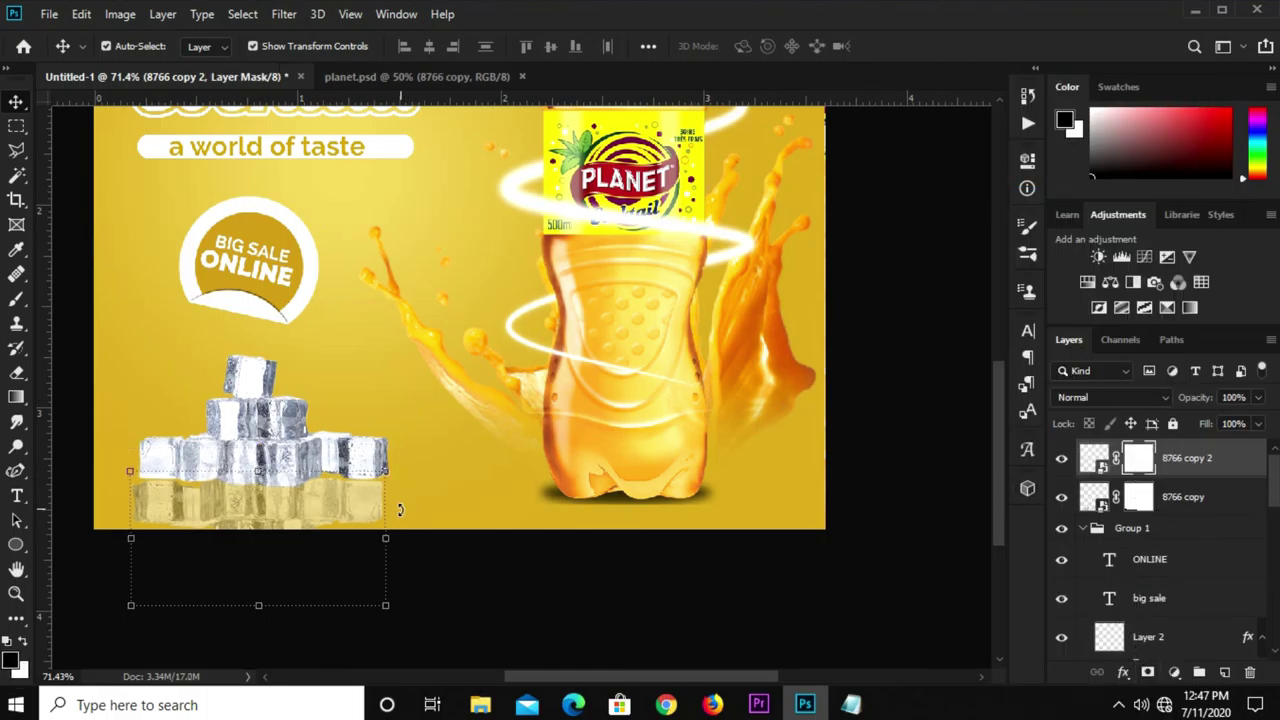
{"action": "scroll", "coordinate": [399, 510], "scroll_direction": "down", "scroll_amount": 1}
{"action": "left_click", "coordinate": [16, 397]}
{"action": "right_click", "coordinate": [16, 397]}
{"action": "left_click", "coordinate": [85, 392]}
{"action": "left_click", "coordinate": [136, 48]}
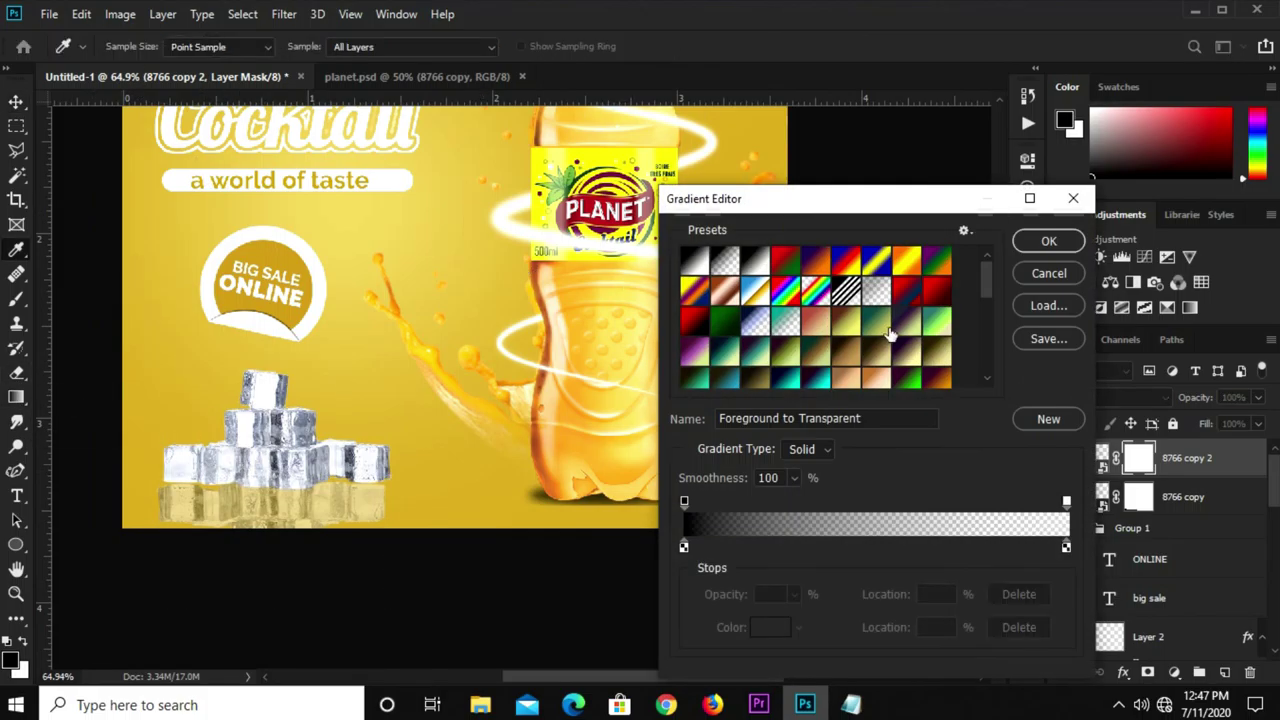
{"action": "left_click_drag", "start_coordinate": [866, 418], "coordinate": [718, 416]}
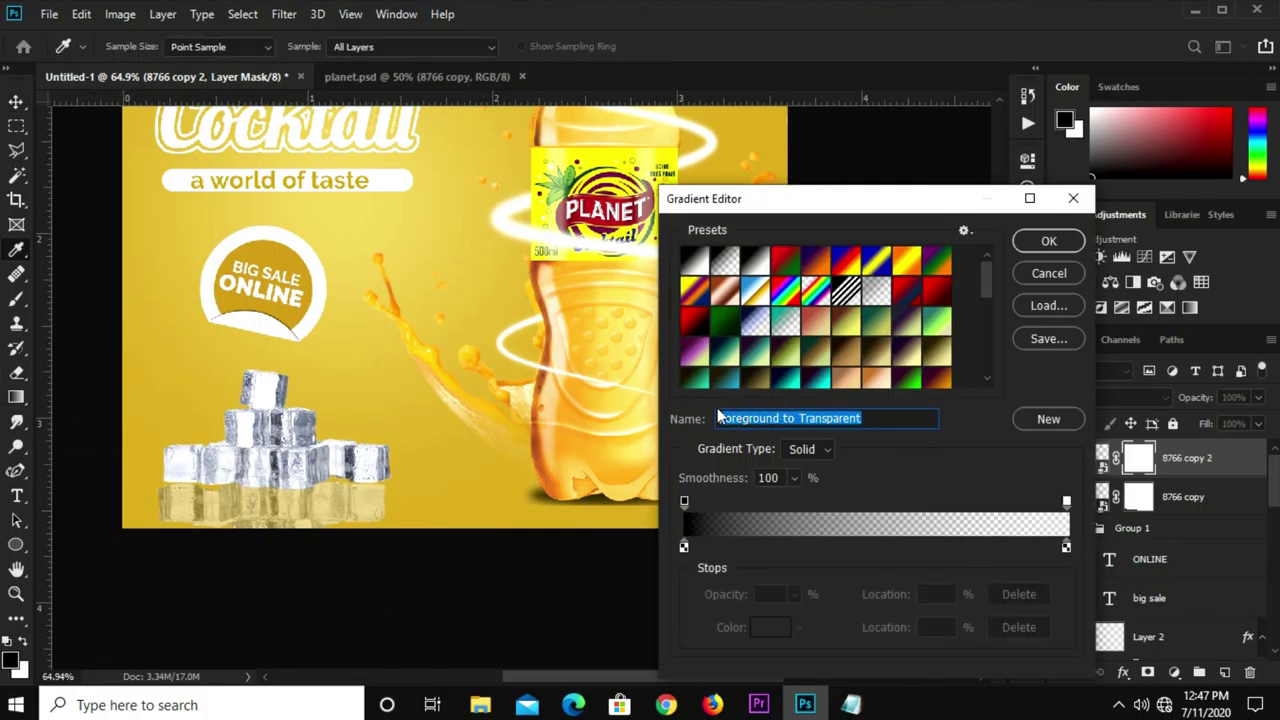
{"action": "left_click", "coordinate": [1046, 243]}
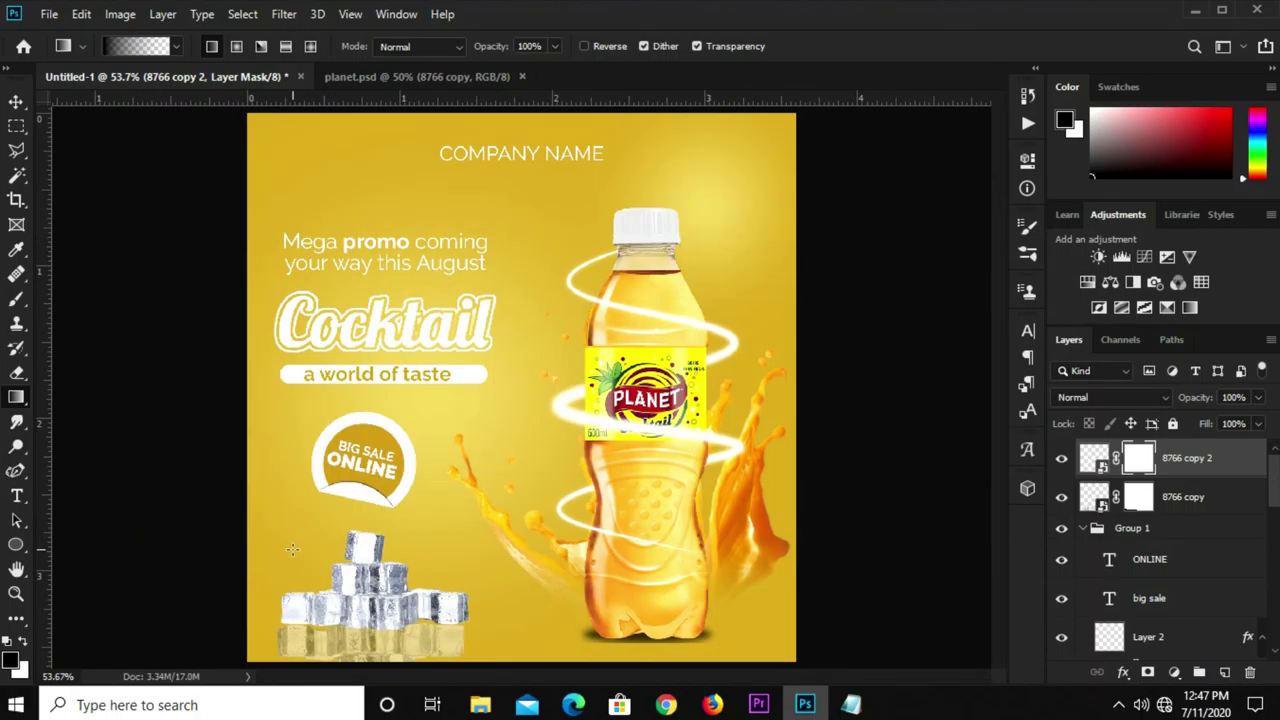
Drag a gentle gradient on the mask so the reflection fades toward the bottom.
{"action": "scroll", "coordinate": [363, 623], "scroll_direction": "up", "scroll_amount": 3}
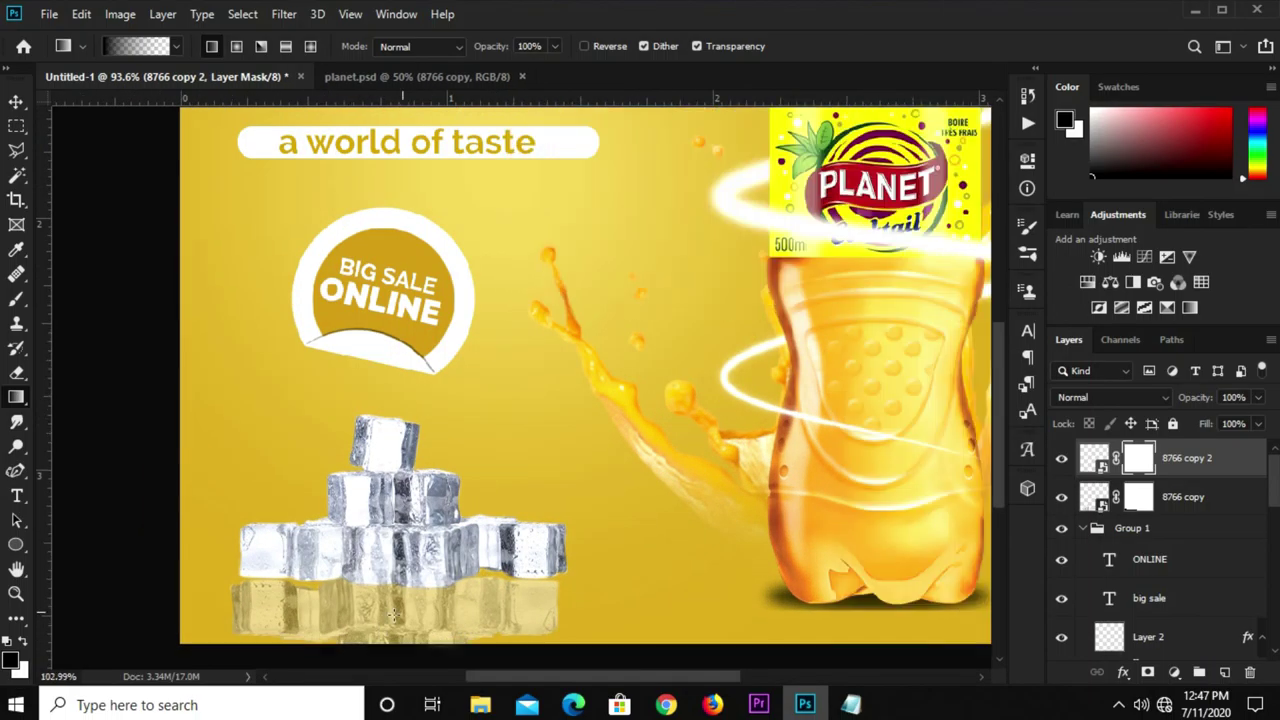
{"action": "left_click_drag", "start_coordinate": [1001, 425], "coordinate": [1001, 476]}
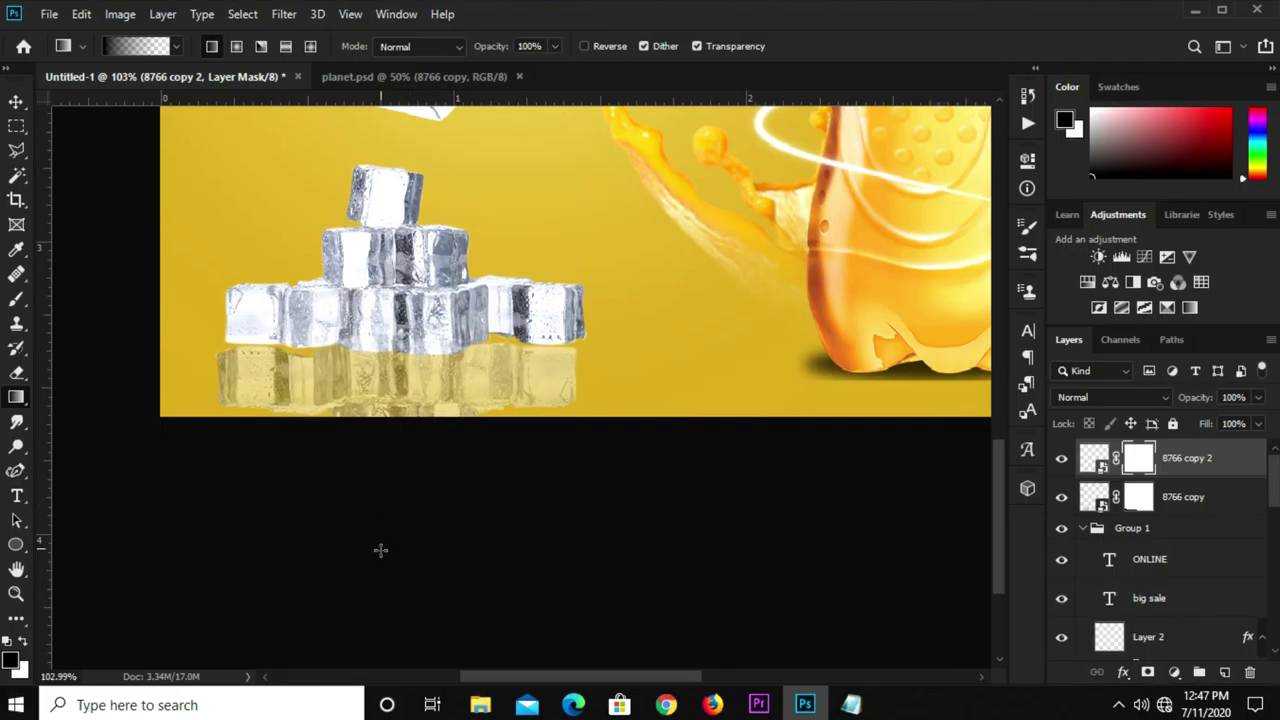
{"action": "left_click_drag", "start_coordinate": [386, 308], "coordinate": [381, 554]}
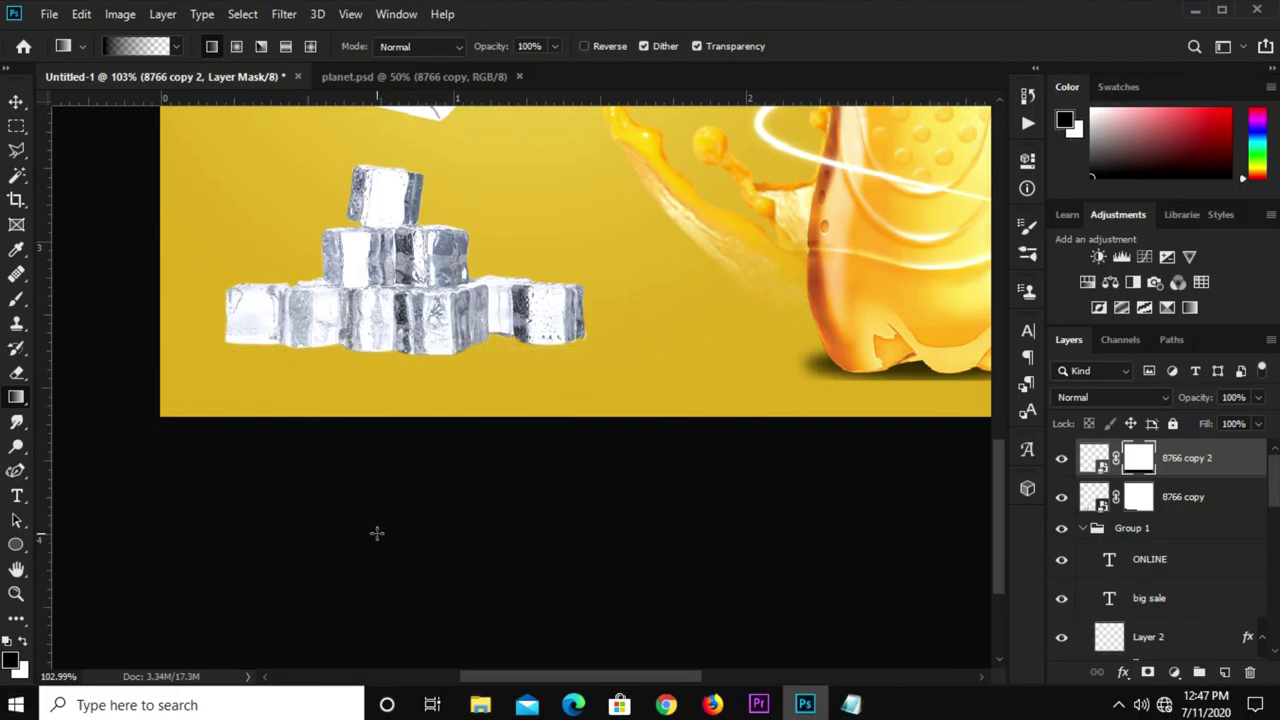
{"action": "key", "text": "ctrl+z"}
{"action": "left_click_drag", "start_coordinate": [371, 374], "coordinate": [373, 485]}
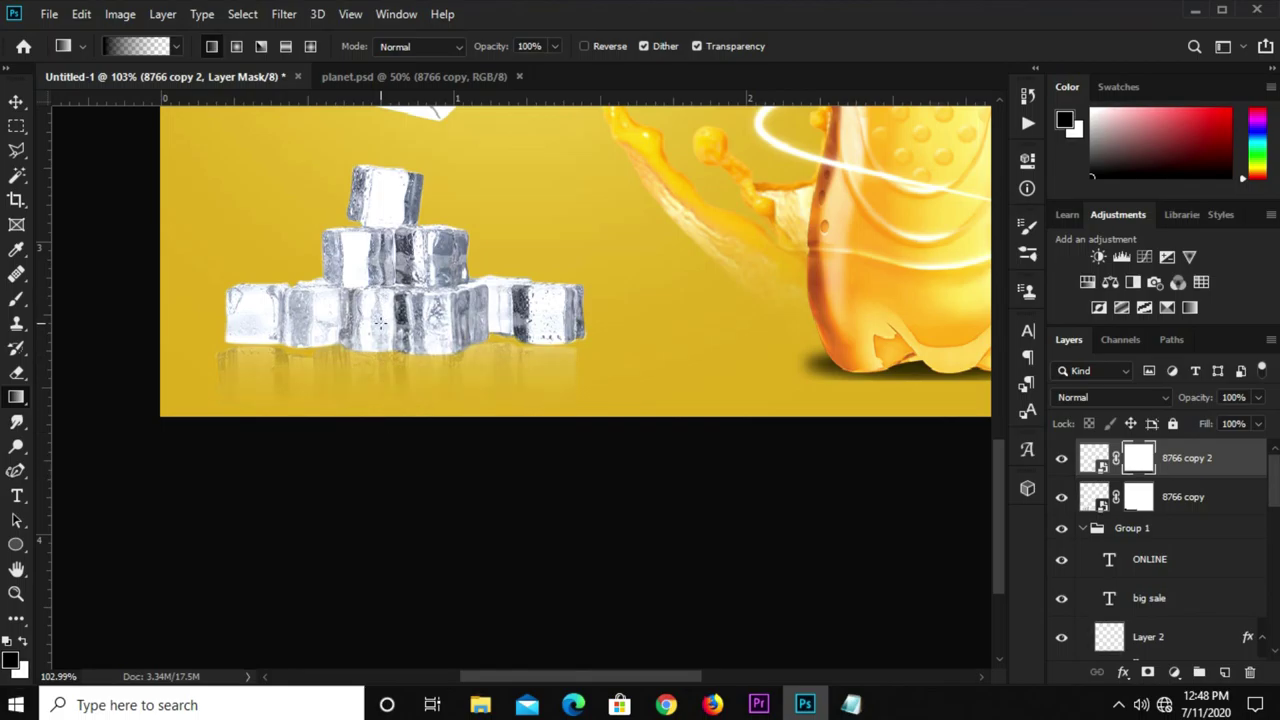
{"action": "key", "text": "v"}
{"action": "key", "text": "ctrl+0"}
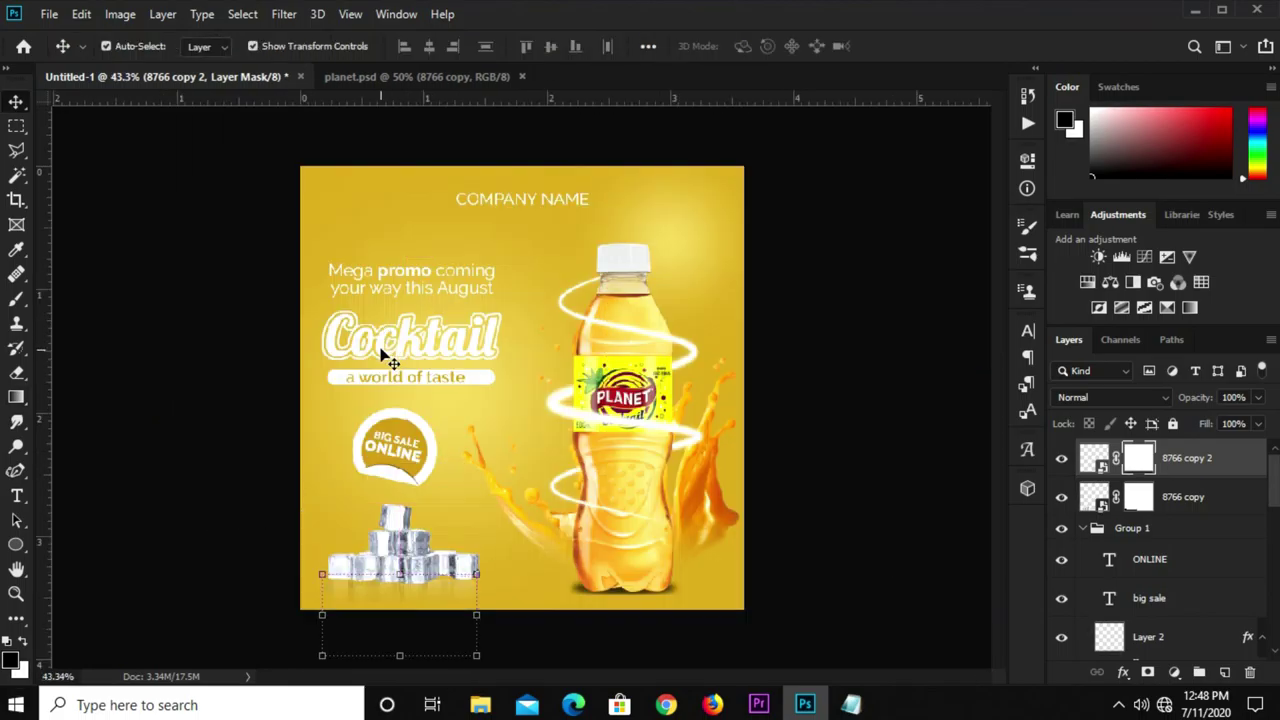
Select 8766 copy 2 and 8766 copy together and scale them up to about 106%.
{"action": "left_click", "coordinate": [283, 409]}
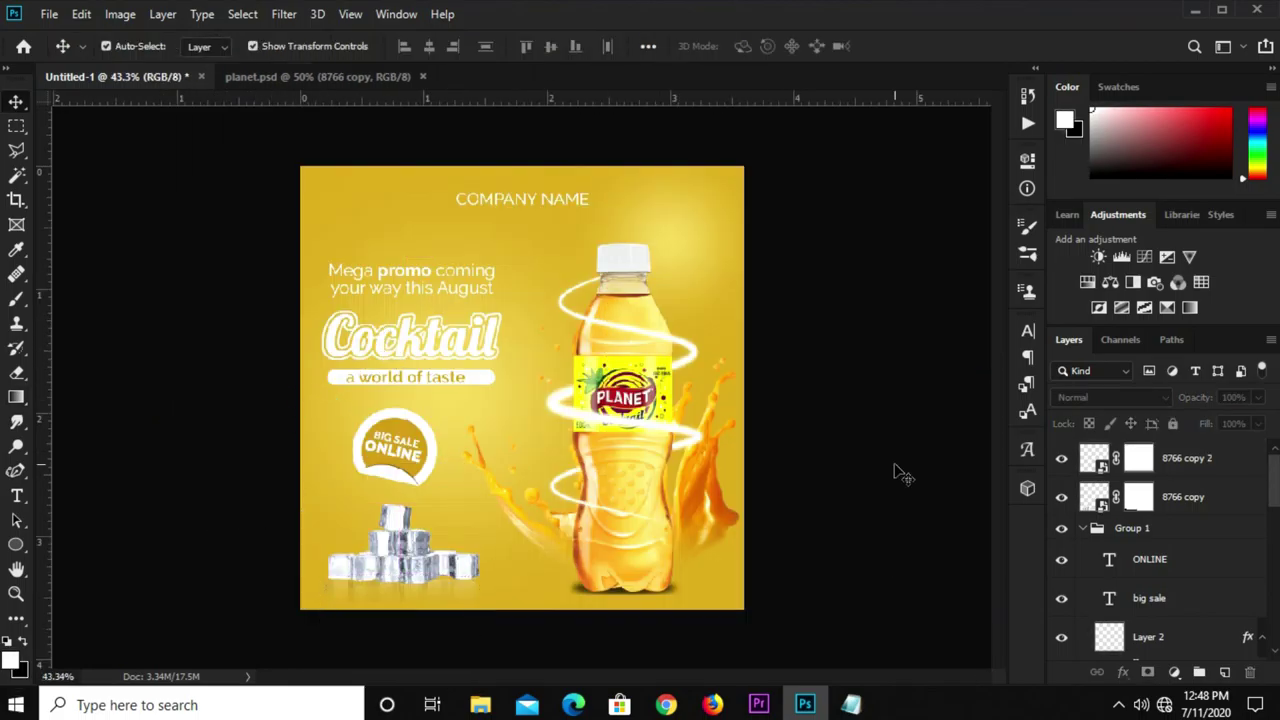
{"action": "left_click", "coordinate": [1190, 463]}
{"action": "left_click", "coordinate": [1179, 500], "text": "shift"}
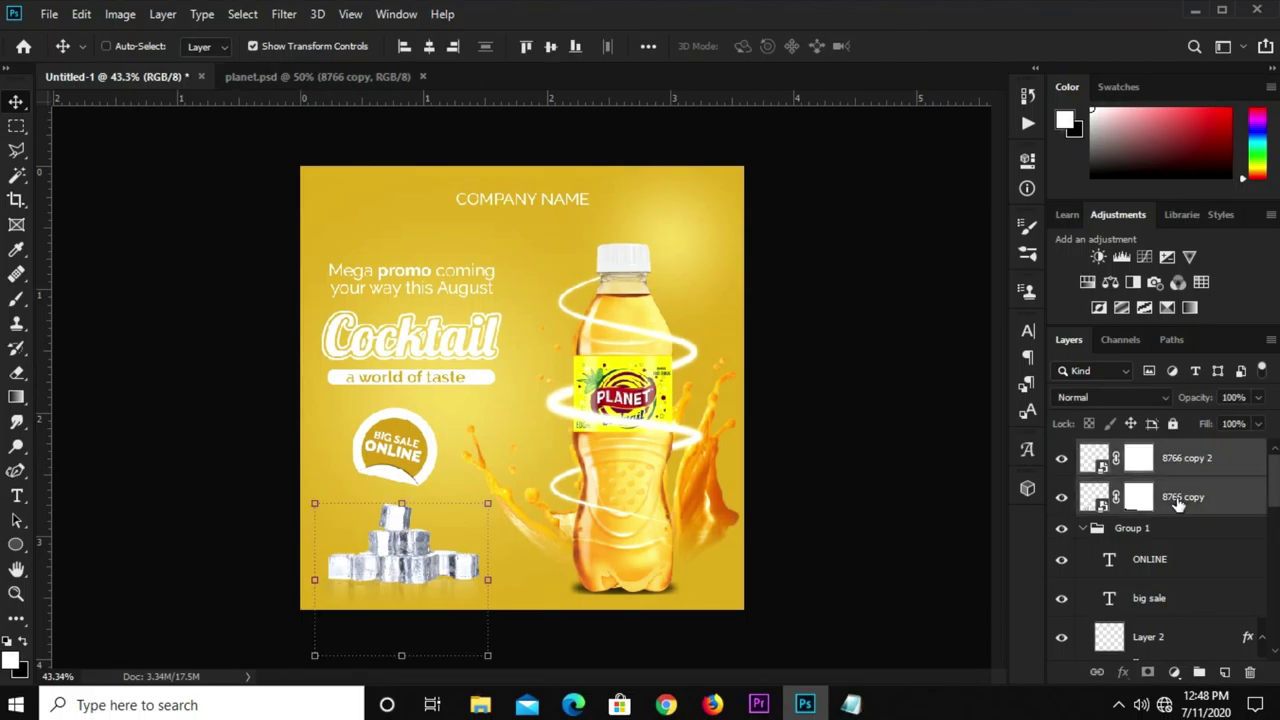
{"action": "key", "text": "ctrl+t"}
{"action": "mouse_move", "coordinate": [400, 504]}
{"action": "left_mouse_down"}
{"action": "mouse_move", "coordinate": [399, 541]}
{"action": "mouse_move", "coordinate": [405, 497]}
{"action": "left_mouse_up"}
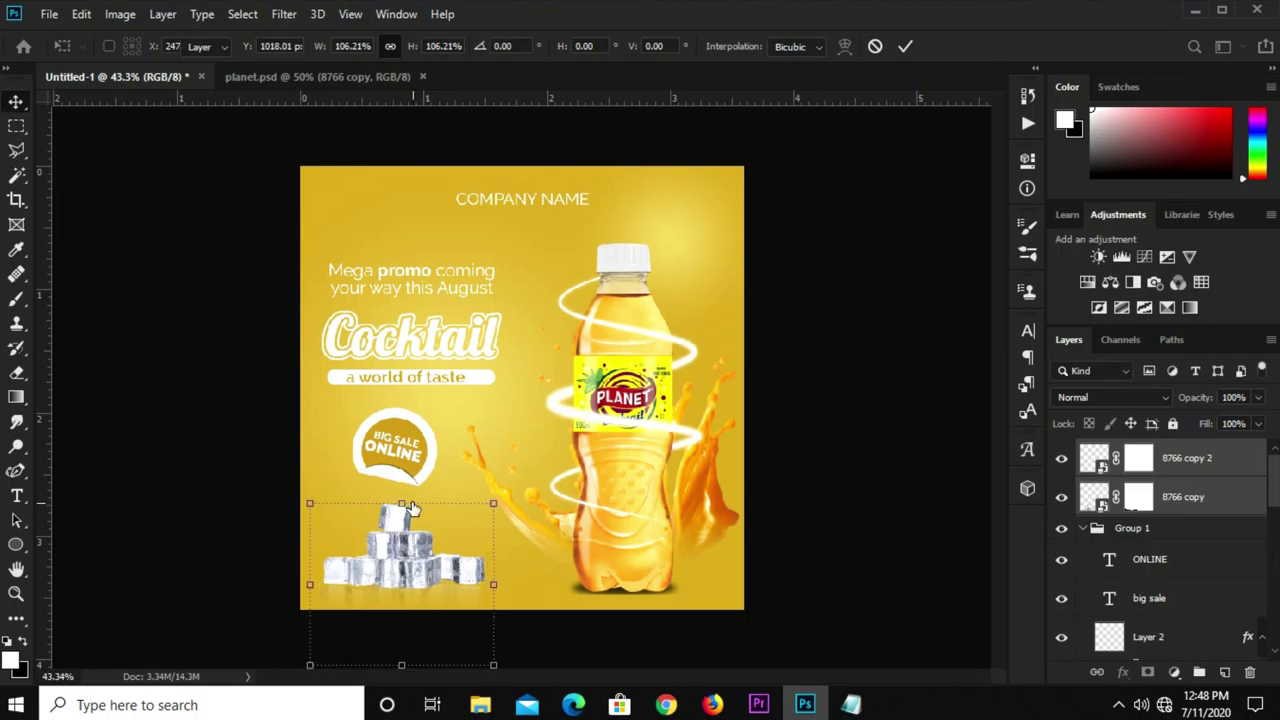
{"action": "key", "text": "Return"}
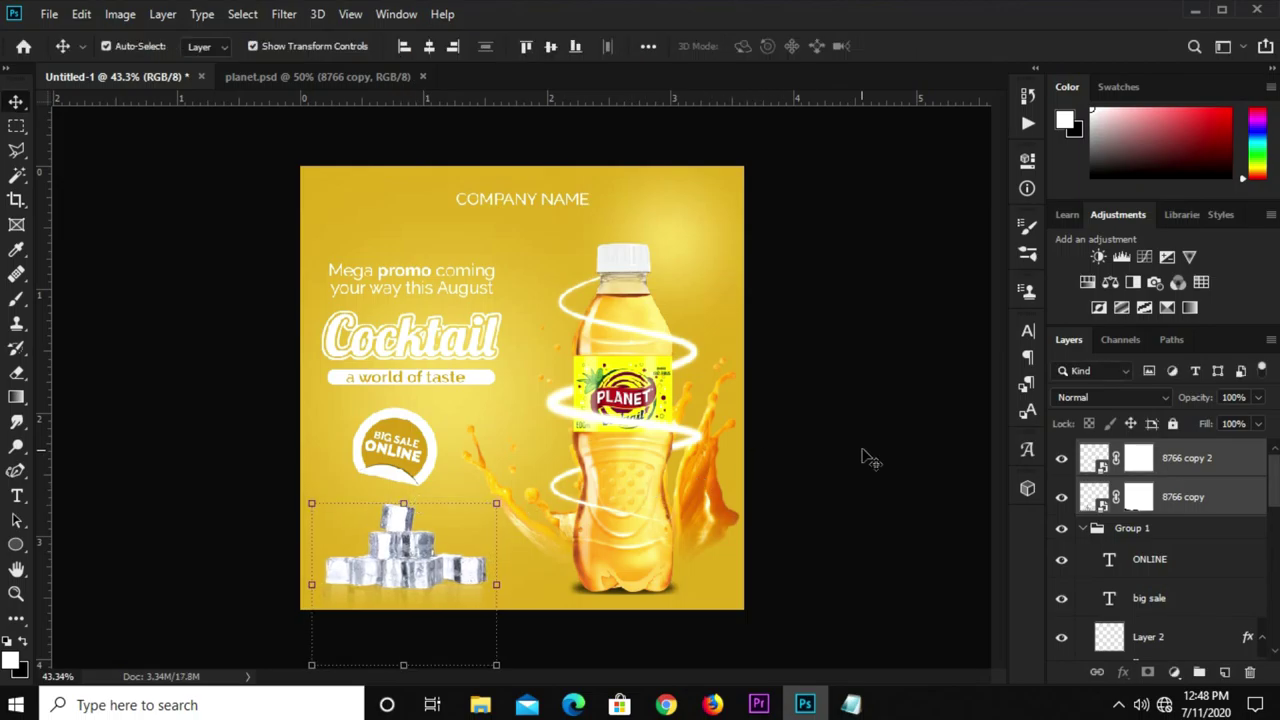
Drag the kisspng droplets layer from planet.psd onto the Untitled-1 poster's left side.
{"action": "left_click", "coordinate": [850, 458]}
{"action": "left_click", "coordinate": [335, 80]}
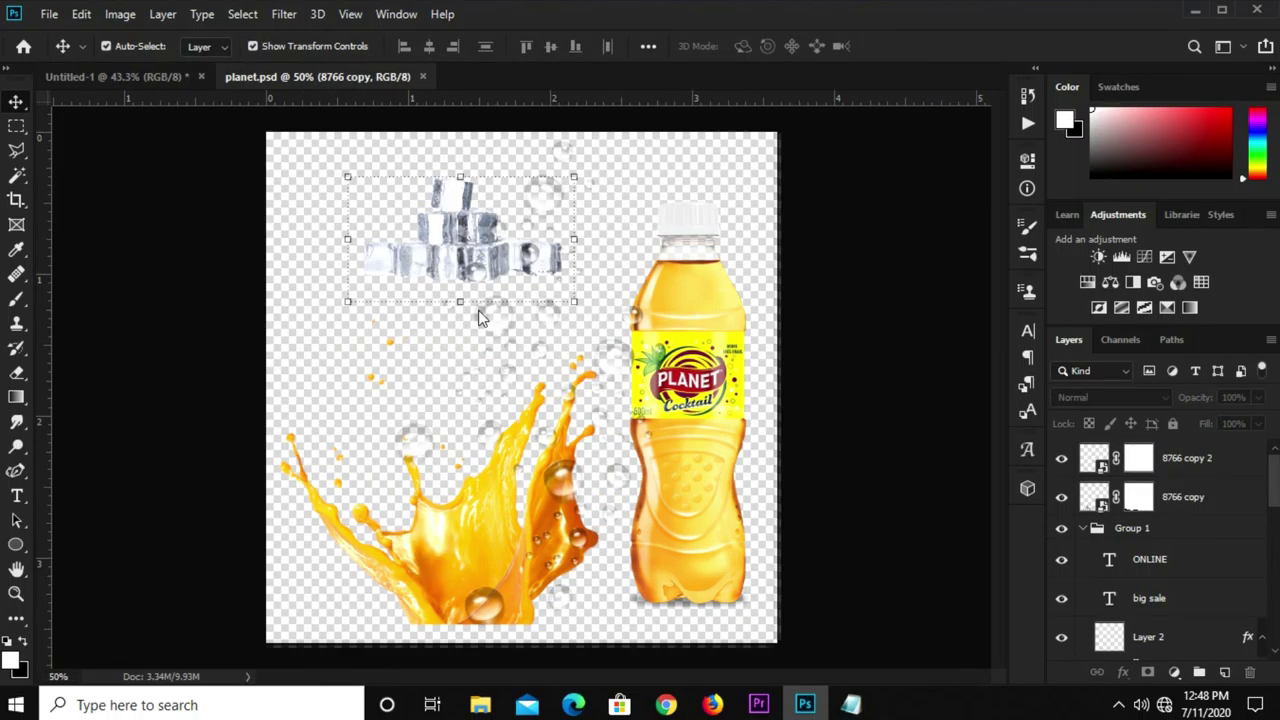
{"action": "left_click", "coordinate": [418, 448]}
{"action": "mouse_move", "coordinate": [423, 449]}
{"action": "left_mouse_down"}
{"action": "mouse_move", "coordinate": [274, 263]}
{"action": "mouse_move", "coordinate": [66, 84]}
{"action": "mouse_move", "coordinate": [460, 440]}
{"action": "left_mouse_up"}
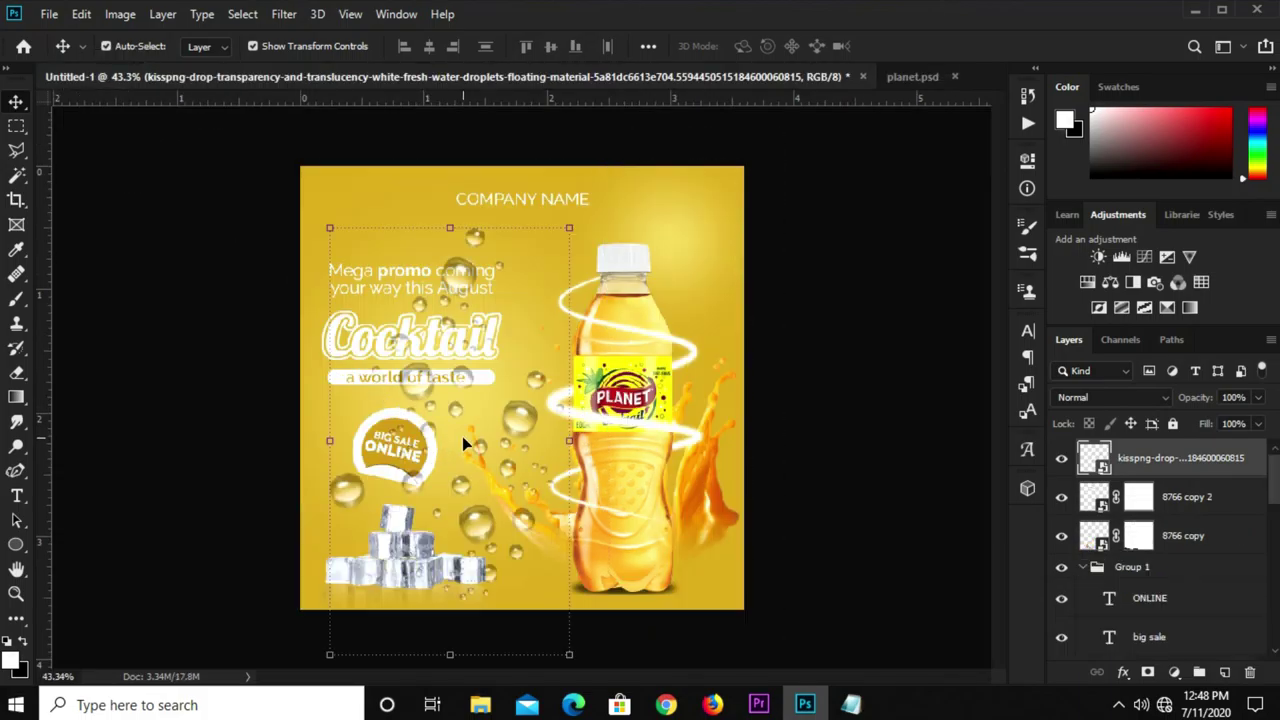
{"action": "scroll", "coordinate": [507, 437], "scroll_direction": "up", "scroll_amount": 2}
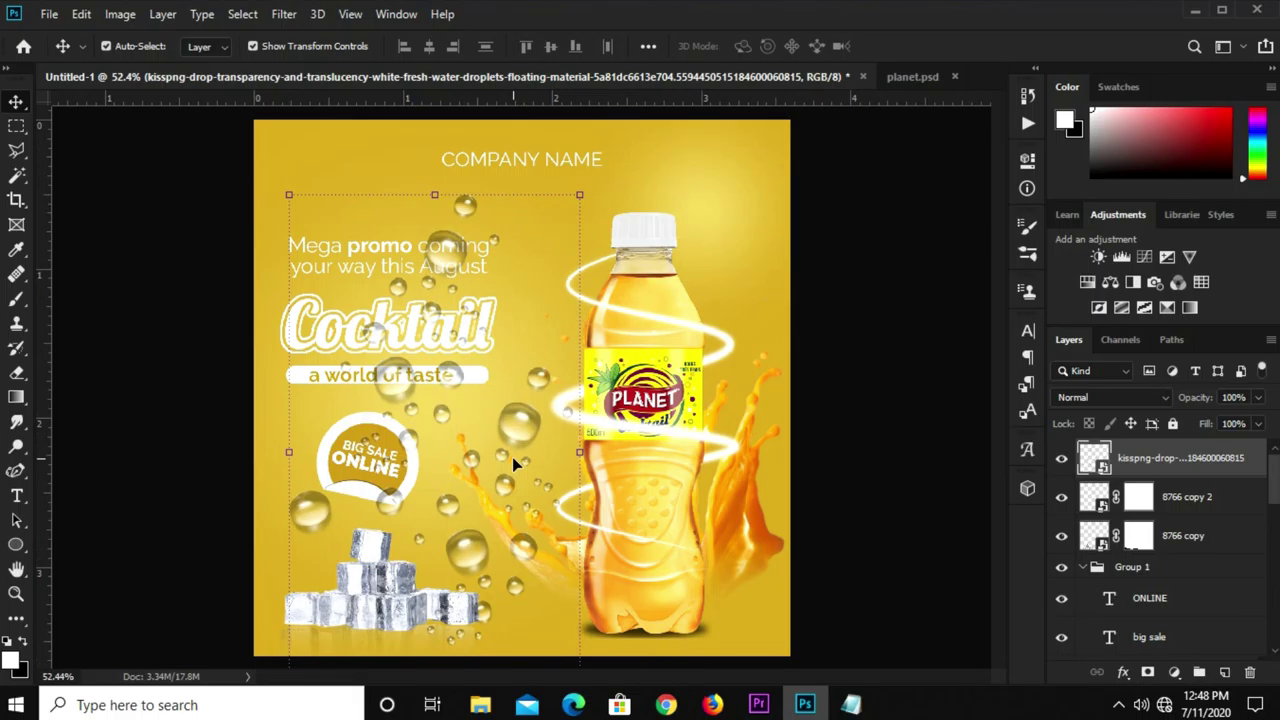
Copy a small droplet cluster beside the juice splash to Layer 4 and hide the kisspng droplets layer.
{"action": "right_click", "coordinate": [27, 153]}
{"action": "left_click", "coordinate": [95, 169]}
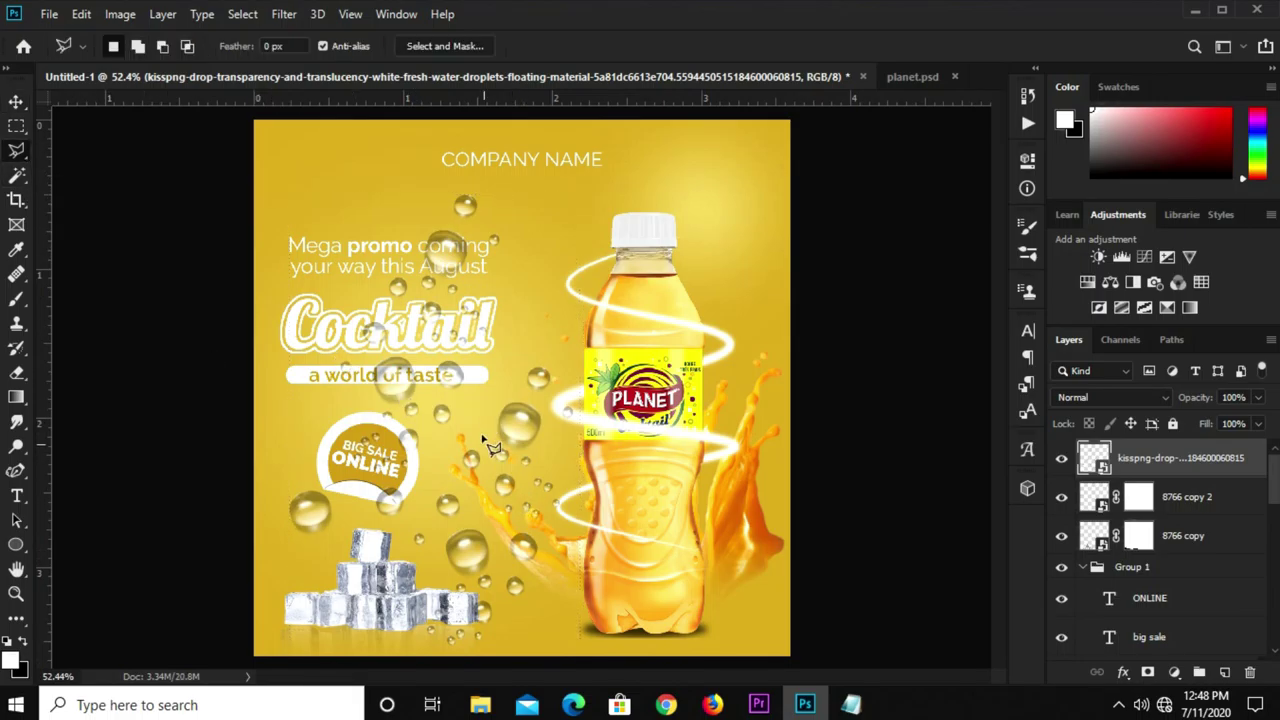
{"action": "scroll", "coordinate": [505, 500], "scroll_direction": "up", "scroll_amount": 2}
{"action": "scroll", "coordinate": [520, 530], "scroll_direction": "up", "scroll_amount": 2}
{"action": "left_click", "coordinate": [481, 478]}
{"action": "left_click", "coordinate": [477, 528]}
{"action": "left_click", "coordinate": [551, 541]}
{"action": "left_click", "coordinate": [613, 508]}
{"action": "left_click", "coordinate": [603, 448]}
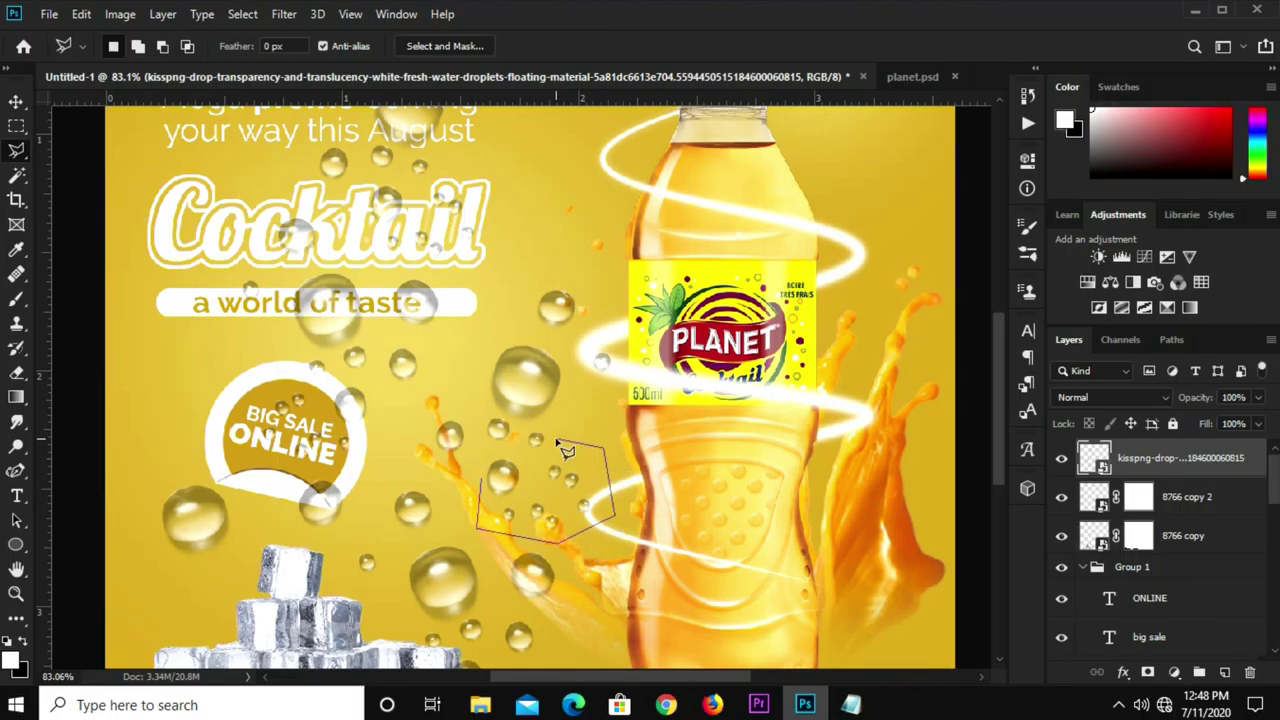
{"action": "left_click", "coordinate": [482, 476]}
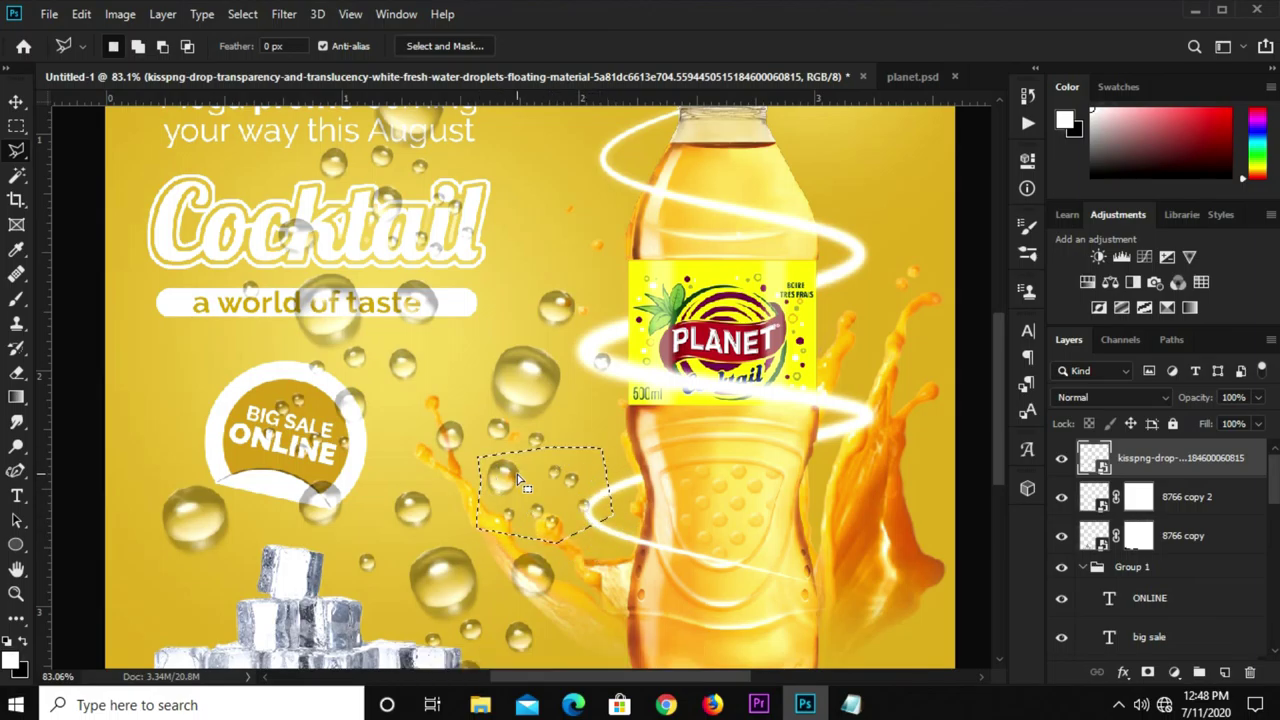
{"action": "key", "text": "ctrl+j"}
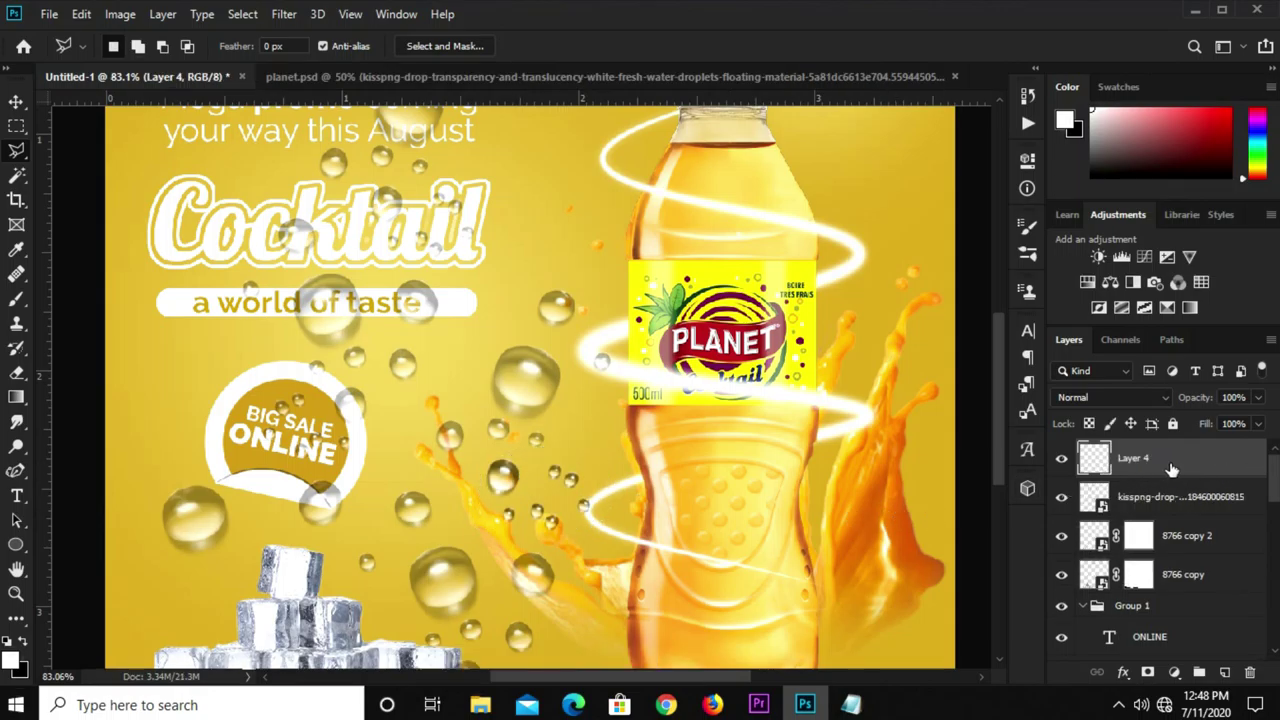
{"action": "left_click", "coordinate": [1061, 497]}
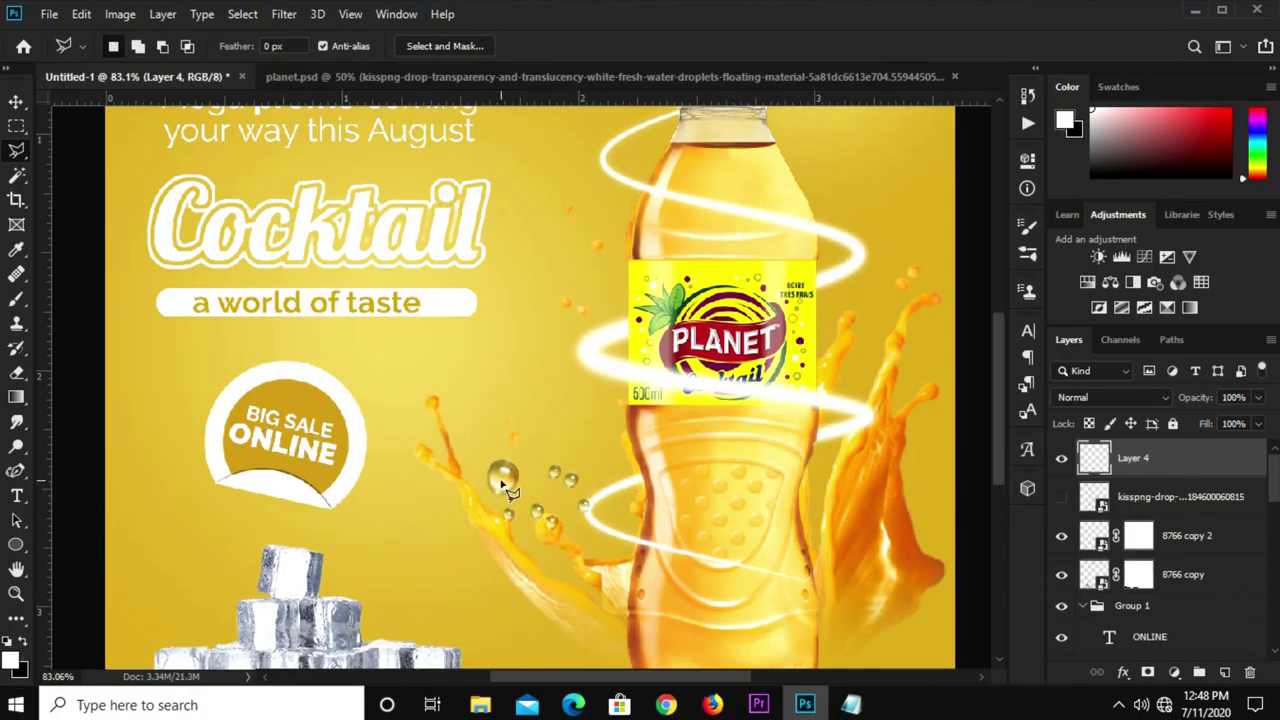
Move the droplet cluster onto the left ice cube and shrink it to about 72%.
{"action": "key", "text": "v"}
{"action": "left_click_drag", "start_coordinate": [518, 489], "coordinate": [272, 585]}
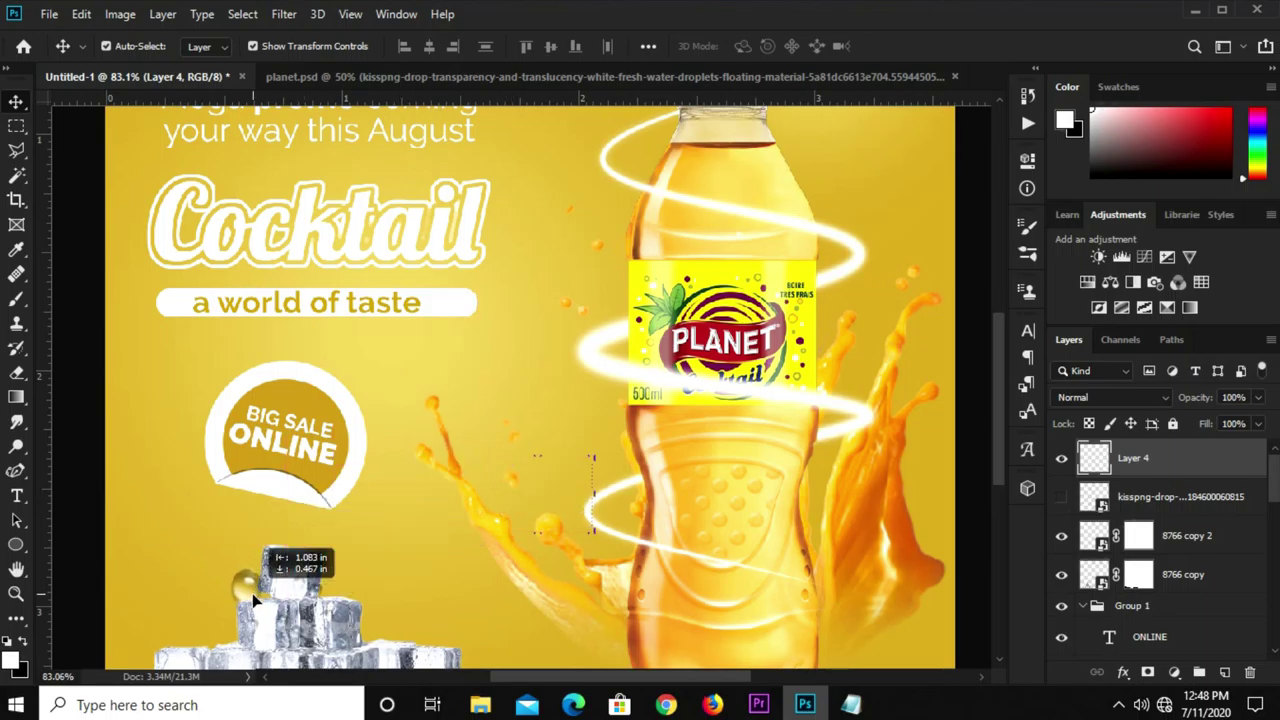
{"action": "scroll", "coordinate": [322, 510], "scroll_direction": "down", "scroll_amount": 2}
{"action": "scroll", "coordinate": [295, 586], "scroll_direction": "up", "scroll_amount": 2}
{"action": "left_click_drag", "start_coordinate": [343, 554], "coordinate": [335, 595]}
{"action": "key", "text": "ctrl+t"}
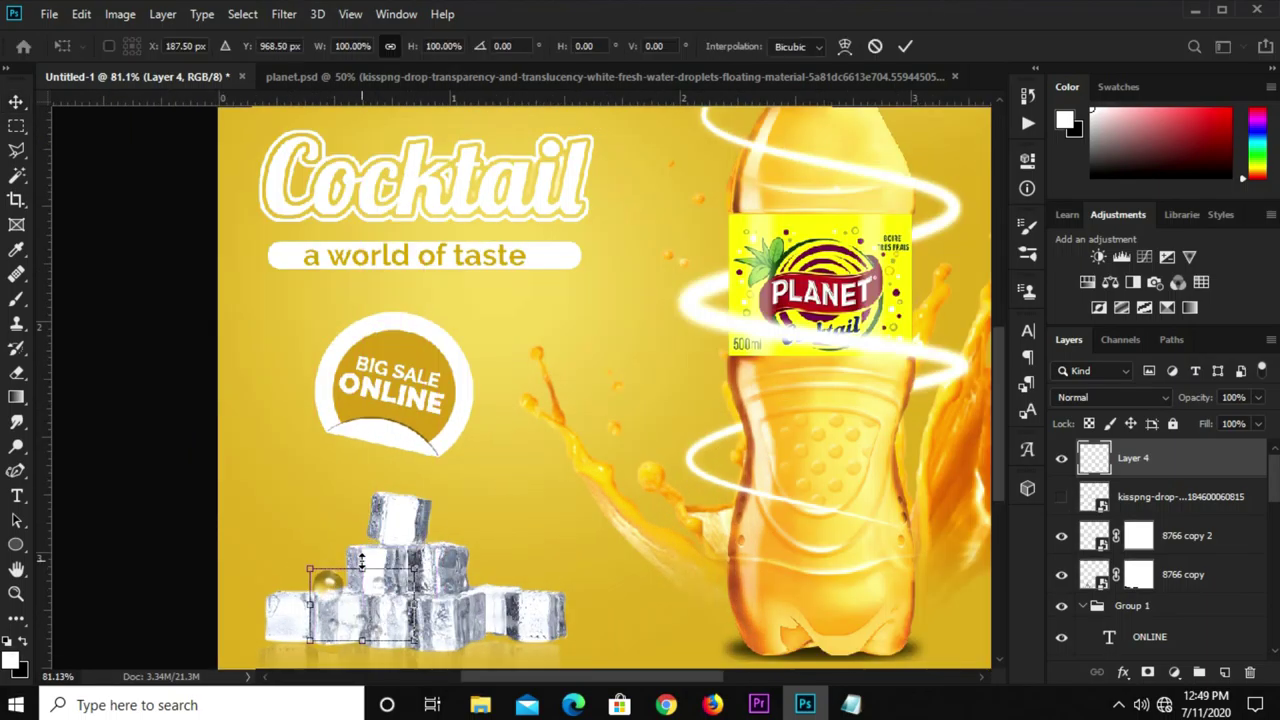
{"action": "mouse_move", "coordinate": [362, 563]}
{"action": "left_mouse_down"}
{"action": "mouse_move", "coordinate": [357, 597]}
{"action": "mouse_move", "coordinate": [311, 607]}
{"action": "left_mouse_up"}
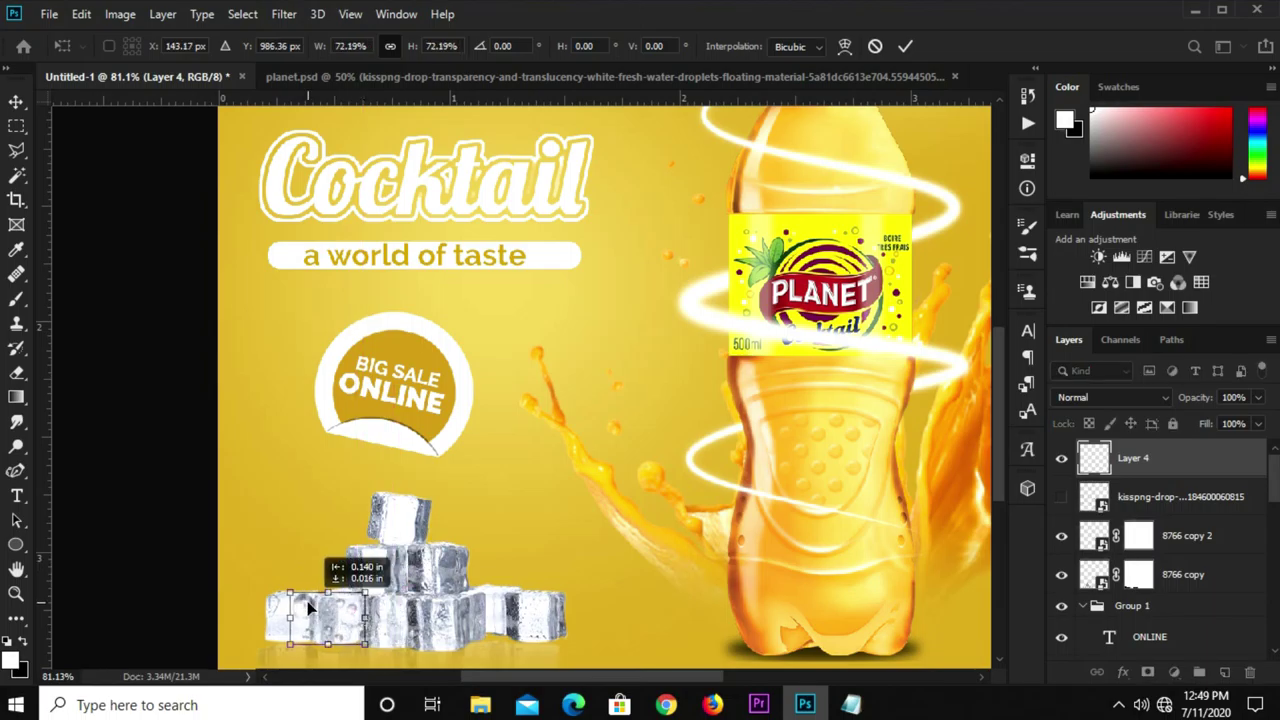
{"action": "key", "text": "Return"}
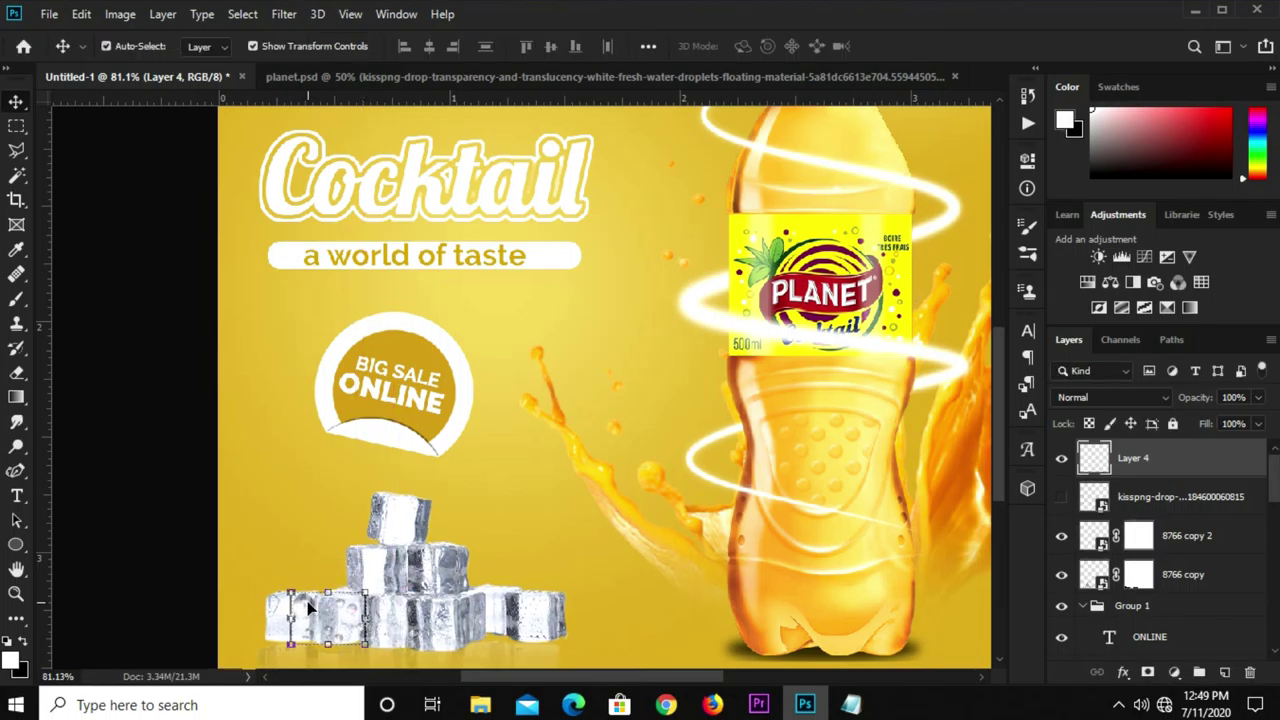
Place a slightly smaller duplicate of the droplets on the middle ice cube.
{"action": "key", "text": "ctrl+j"}
{"action": "left_click_drag", "start_coordinate": [302, 612], "coordinate": [418, 598]}
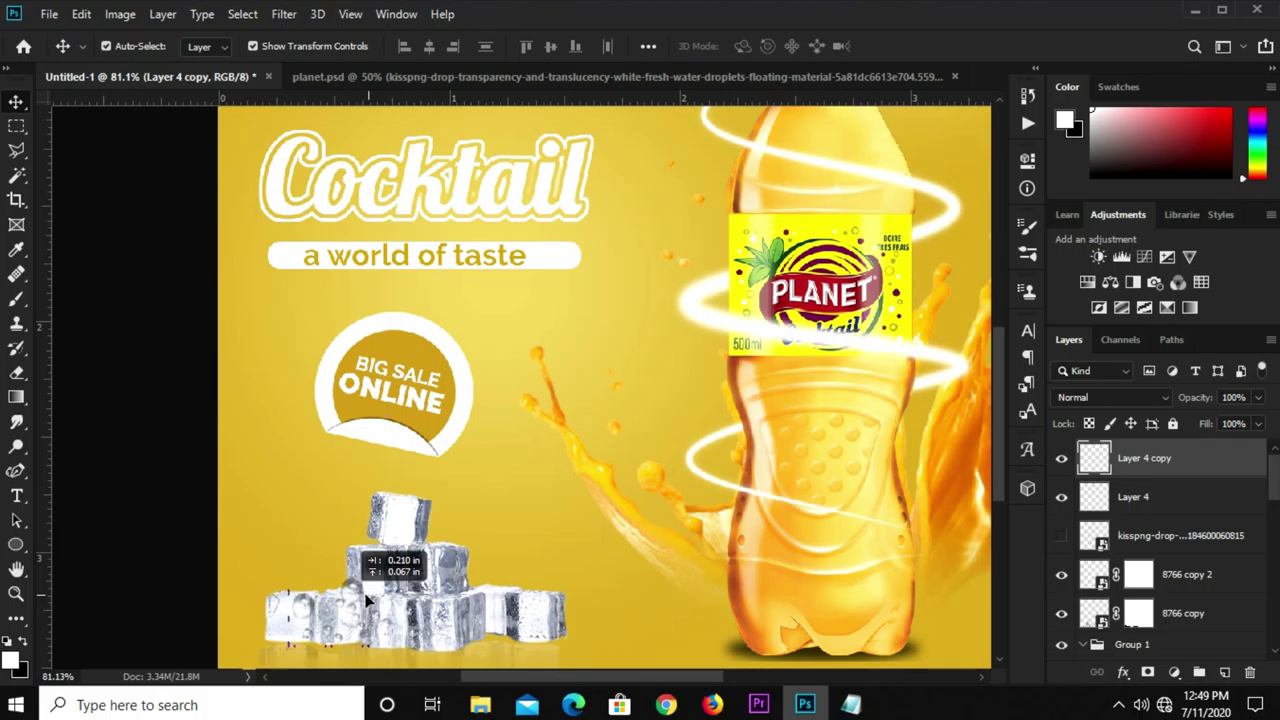
{"action": "scroll", "coordinate": [418, 598], "scroll_direction": "up", "scroll_amount": 1}
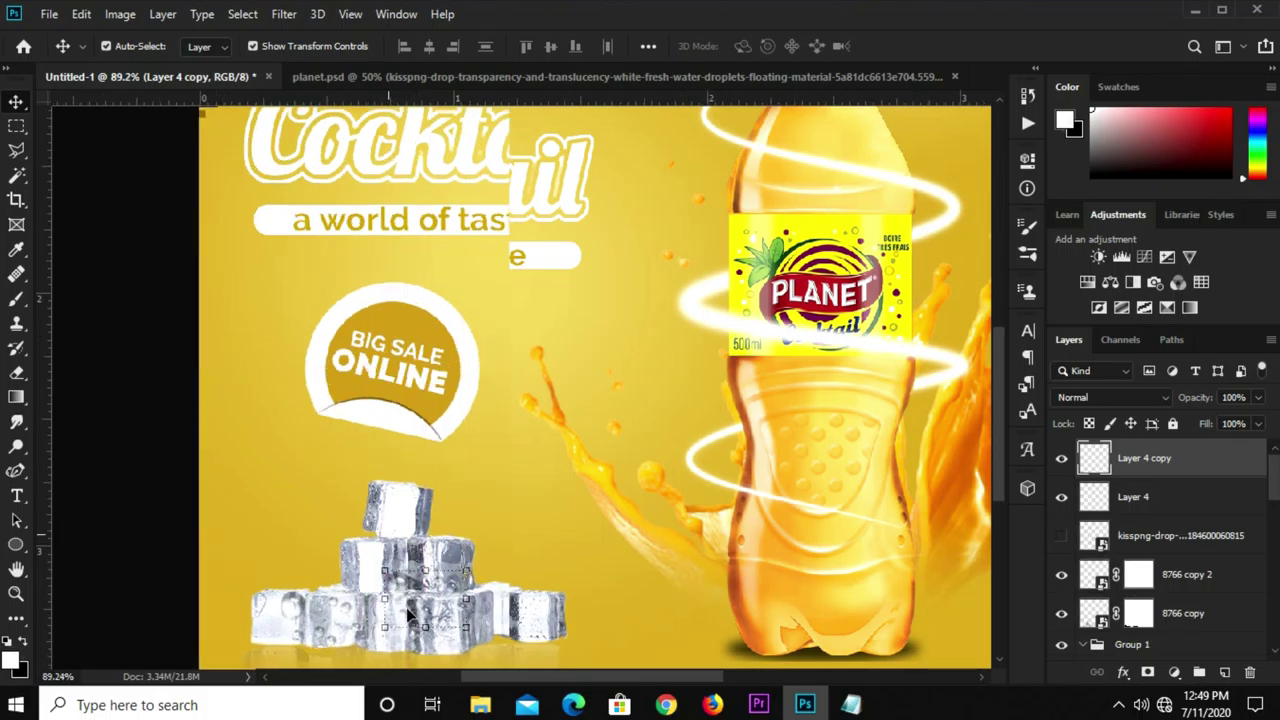
{"action": "key", "text": "ctrl+t"}
{"action": "mouse_move", "coordinate": [424, 566]}
{"action": "left_mouse_down"}
{"action": "mouse_move", "coordinate": [424, 588]}
{"action": "mouse_move", "coordinate": [378, 558]}
{"action": "left_mouse_up"}
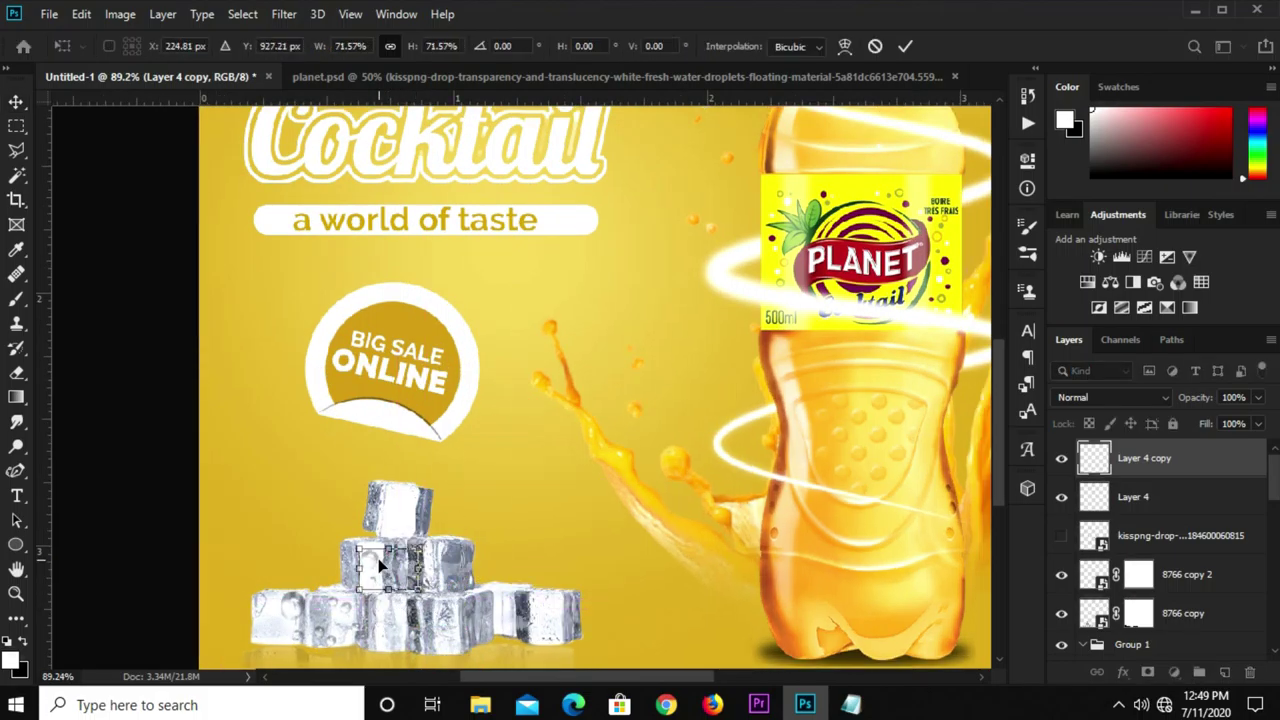
{"action": "key", "text": "Return"}
Duplicate the original droplets onto the right-hand ice cubes.
{"action": "left_click", "coordinate": [297, 617], "text": "ctrl"}
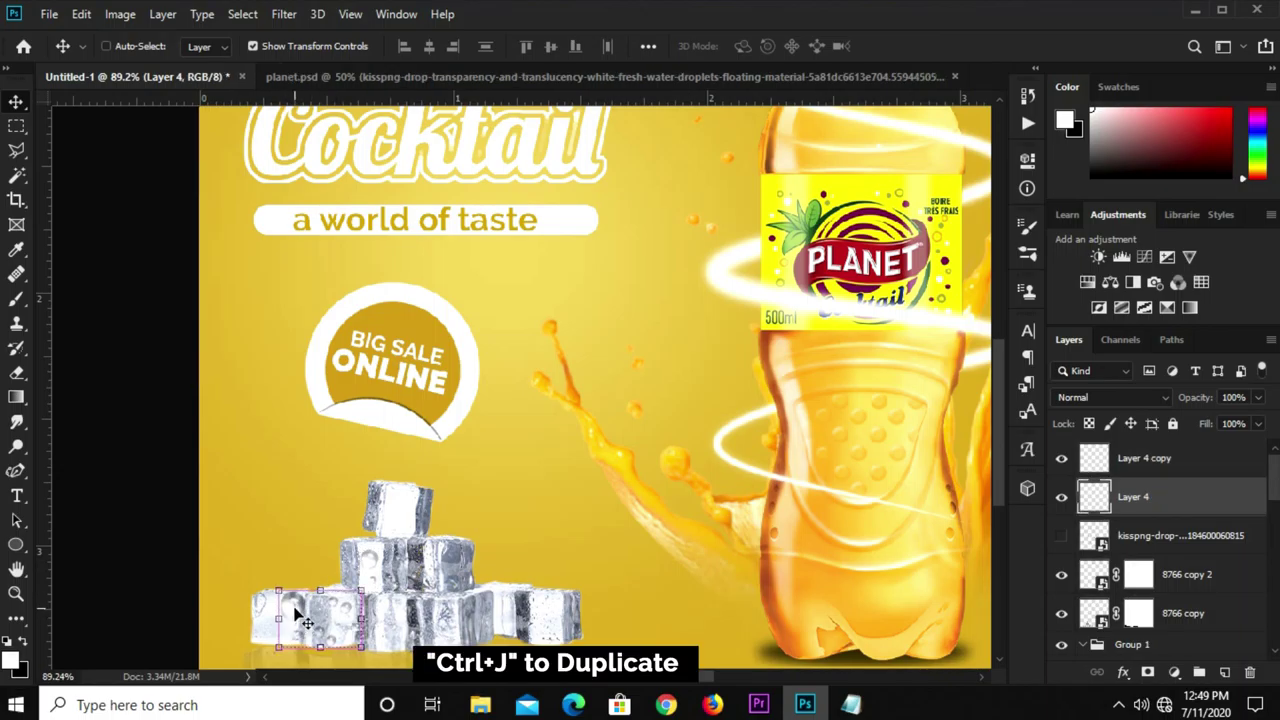
{"action": "key", "text": "ctrl+j"}
{"action": "mouse_move", "coordinate": [297, 617]}
{"action": "left_mouse_down"}
{"action": "mouse_move", "coordinate": [452, 607]}
{"action": "mouse_move", "coordinate": [422, 602]}
{"action": "left_mouse_up"}
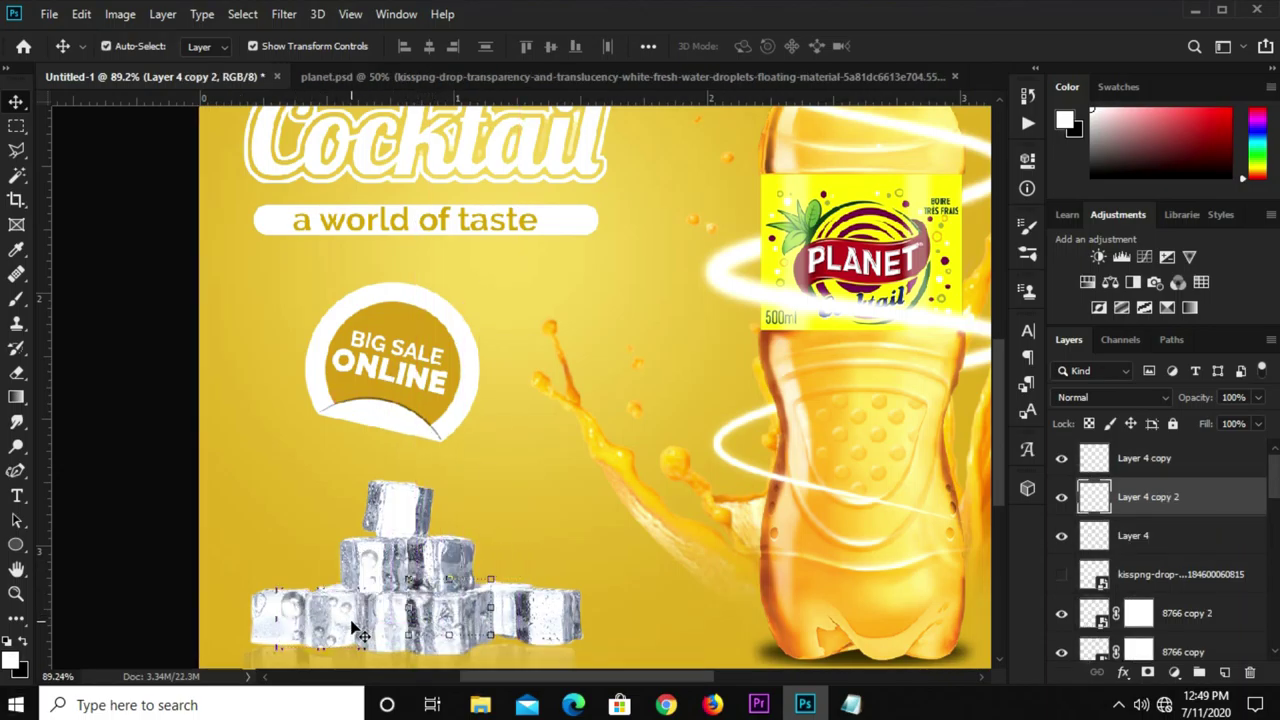
Add a third droplet copy on the left cube, scaled to about 61.5%.
{"action": "left_click", "coordinate": [305, 618], "text": "ctrl"}
{"action": "key", "text": "ctrl+j"}
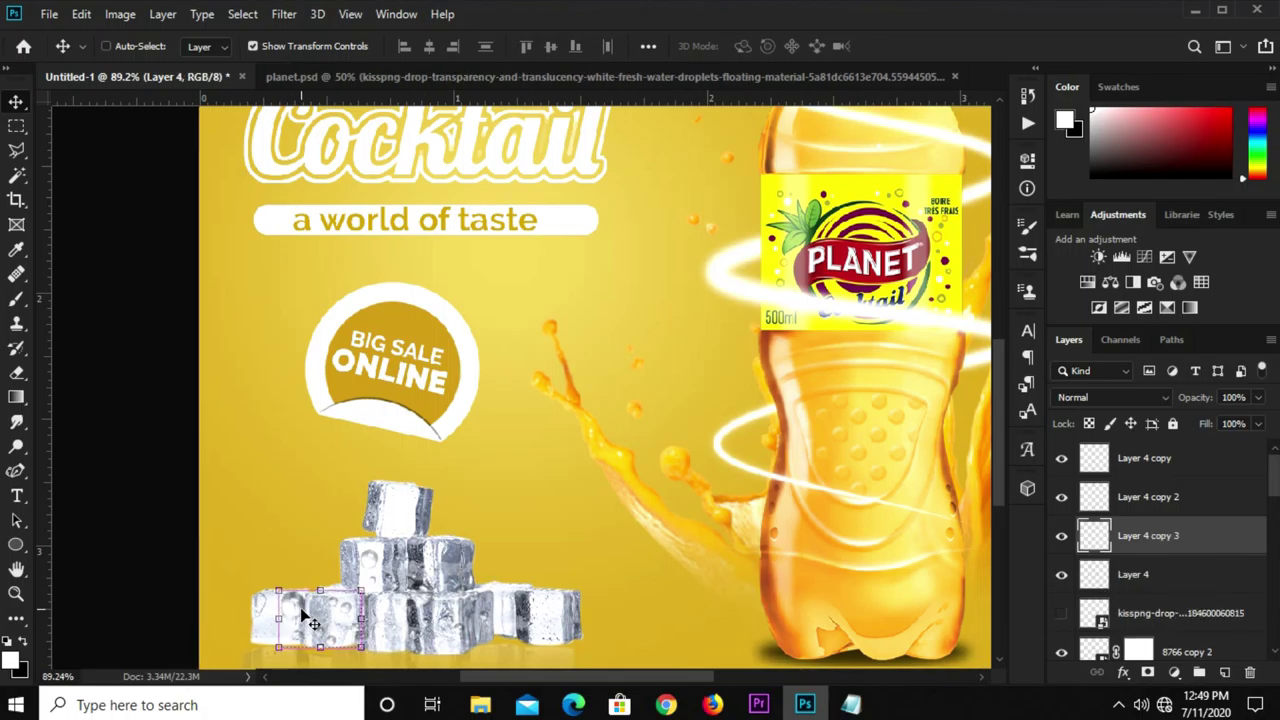
{"action": "mouse_move", "coordinate": [304, 614]}
{"action": "left_mouse_down"}
{"action": "mouse_move", "coordinate": [380, 603]}
{"action": "mouse_move", "coordinate": [277, 617]}
{"action": "left_mouse_up"}
{"action": "left_click", "coordinate": [296, 606]}
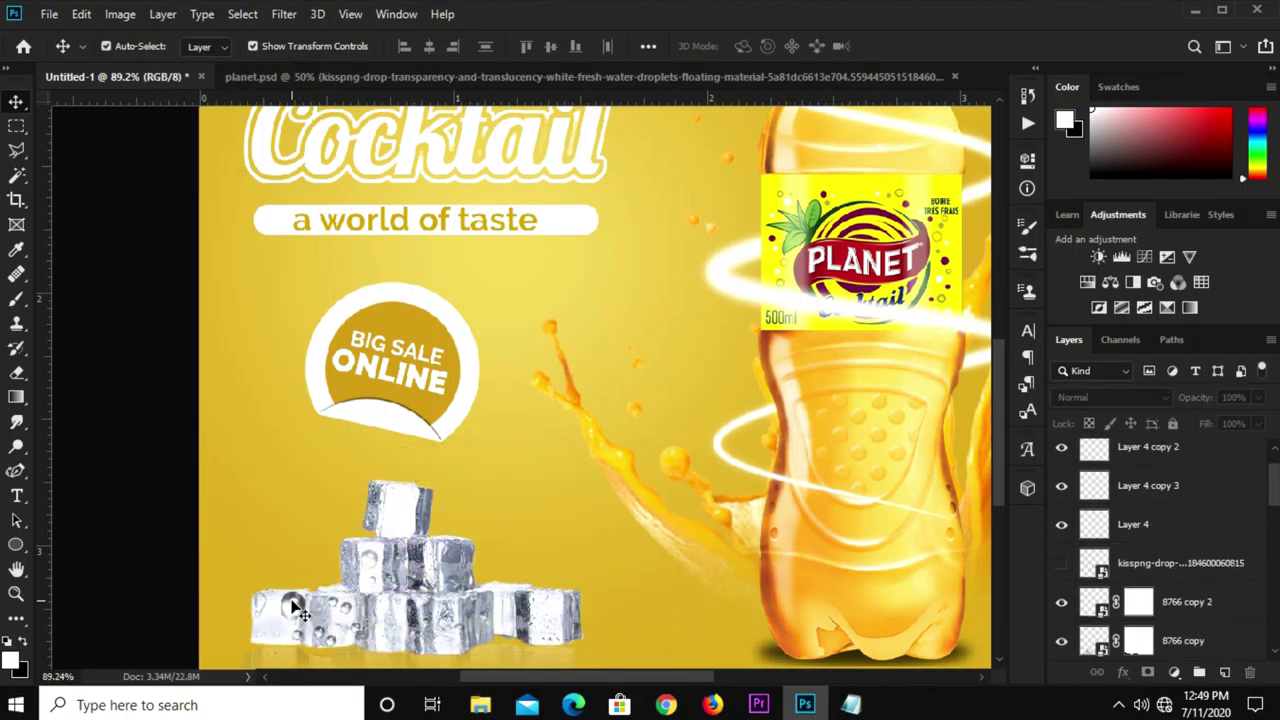
{"action": "key", "text": "ctrl+t"}
{"action": "mouse_move", "coordinate": [318, 591]}
{"action": "left_mouse_down"}
{"action": "mouse_move", "coordinate": [320, 611]}
{"action": "mouse_move", "coordinate": [519, 606]}
{"action": "left_mouse_up"}
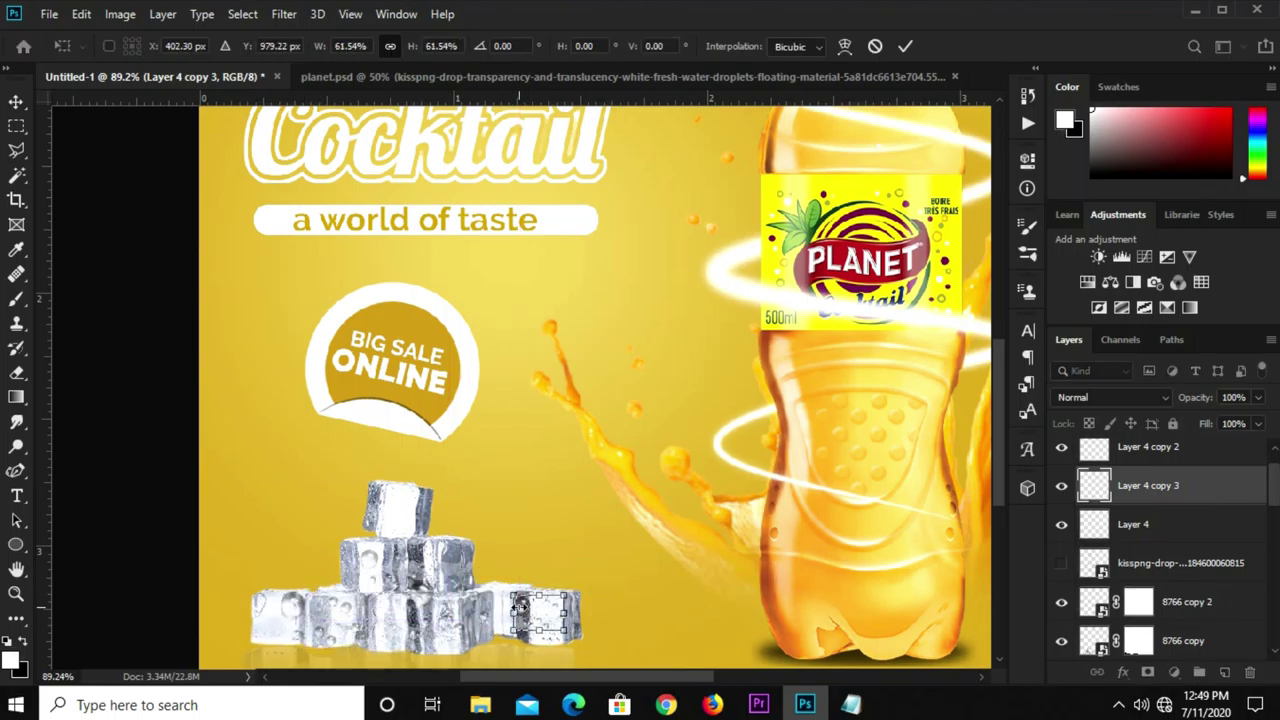
{"action": "key", "text": "Return"}
Select Layer 4 and its copies, leaving out the 8766 copy and kisspng-drop layers.
{"action": "key", "text": "ctrl+0"}
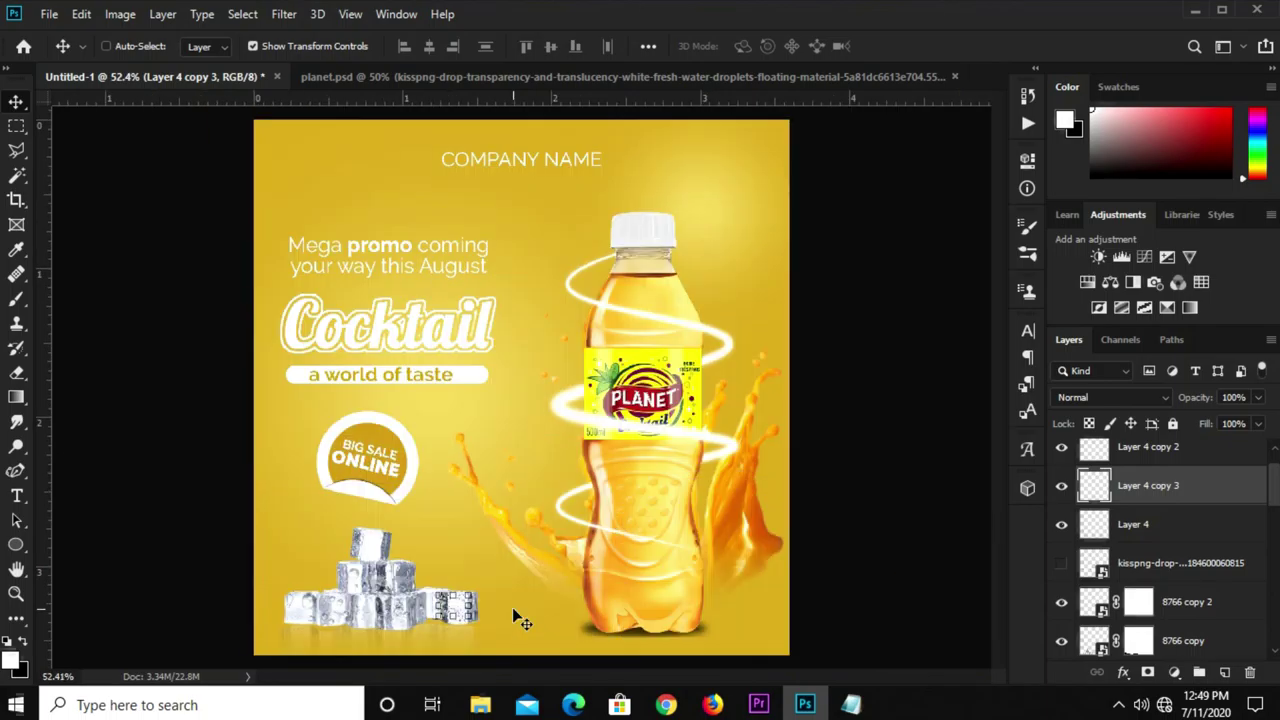
{"action": "left_click", "coordinate": [212, 491]}
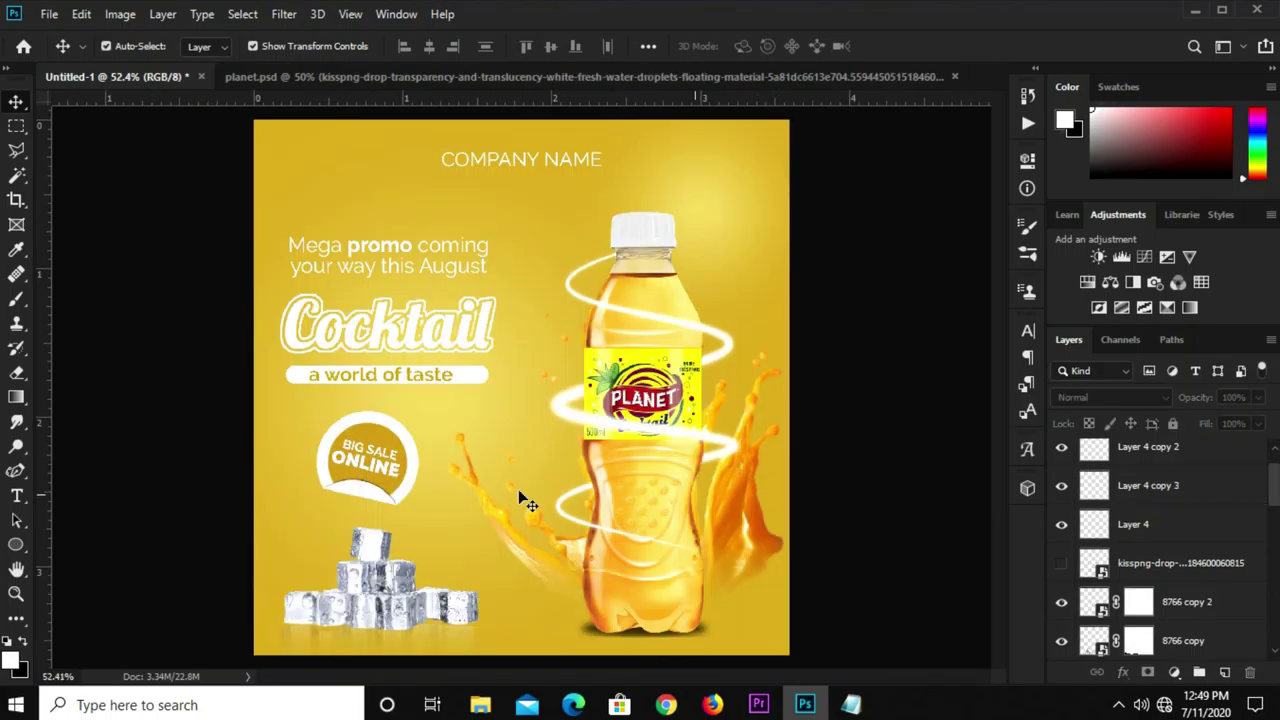
{"action": "scroll", "coordinate": [1171, 590], "scroll_direction": "up", "scroll_amount": 2}
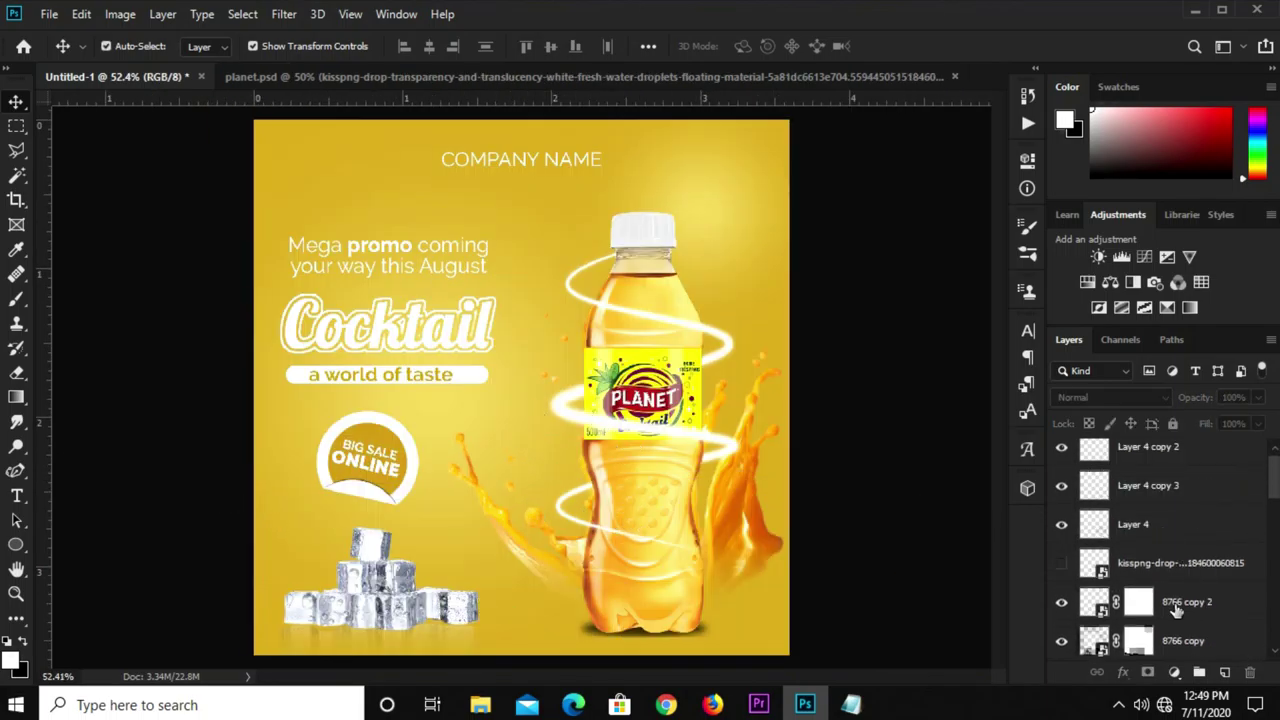
{"action": "left_click", "coordinate": [1169, 462]}
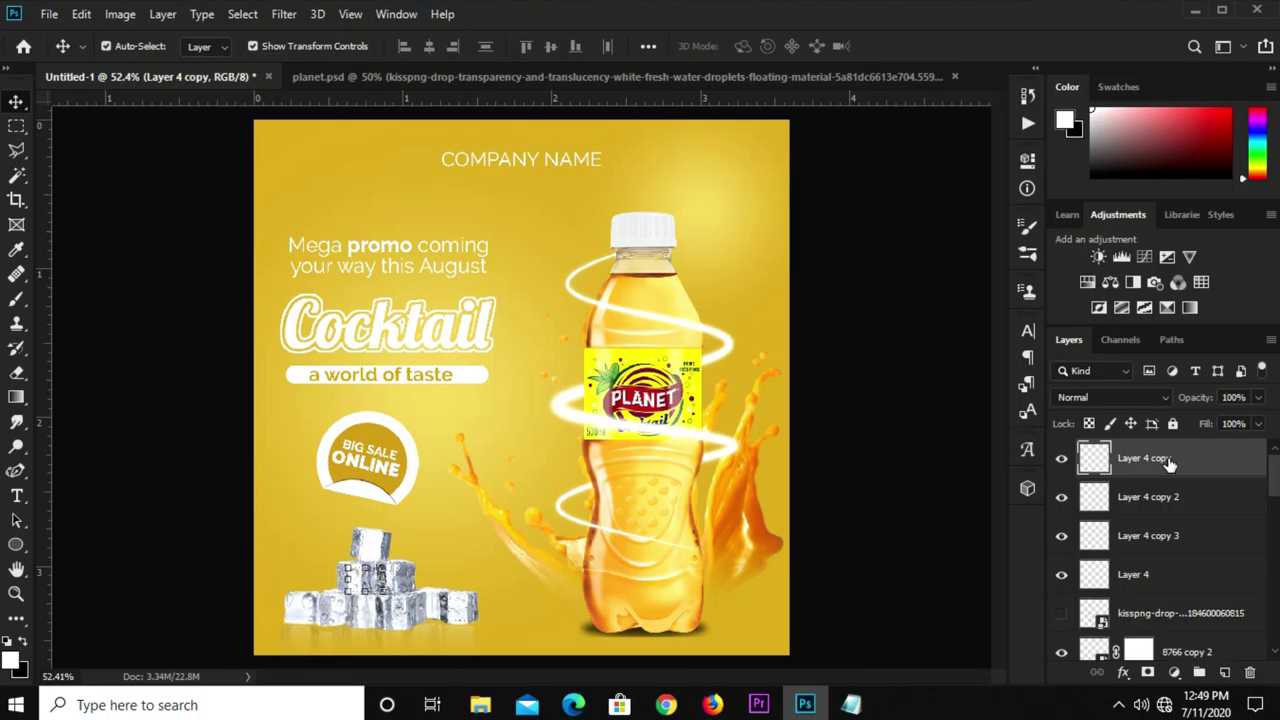
{"action": "scroll", "coordinate": [1168, 620], "scroll_direction": "down", "scroll_amount": 1}
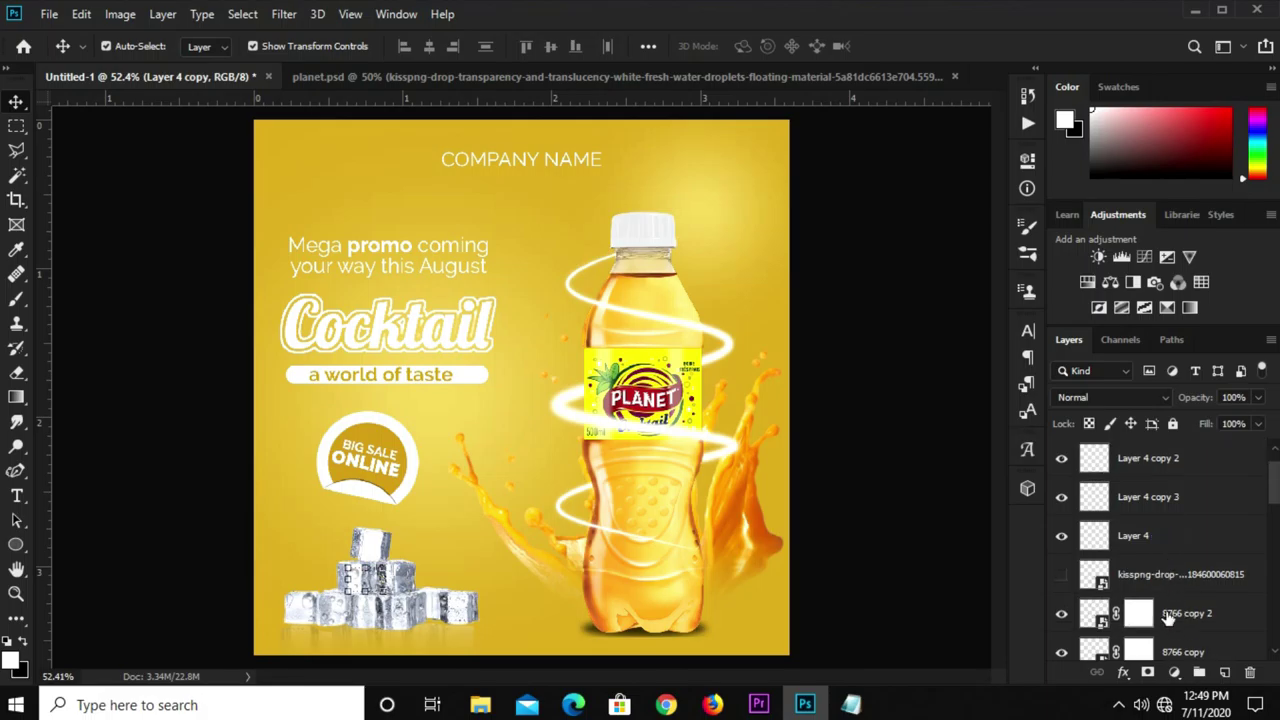
{"action": "left_click", "coordinate": [1183, 652], "text": "shift"}
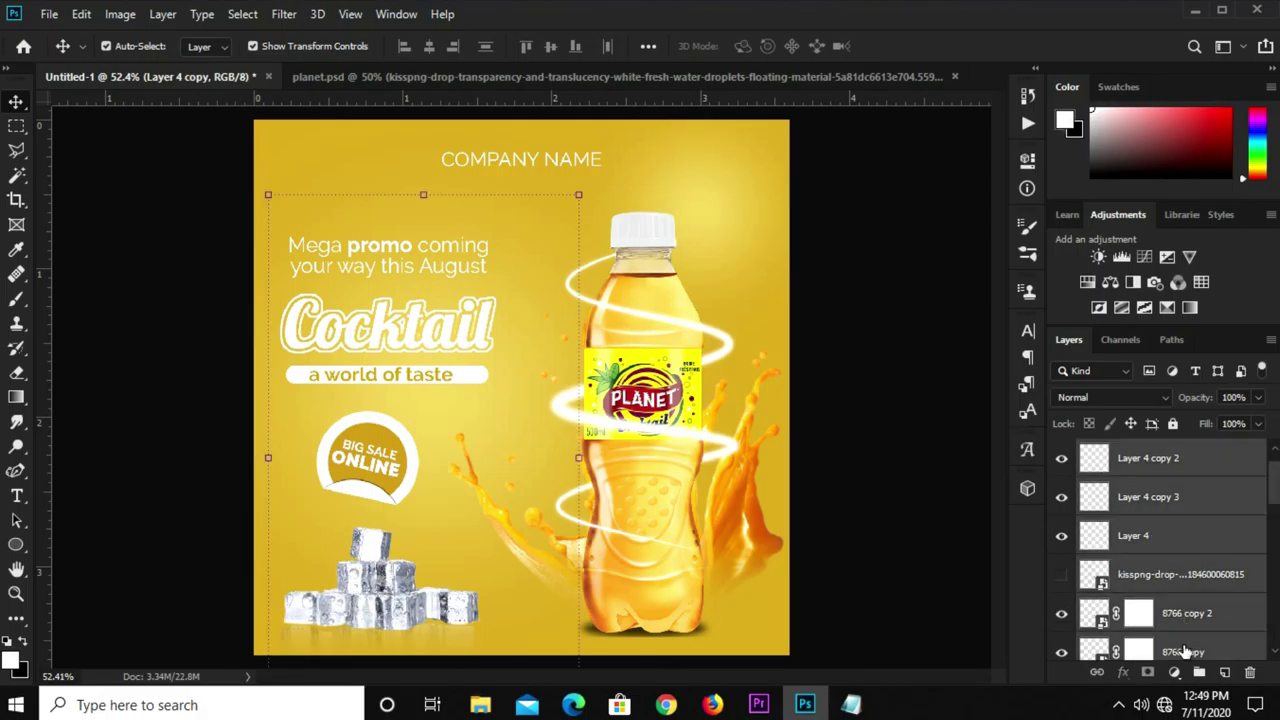
{"action": "left_click", "coordinate": [1190, 648], "text": "ctrl"}
{"action": "left_click", "coordinate": [1195, 626], "text": "ctrl"}
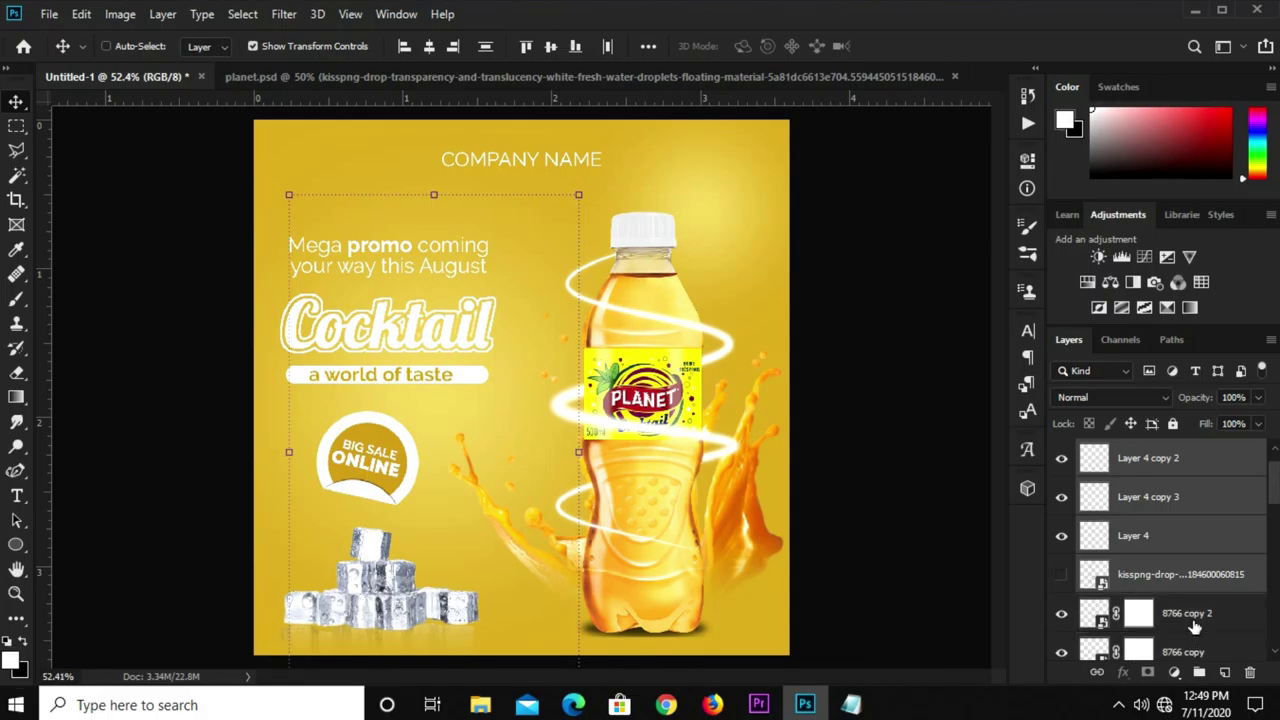
{"action": "left_click", "coordinate": [1188, 577], "text": "ctrl"}
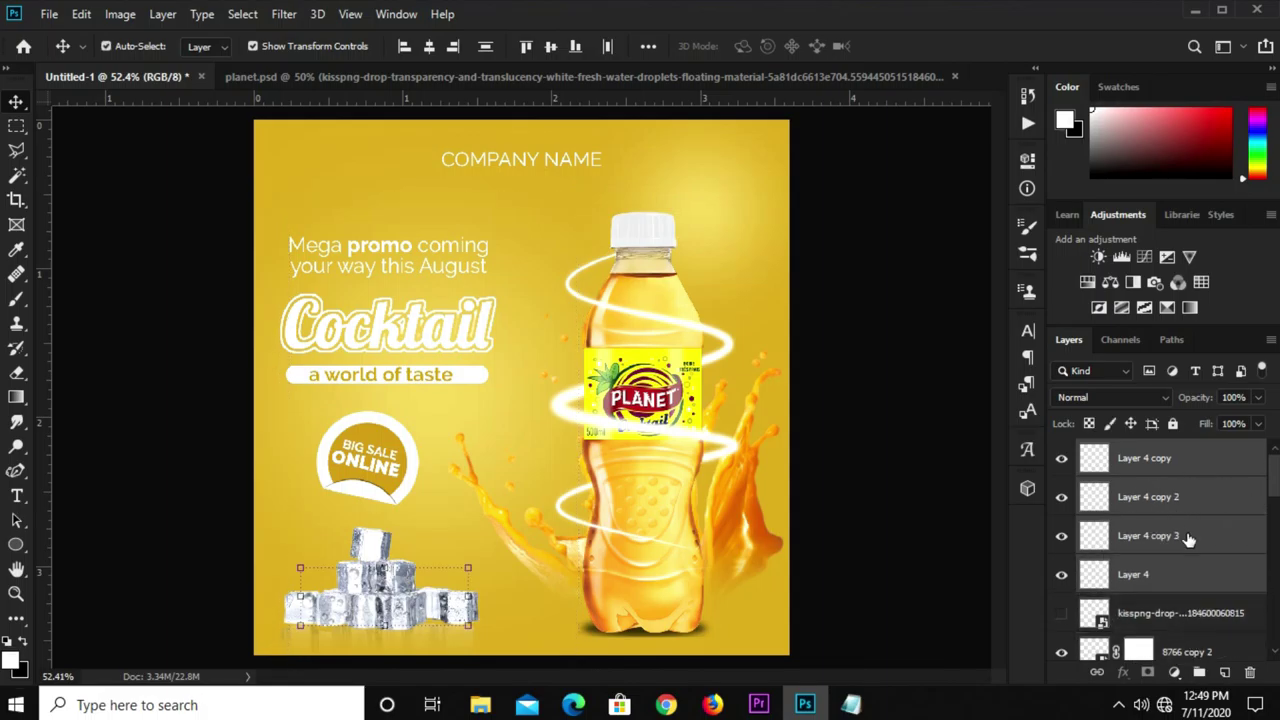
Group the four droplet layers into Group 2 and check it by toggling its visibility.
{"action": "scroll", "coordinate": [1188, 540], "scroll_direction": "down", "scroll_amount": 3}
{"action": "scroll", "coordinate": [1188, 540], "scroll_direction": "up", "scroll_amount": 2}
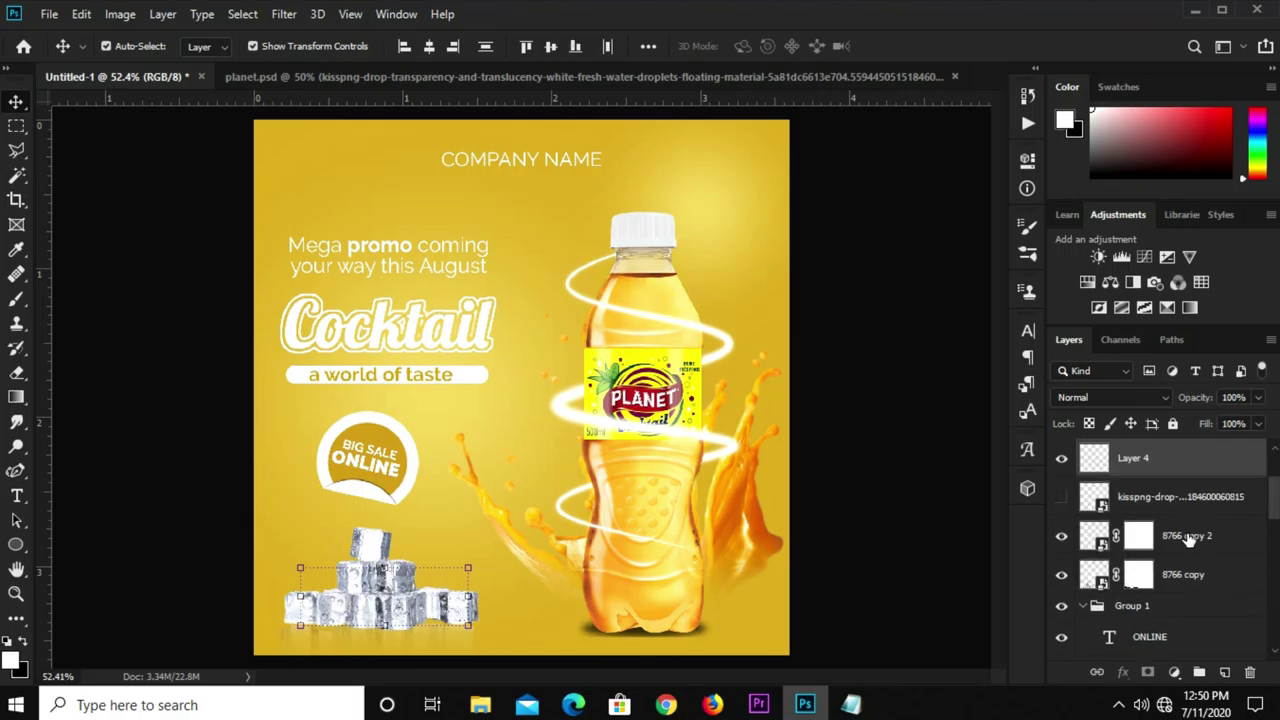
{"action": "left_click", "coordinate": [1187, 577], "text": "ctrl"}
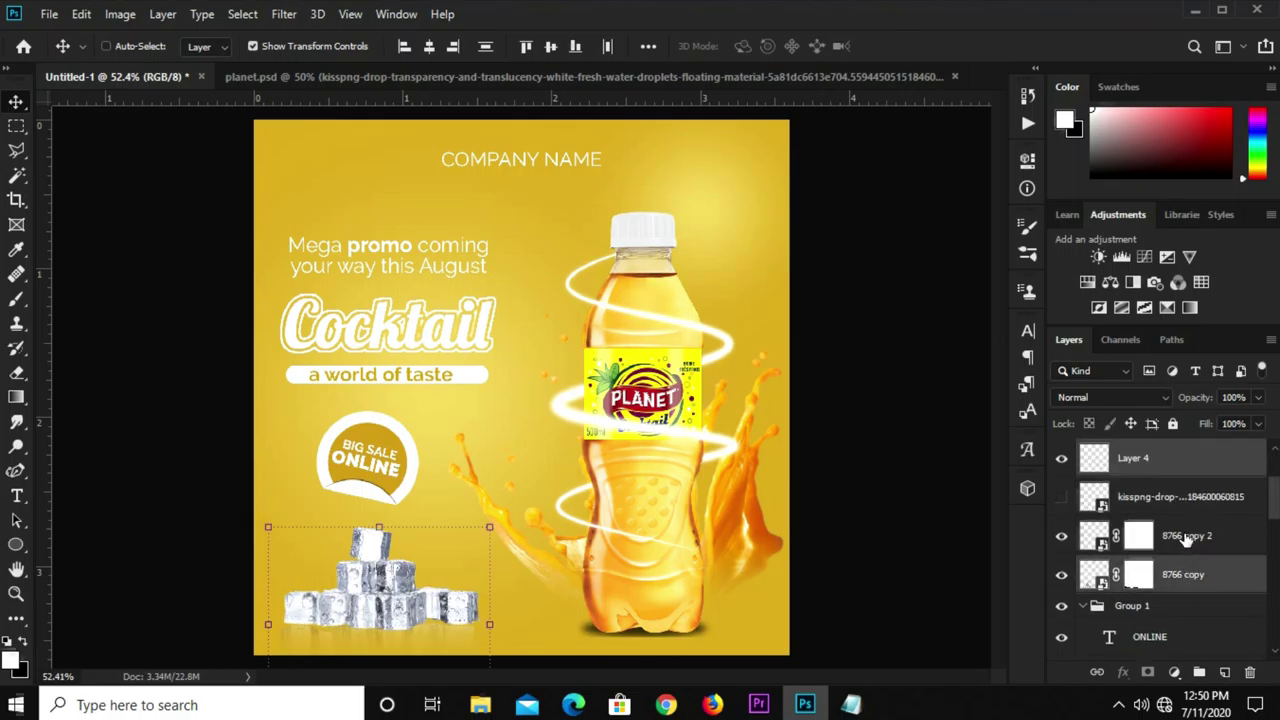
{"action": "key", "text": "ctrl+j"}
{"action": "key", "text": "ctrl+j"}
{"action": "key", "text": "ctrl+j"}
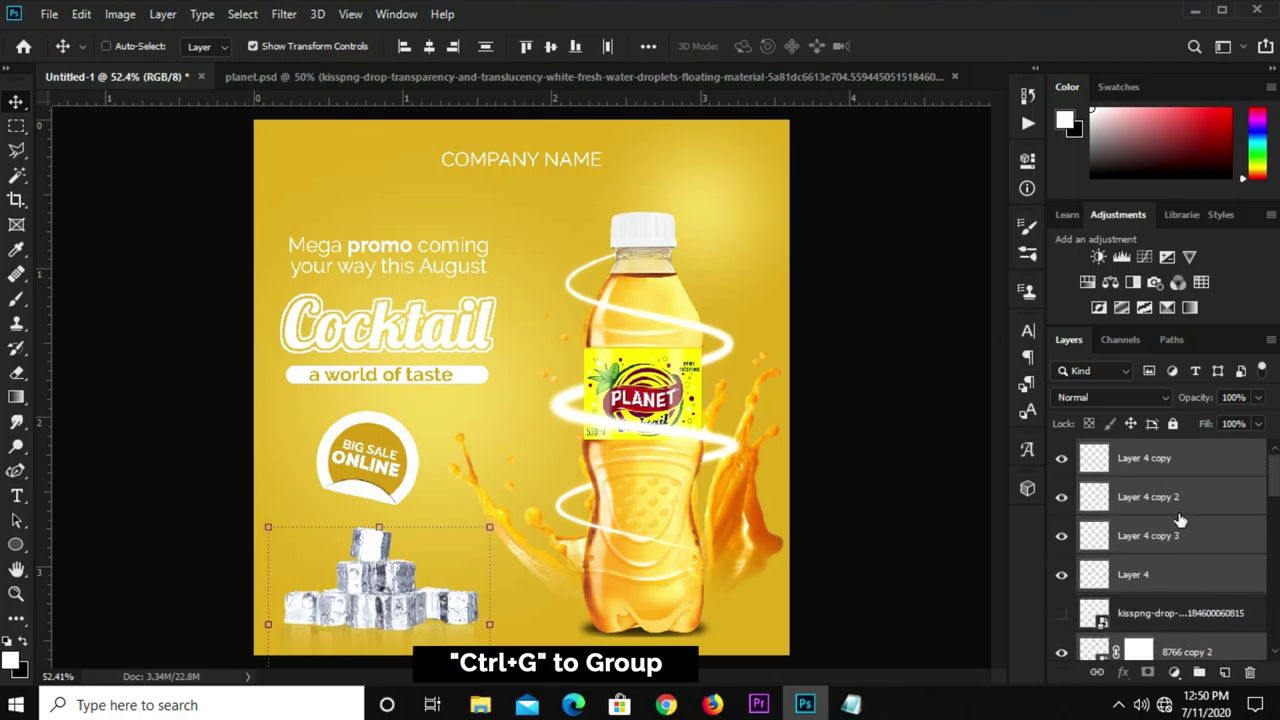
{"action": "key", "text": "ctrl+g"}
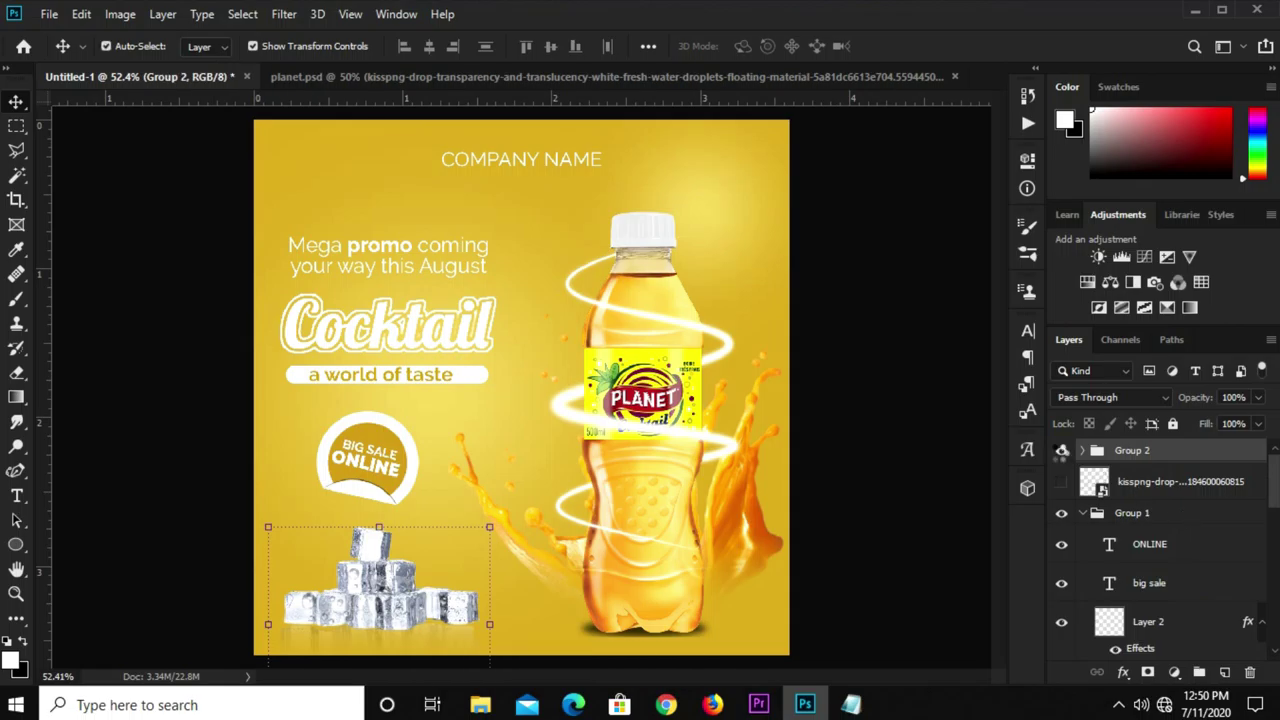
{"action": "left_click", "coordinate": [1062, 451]}
{"action": "left_click", "coordinate": [1062, 451]}
{"action": "left_click", "coordinate": [820, 488]}
{"action": "scroll", "coordinate": [1140, 530], "scroll_direction": "down", "scroll_amount": 3}
{"action": "scroll", "coordinate": [1140, 560], "scroll_direction": "up", "scroll_amount": 2}
{"action": "scroll", "coordinate": [1140, 560], "scroll_direction": "up", "scroll_amount": 1}
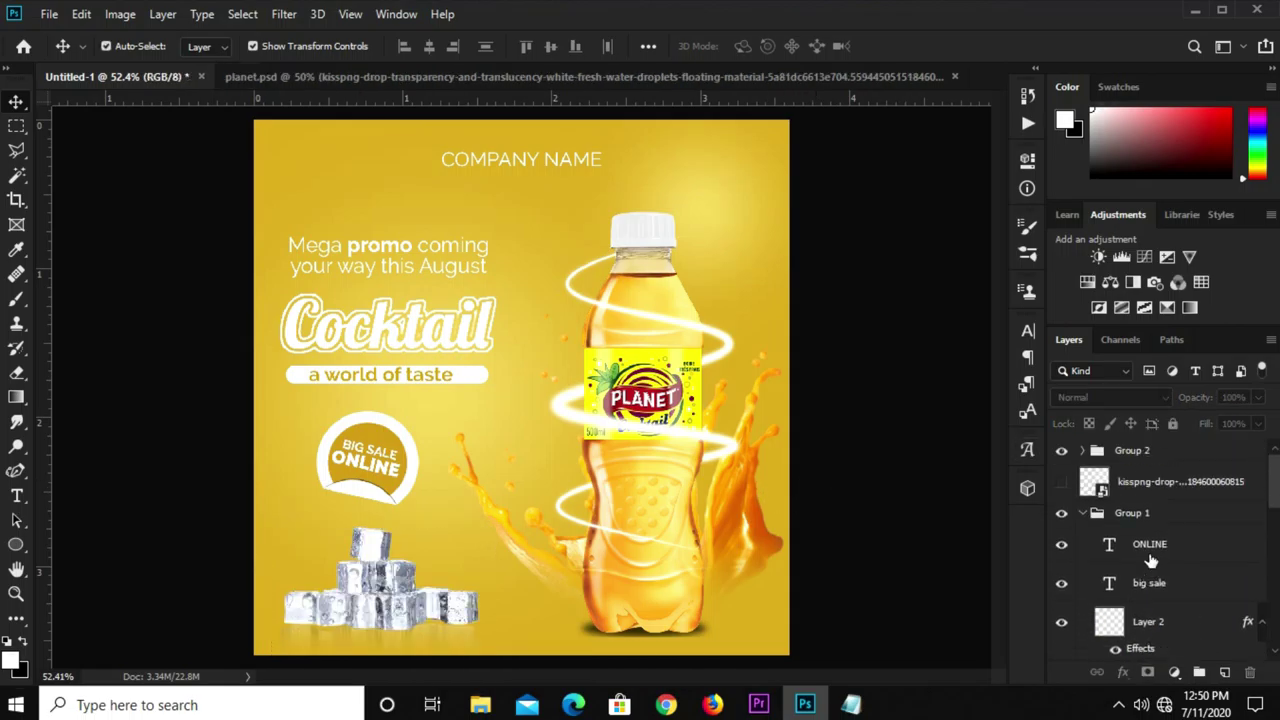
{"action": "left_click", "coordinate": [1174, 672]}
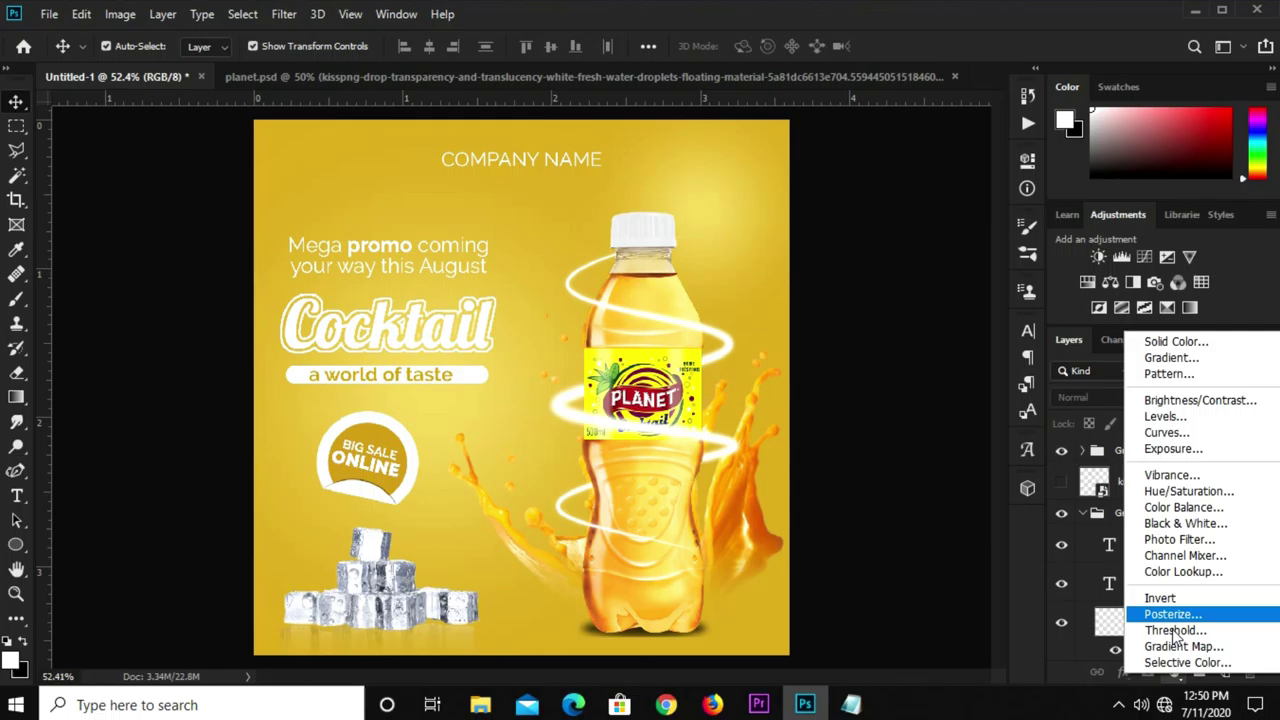
Add a Curves 1 layer that darkens the poster to a richer gold, comparing before and after.
{"action": "left_click", "coordinate": [1164, 436]}
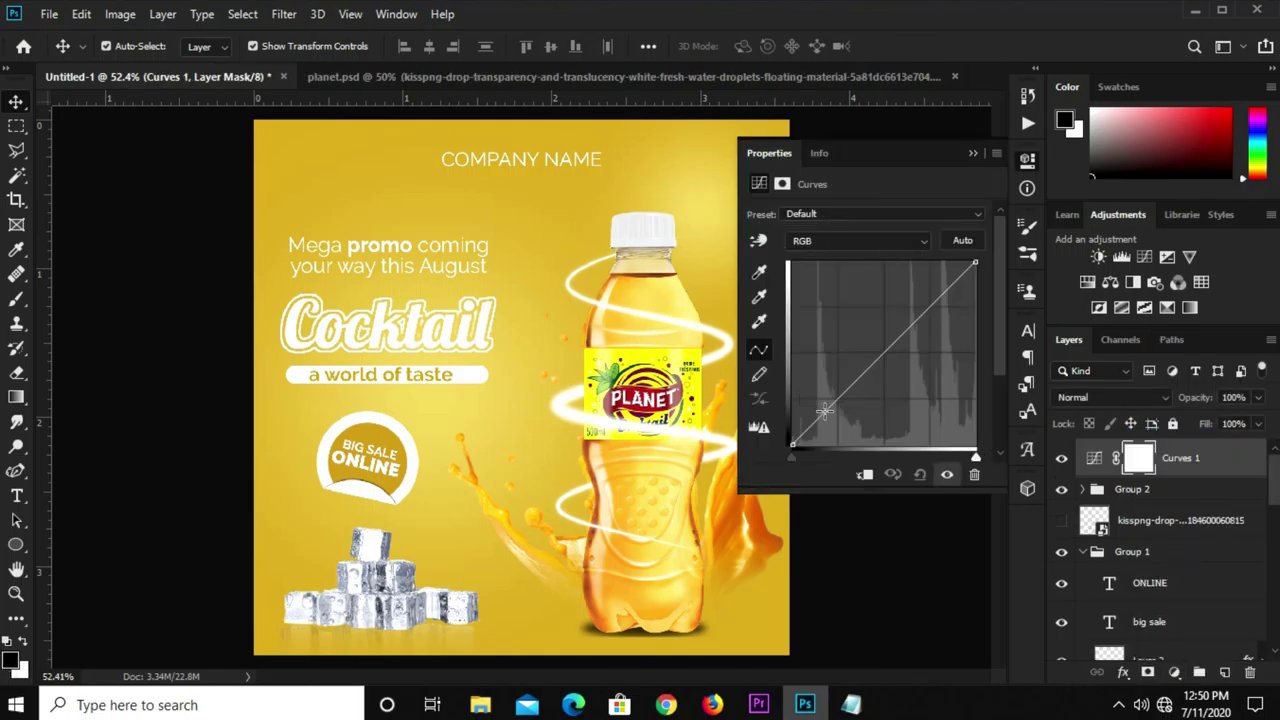
{"action": "left_click_drag", "start_coordinate": [826, 411], "coordinate": [842, 422]}
{"action": "left_click", "coordinate": [995, 142]}
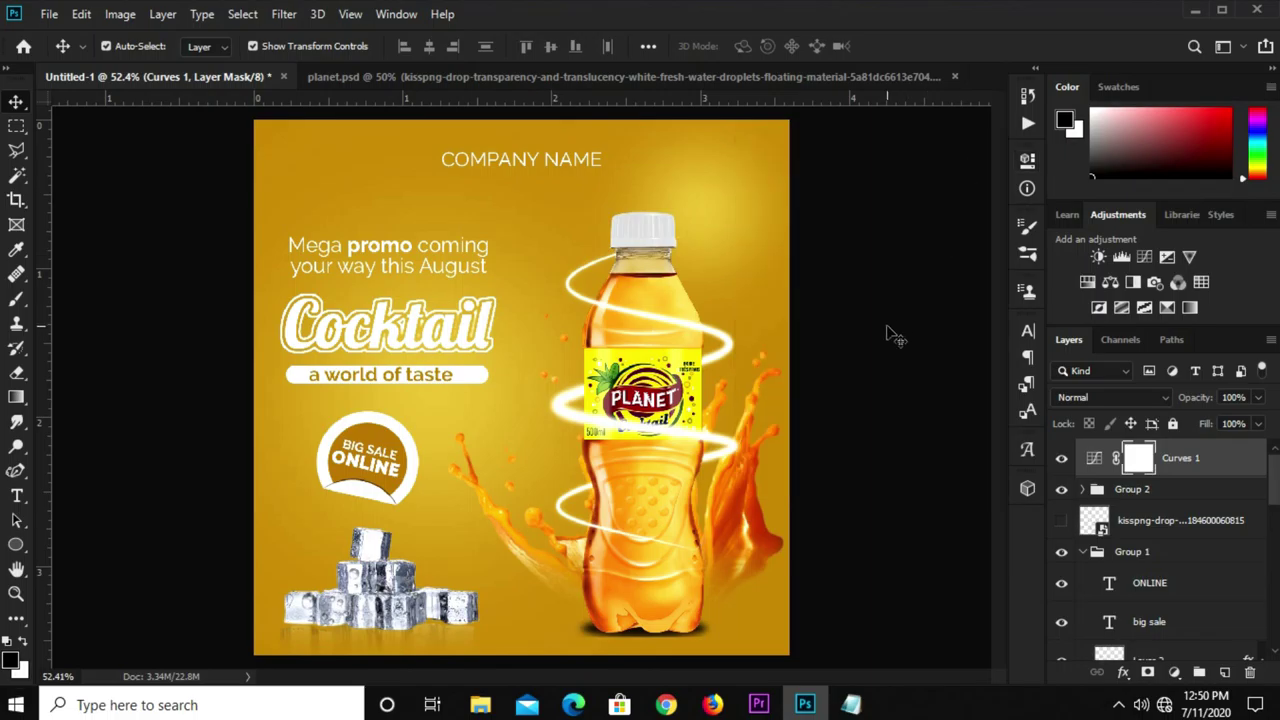
{"action": "left_click", "coordinate": [1062, 459]}
{"action": "left_click", "coordinate": [1062, 459]}
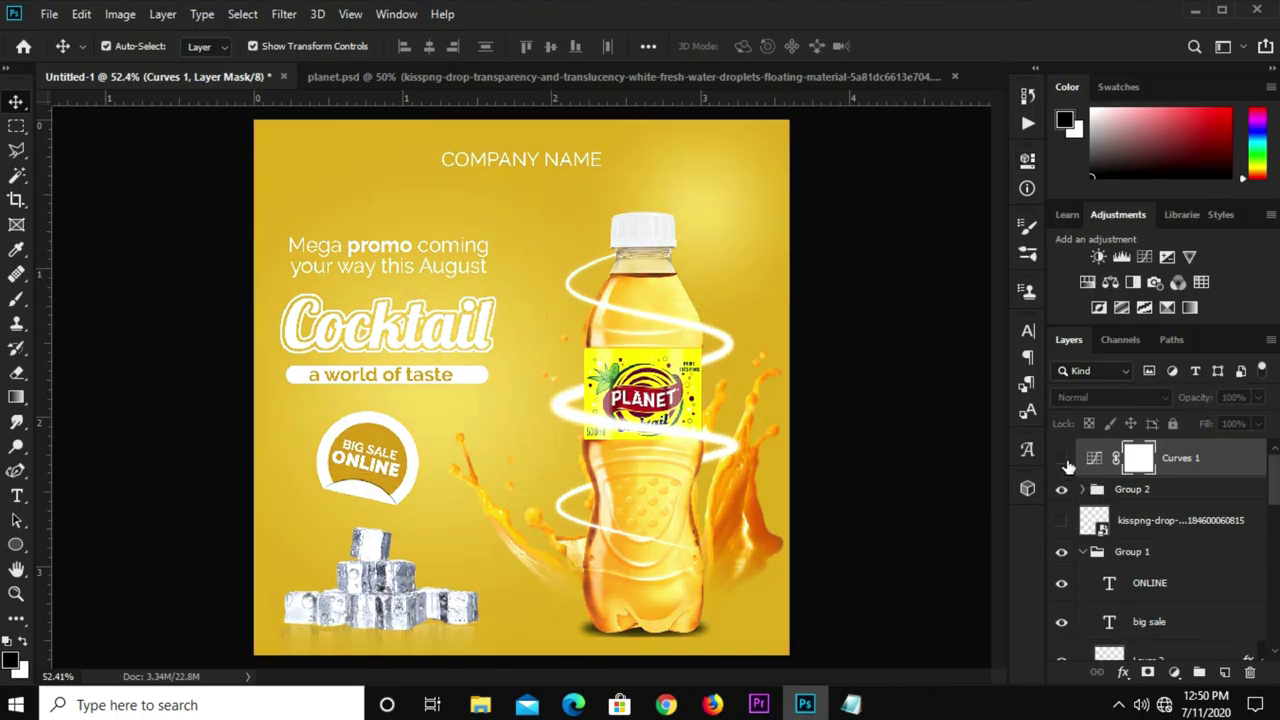
{"action": "left_click", "coordinate": [1062, 459]}
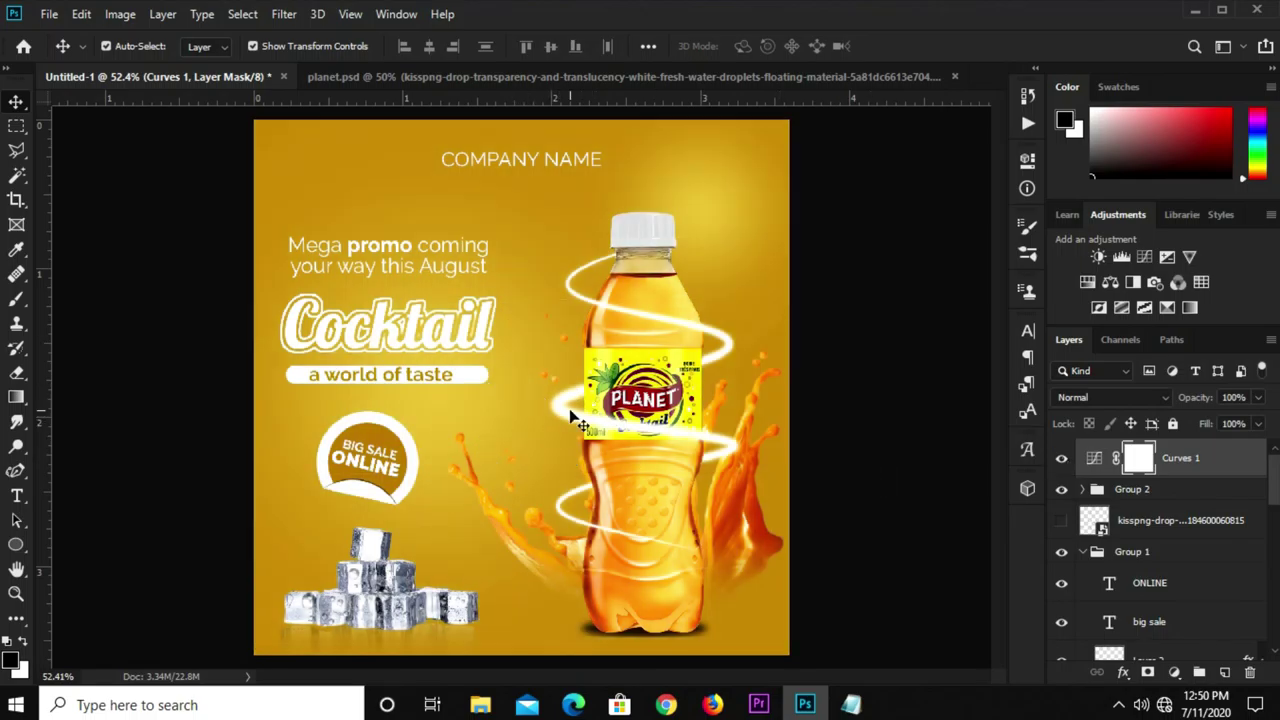
{"action": "key", "text": "ctrl+0"}
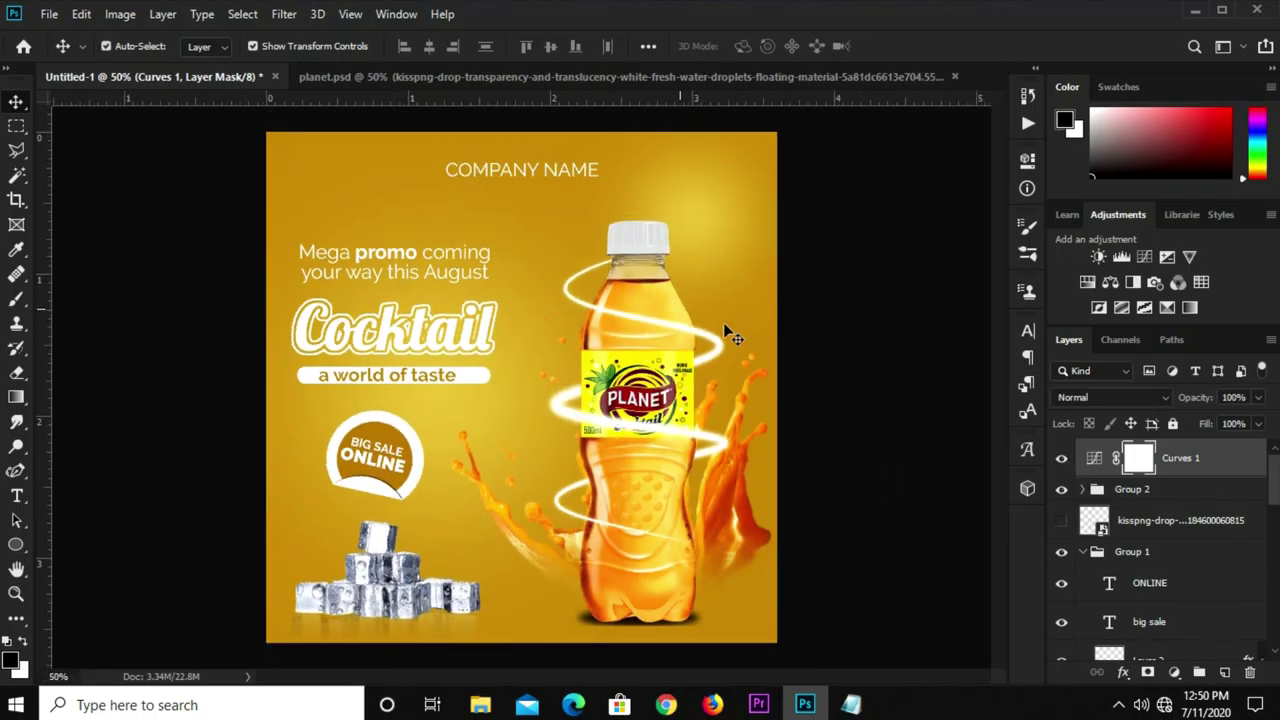